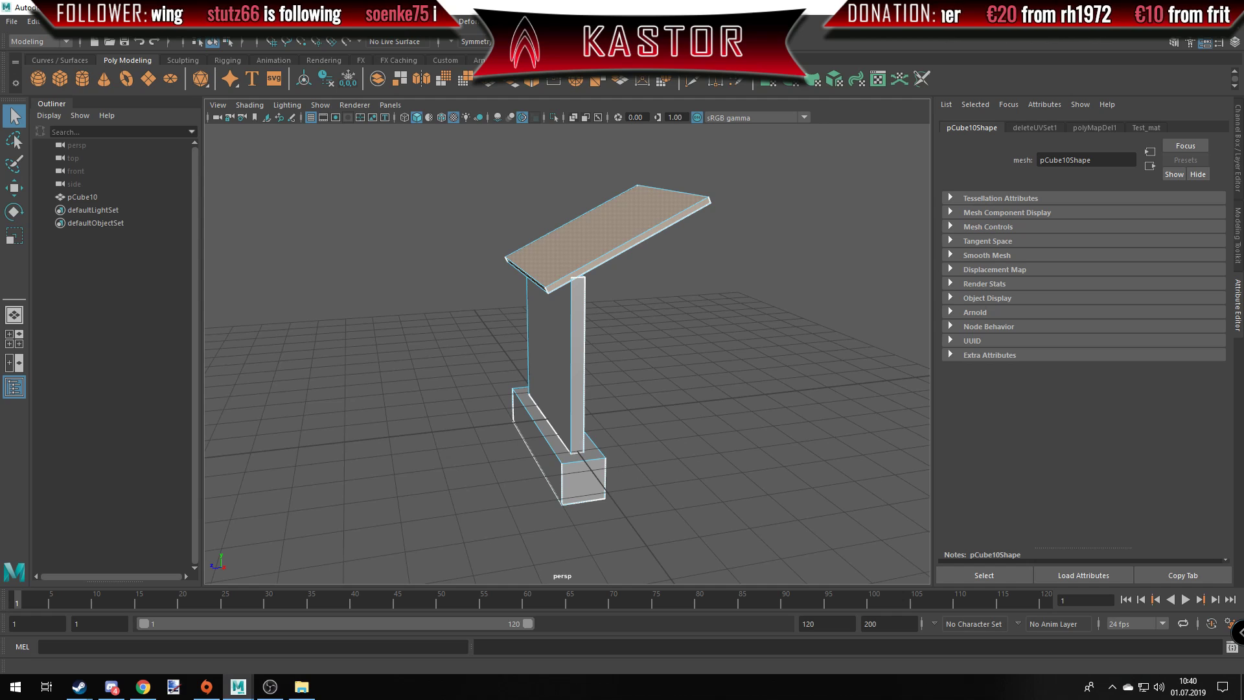
# Select the stand's panel and base faces and bring up the UV Editor for pCube10.
pyautogui.moveTo(14, 62); pyautogui.dragTo(14, 63)
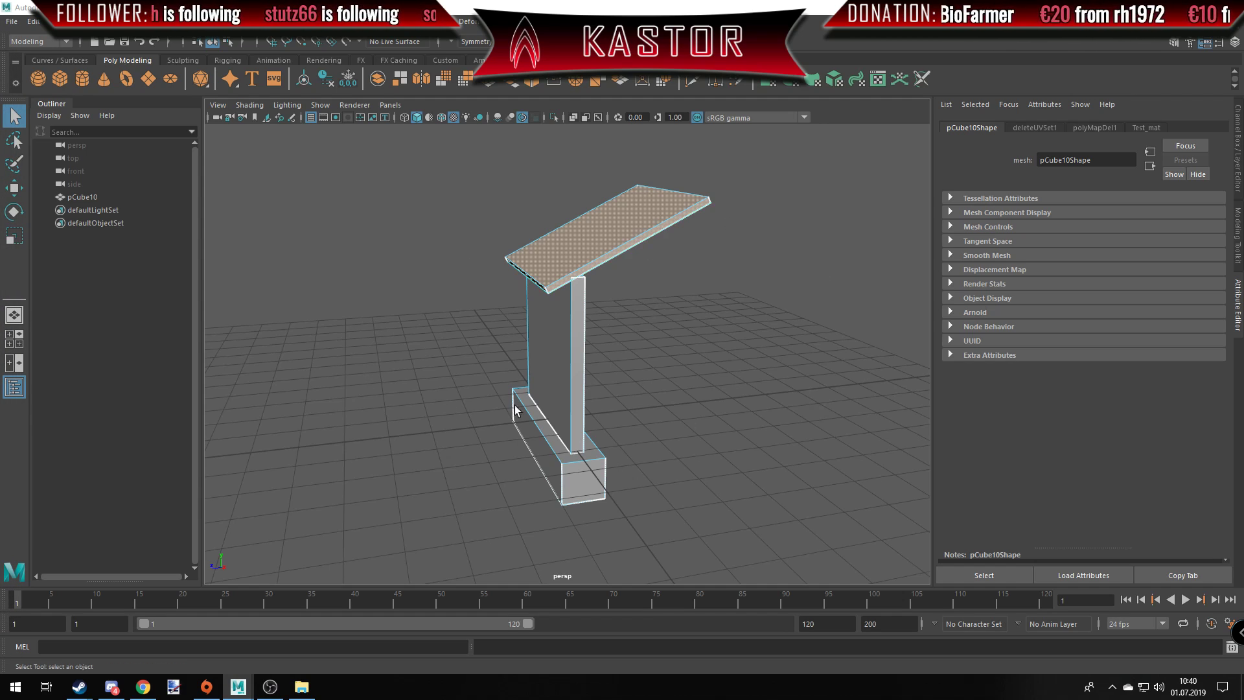
pyautogui.click(552, 331)
pyautogui.click(544, 421)
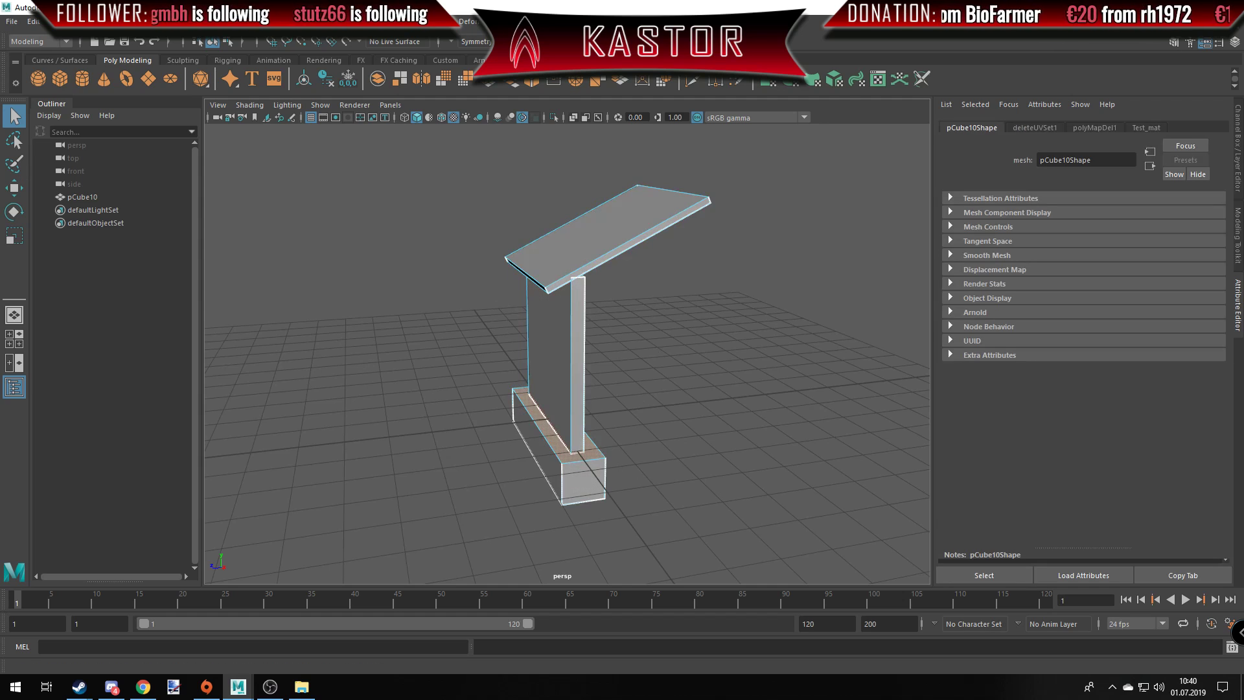
pyautogui.click(878, 79)
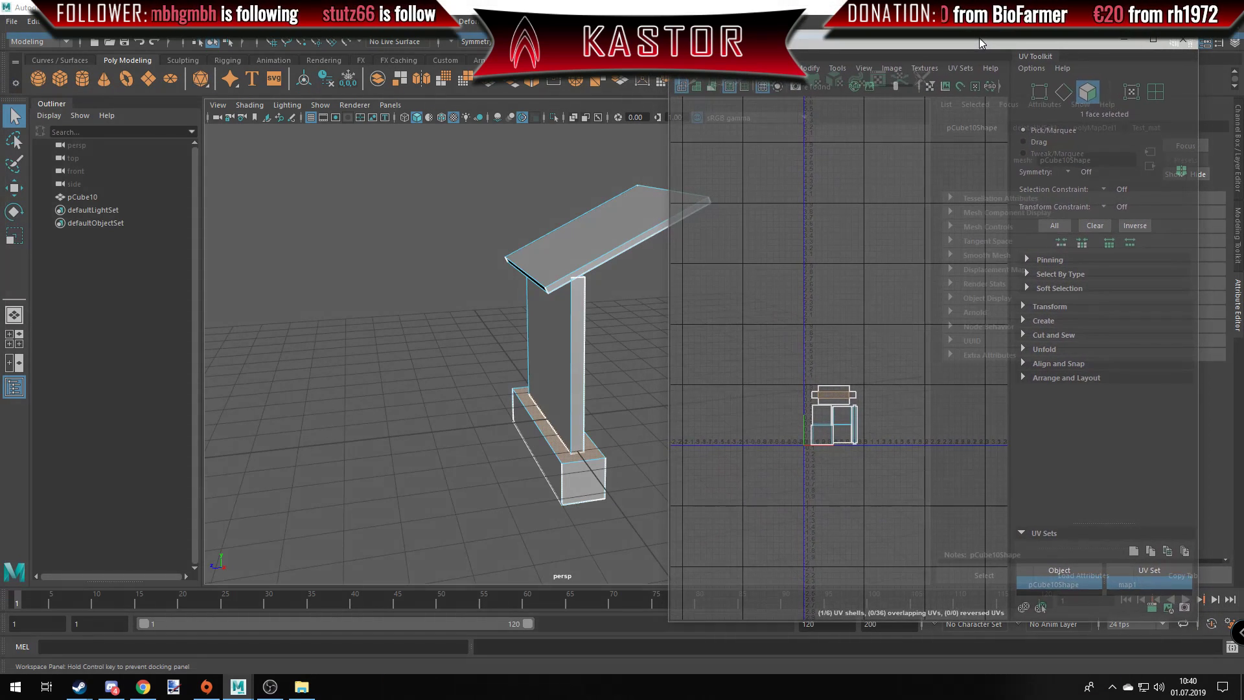
pyautogui.scroll(5, 841, 440)
pyautogui.scroll(-2, 833, 408)
pyautogui.scroll(-2, 833, 408)
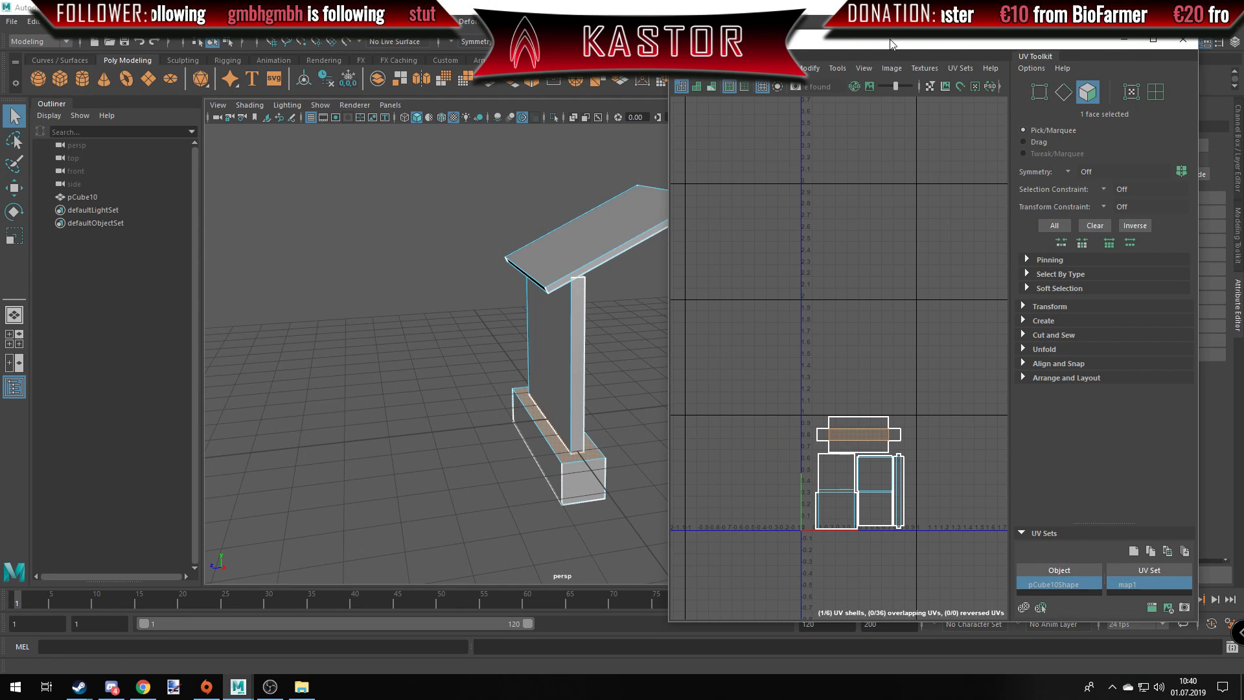
pyautogui.moveTo(893, 44)
pyautogui.mouseDown()
pyautogui.moveTo(1041, 153)
pyautogui.moveTo(65, 49)
pyautogui.mouseUp()
pyautogui.click(185, 50)
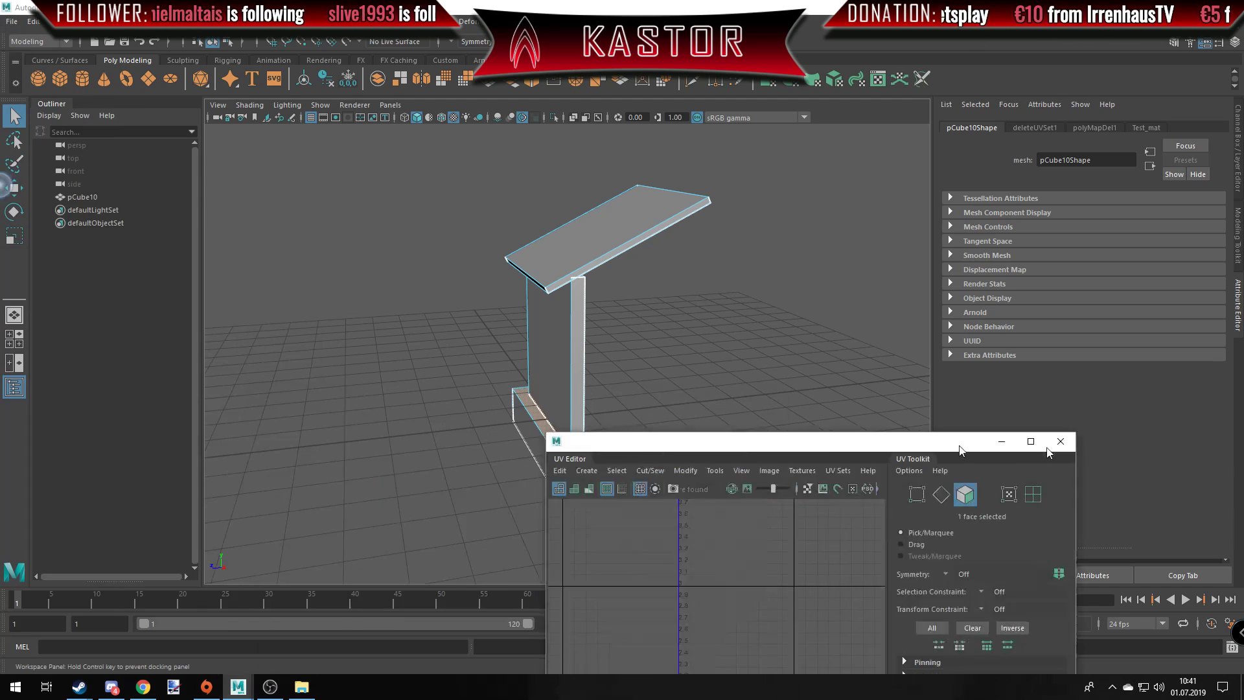
# Dock the UV Editor beside the viewport and return the stand to object mode.
pyautogui.moveTo(877, 435)
pyautogui.mouseDown()
pyautogui.moveTo(992, 42)
pyautogui.moveTo(1037, 27)
pyautogui.mouseUp()
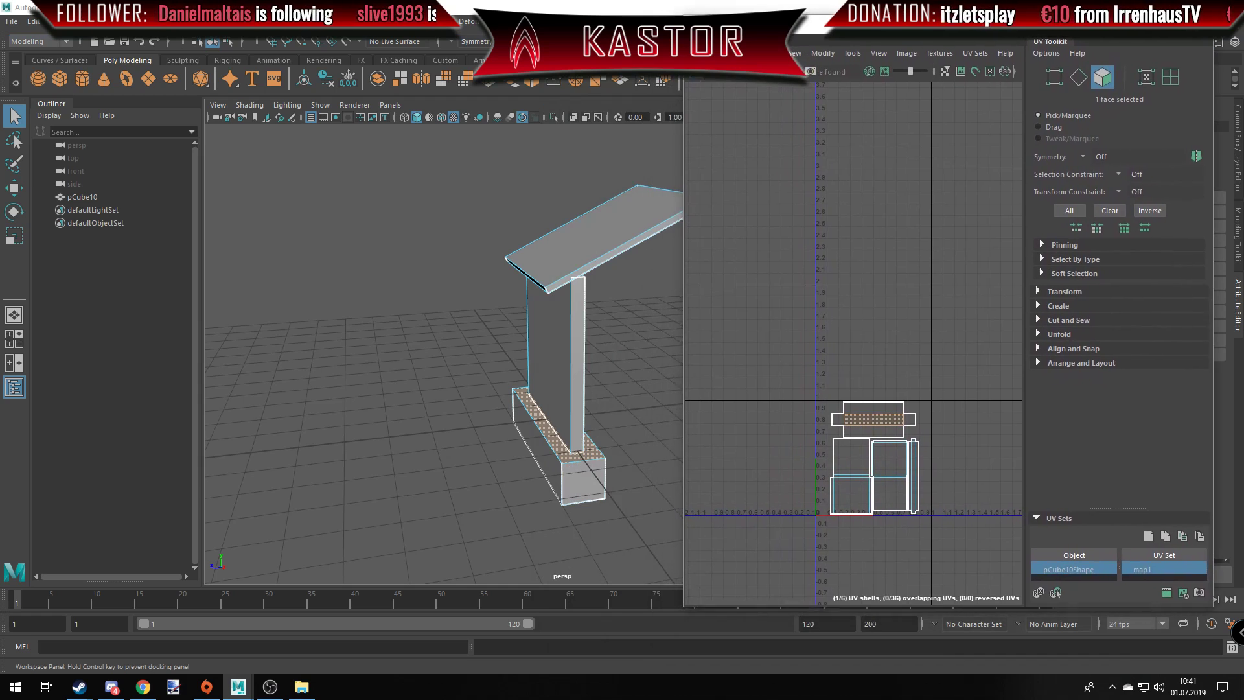
pyautogui.scroll(-2, 543, 317)
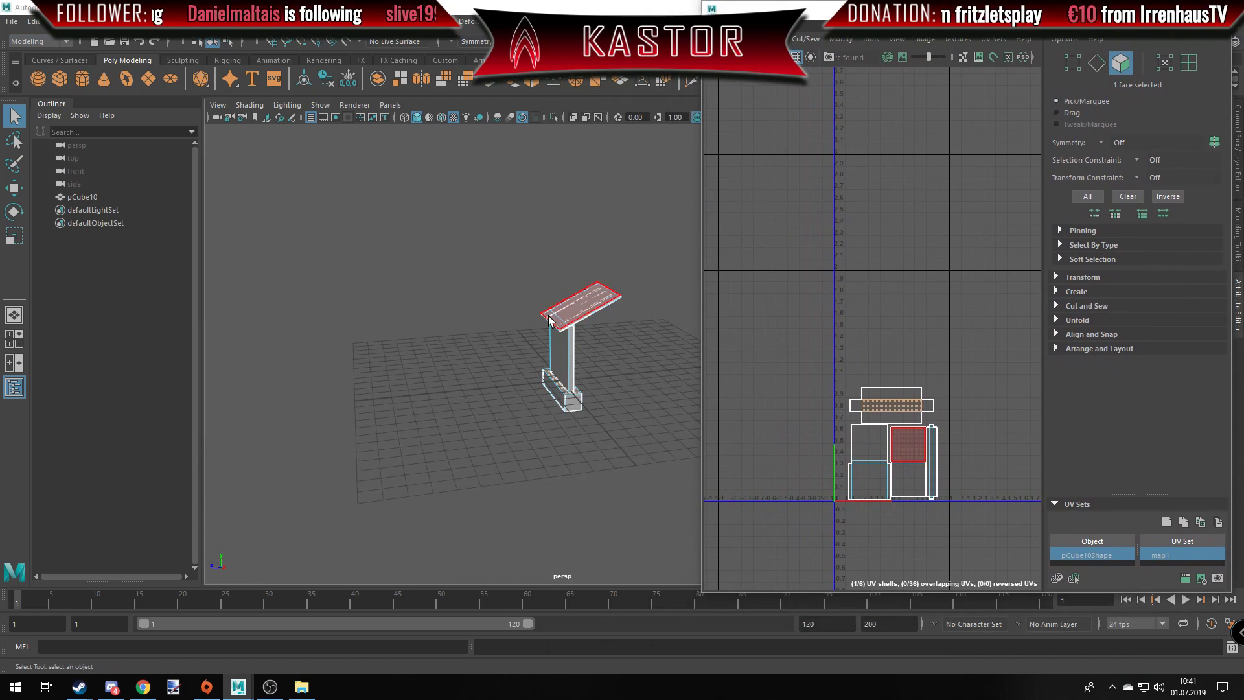
pyautogui.scroll(5, 543, 317)
pyautogui.moveTo(543, 313); pyautogui.dragTo(627, 298, button='right')
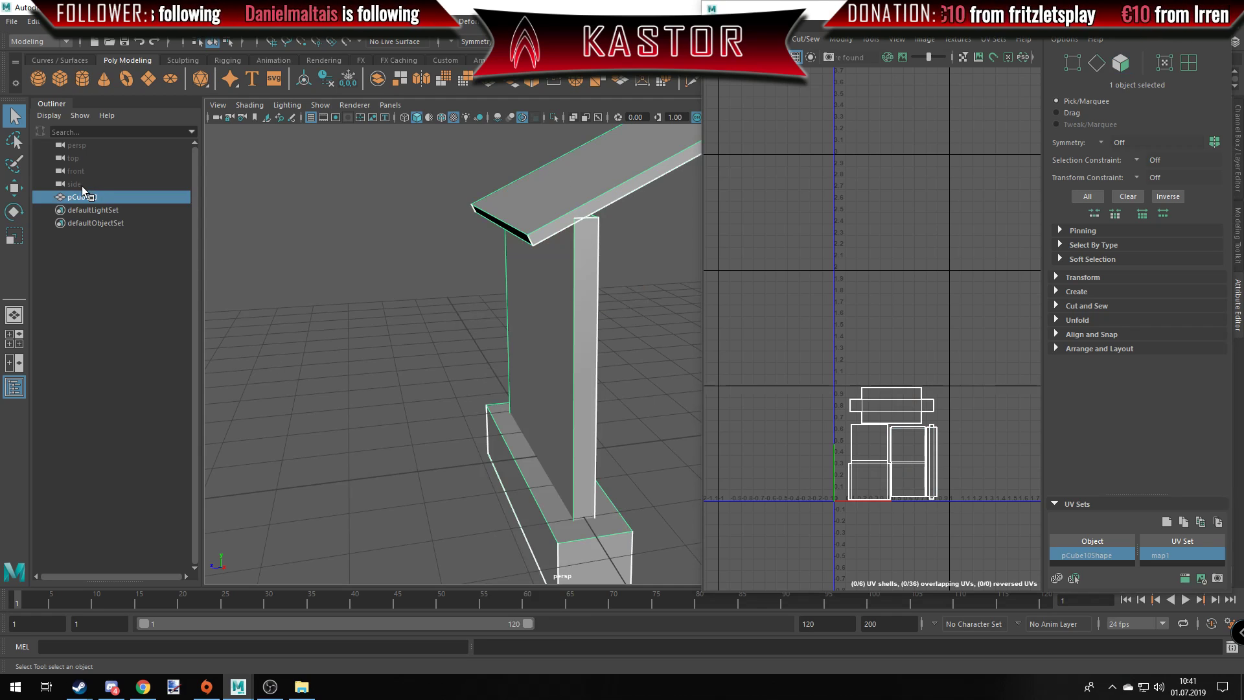
pyautogui.scroll(-1, 869, 421)
pyautogui.scroll(3, 917, 406)
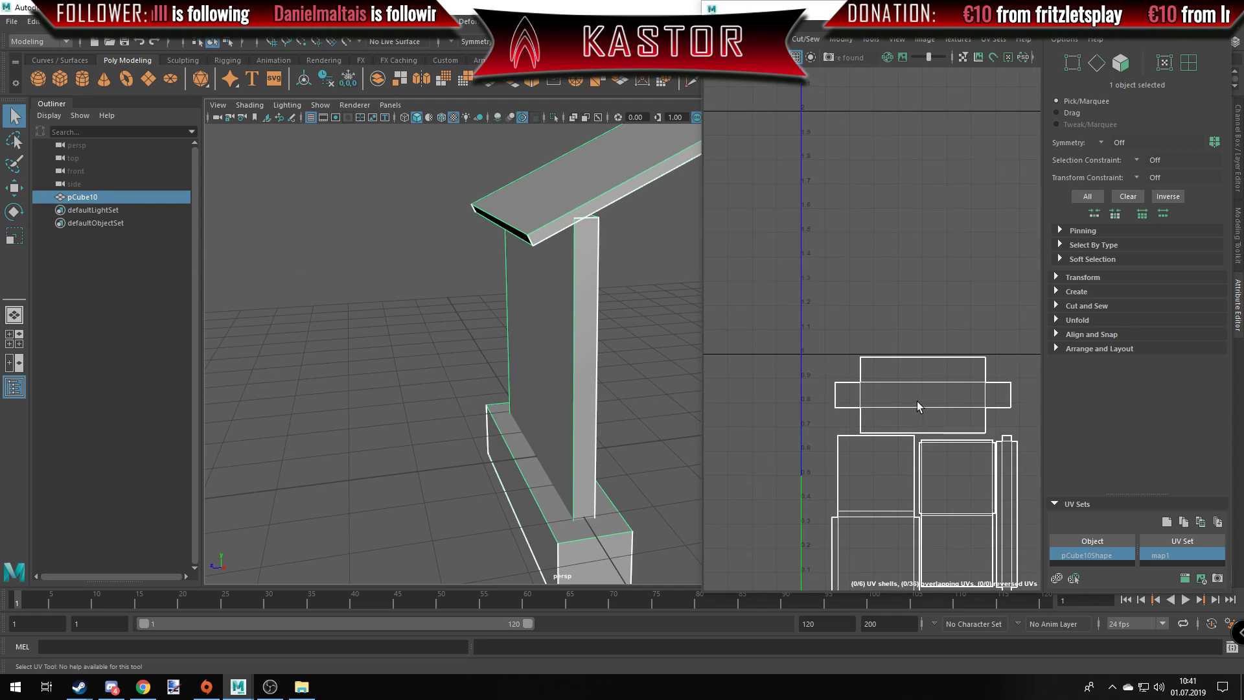
# Select the top, middle, right and side-panel UV shells, then enlarge the UV Sets list.
pyautogui.moveTo(918, 406); pyautogui.dragTo(851, 389, button='right')
pyautogui.click(925, 390)
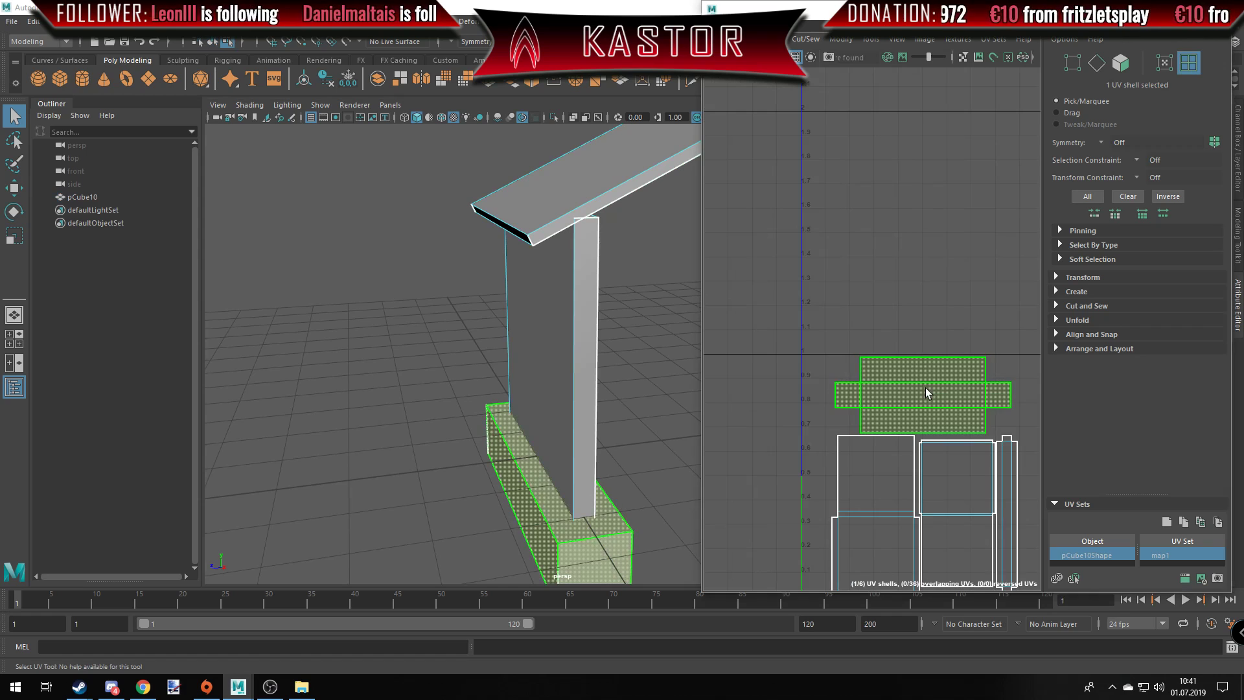
pyautogui.click(971, 493)
pyautogui.click(1008, 492)
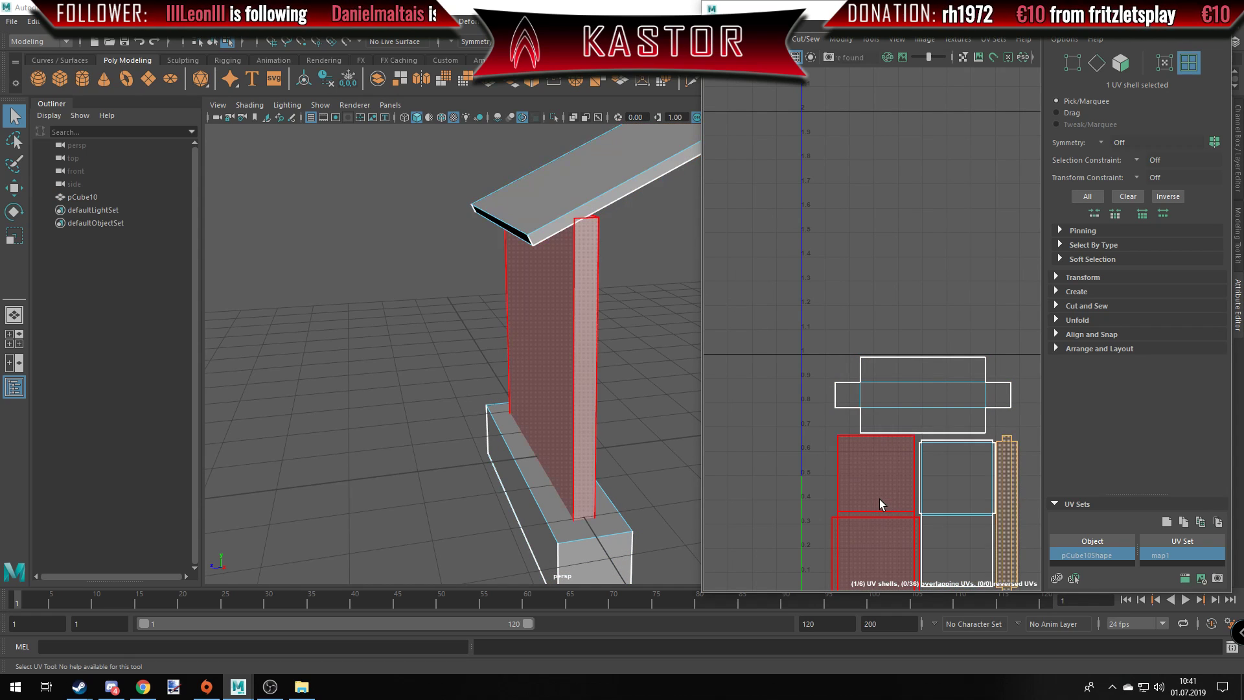
pyautogui.click(880, 504)
pyautogui.scroll(-3, 930, 403)
pyautogui.scroll(1, 936, 412)
pyautogui.scroll(-1, 938, 416)
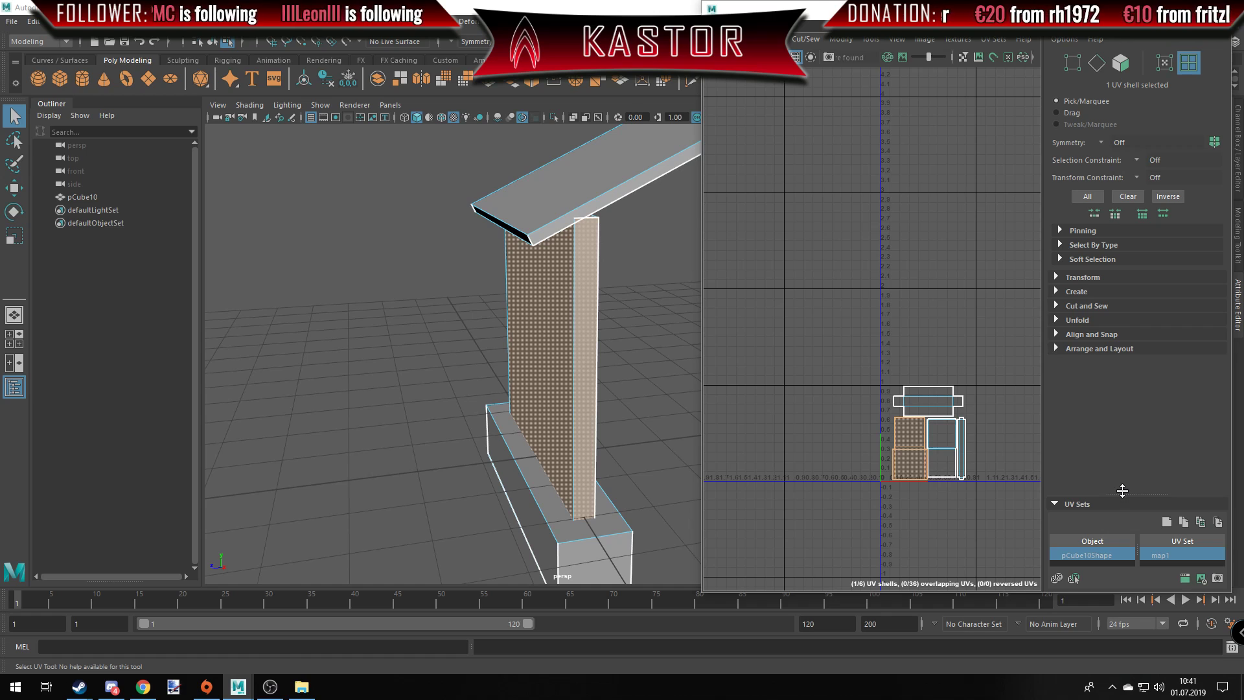
pyautogui.moveTo(1122, 491); pyautogui.dragTo(1122, 384)
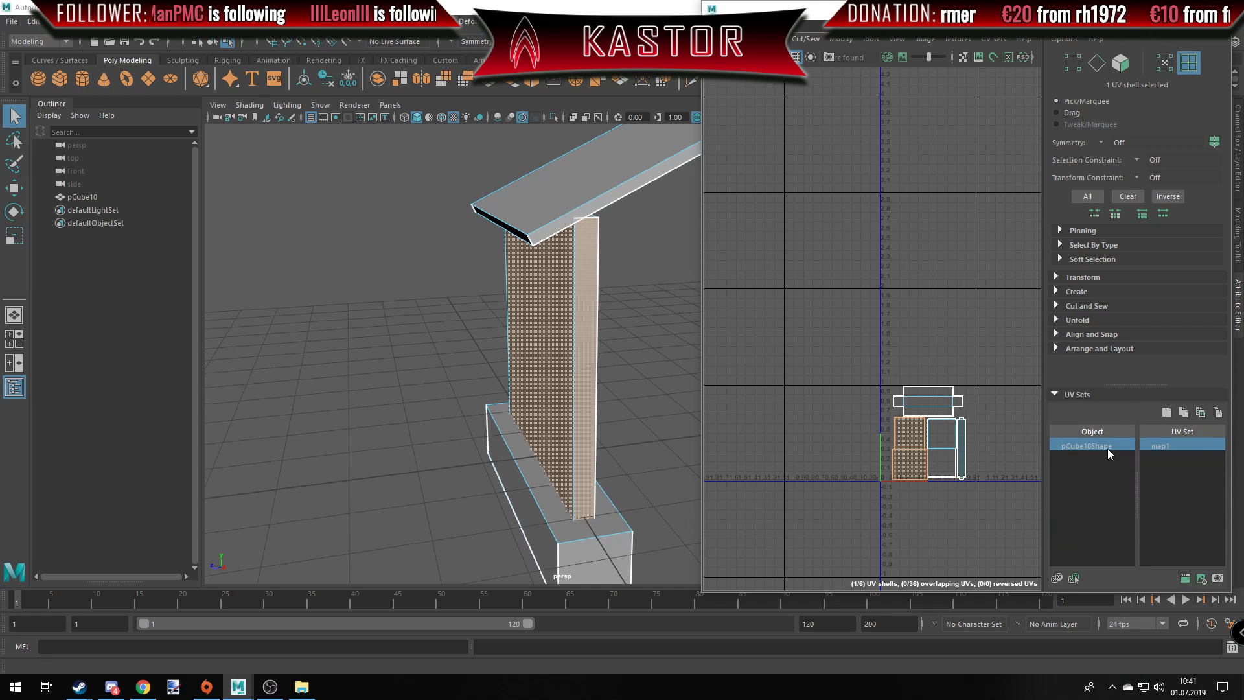
# Duplicate the map1 UV set and rename the copy map2.
pyautogui.rightClick(1153, 446)
pyautogui.moveTo(1162, 496)
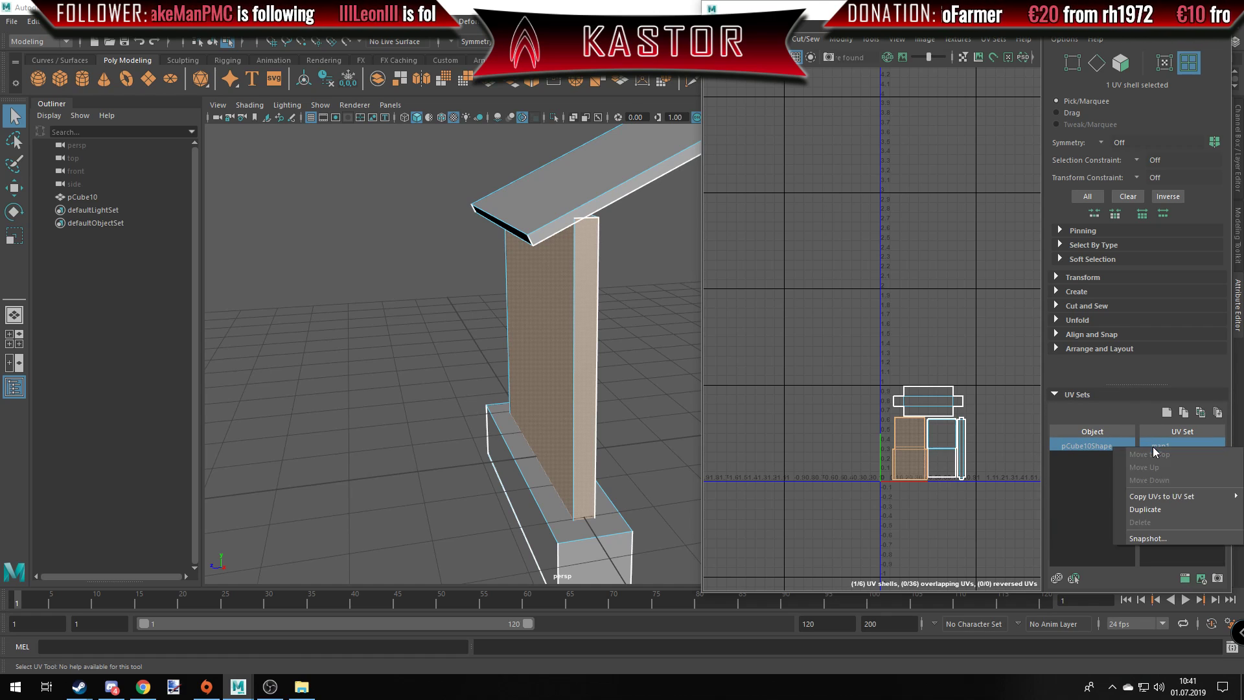
pyautogui.click(1166, 512)
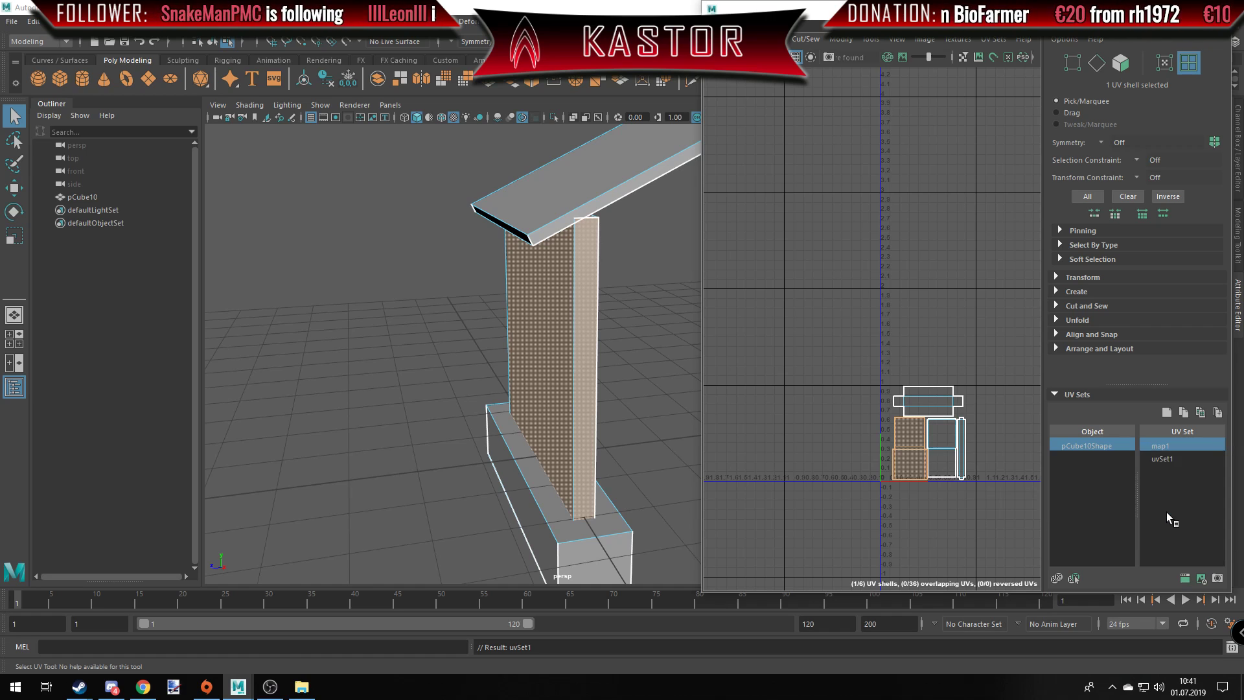
pyautogui.click(1163, 456)
pyautogui.doubleClick(1162, 457)
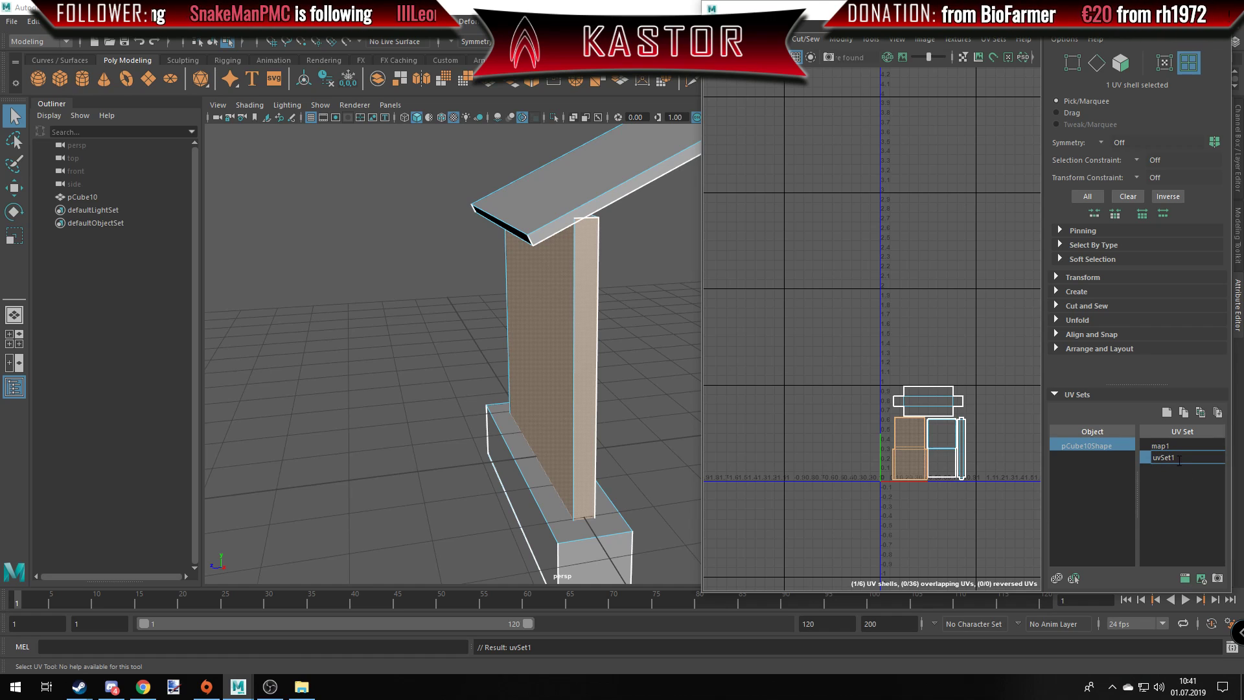
pyautogui.moveTo(1179, 460); pyautogui.dragTo(1135, 468)
pyautogui.write('map2')
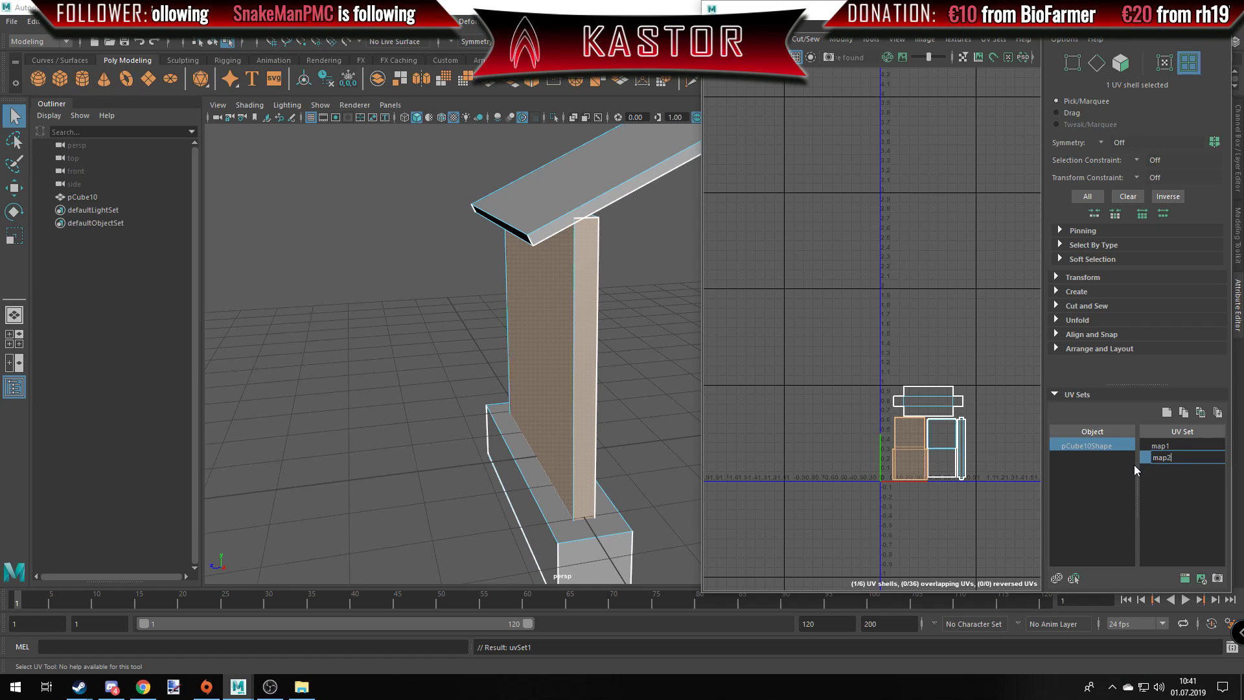
pyautogui.press('Return')
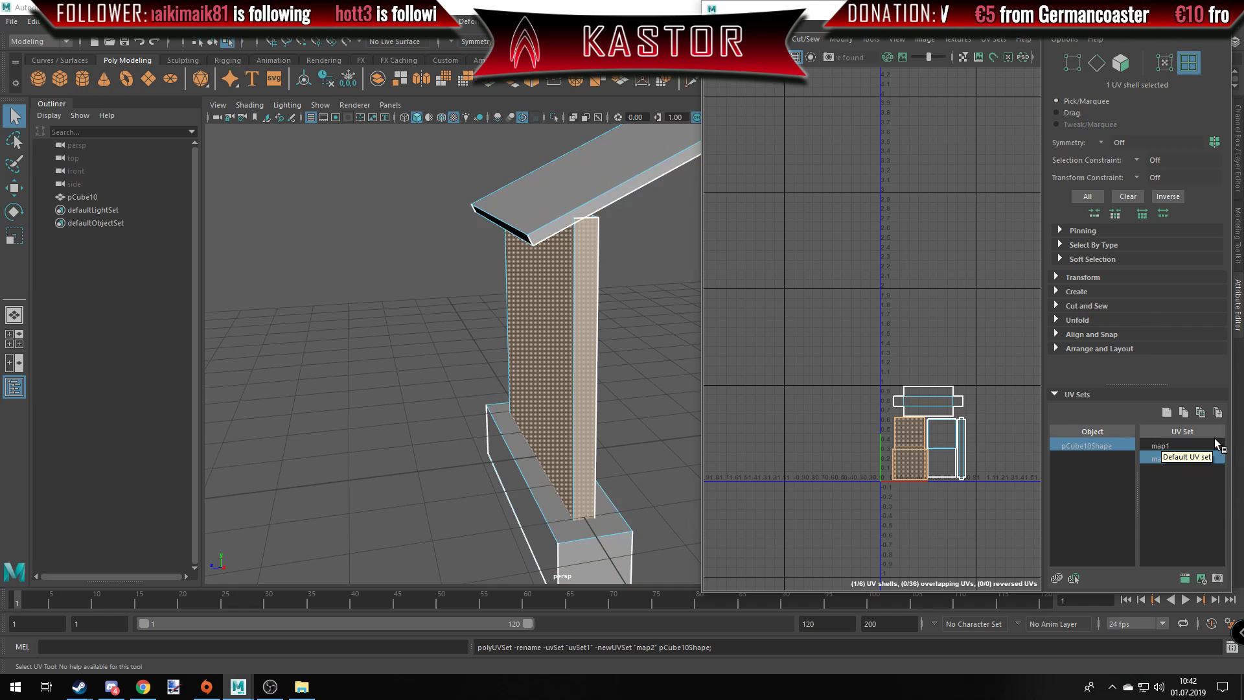
# Make map1 the current UV set again and inspect the base's top UV shell.
pyautogui.click(1159, 447)
pyautogui.scroll(-3, 952, 375)
pyautogui.moveTo(952, 374)
pyautogui.keyDown('alt'); pyautogui.mouseDown(button='middle')
pyautogui.moveTo(834, 351)
pyautogui.moveTo(882, 368)
pyautogui.mouseUp(button='middle'); pyautogui.keyUp('alt')
pyautogui.click(854, 390)
pyautogui.scroll(1, 853, 390)
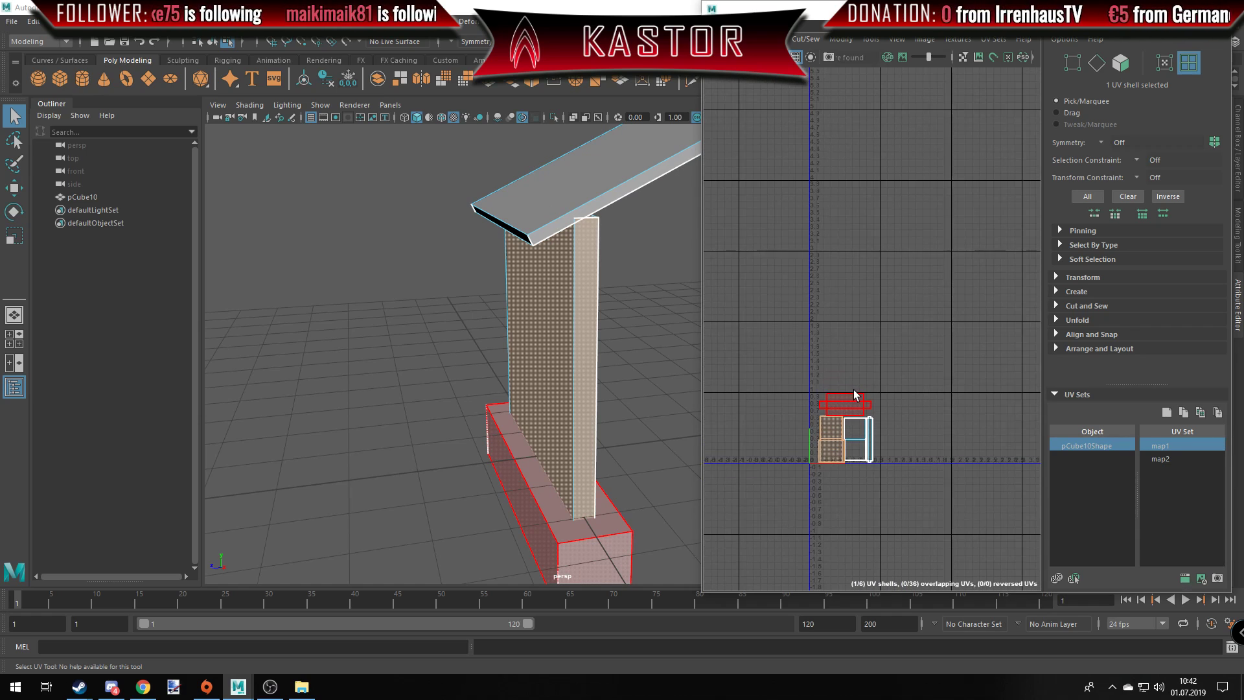
pyautogui.click(907, 420)
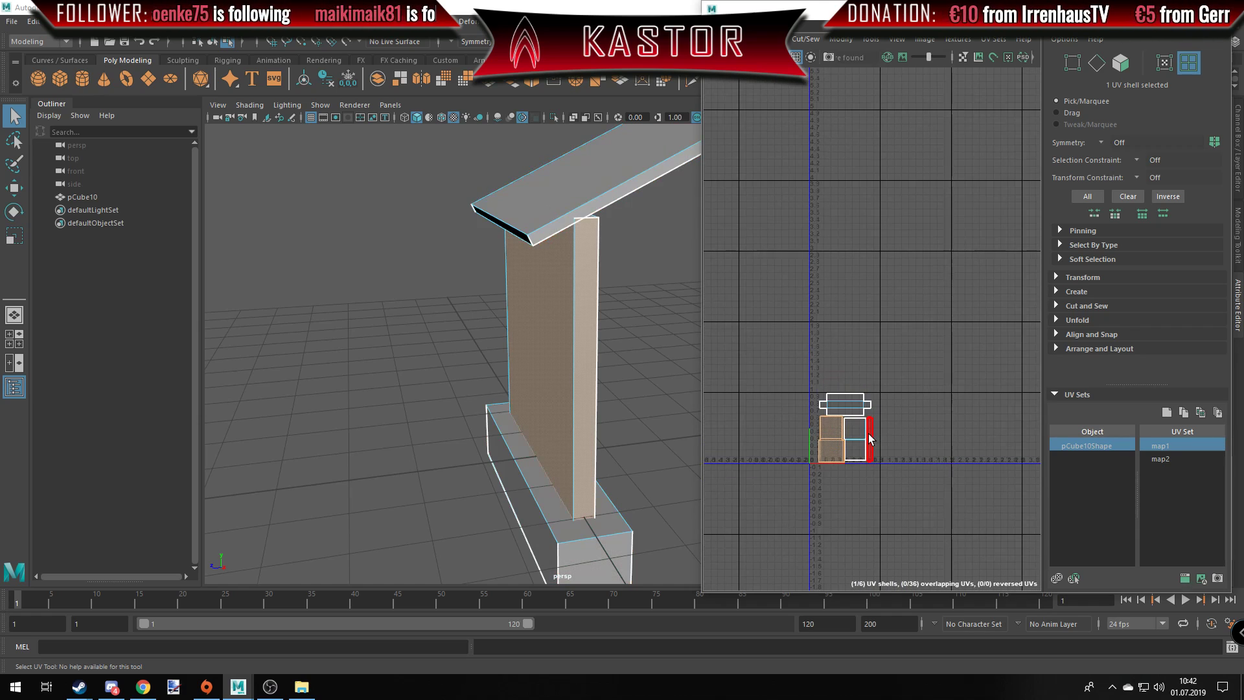
pyautogui.scroll(3, 855, 408)
pyautogui.scroll(-3, 855, 408)
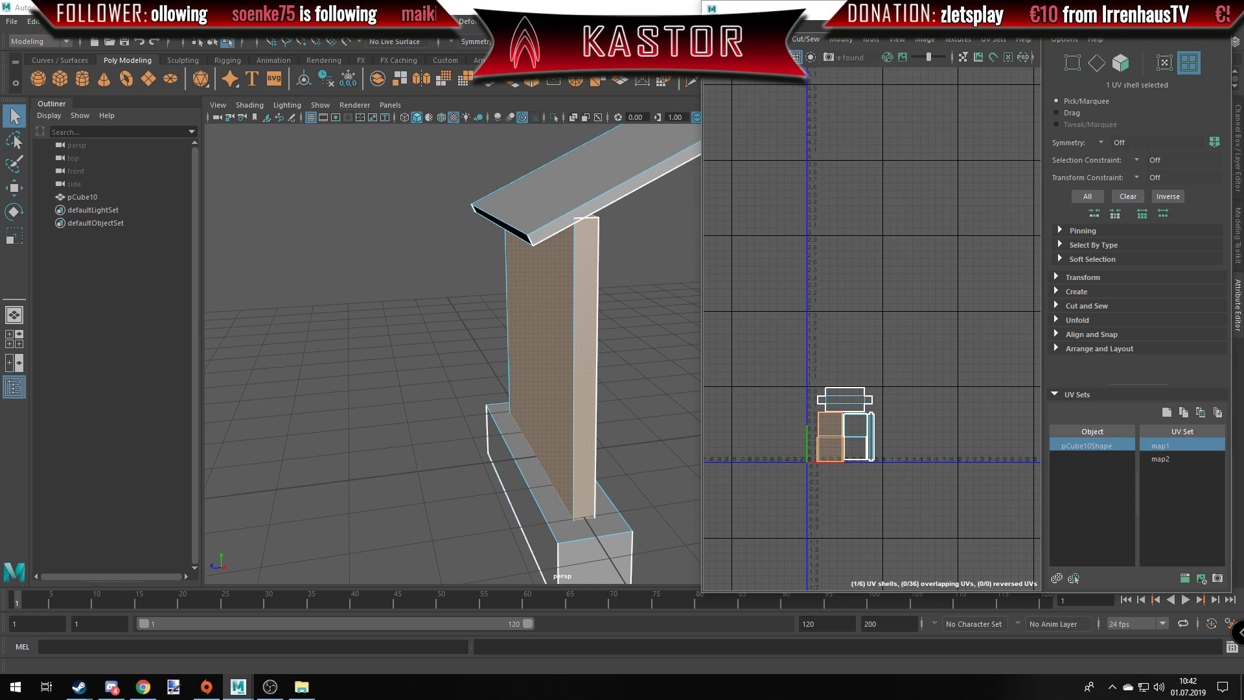
# Close the UV Editor and assign the existing phongE2 wood material to the whole stand.
pyautogui.click(1226, 8)
pyautogui.click(616, 156)
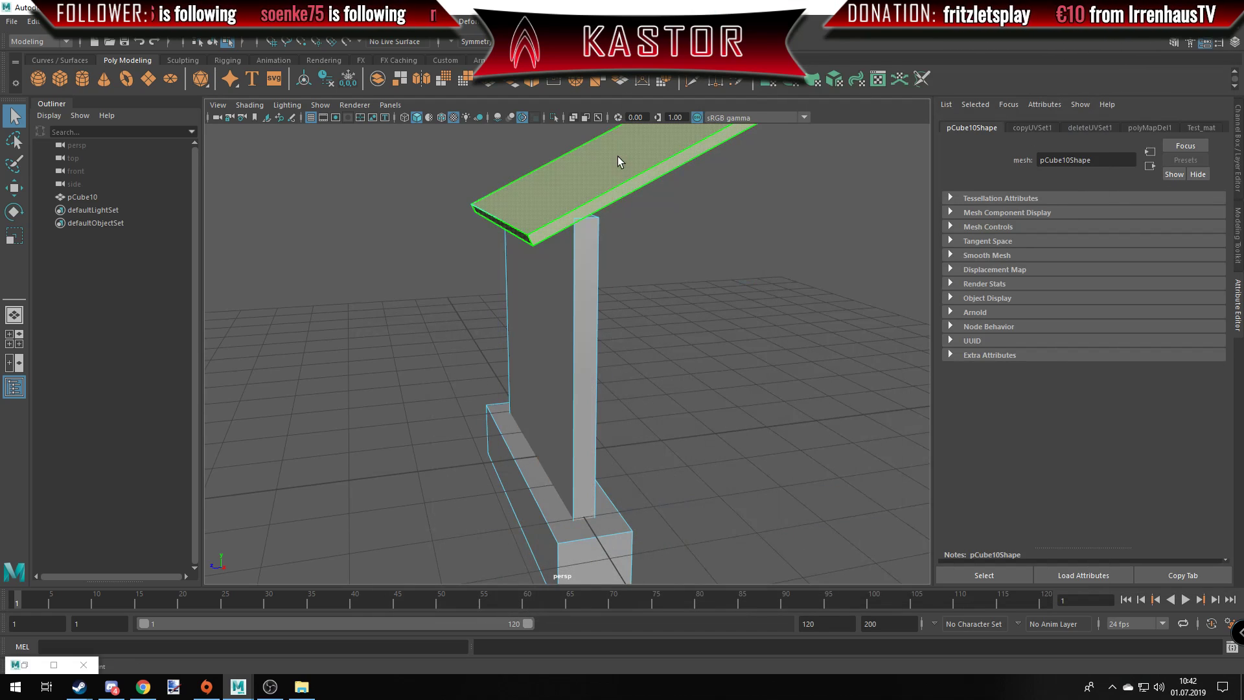
pyautogui.moveTo(591, 192); pyautogui.dragTo(636, 166, button='right')
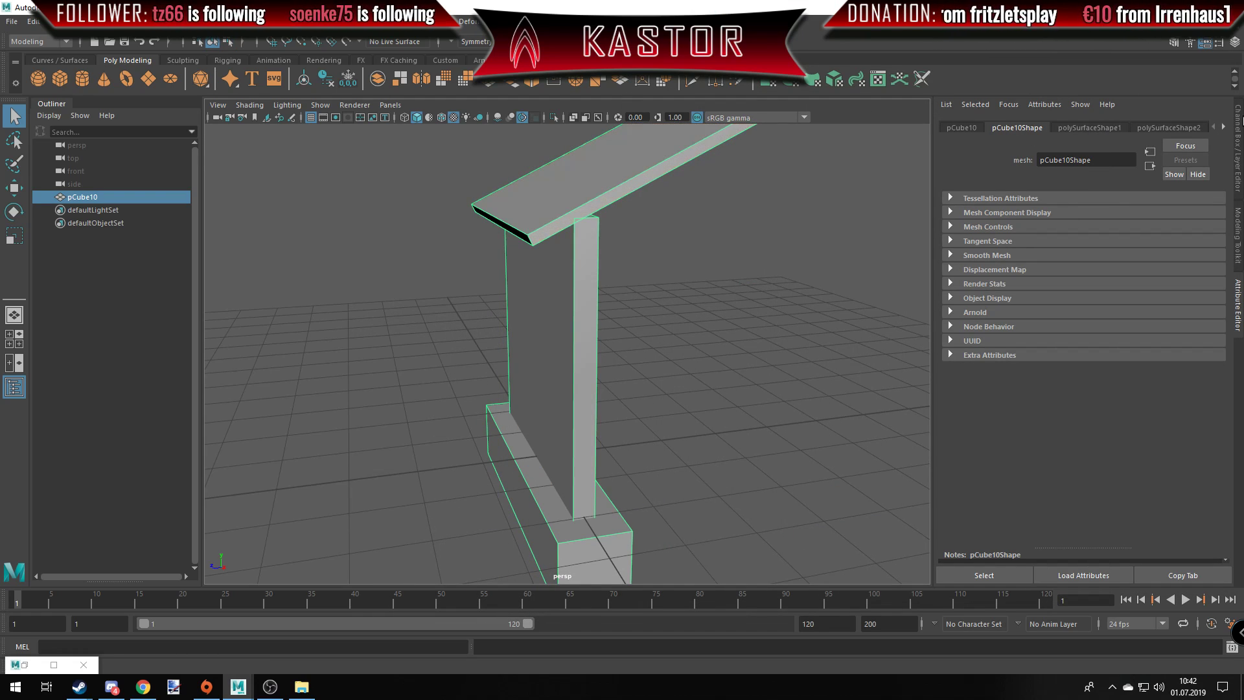
pyautogui.click(1147, 130)
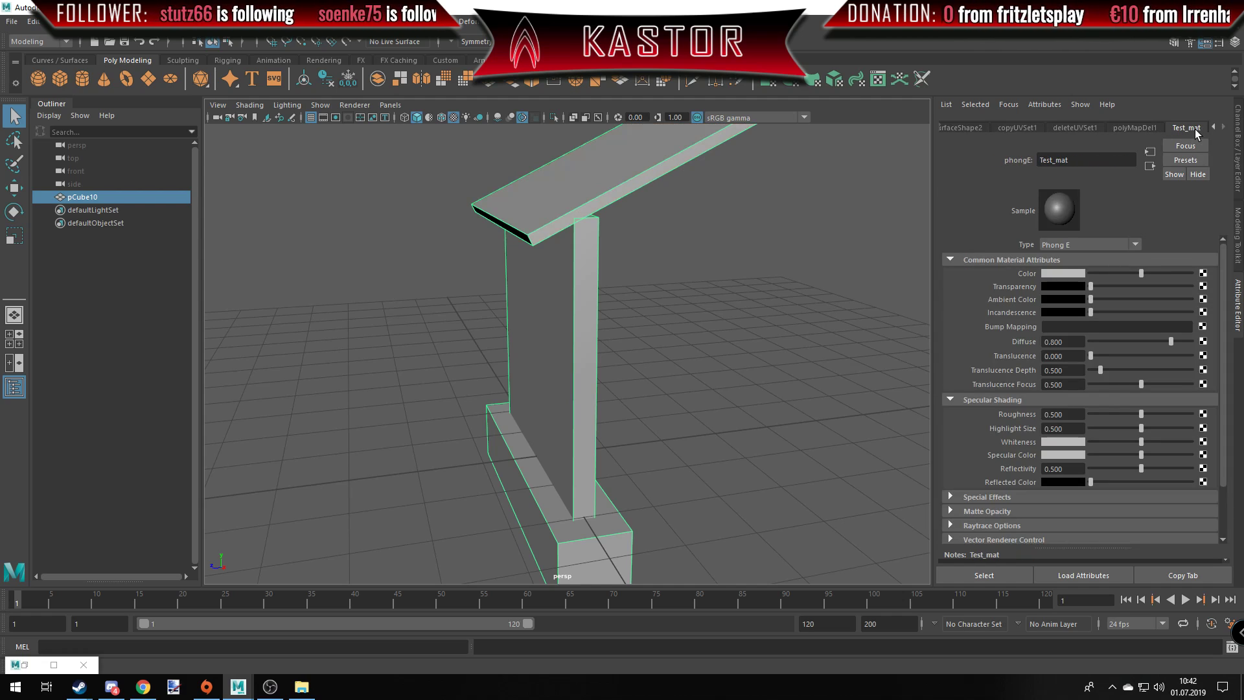
pyautogui.moveTo(554, 227); pyautogui.dragTo(593, 588, button='right')
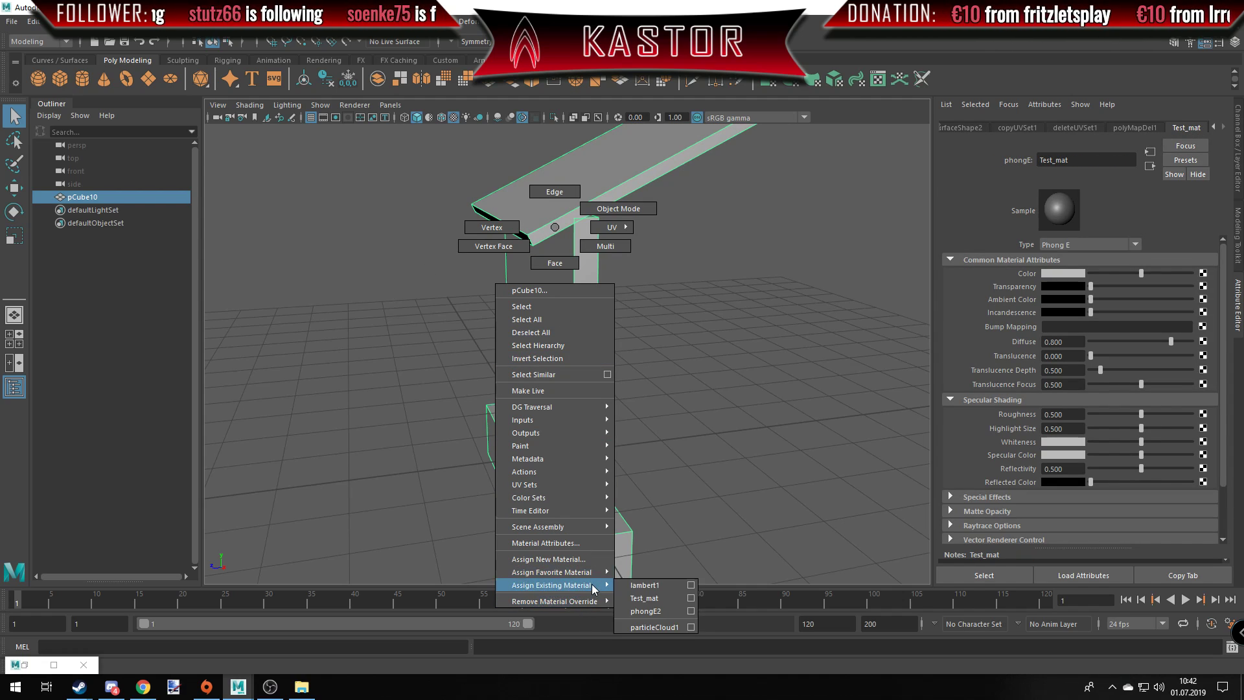
pyautogui.click(655, 613)
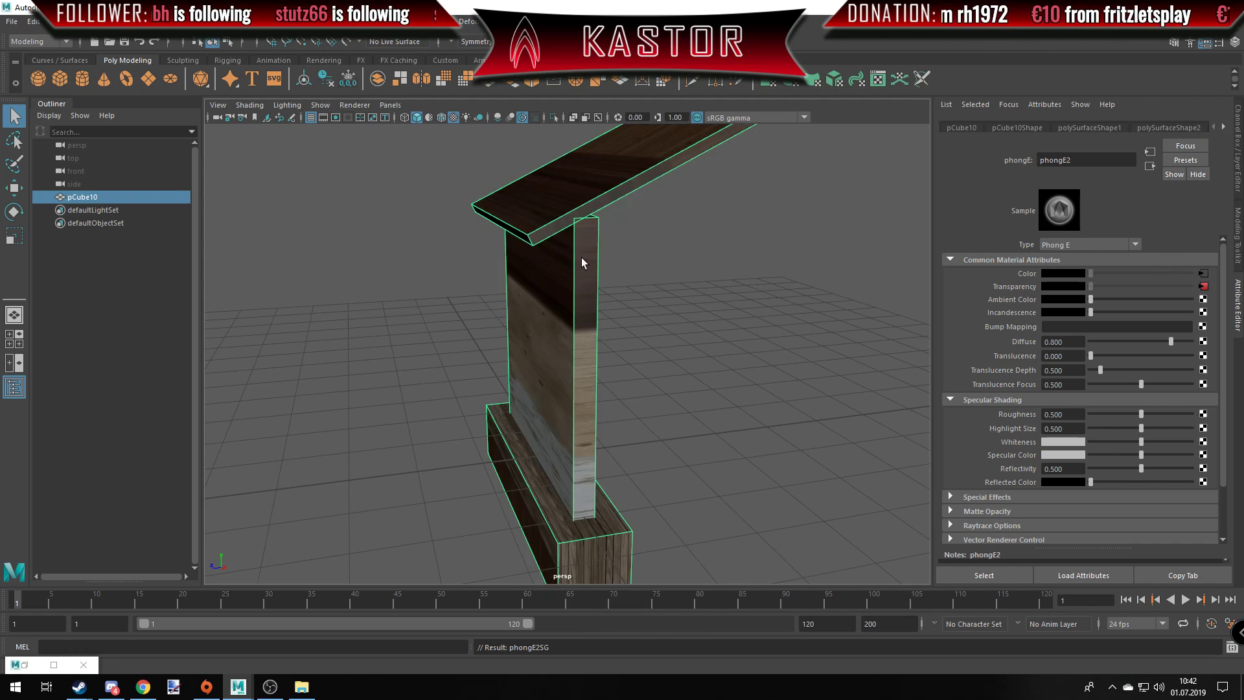
pyautogui.scroll(-5, 581, 258)
pyautogui.keyDown('alt'); pyautogui.moveTo(585, 363); pyautogui.dragTo(599, 327); pyautogui.keyUp('alt')
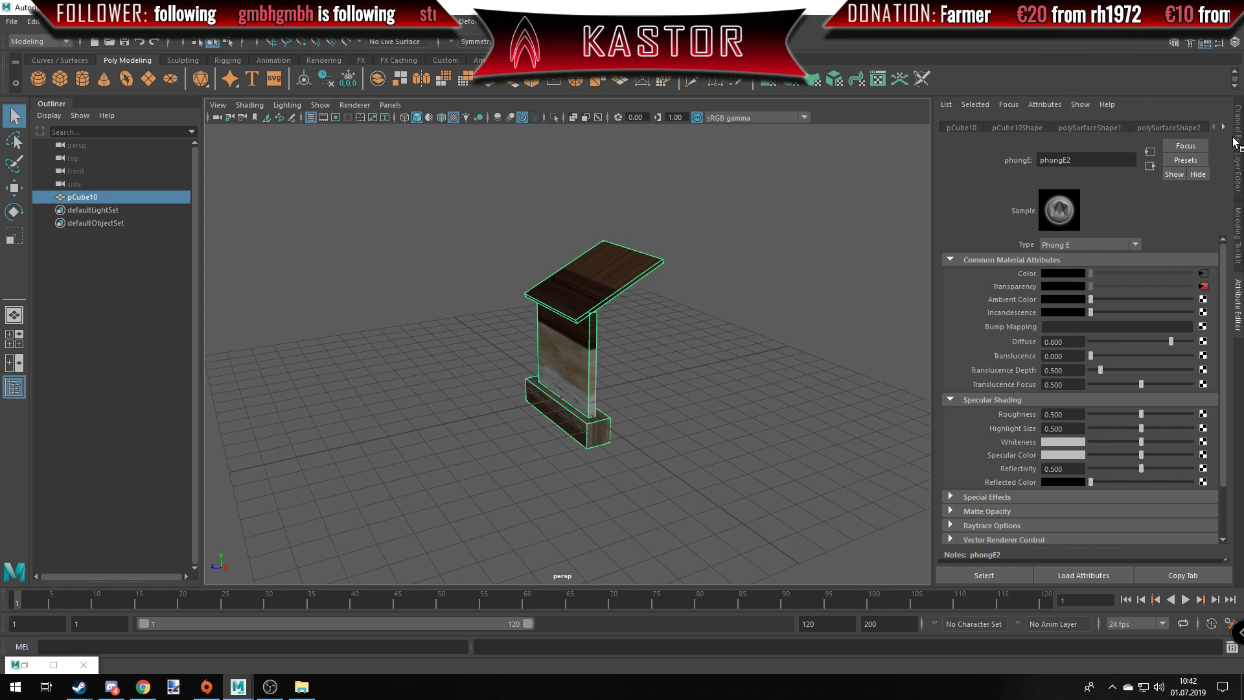
# Put the stand in object mode and open the PSD texture feeding its Phong E material.
pyautogui.click(1160, 127)
pyautogui.moveTo(571, 285)
pyautogui.keyDown('alt'); pyautogui.mouseDown()
pyautogui.moveTo(603, 282)
pyautogui.moveTo(590, 296)
pyautogui.mouseUp(); pyautogui.keyUp('alt')
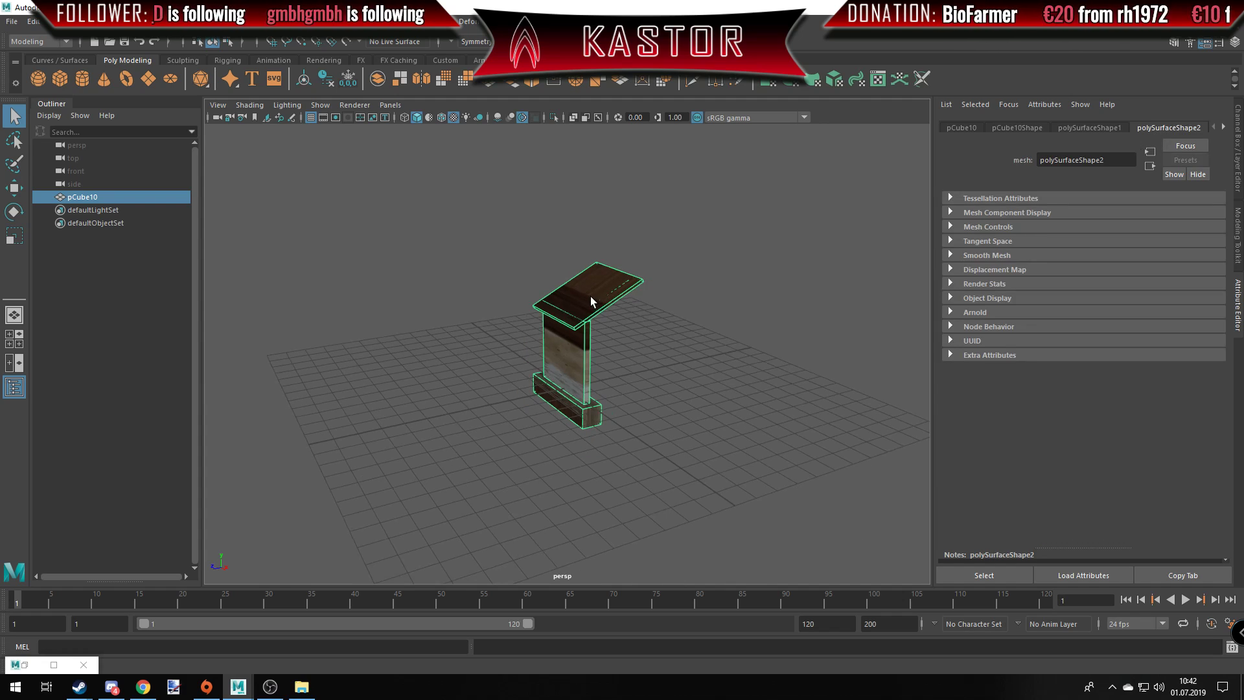
pyautogui.rightClick(591, 297)
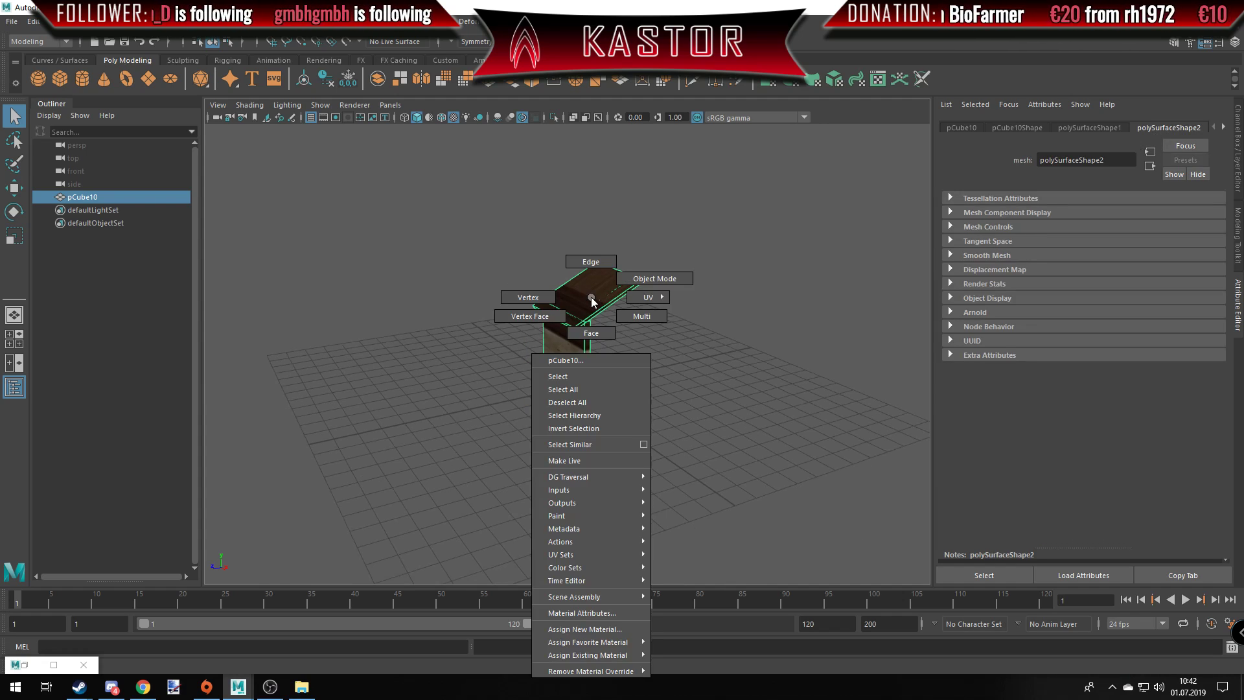
pyautogui.click(641, 278)
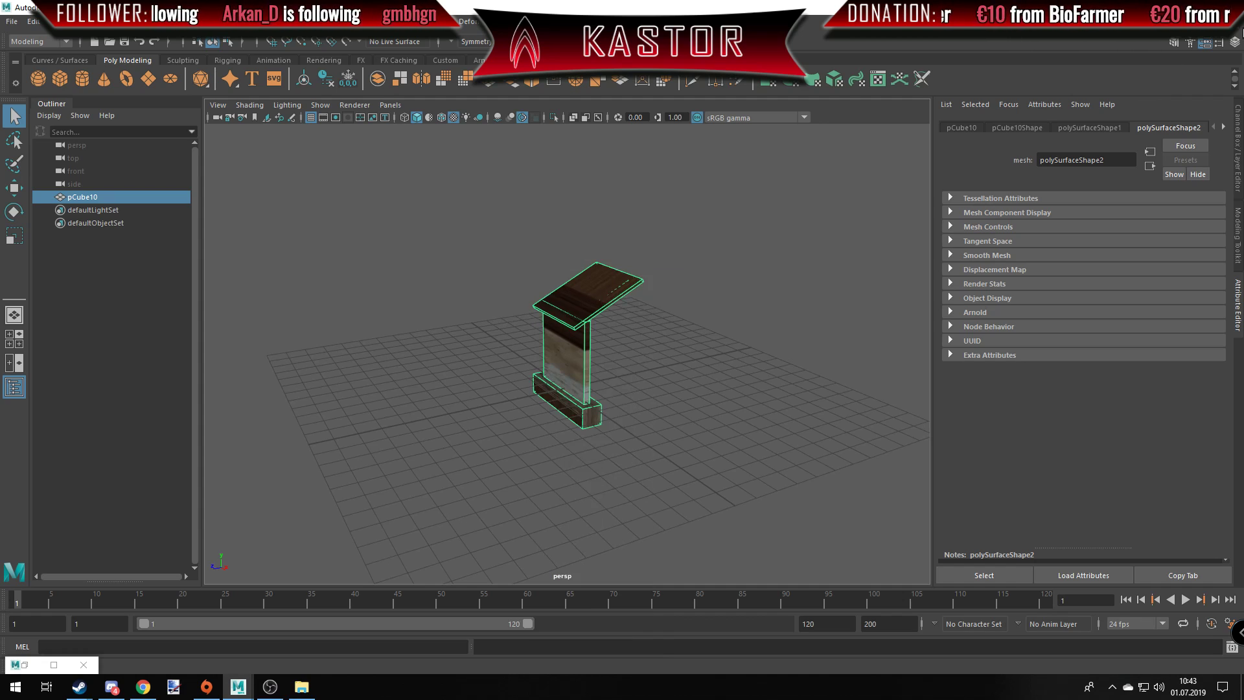
pyautogui.click(1162, 129)
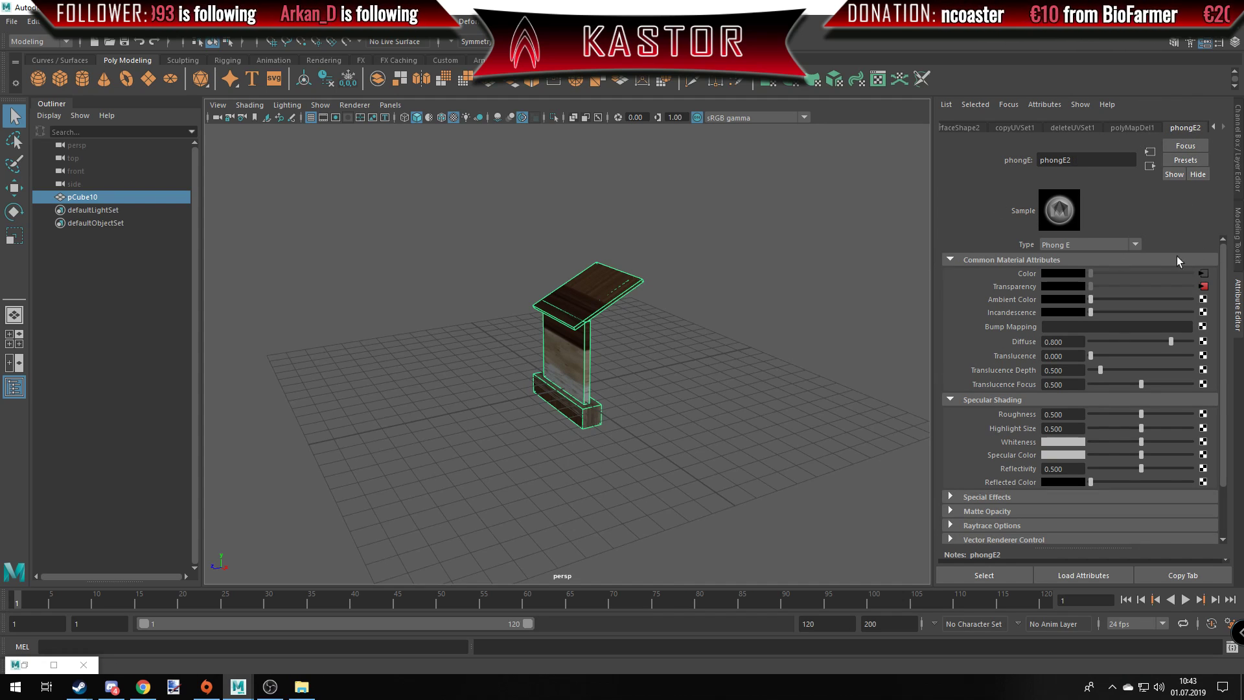
pyautogui.click(1205, 274)
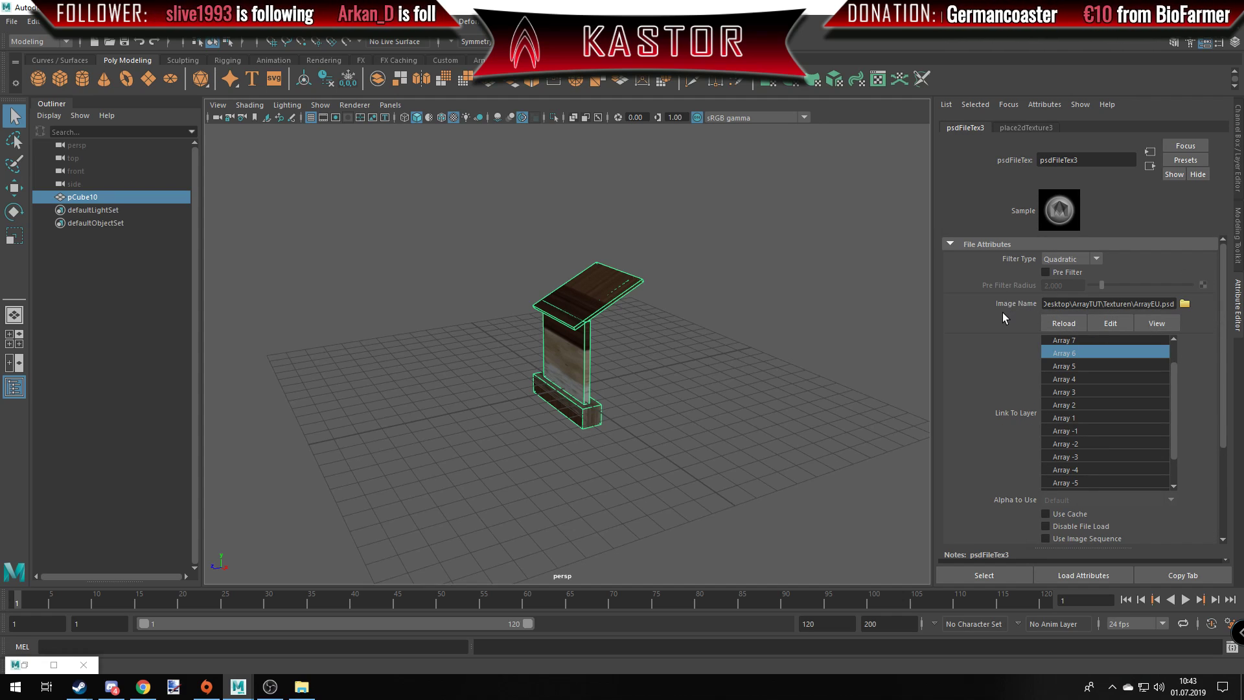
# Link psdFileTex3 to layers Array 7, 6, 4, 3, 2, finally settling on Array 1.
pyautogui.click(1128, 303)
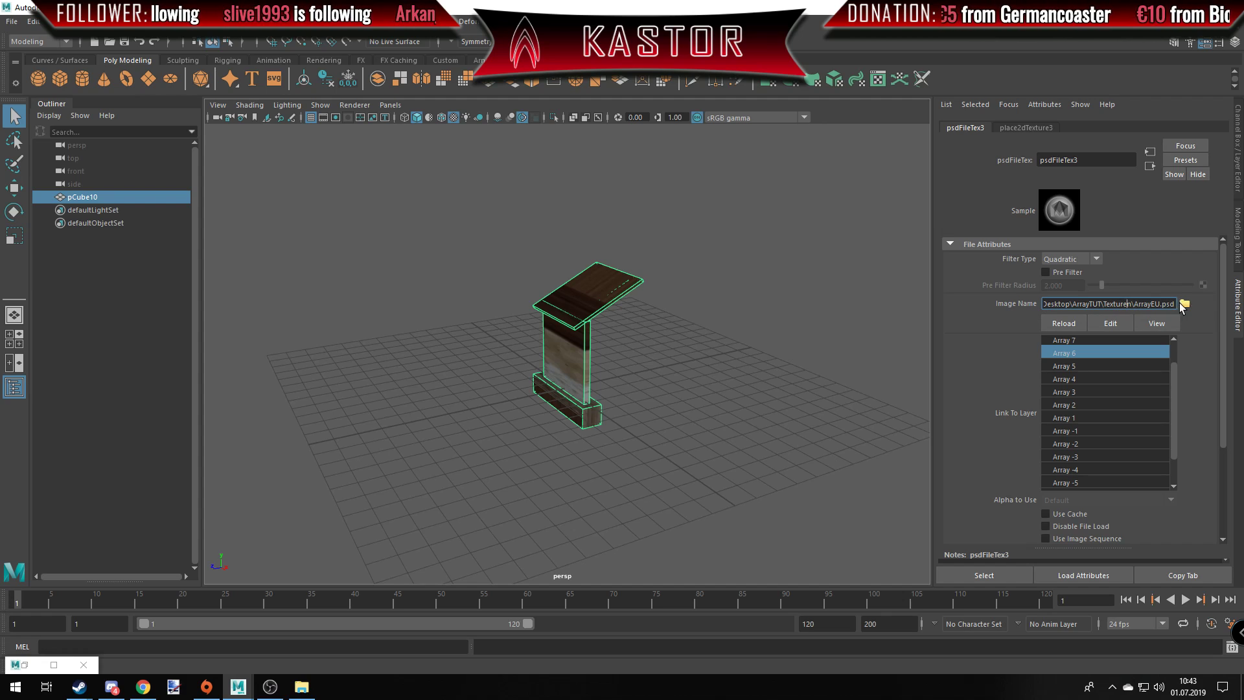
pyautogui.click(1077, 342)
pyautogui.click(1068, 355)
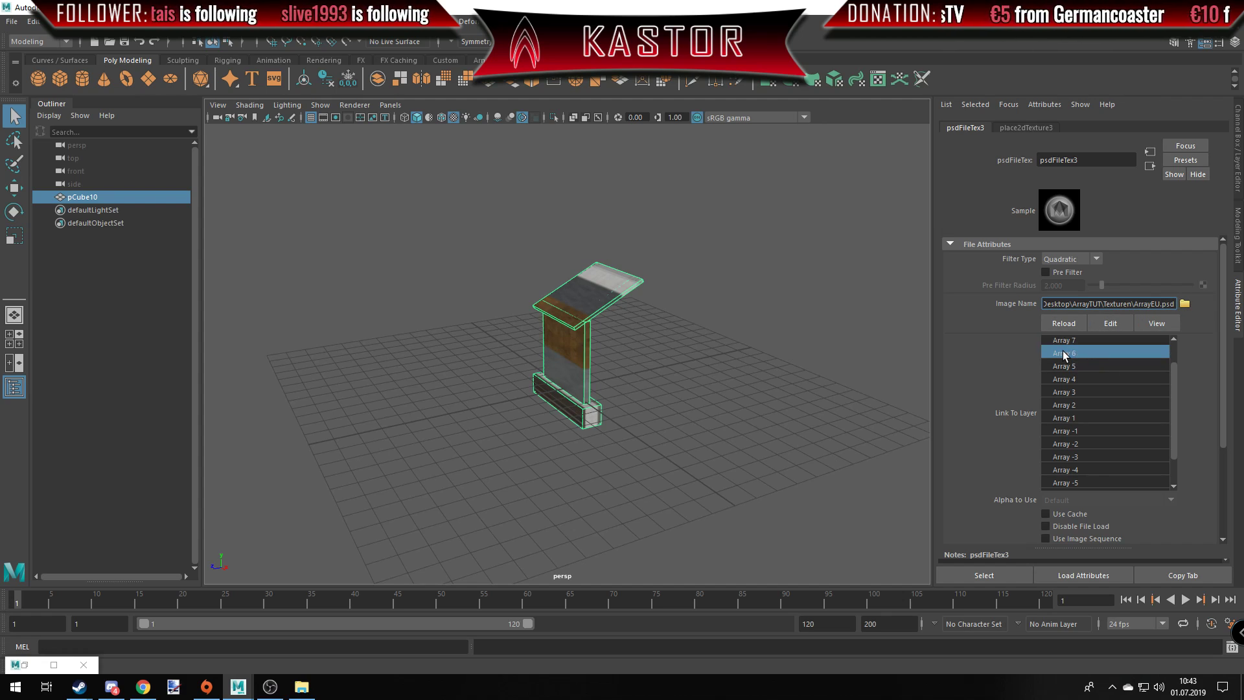
pyautogui.click(1063, 367)
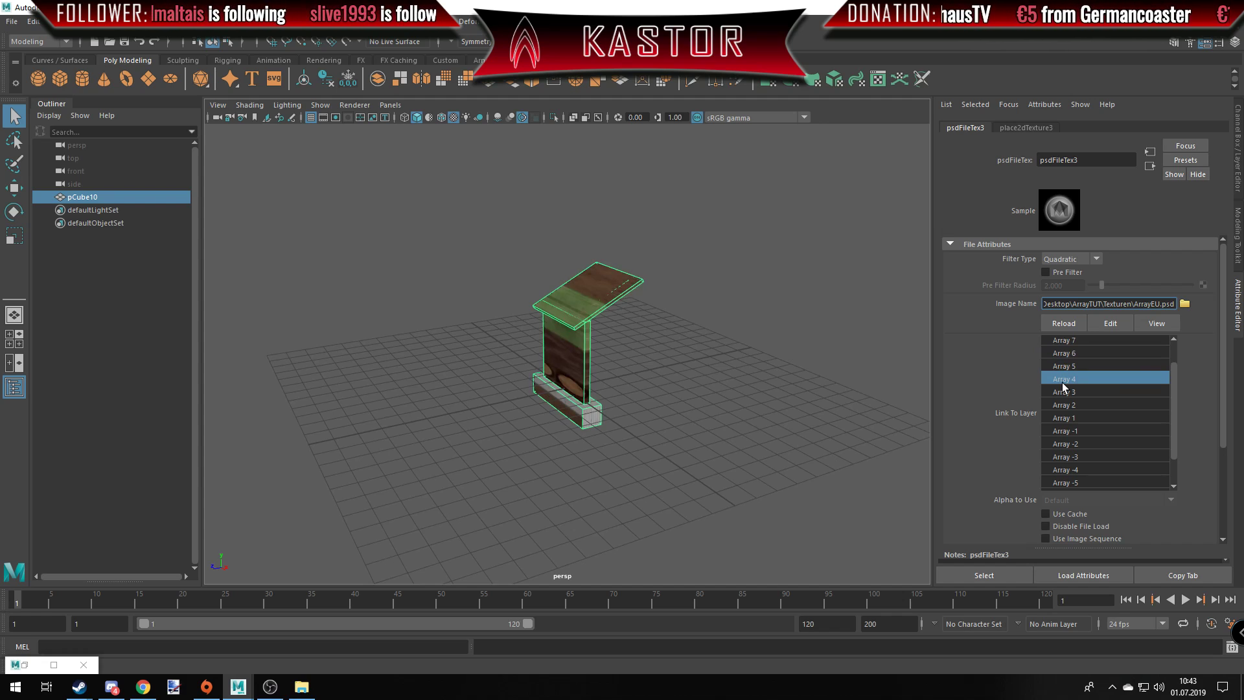
pyautogui.click(1065, 392)
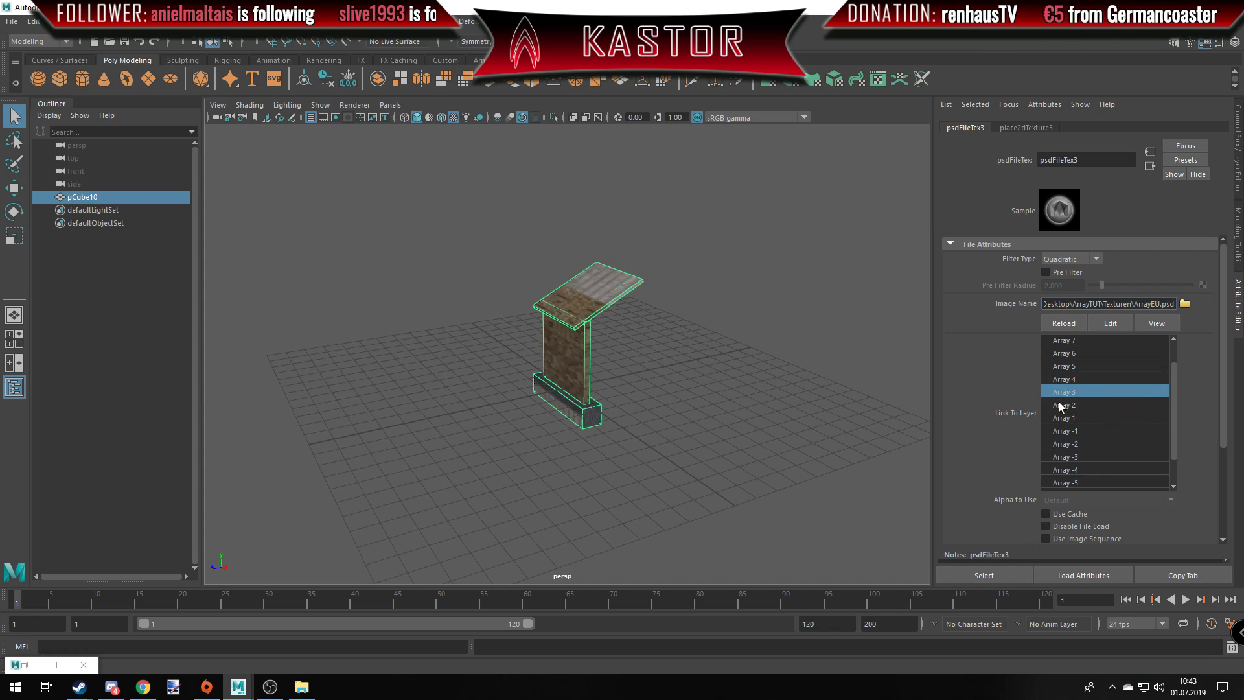
pyautogui.click(1064, 405)
pyautogui.click(1065, 420)
pyautogui.scroll(1, 1065, 422)
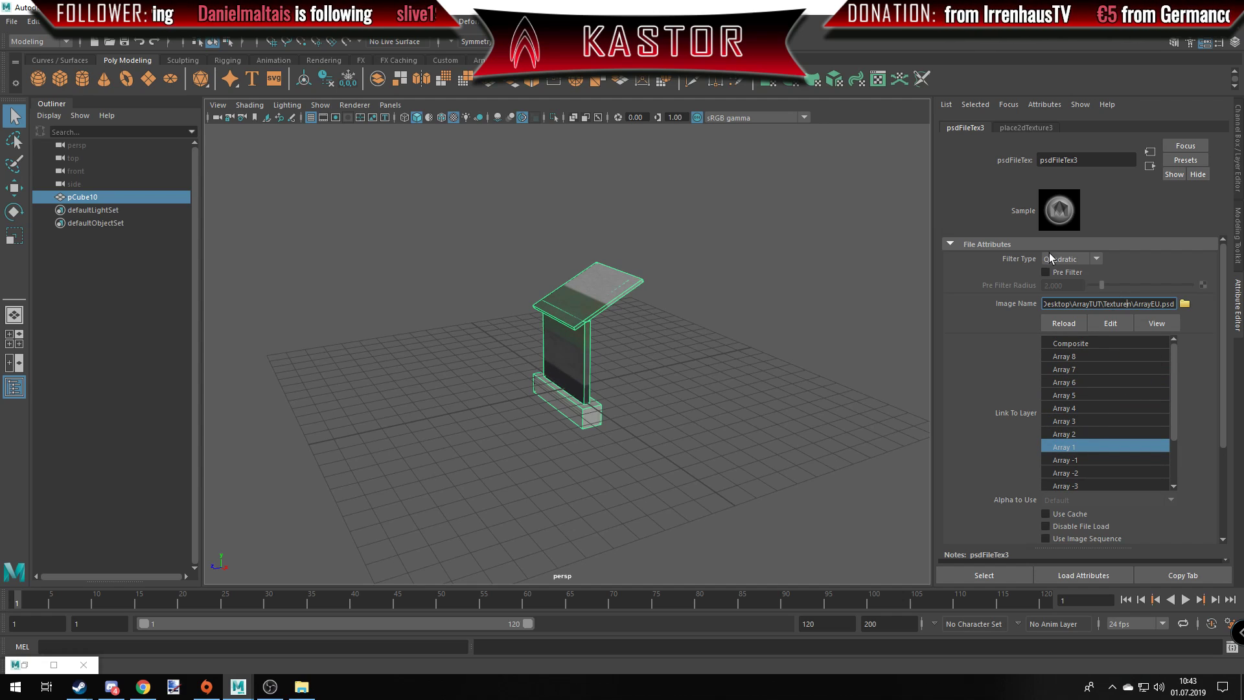
# Assign a new Phong E material, phongE4, with a PSD File texture psdFileTex4 driving its colour.
pyautogui.rightClick(601, 312)
pyautogui.moveTo(598, 657)
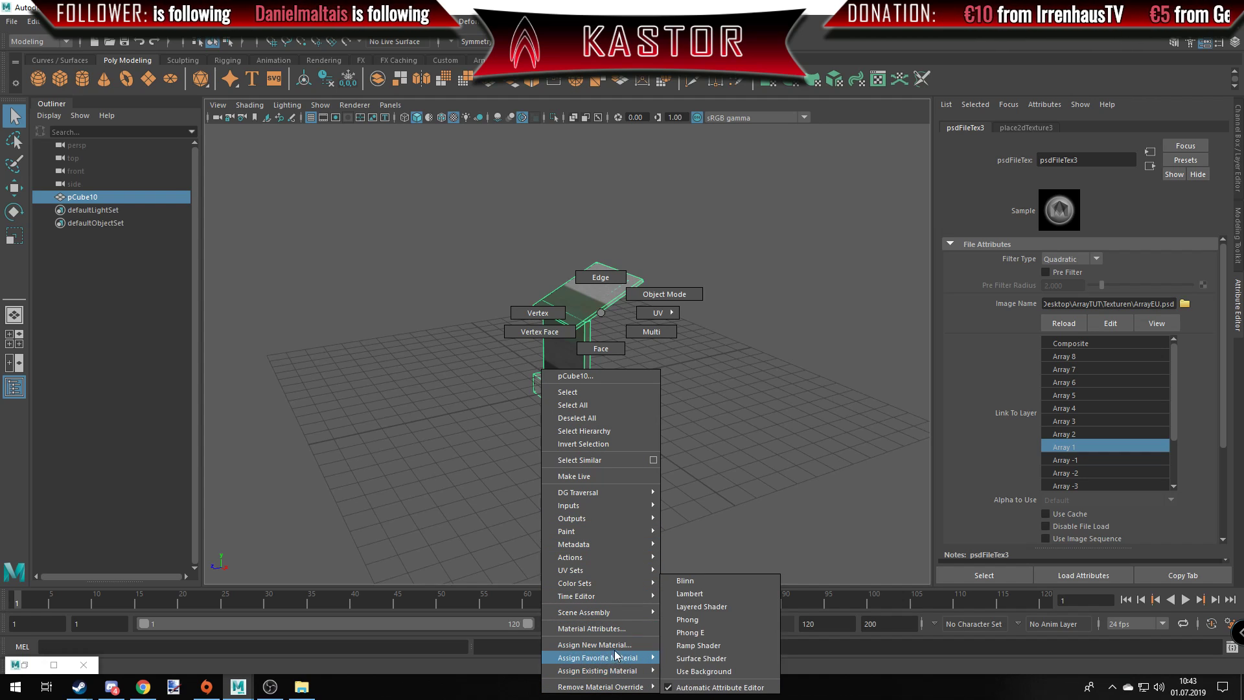
pyautogui.click(594, 644)
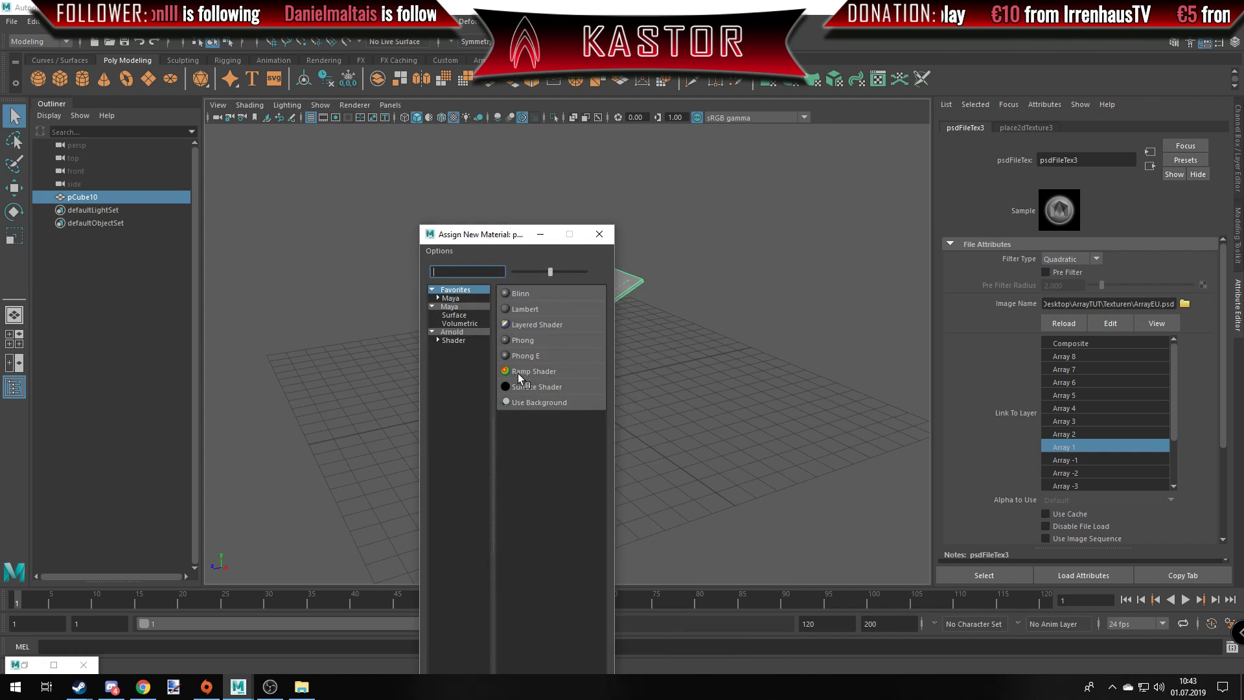
pyautogui.click(531, 354)
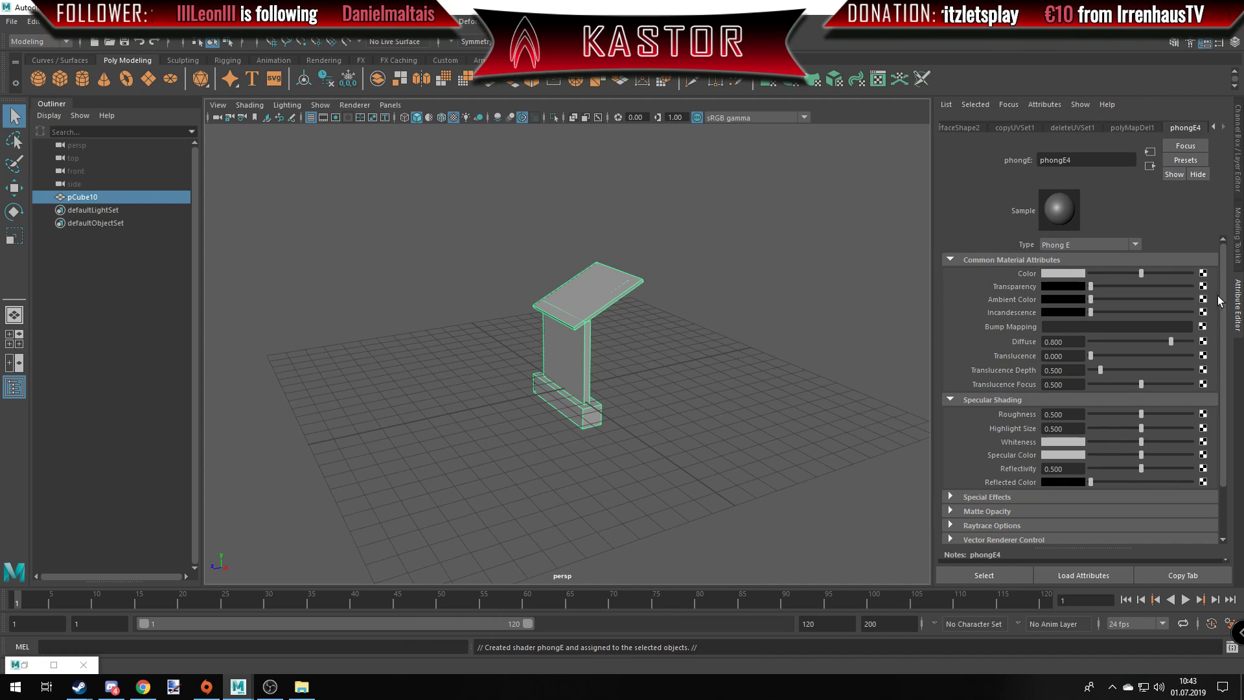
pyautogui.click(1202, 272)
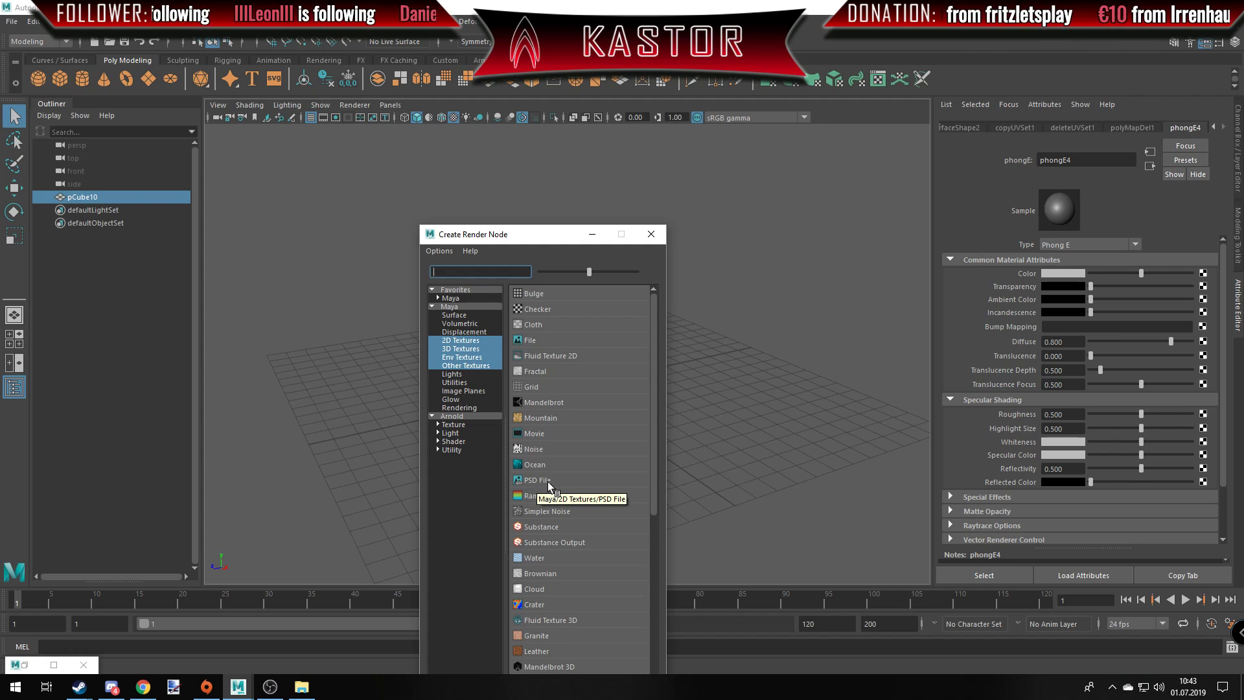
pyautogui.click(547, 480)
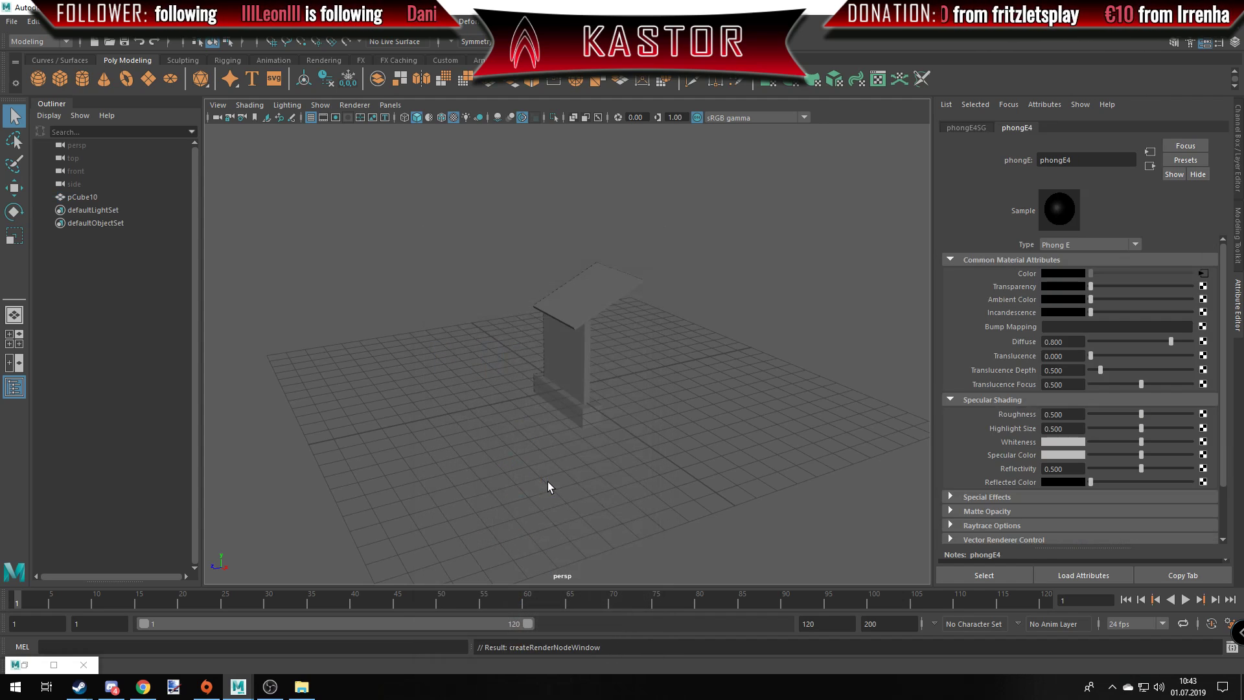
pyautogui.click(1204, 274)
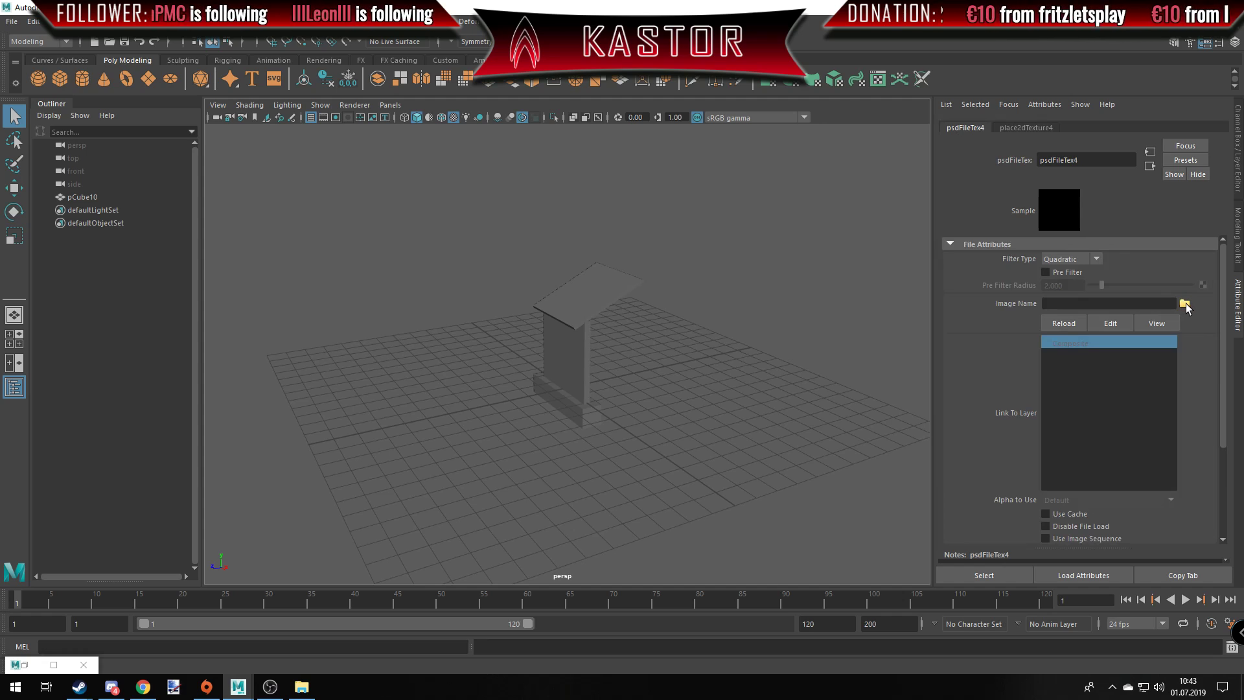
# Load ArrayEU.psd from Desktop > ArrayTUT > Texturen as psdFileTex4's image.
pyautogui.click(1184, 304)
pyautogui.click(286, 202)
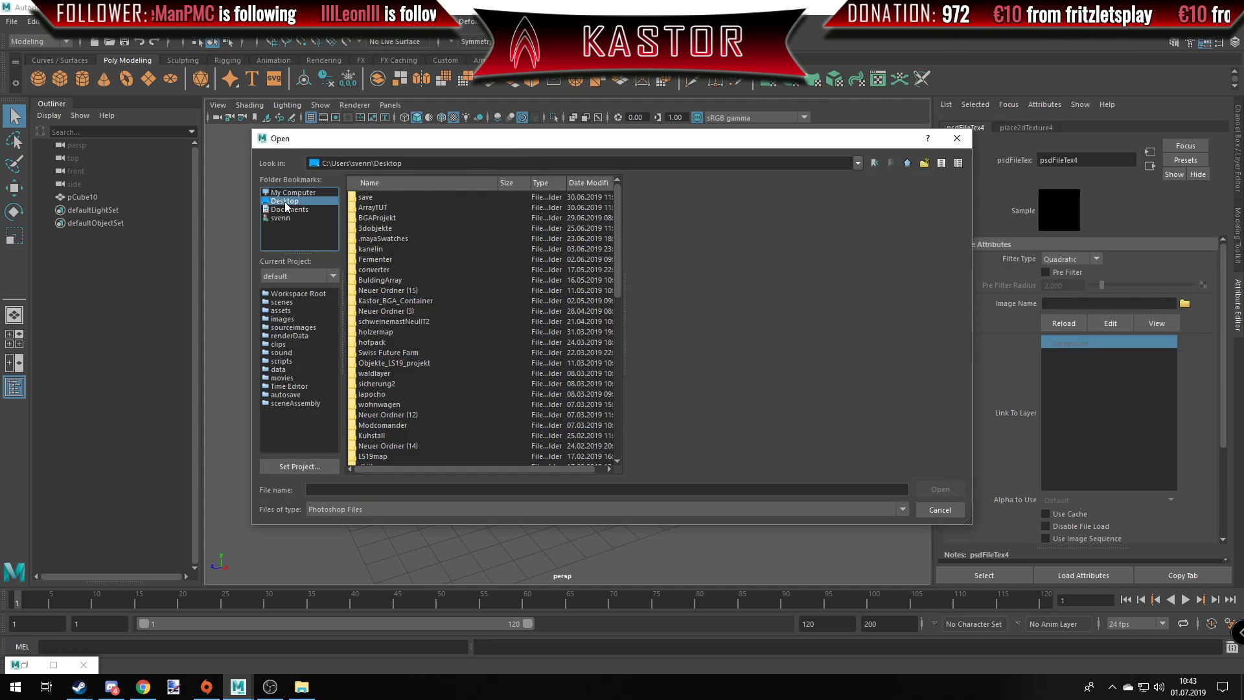
pyautogui.doubleClick(380, 211)
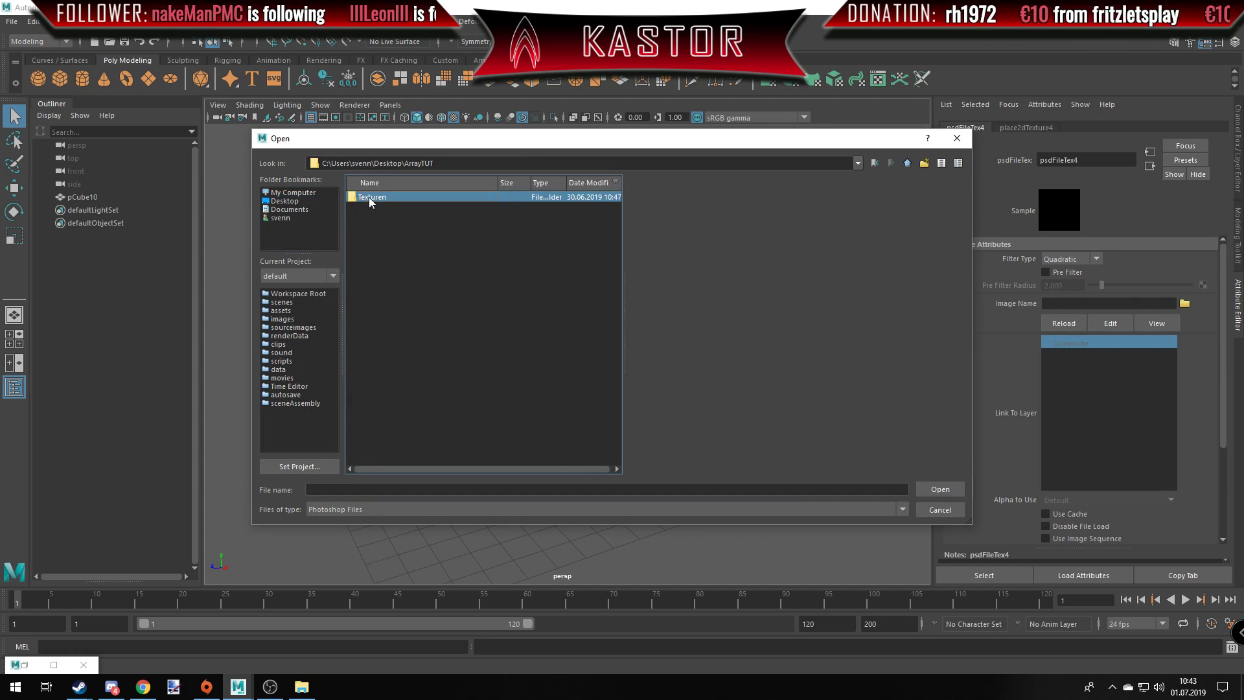
pyautogui.doubleClick(368, 197)
pyautogui.doubleClick(377, 208)
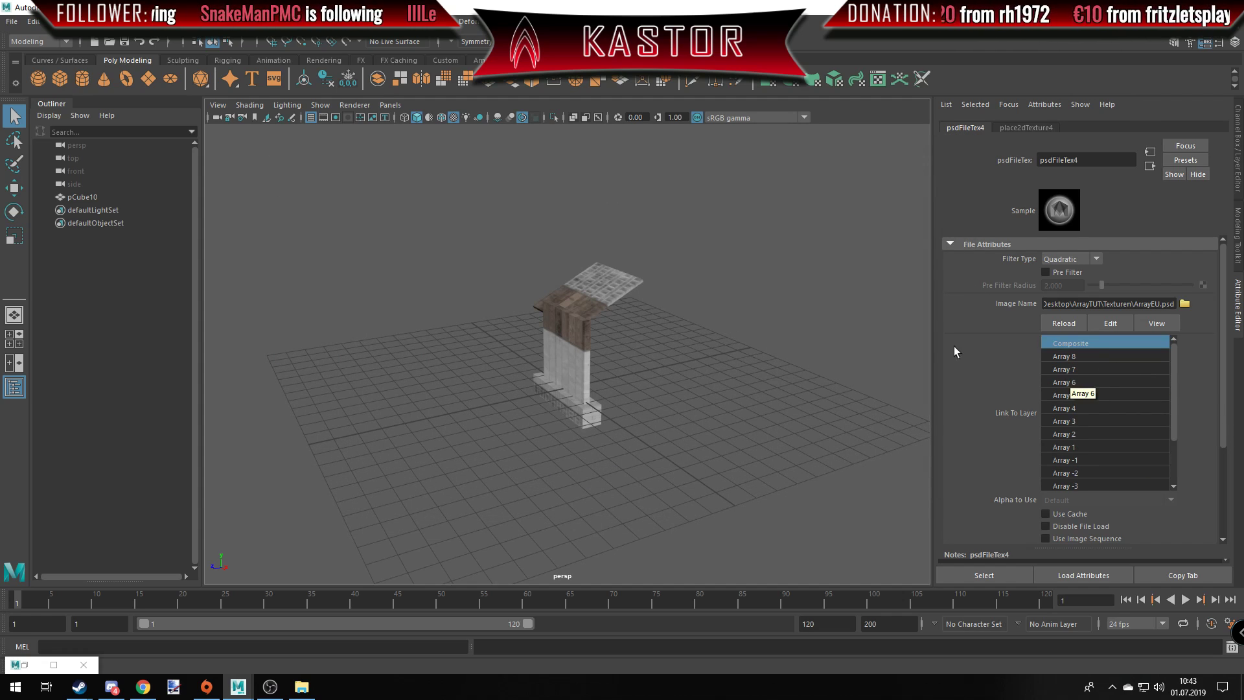
# Frame pCube10 and connect the material's Transparency to psdFileTex4.outTransparency.
pyautogui.rightClick(543, 330)
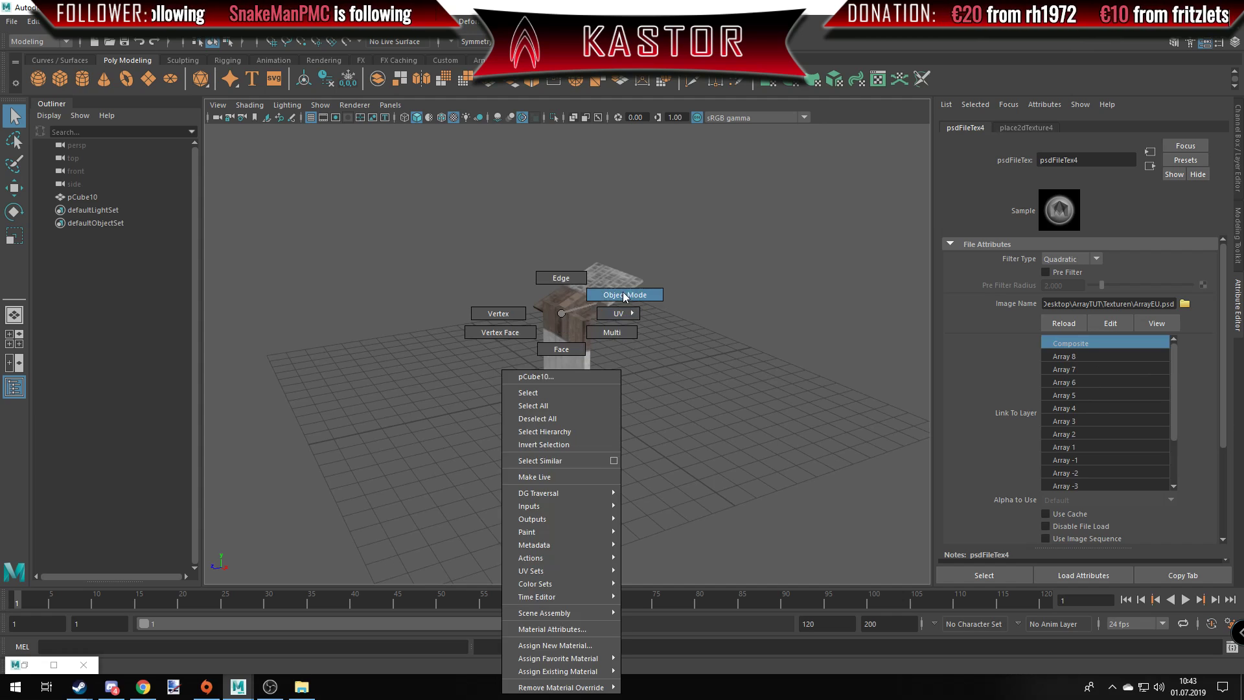
pyautogui.click(557, 330)
pyautogui.press('f')
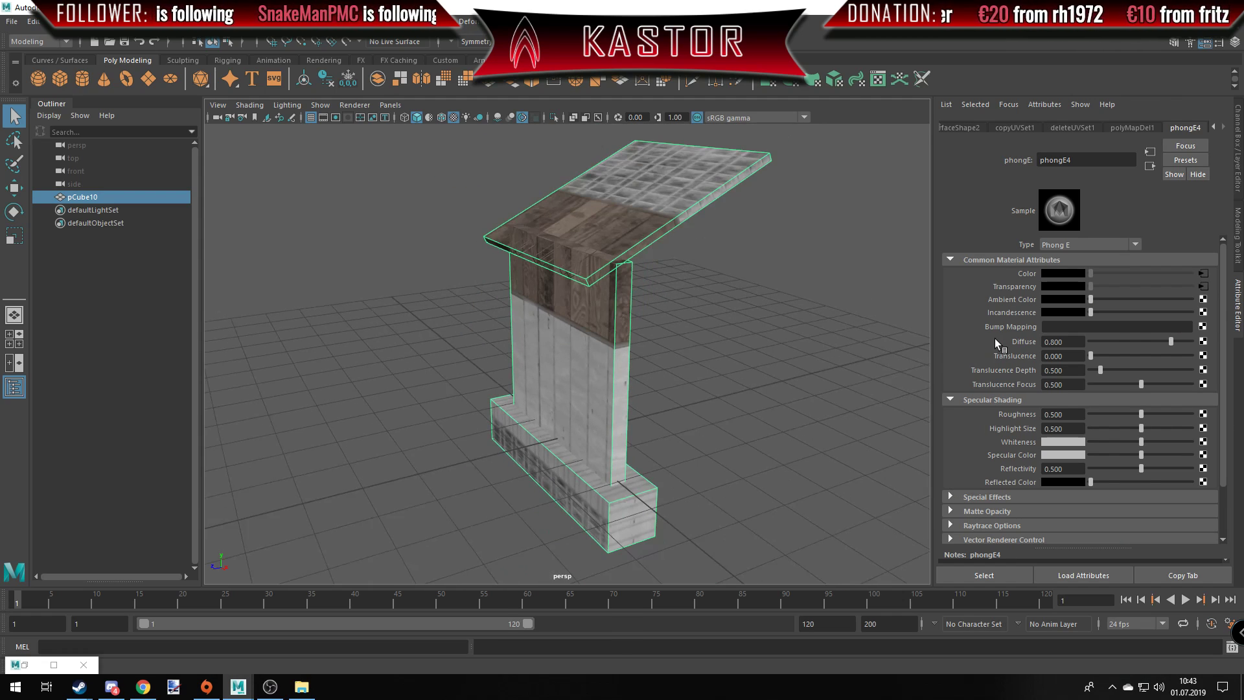
pyautogui.rightClick(1021, 285)
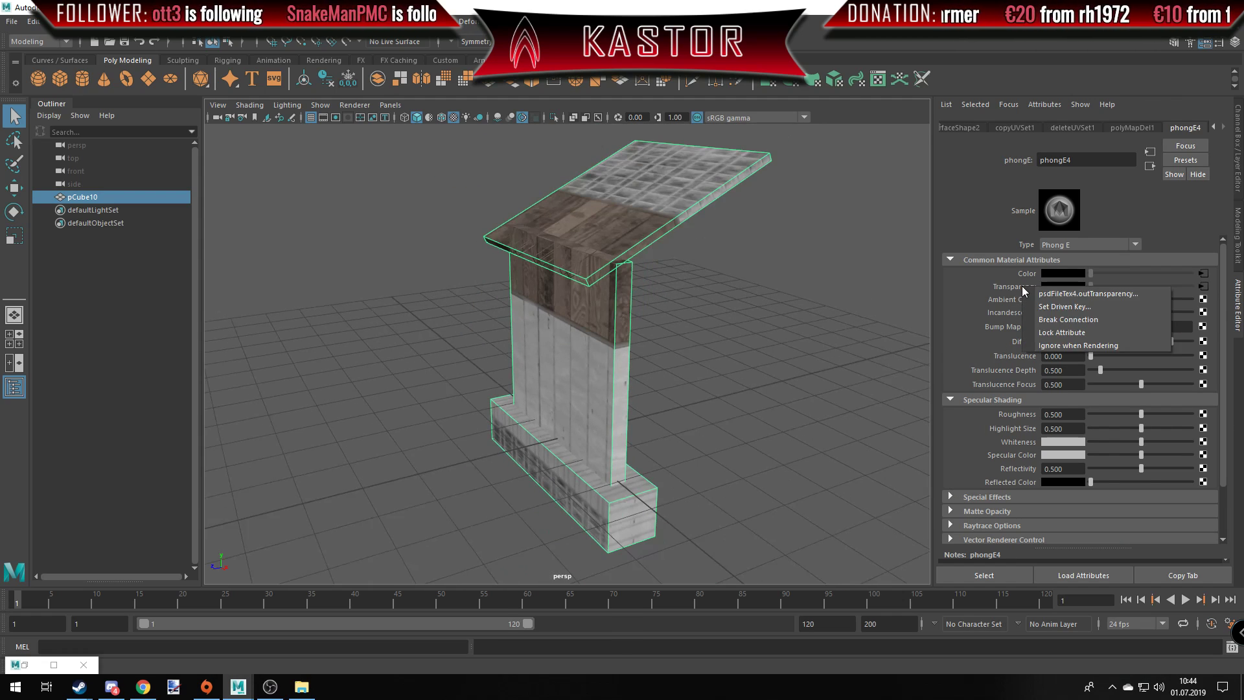
pyautogui.click(1056, 344)
pyautogui.moveTo(579, 273)
pyautogui.keyDown('alt'); pyautogui.mouseDown()
pyautogui.moveTo(727, 286)
pyautogui.moveTo(536, 281)
pyautogui.moveTo(686, 299)
pyautogui.moveTo(550, 286)
pyautogui.moveTo(610, 292)
pyautogui.mouseUp(); pyautogui.keyUp('alt')
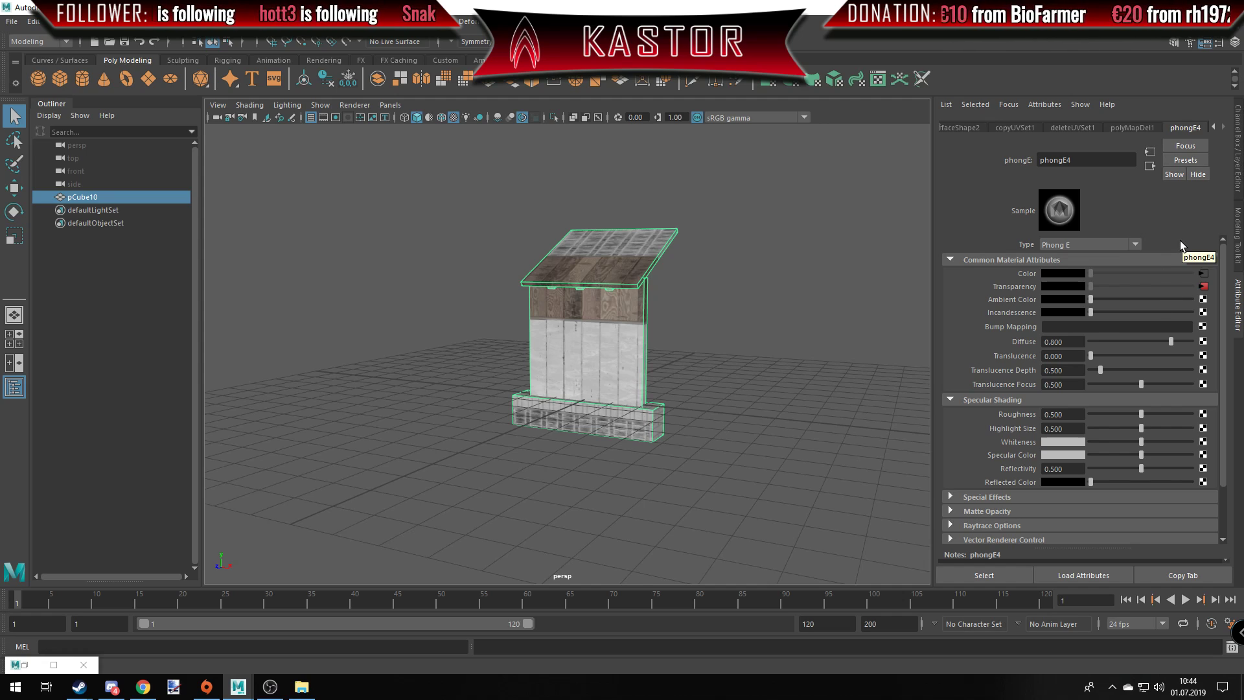
# Orbit above the stand and restore the UV Editor window with Ctrl+U.
pyautogui.click(1239, 248)
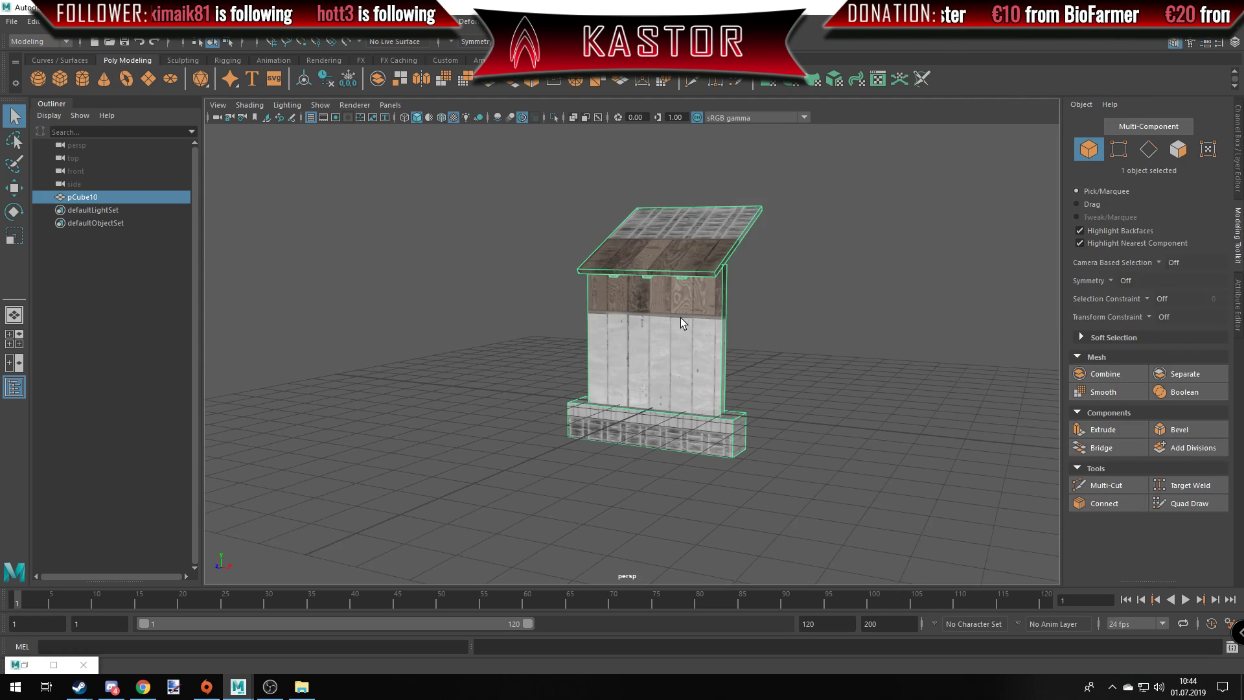
pyautogui.keyDown('alt'); pyautogui.moveTo(681, 322); pyautogui.dragTo(633, 318); pyautogui.keyUp('alt')
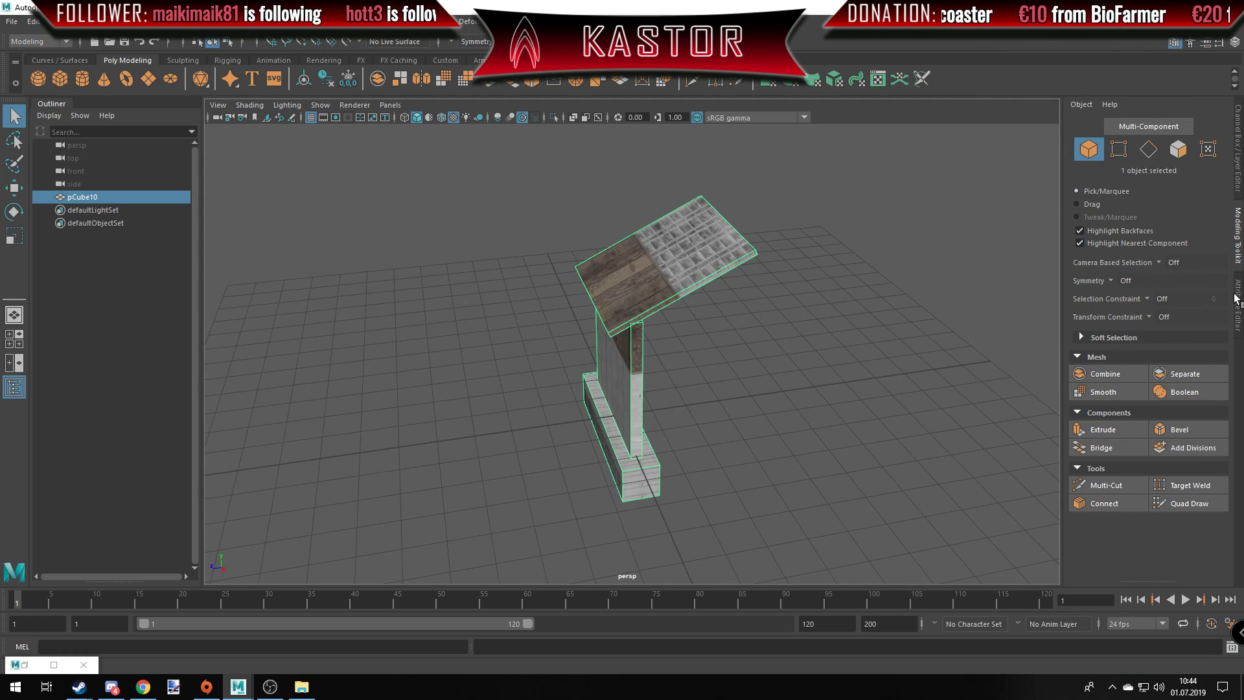
pyautogui.click(1239, 302)
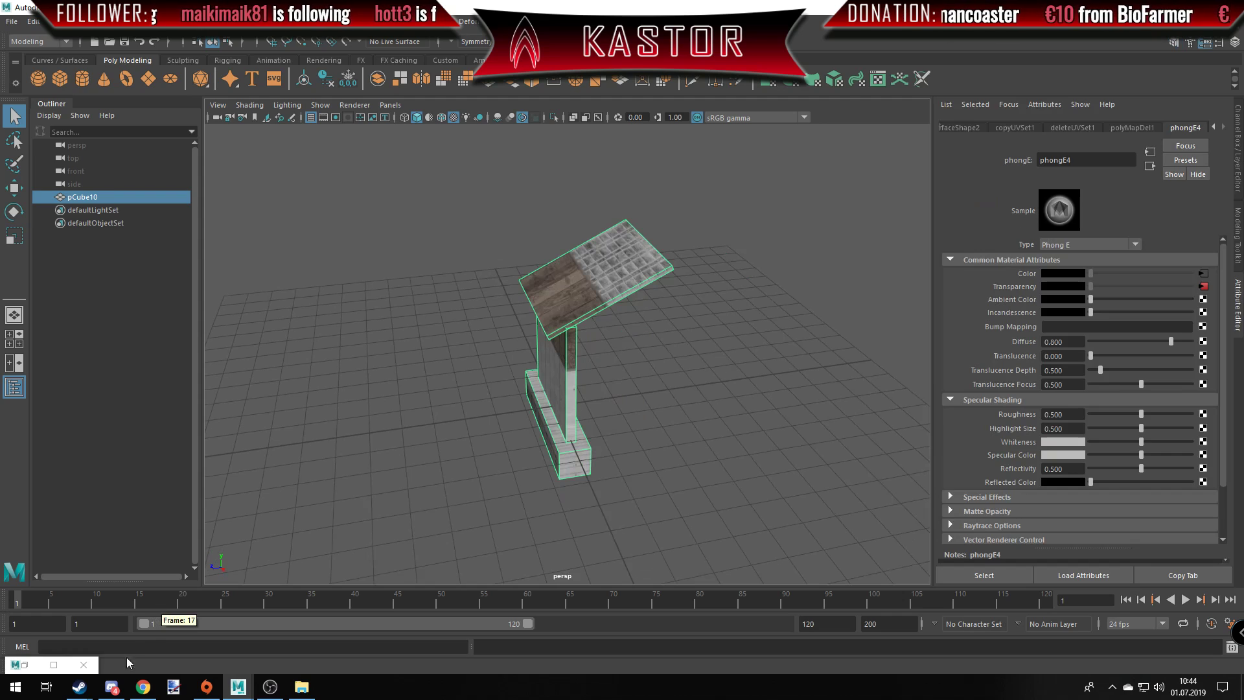
pyautogui.hotkey('ctrl', 'u')
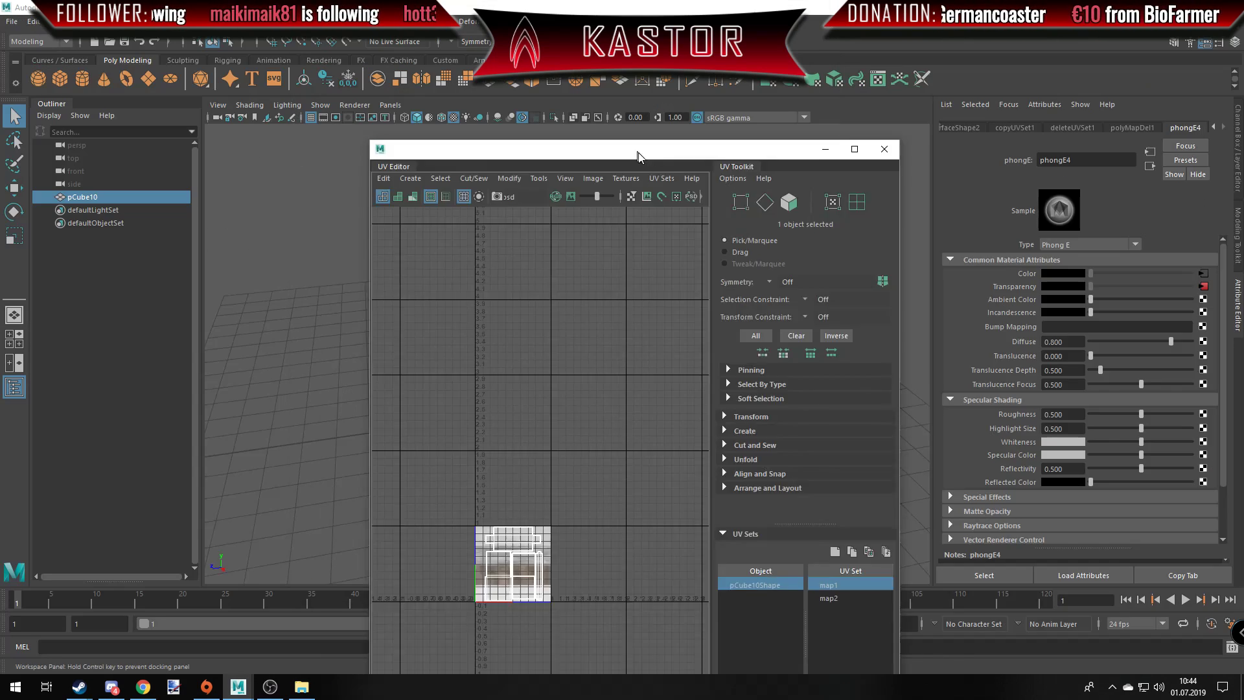
# Dock the UV Editor into the workspace and orbit to a three-quarter view of the stand.
pyautogui.moveTo(194, 22); pyautogui.dragTo(979, 38)
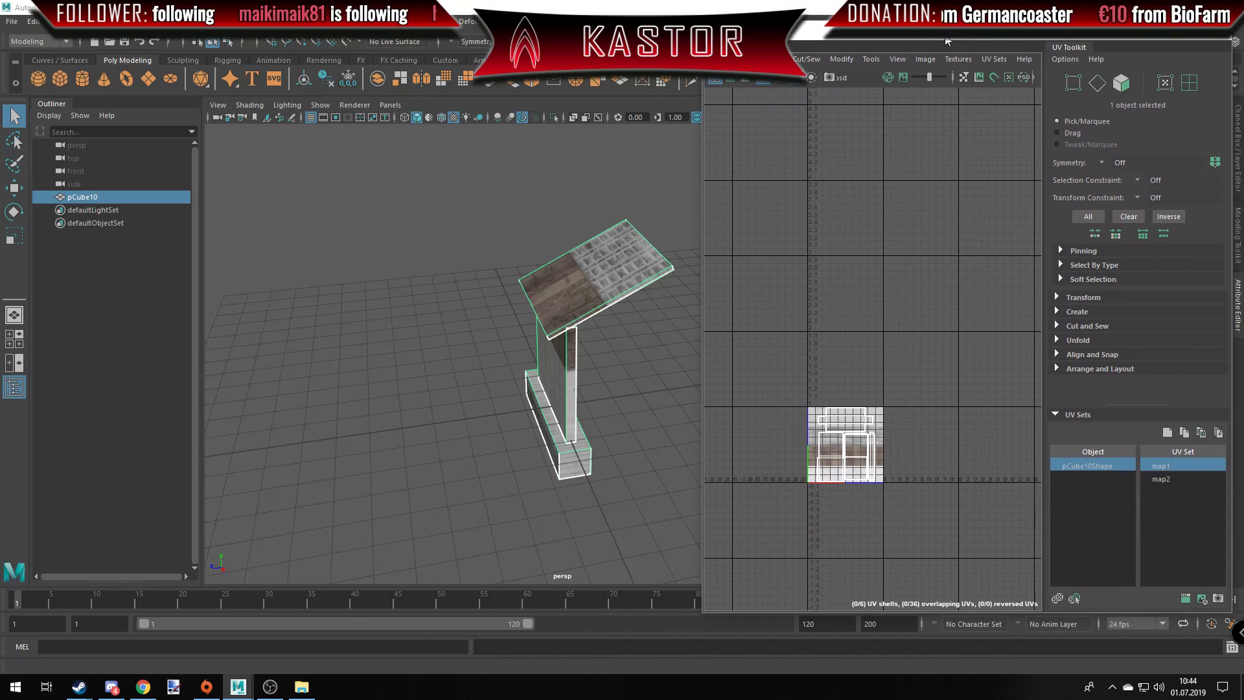
pyautogui.scroll(-3, 736, 438)
pyautogui.moveTo(648, 415)
pyautogui.keyDown('alt'); pyautogui.mouseDown(button='right')
pyautogui.moveTo(449, 367)
pyautogui.moveTo(555, 339)
pyautogui.mouseUp(button='right'); pyautogui.keyUp('alt')
pyautogui.moveTo(556, 339)
pyautogui.keyDown('alt'); pyautogui.mouseDown()
pyautogui.moveTo(502, 376)
pyautogui.moveTo(486, 369)
pyautogui.moveTo(546, 352)
pyautogui.moveTo(541, 364)
pyautogui.mouseUp(); pyautogui.keyUp('alt')
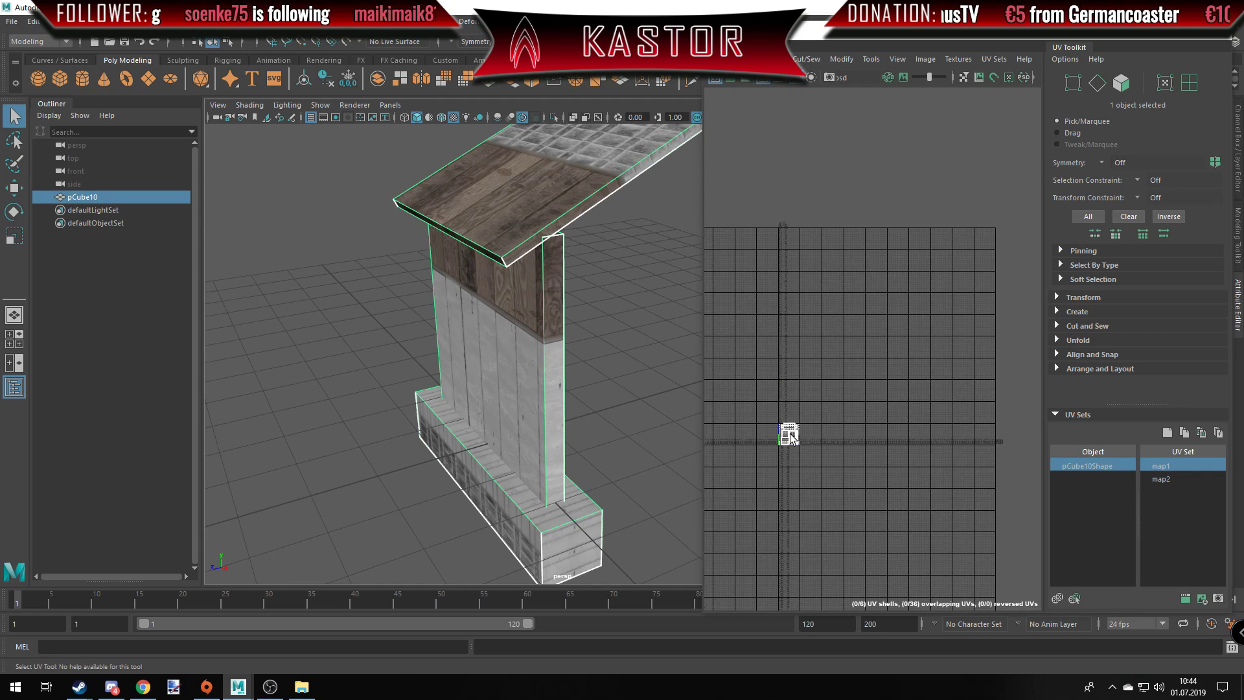
pyautogui.scroll(-2, 845, 360)
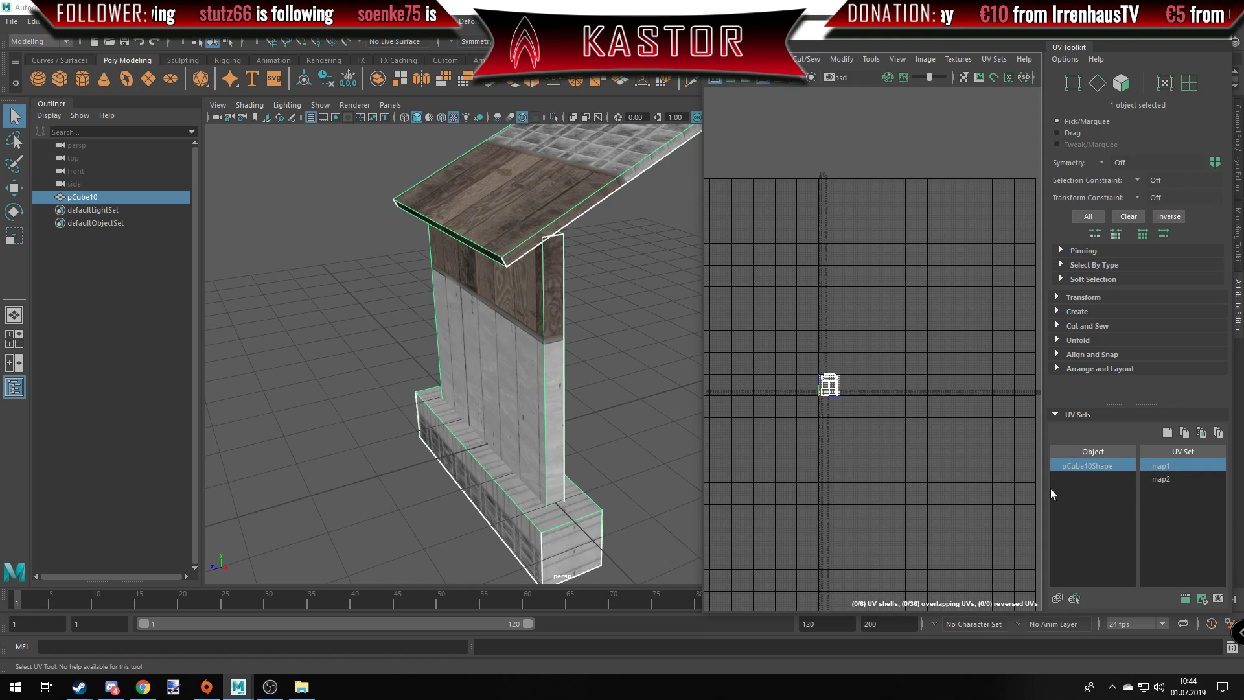
pyautogui.scroll(5, 814, 380)
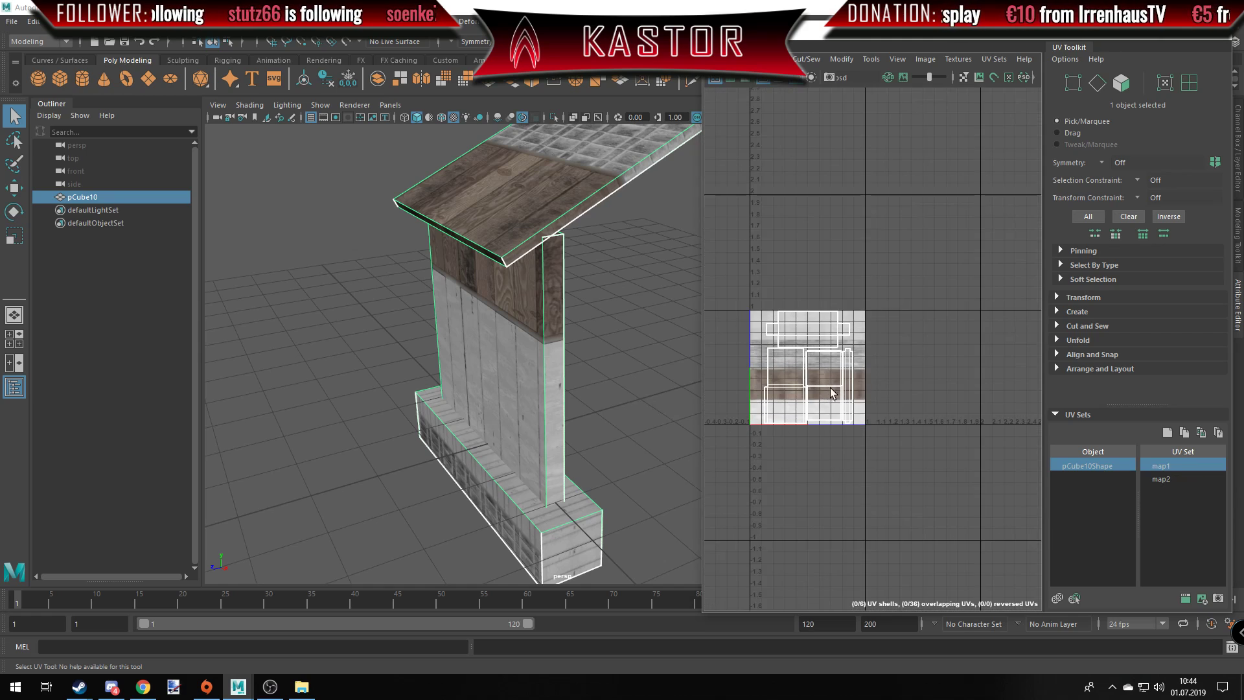
# Display the texture at its true aspect ratio, reframe the UV layout, and view the stand frontally.
pyautogui.click(979, 81)
pyautogui.scroll(2, 797, 336)
pyautogui.scroll(2, 797, 335)
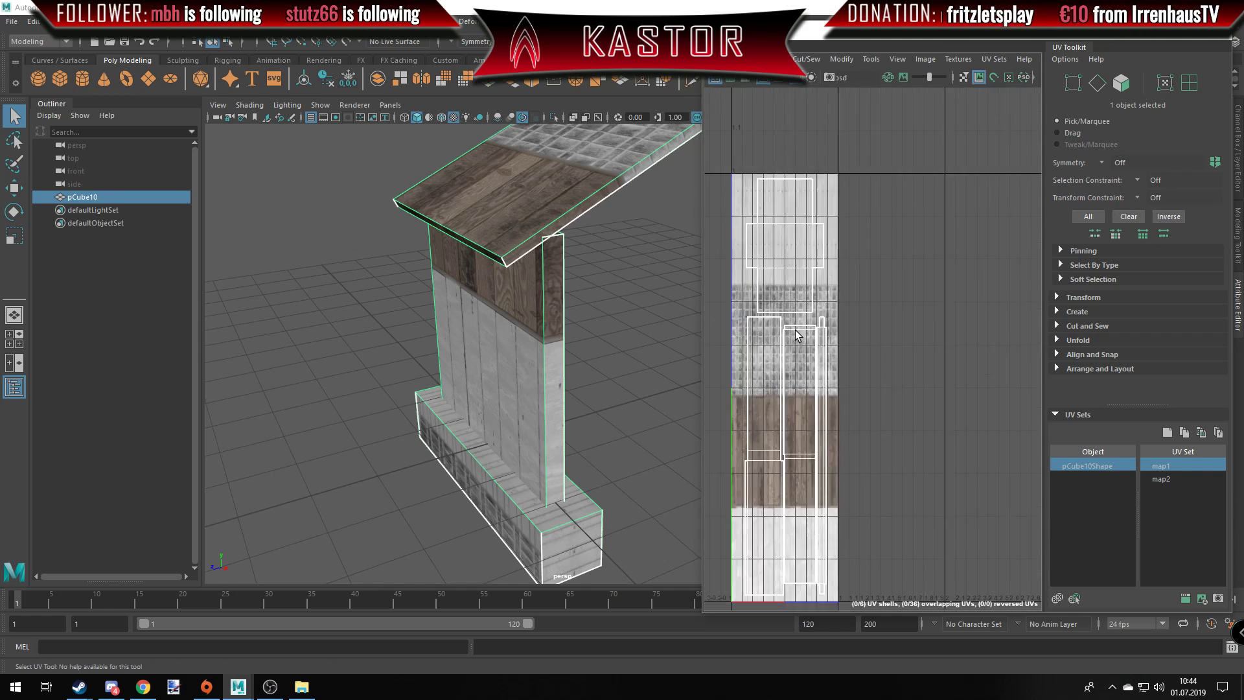
pyautogui.scroll(1, 797, 335)
pyautogui.keyDown('alt'); pyautogui.moveTo(771, 322); pyautogui.dragTo(811, 310, button='middle'); pyautogui.keyUp('alt')
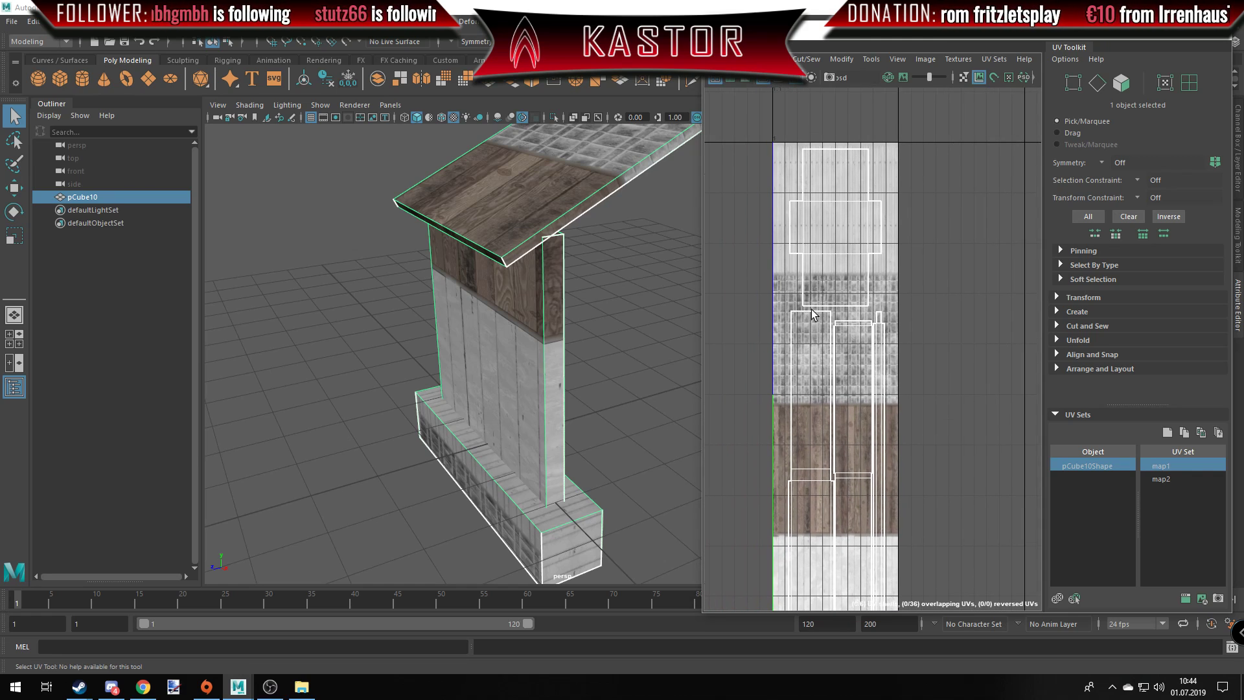
pyautogui.scroll(-3, 814, 315)
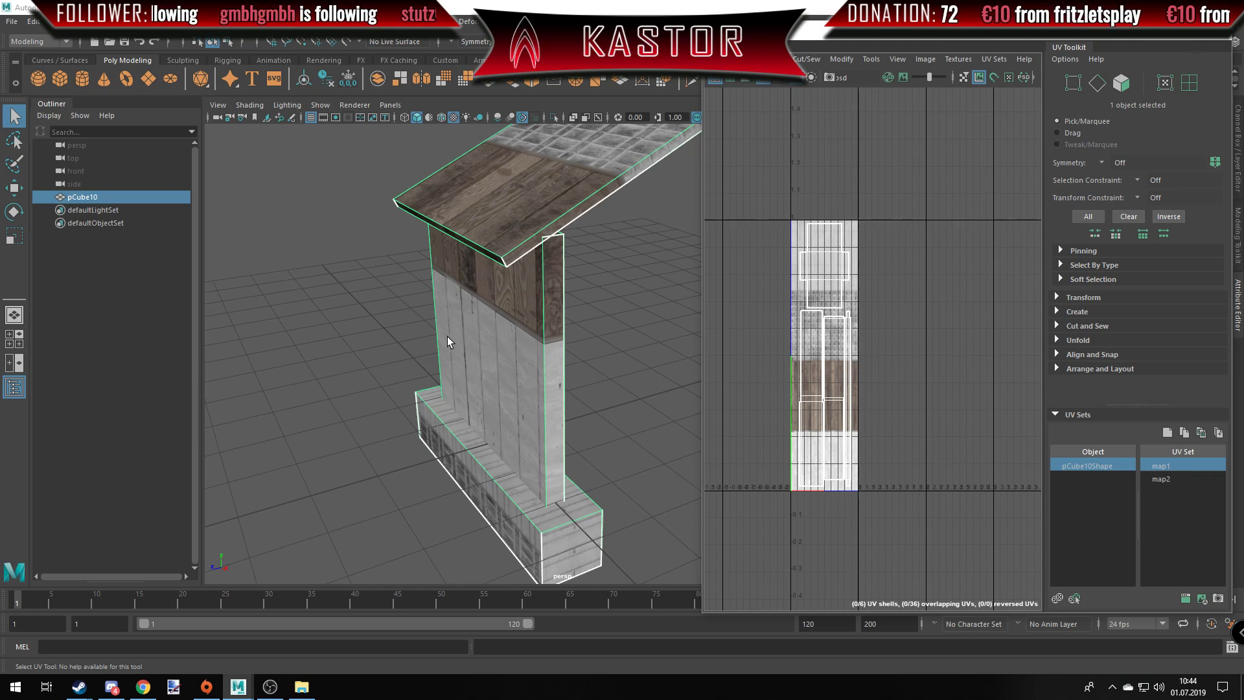
pyautogui.keyDown('alt'); pyautogui.moveTo(447, 341); pyautogui.dragTo(525, 299); pyautogui.keyUp('alt')
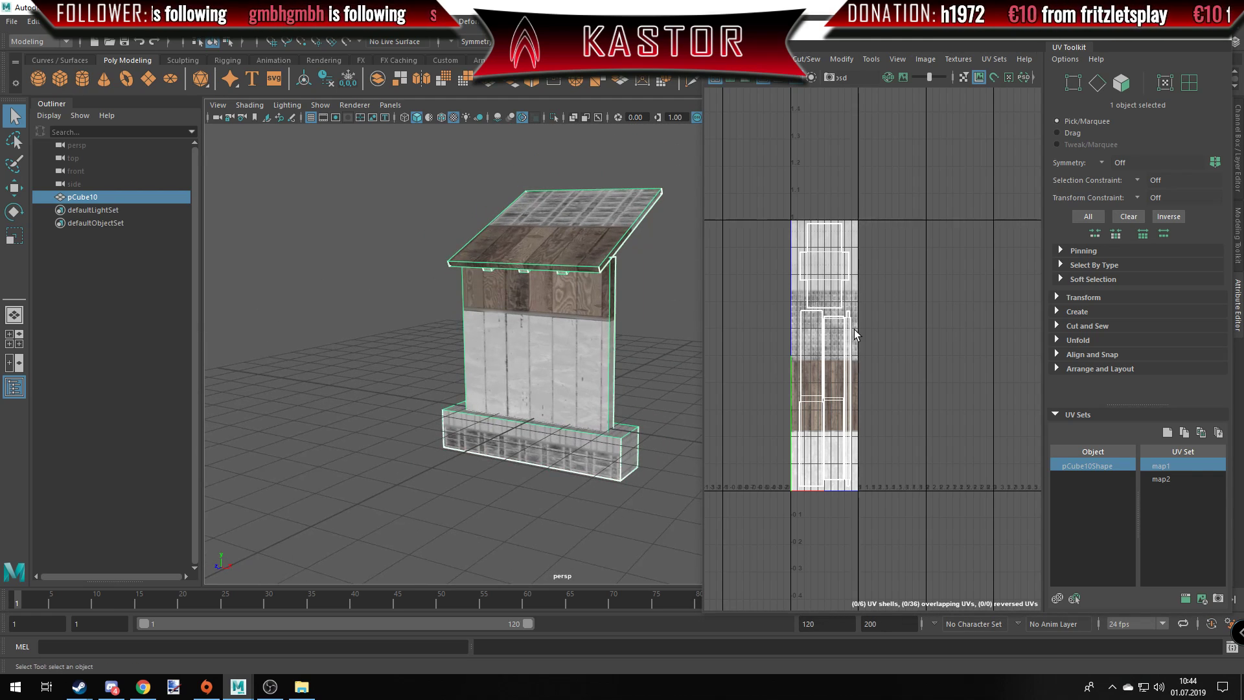
# Select the base's UV shell and frame the base in the viewport.
pyautogui.moveTo(832, 259); pyautogui.dragTo(777, 236, button='right')
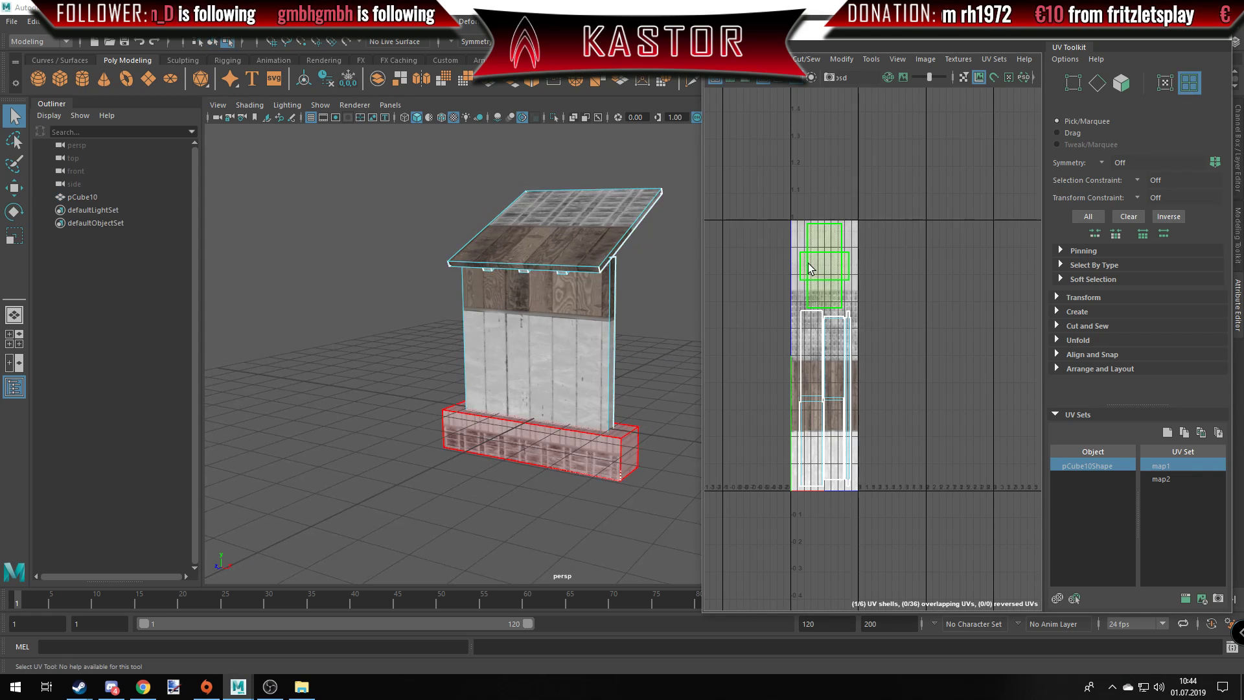
pyautogui.click(842, 275)
pyautogui.keyDown('alt'); pyautogui.moveTo(446, 466); pyautogui.dragTo(447, 407); pyautogui.keyUp('alt')
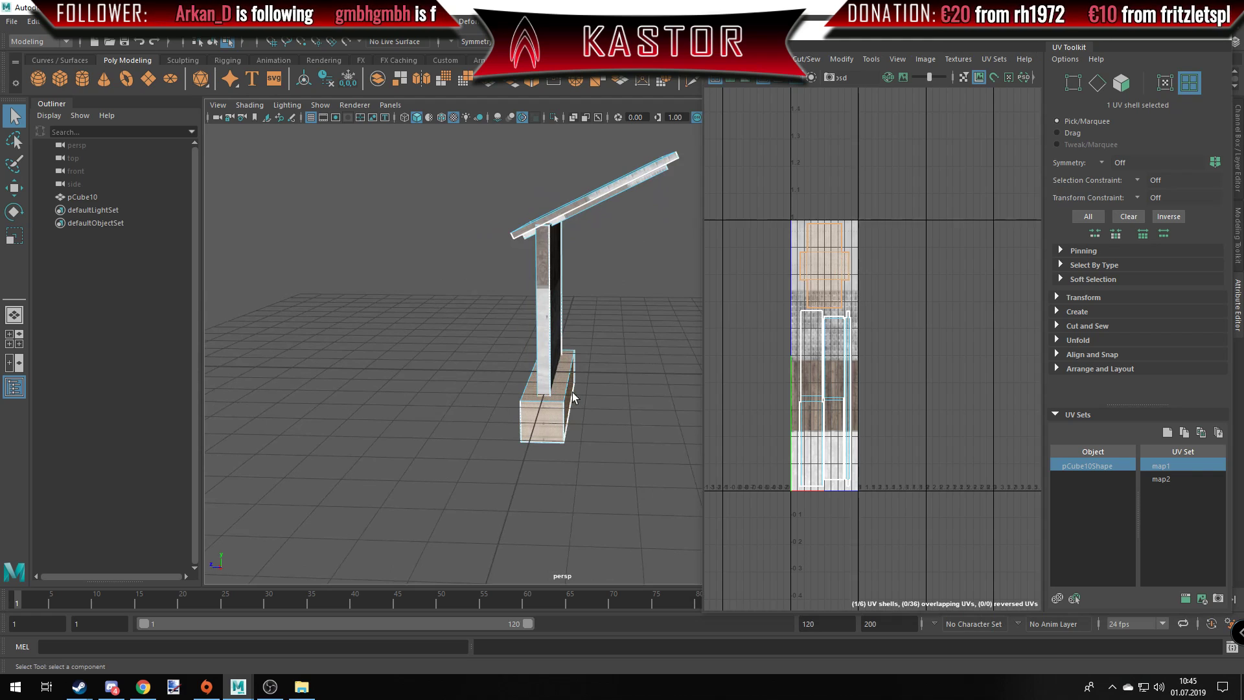
pyautogui.keyDown('alt'); pyautogui.moveTo(573, 397); pyautogui.dragTo(479, 469); pyautogui.keyUp('alt')
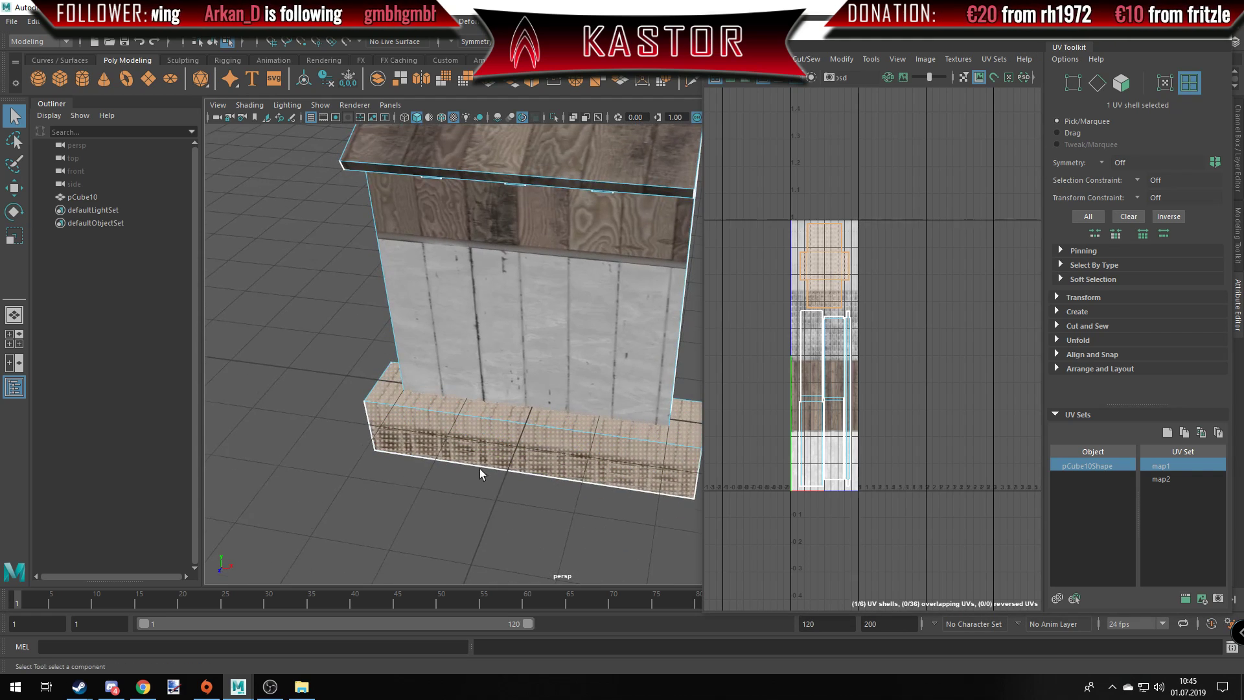
pyautogui.press('f')
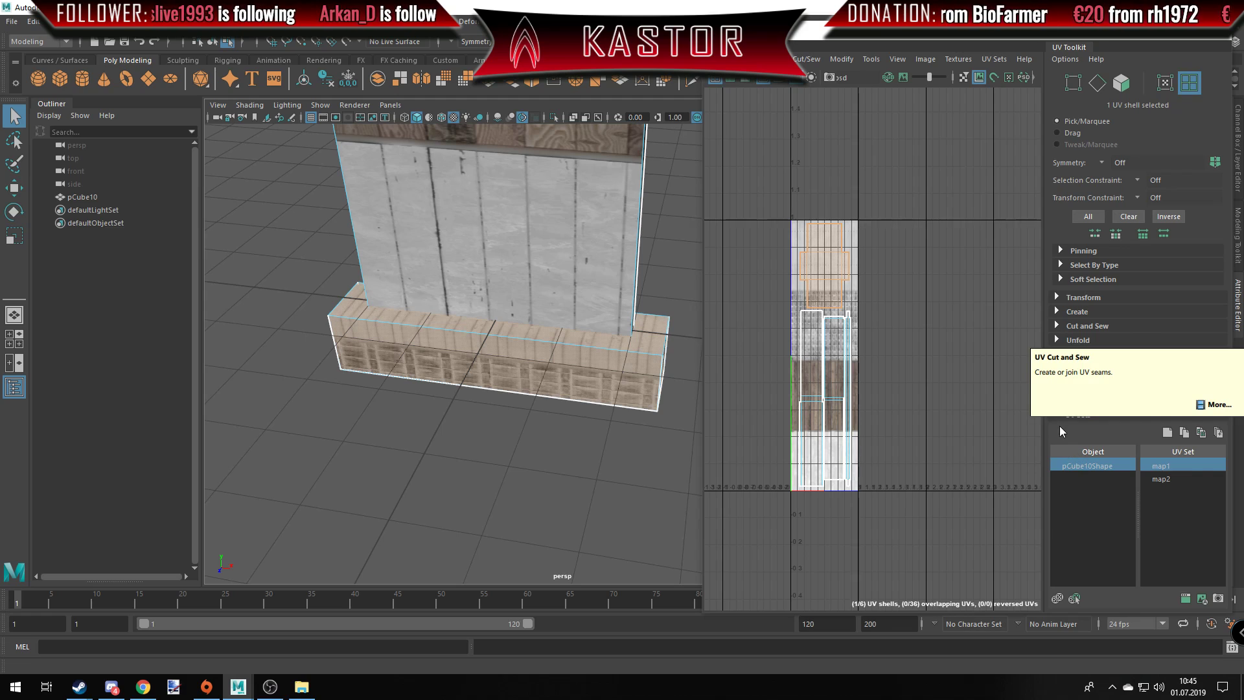
# Scale the base's UV shell by 4 in U only using the UV Toolkit Transform options.
pyautogui.click(1056, 296)
pyautogui.scroll(-2, 1132, 391)
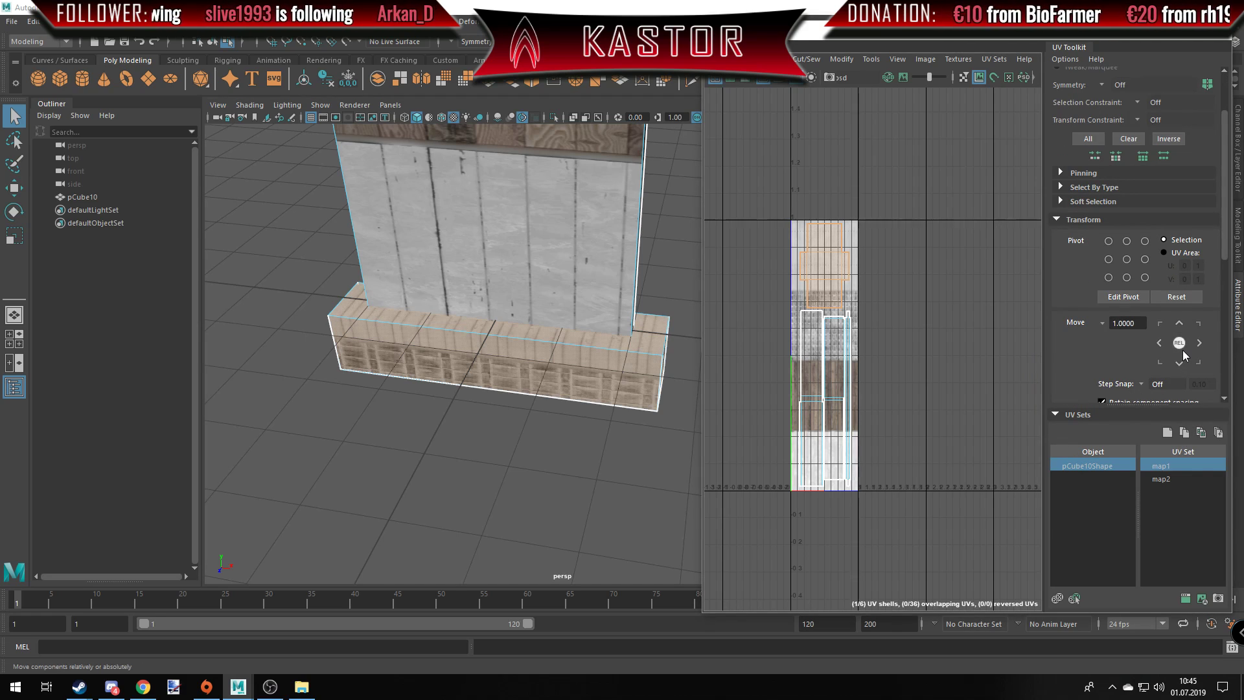
pyautogui.scroll(-3, 1156, 344)
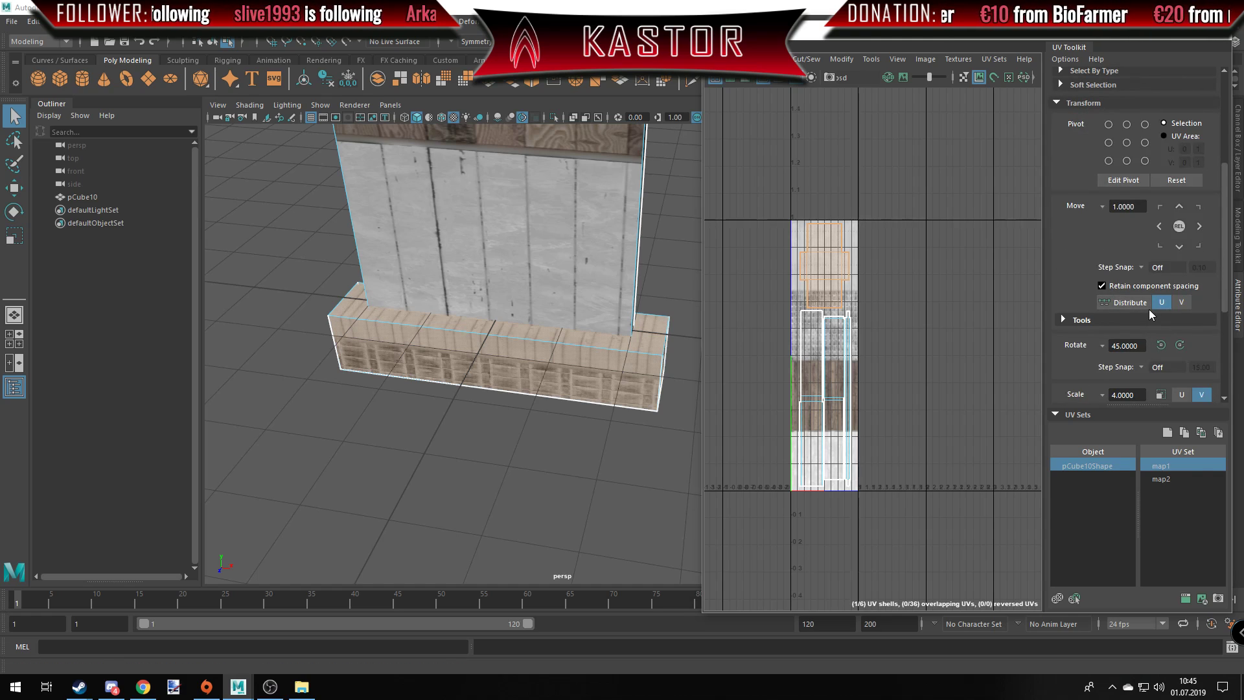
pyautogui.scroll(-1, 1150, 310)
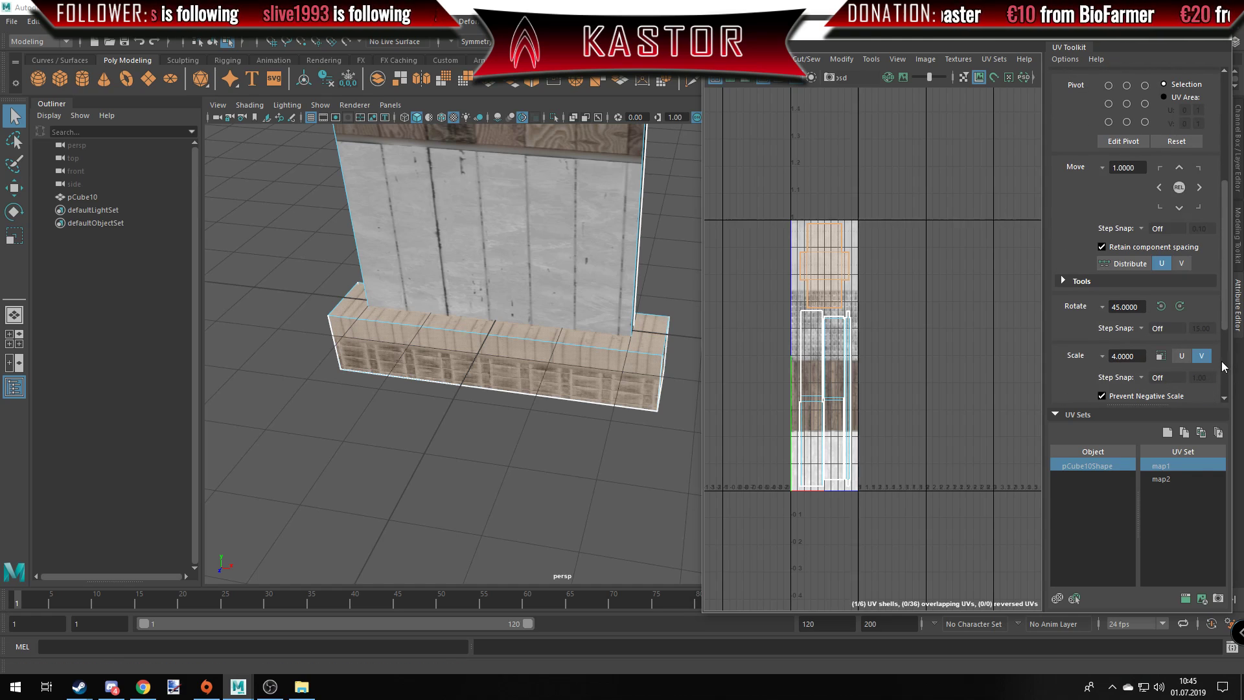
pyautogui.click(1181, 357)
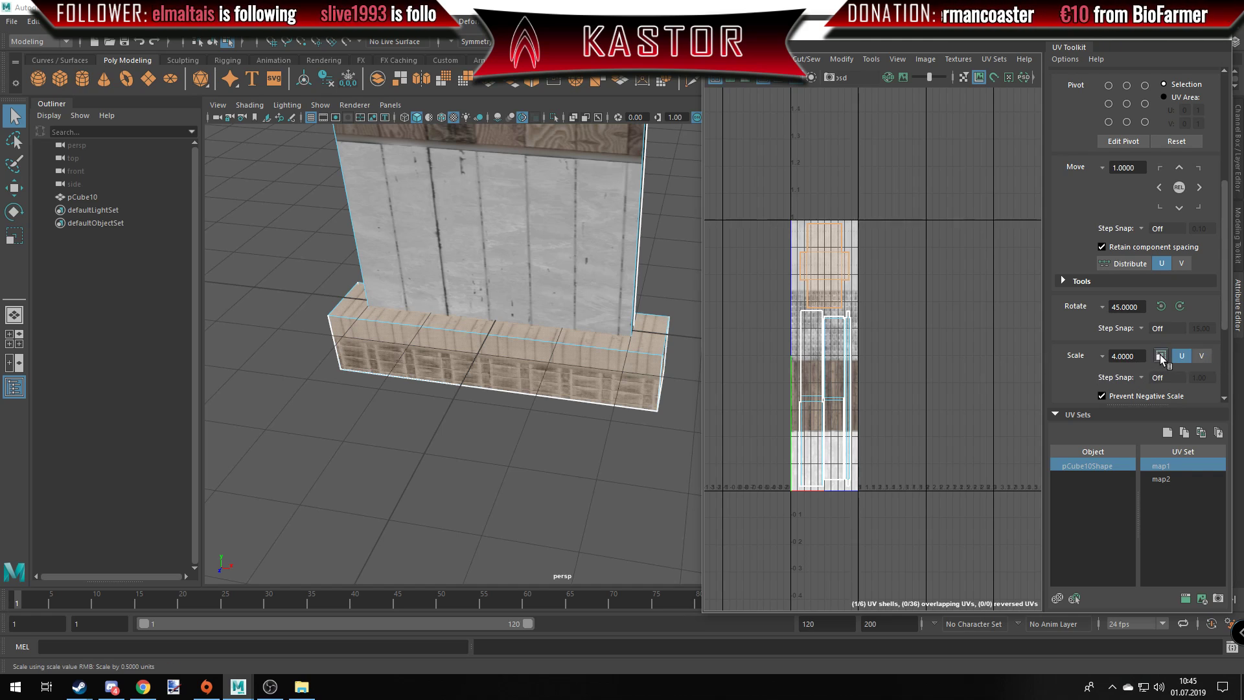
pyautogui.click(1160, 356)
pyautogui.scroll(2, 523, 352)
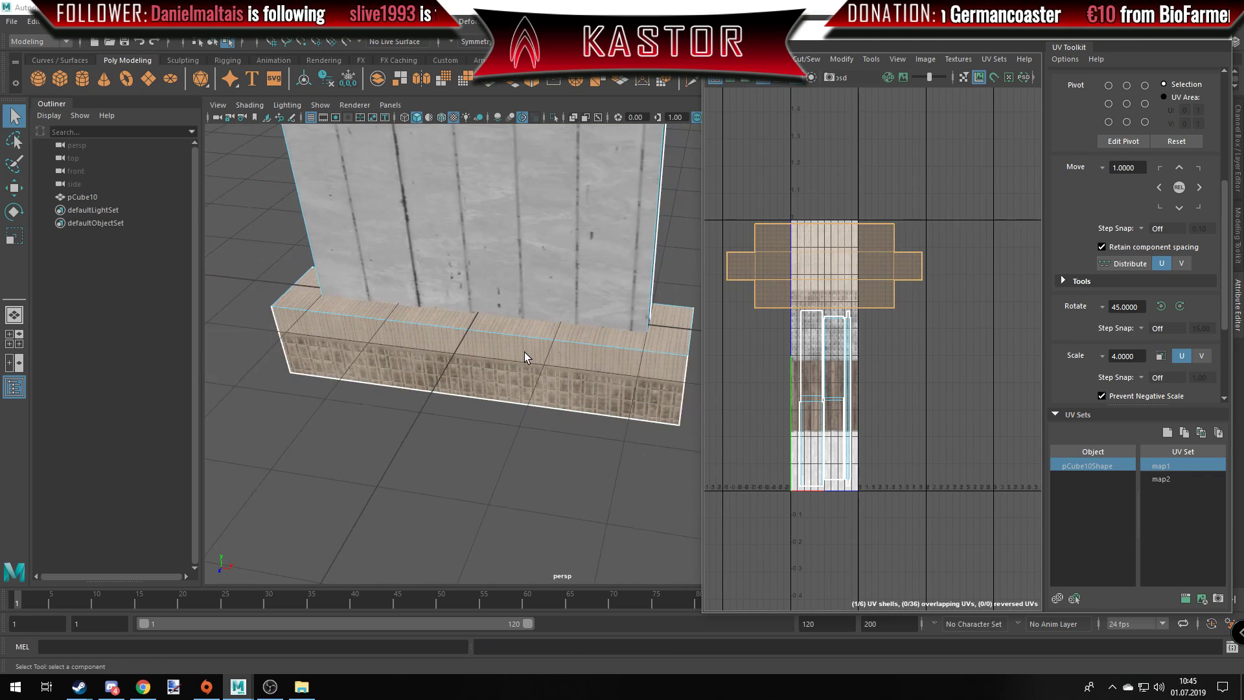
# Reselect and frame the base's UV shell, then detach the UV Editor into its own window.
pyautogui.moveTo(830, 250); pyautogui.dragTo(775, 232, button='right')
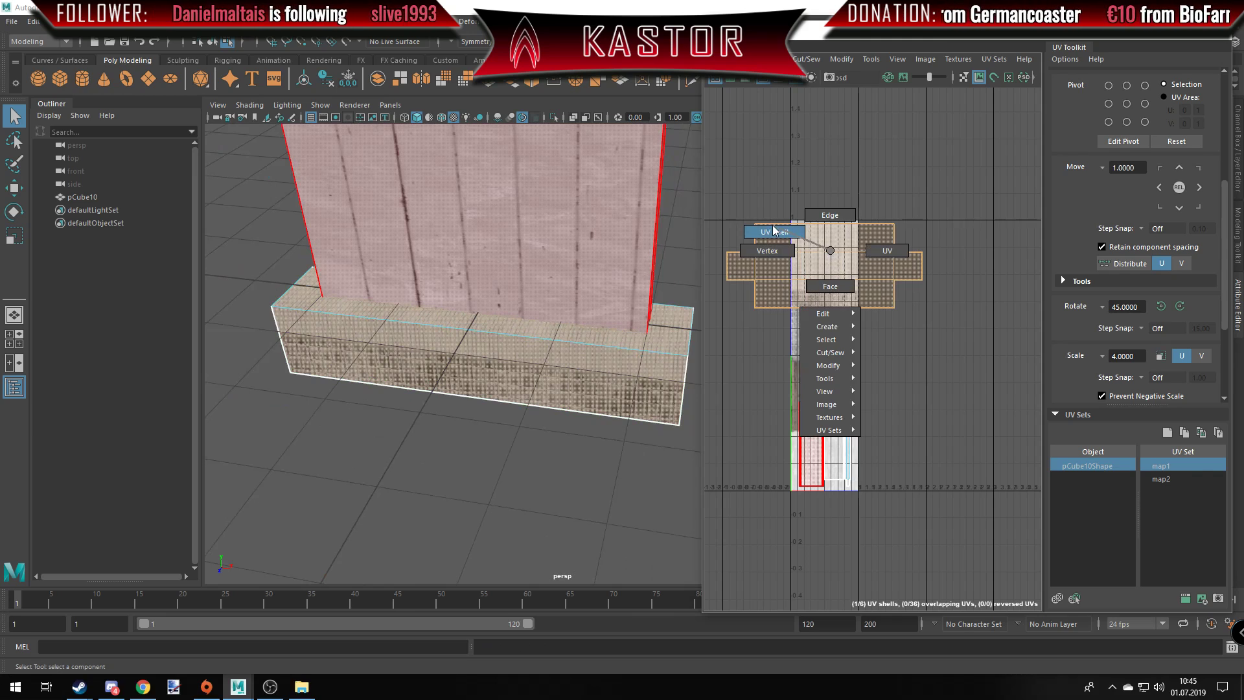
pyautogui.click(864, 267)
pyautogui.press('f')
pyautogui.scroll(-2, 817, 290)
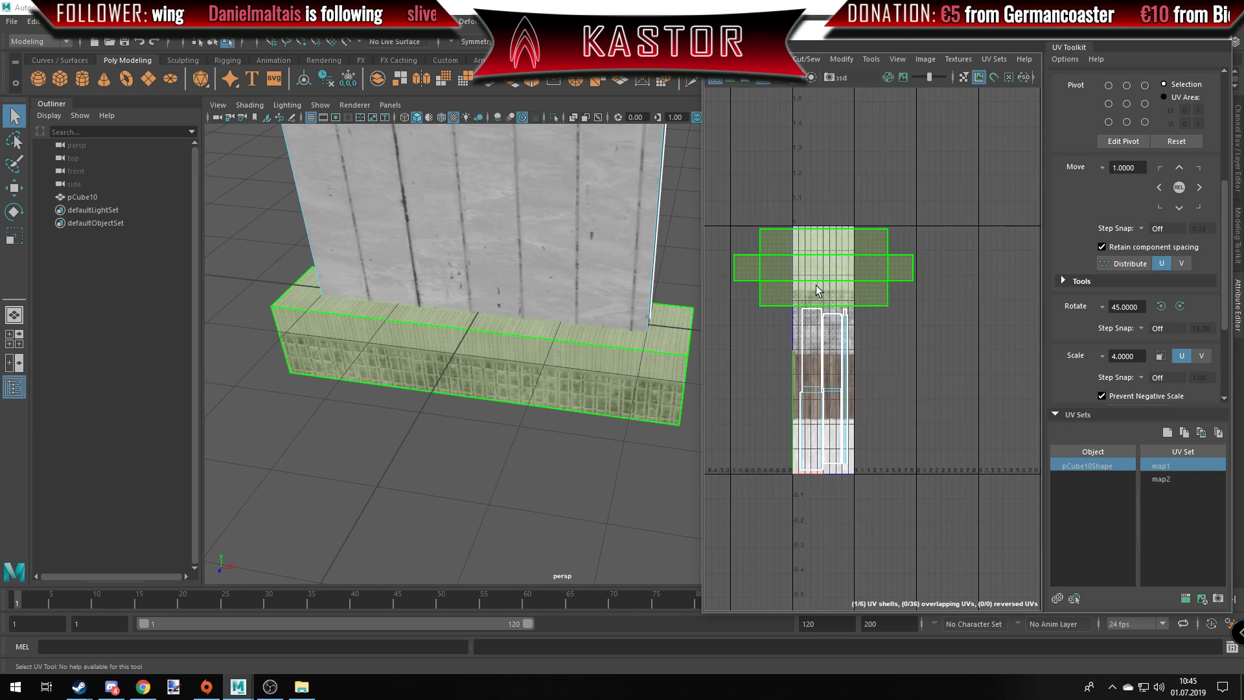
pyautogui.moveTo(726, 47)
pyautogui.mouseDown()
pyautogui.moveTo(386, 77)
pyautogui.moveTo(288, 47)
pyautogui.mouseUp()
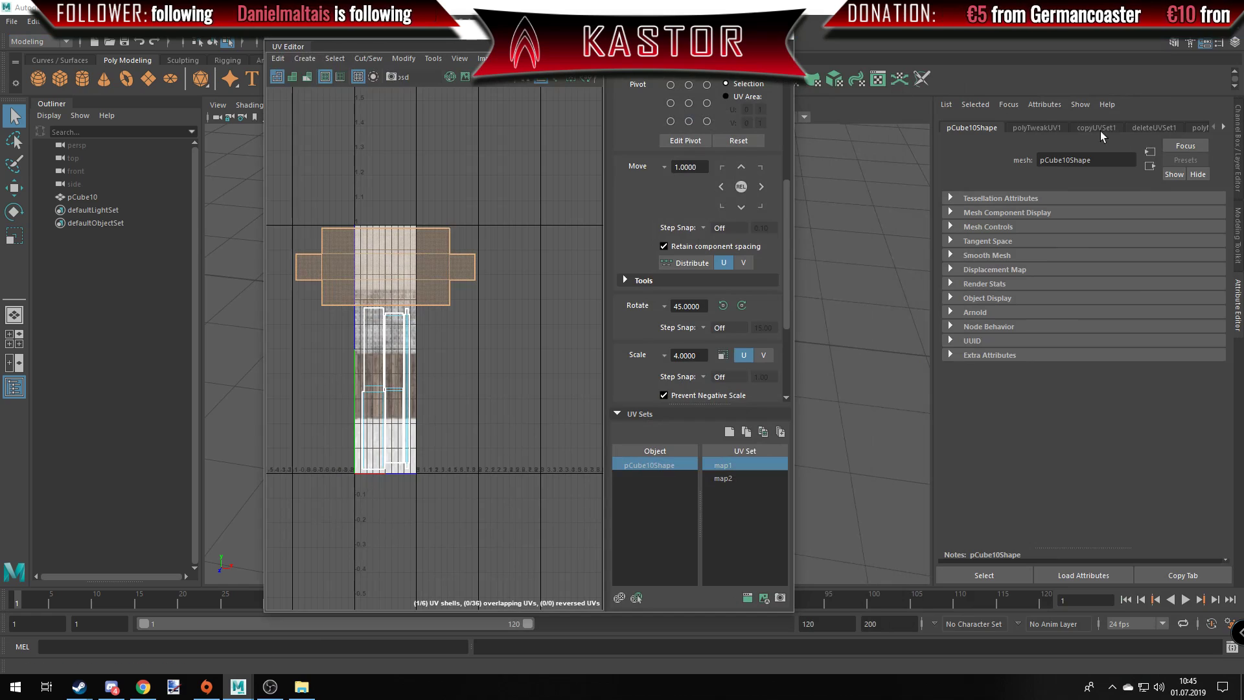
# Link phongE4's psdFileTex4 texture to the Array -8 layer and redock the UV Editor.
pyautogui.click(1182, 126)
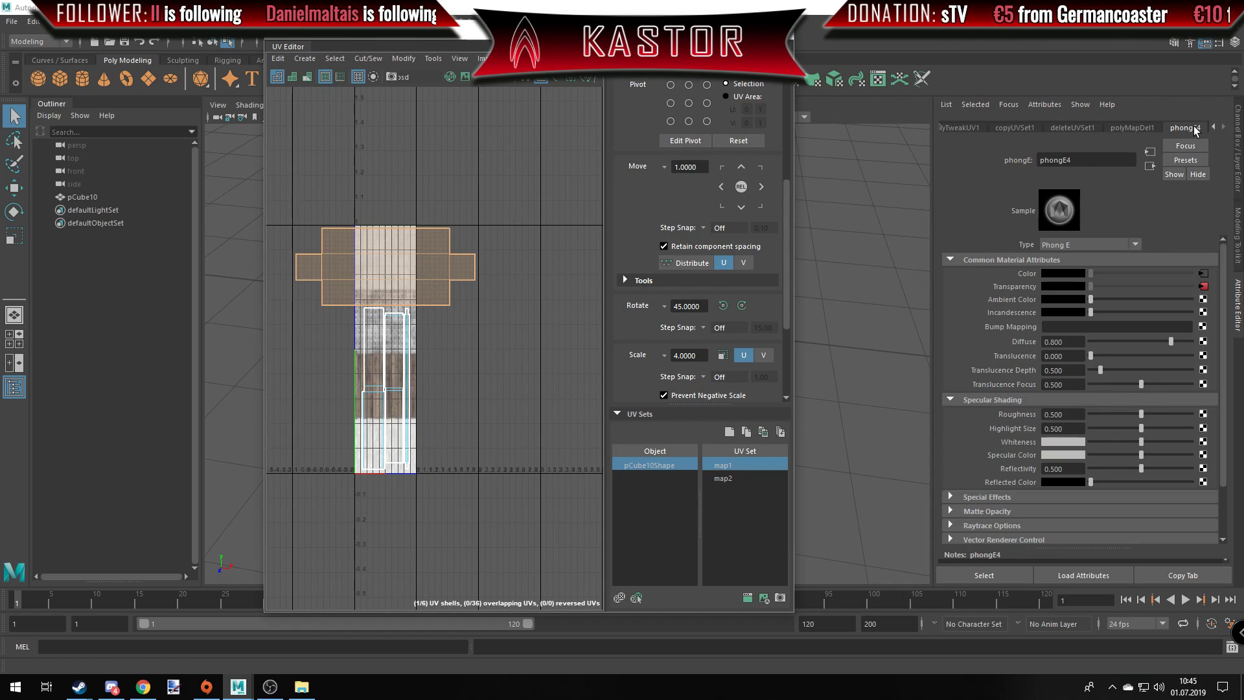
pyautogui.click(1204, 274)
pyautogui.scroll(-2, 1090, 394)
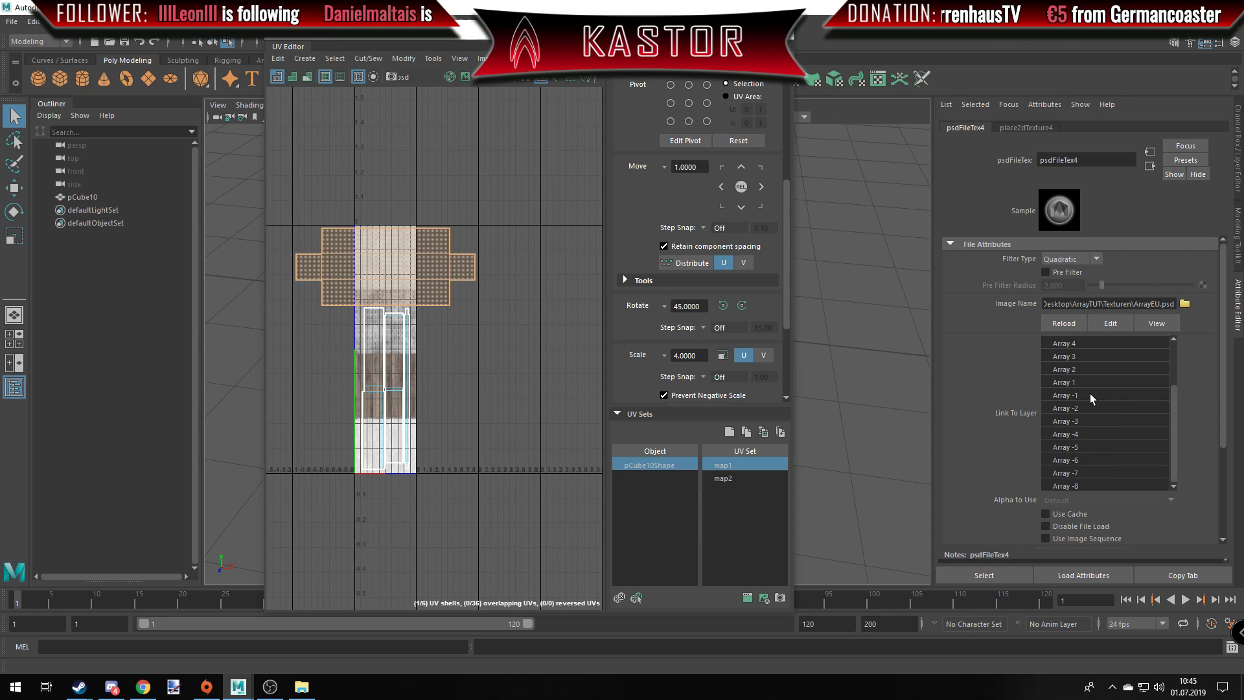
pyautogui.moveTo(324, 47); pyautogui.dragTo(427, 57)
pyautogui.moveTo(670, 40)
pyautogui.mouseDown()
pyautogui.moveTo(992, 40)
pyautogui.moveTo(670, 50)
pyautogui.mouseUp()
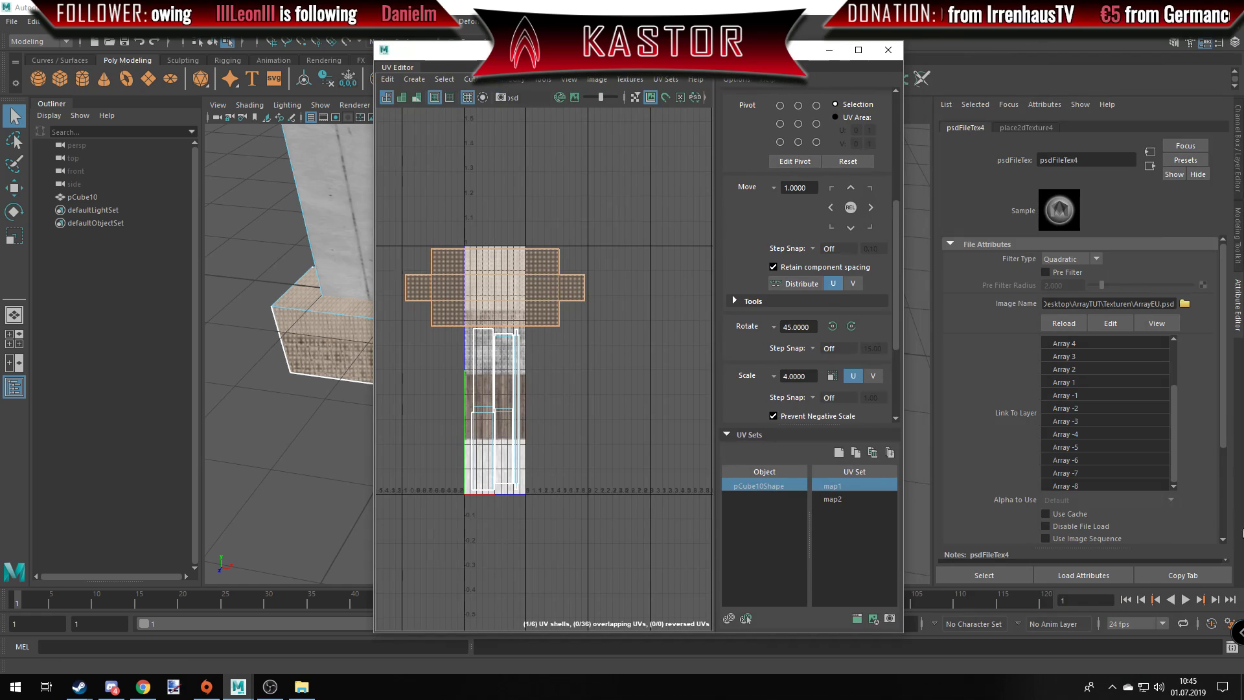
pyautogui.click(1072, 485)
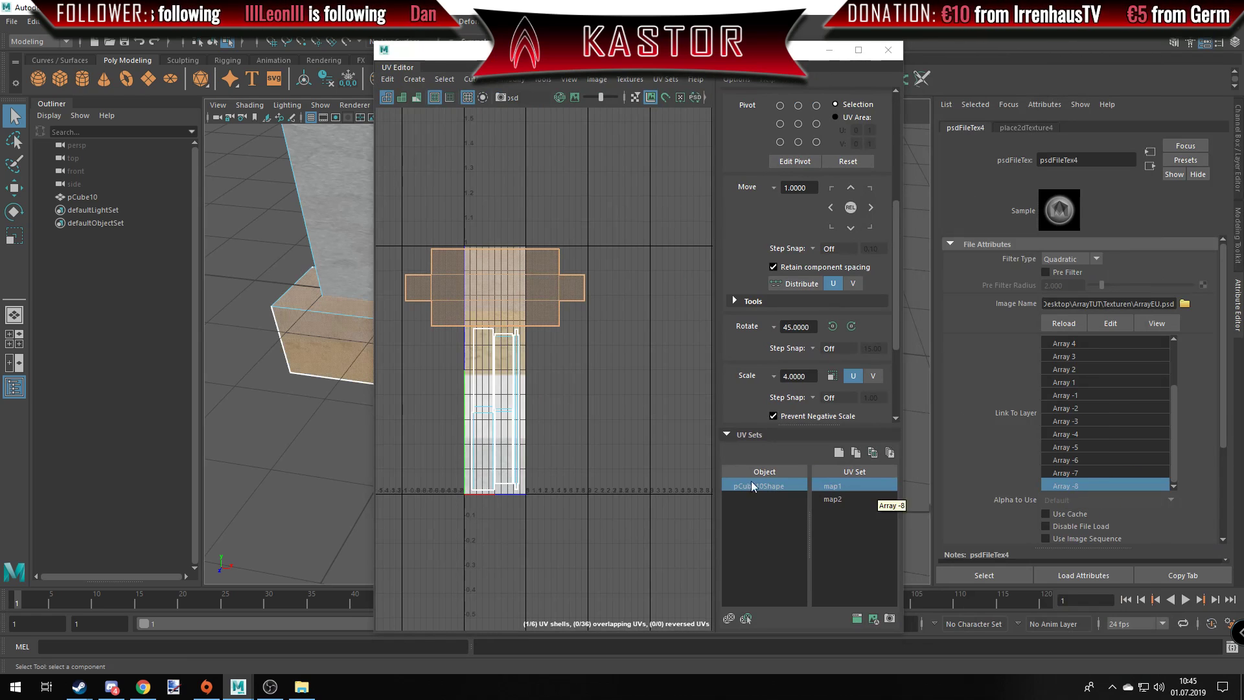
pyautogui.scroll(2, 487, 308)
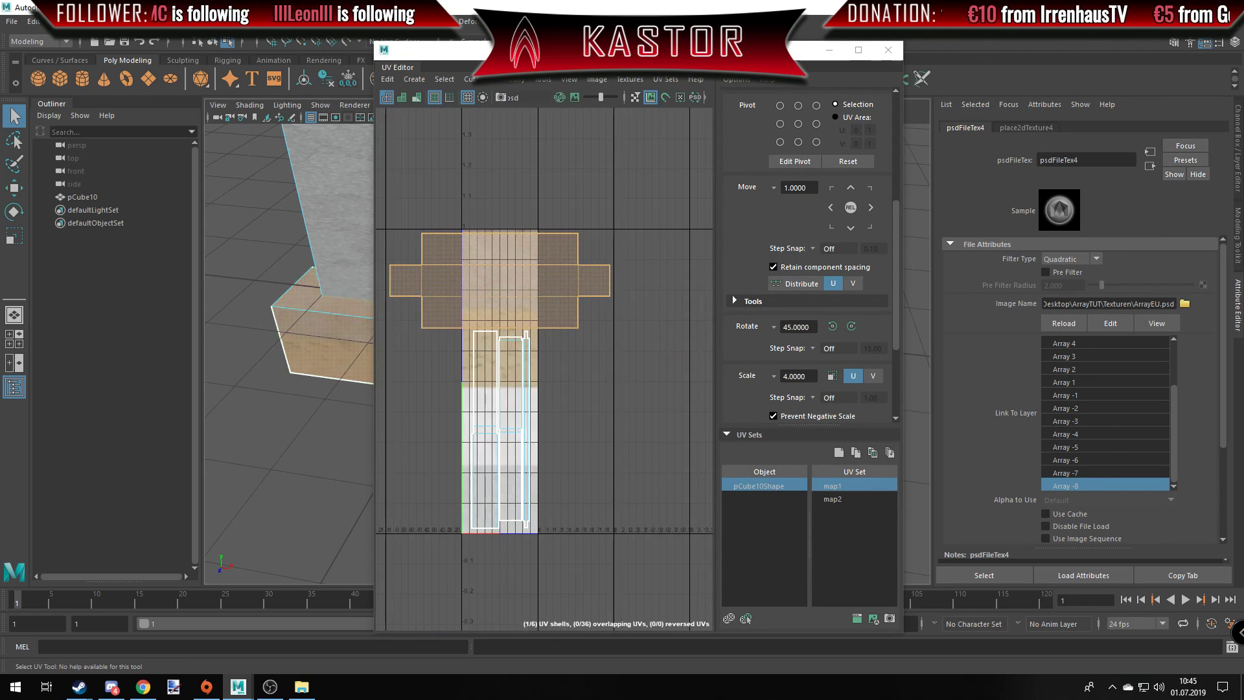
pyautogui.moveTo(622, 50); pyautogui.dragTo(943, 40)
# Select the base block's UV shell in the UV Editor.
pyautogui.click(845, 224)
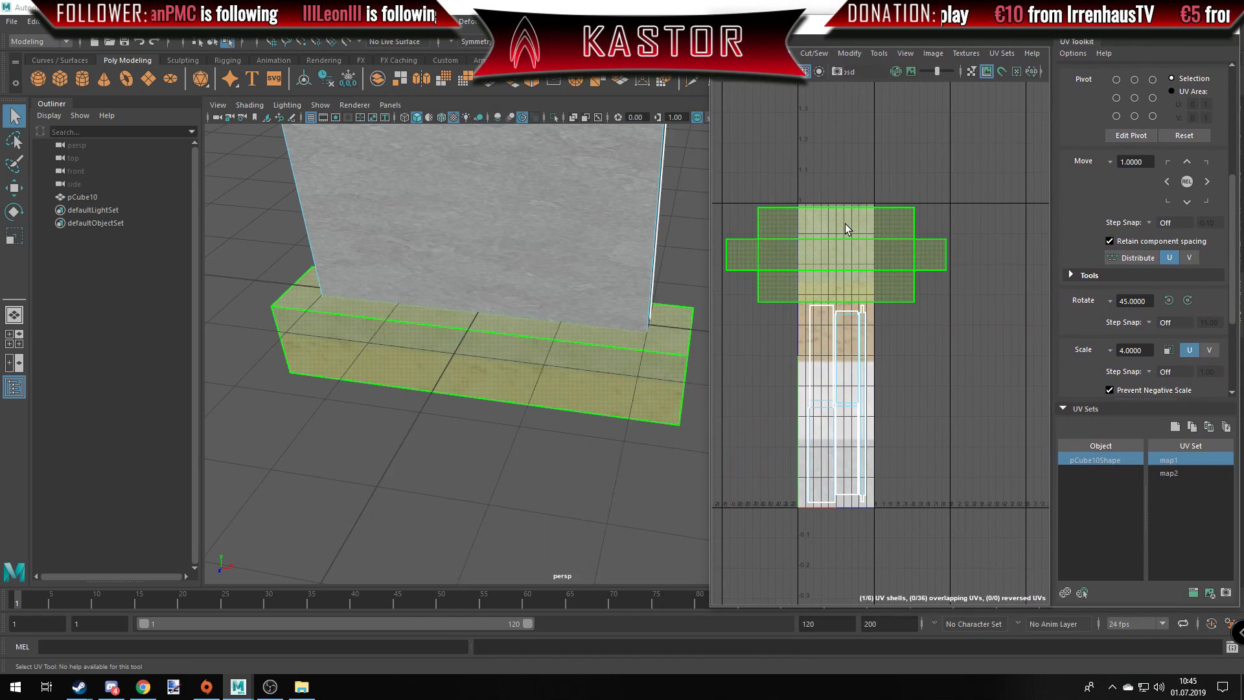
pyautogui.scroll(2, 845, 224)
pyautogui.click(823, 270)
pyautogui.press('w')
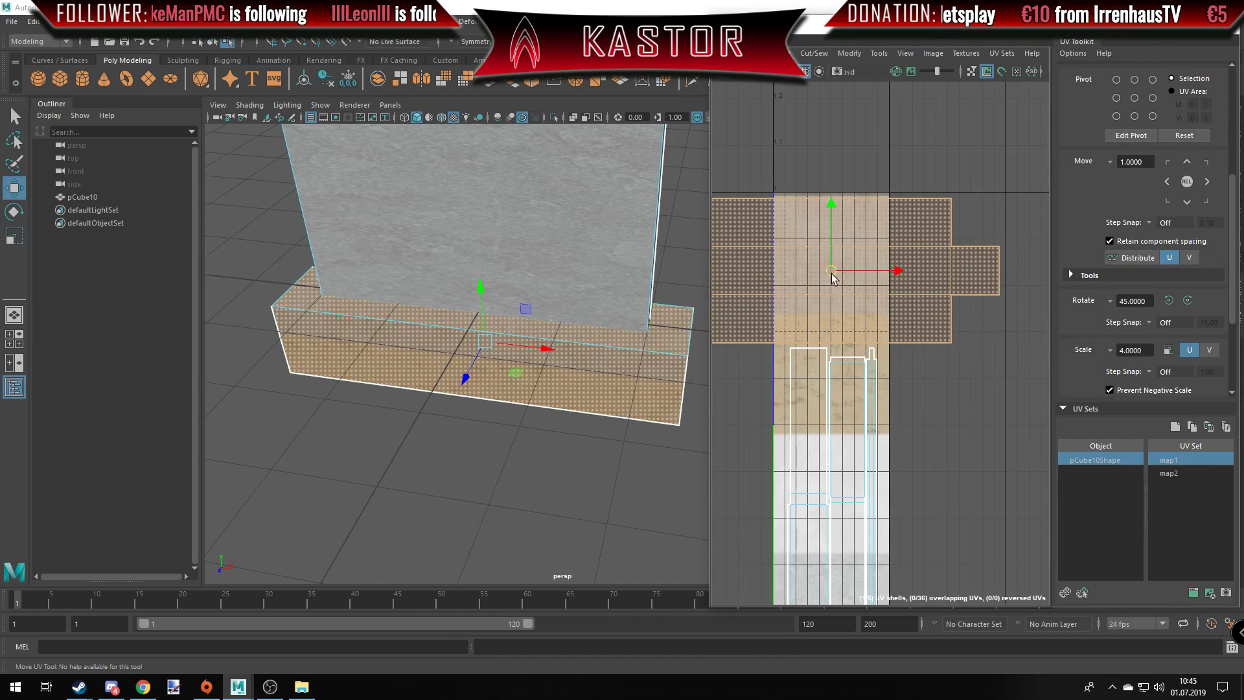
pyautogui.scroll(-3, 832, 275)
pyautogui.scroll(5, 842, 282)
pyautogui.scroll(-2, 938, 317)
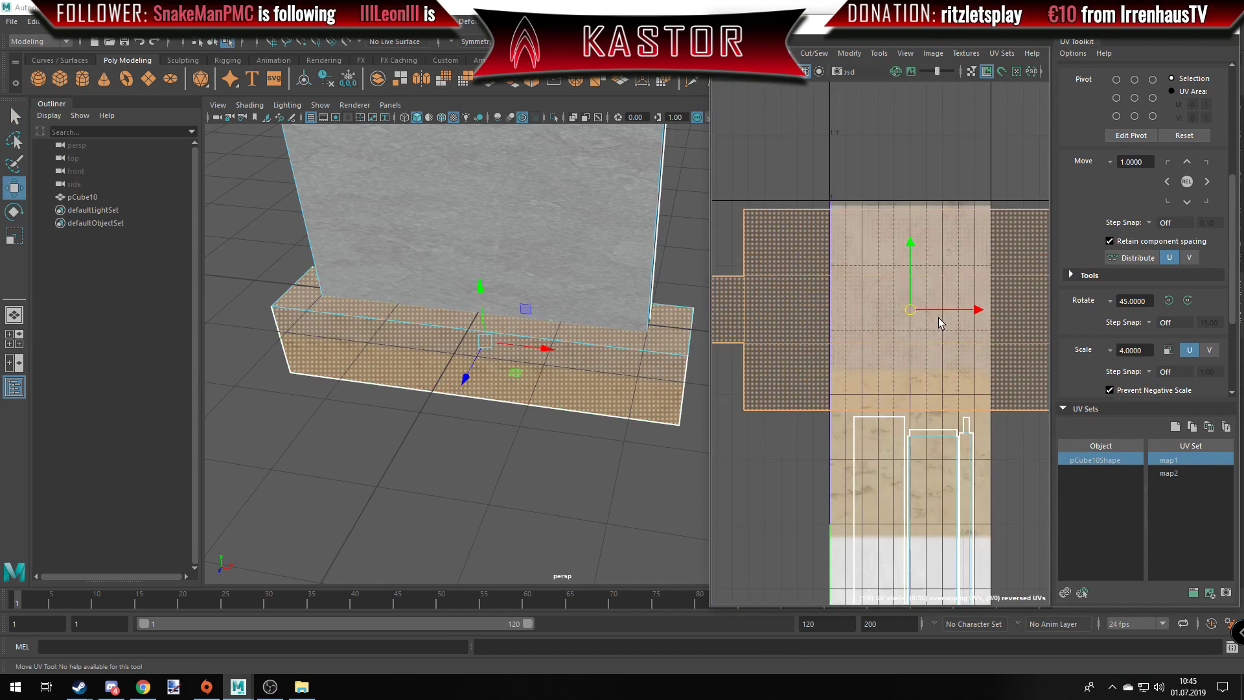
pyautogui.press('r')
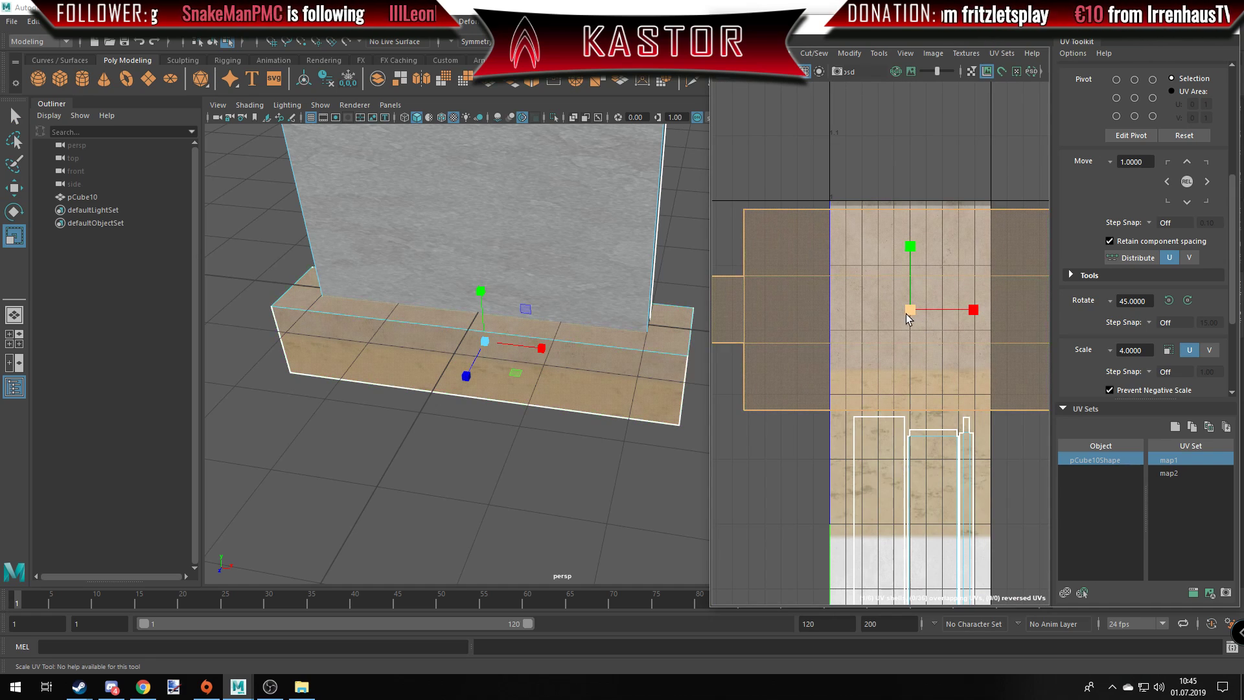
pyautogui.scroll(-3, 907, 309)
pyautogui.keyDown('alt'); pyautogui.moveTo(956, 335); pyautogui.dragTo(895, 333, button='middle'); pyautogui.keyUp('alt')
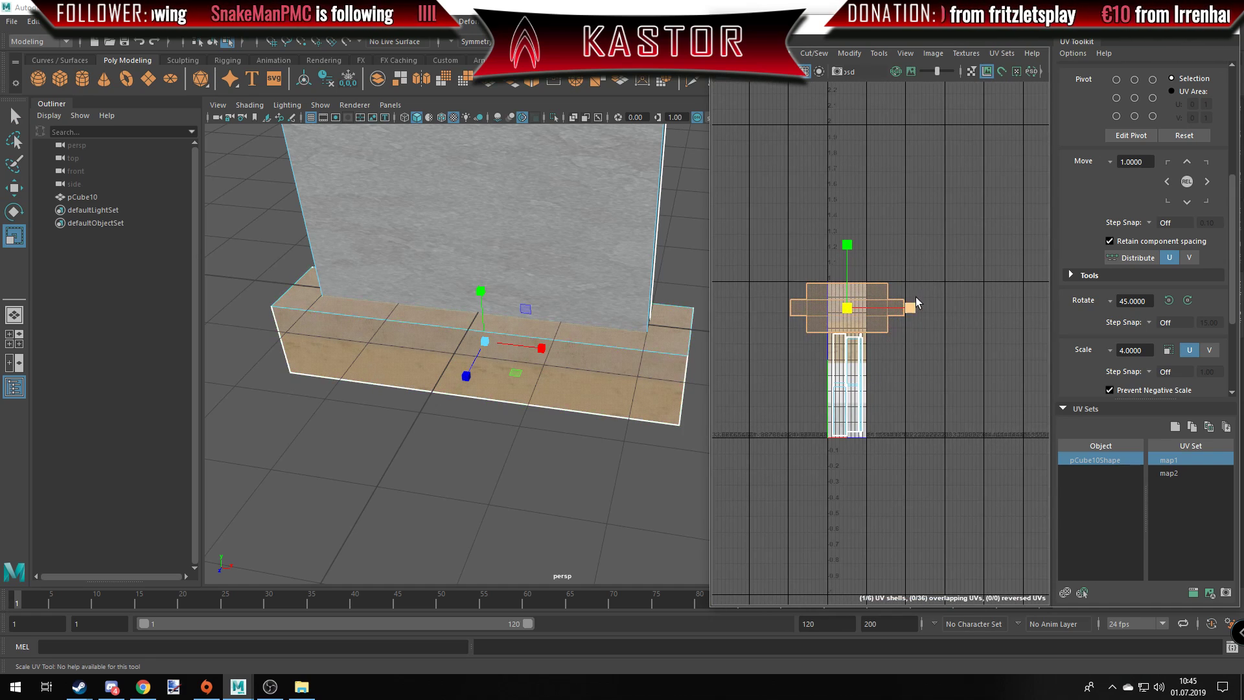
# Shrink the base's UV shell with the Scale tool.
pyautogui.click(873, 320)
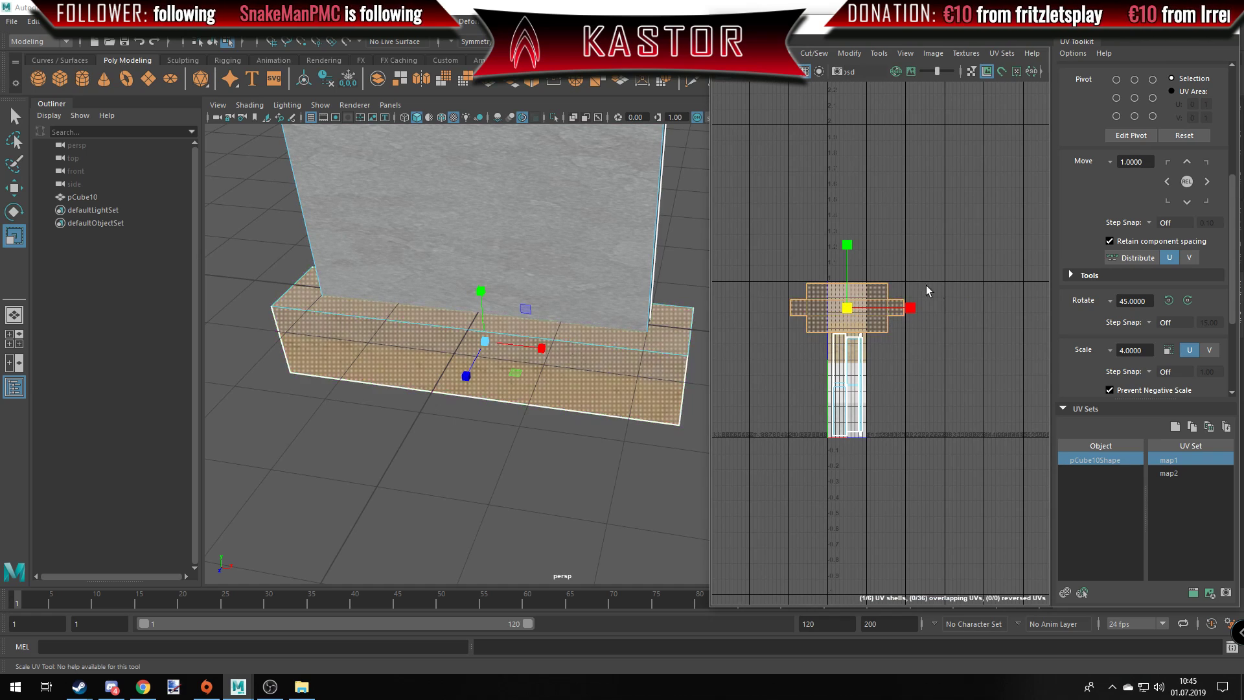
pyautogui.scroll(1, 836, 379)
pyautogui.scroll(2, 836, 379)
pyautogui.scroll(-2, 823, 405)
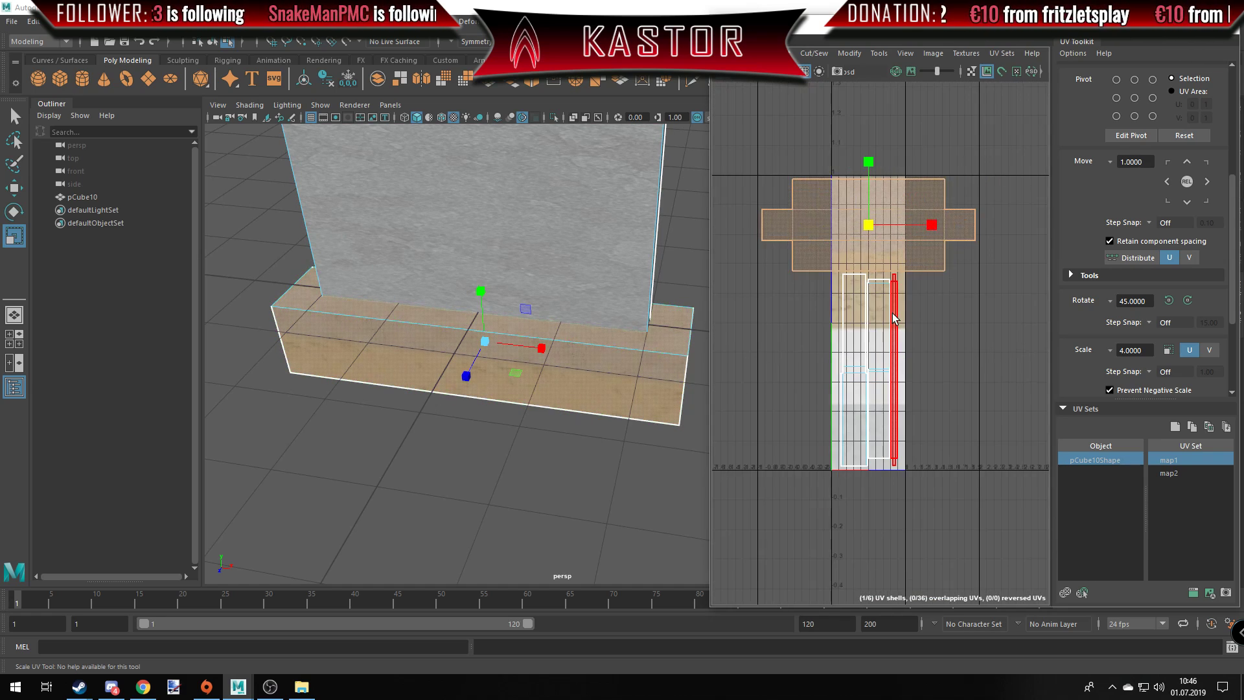
pyautogui.scroll(-2, 823, 405)
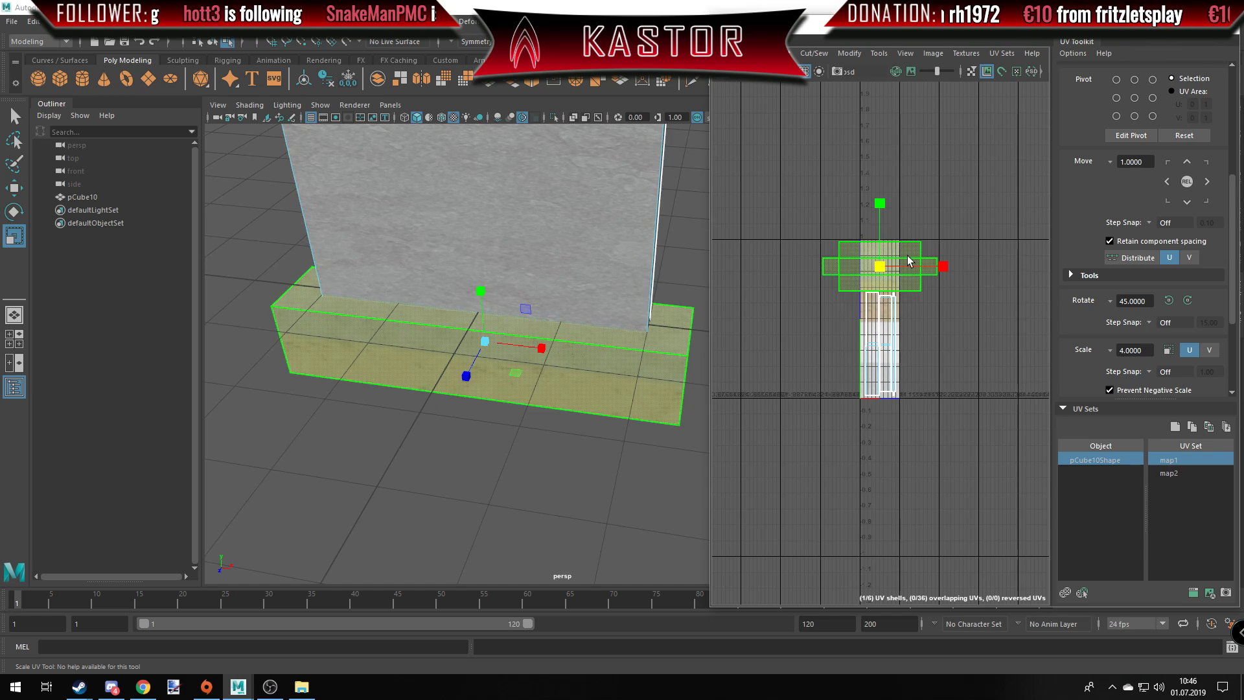
pyautogui.scroll(4, 909, 256)
pyautogui.click(802, 292)
pyautogui.moveTo(803, 295); pyautogui.dragTo(806, 278)
# Move the base's UV shell onto the pale concrete region of the texture.
pyautogui.press('w')
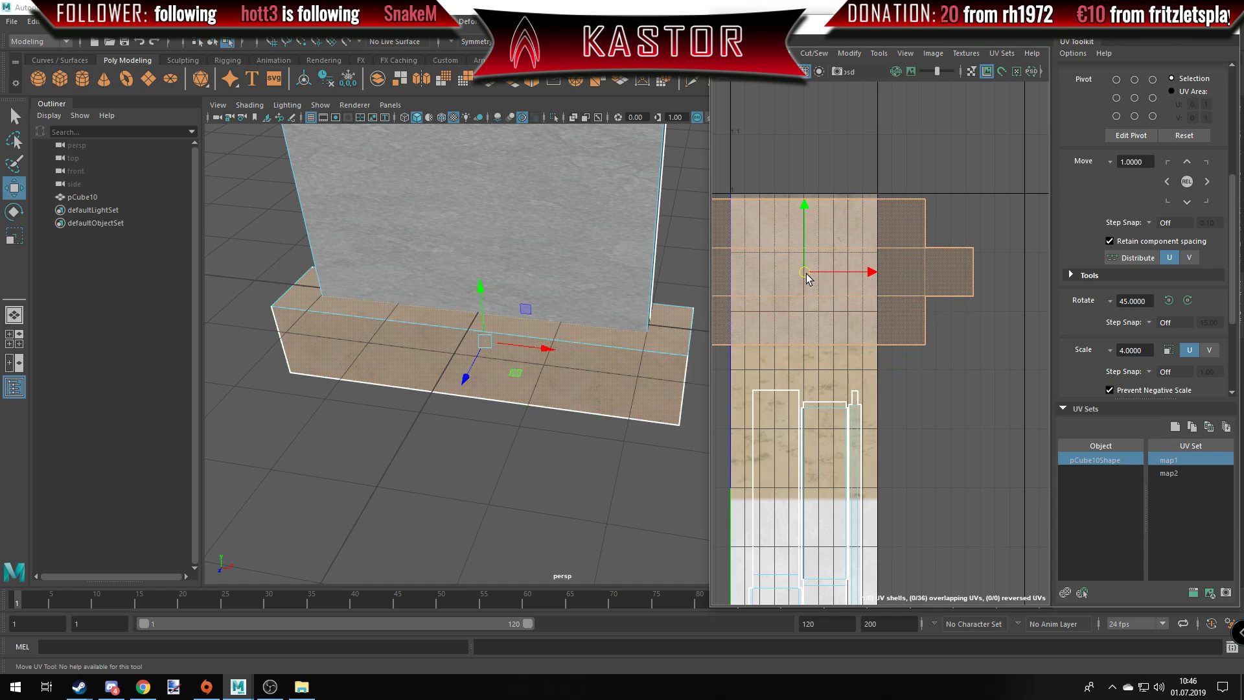
pyautogui.scroll(3, 807, 278)
pyautogui.keyDown('alt'); pyautogui.moveTo(807, 277); pyautogui.dragTo(999, 389, button='middle'); pyautogui.keyUp('alt')
pyautogui.scroll(2, 915, 297)
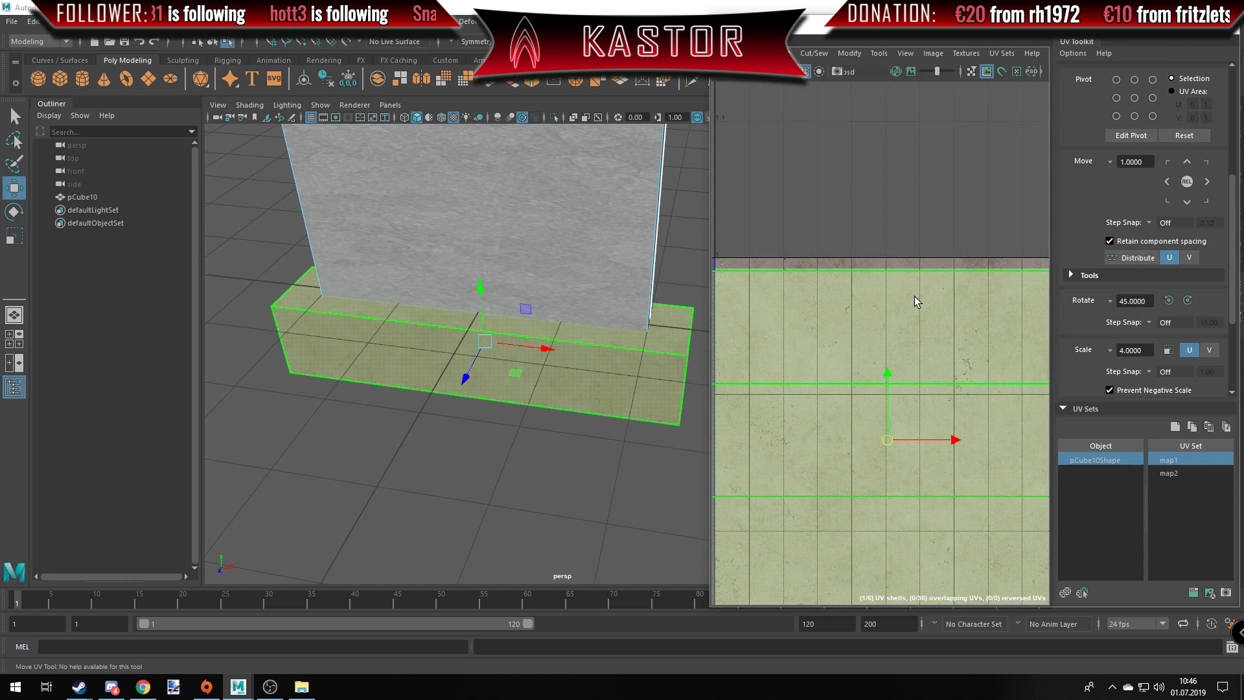
pyautogui.scroll(2, 919, 293)
pyautogui.scroll(-2, 919, 293)
pyautogui.scroll(2, 918, 298)
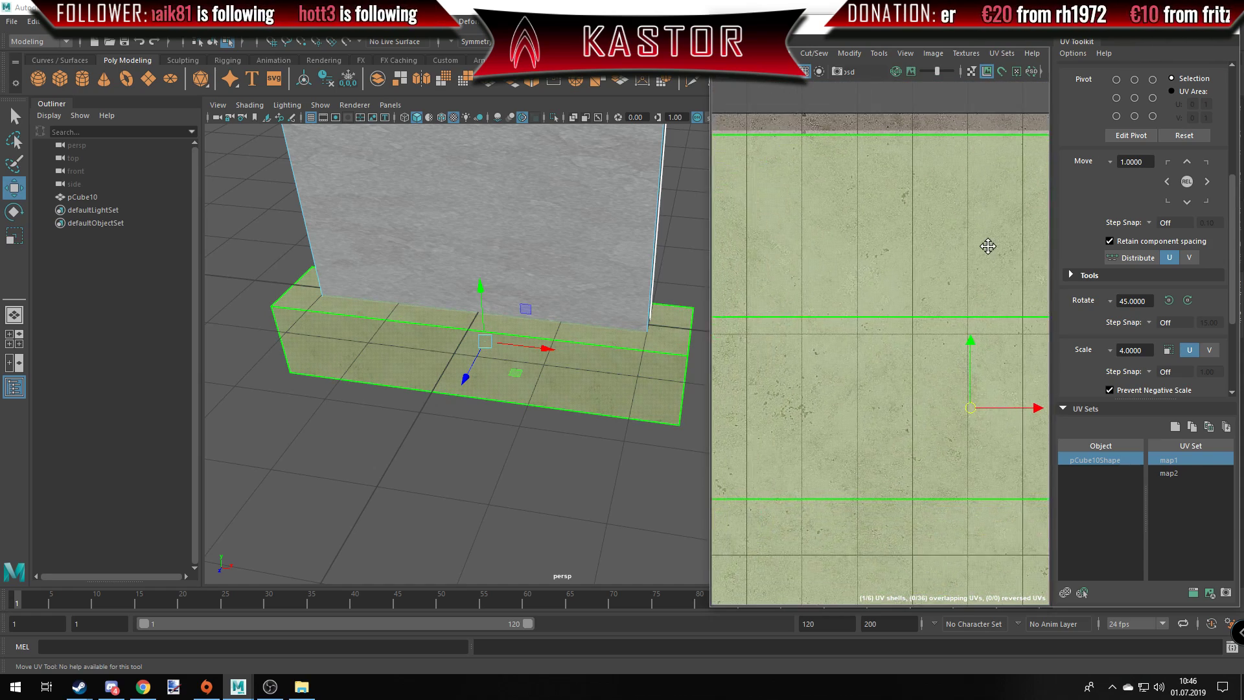
pyautogui.keyDown('alt'); pyautogui.moveTo(983, 244); pyautogui.dragTo(888, 369, button='middle'); pyautogui.keyUp('alt')
pyautogui.scroll(2, 982, 263)
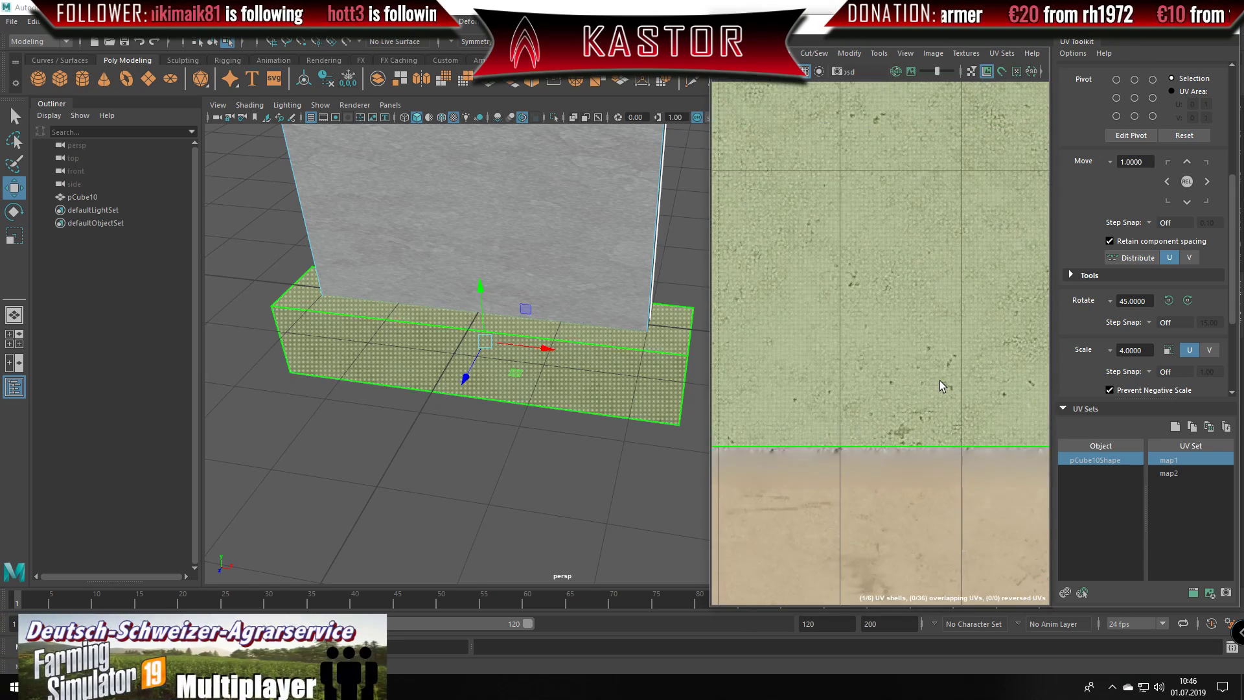
pyautogui.scroll(3, 430, 374)
# Orbit around the base to inspect its concrete texture on the sides and top.
pyautogui.scroll(-3, 464, 448)
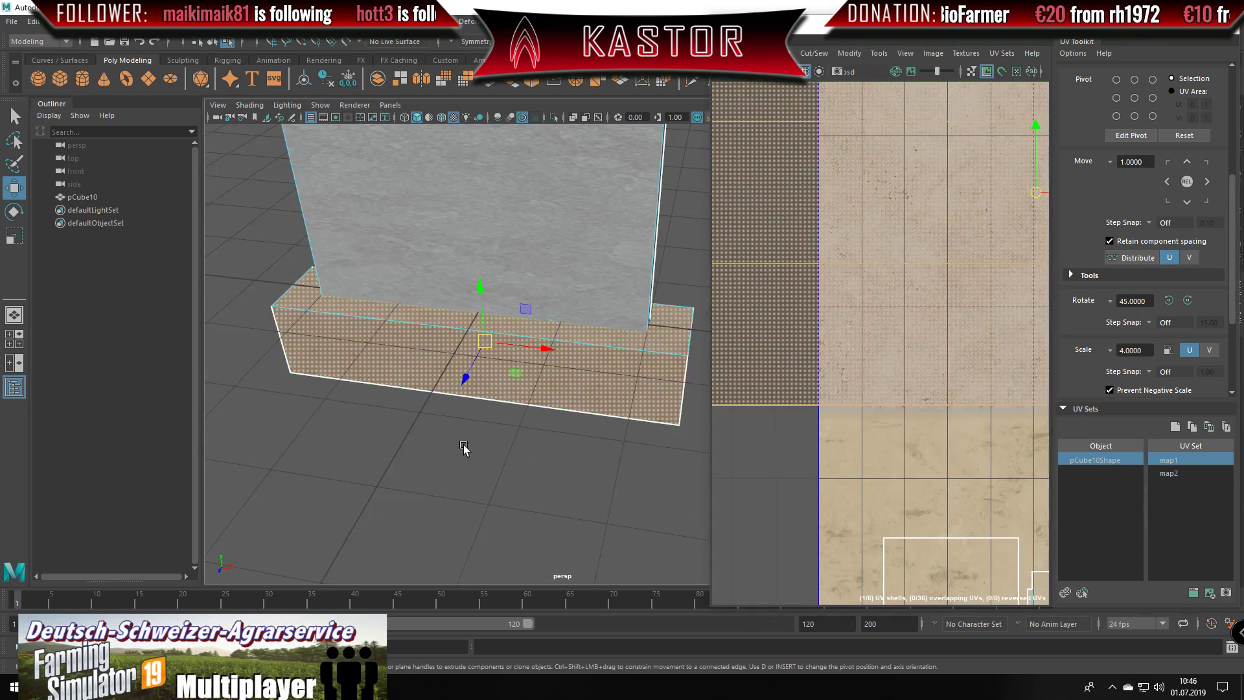
pyautogui.click(464, 449)
pyautogui.keyDown('alt'); pyautogui.moveTo(527, 388); pyautogui.dragTo(452, 349); pyautogui.keyUp('alt')
pyautogui.scroll(3, 484, 307)
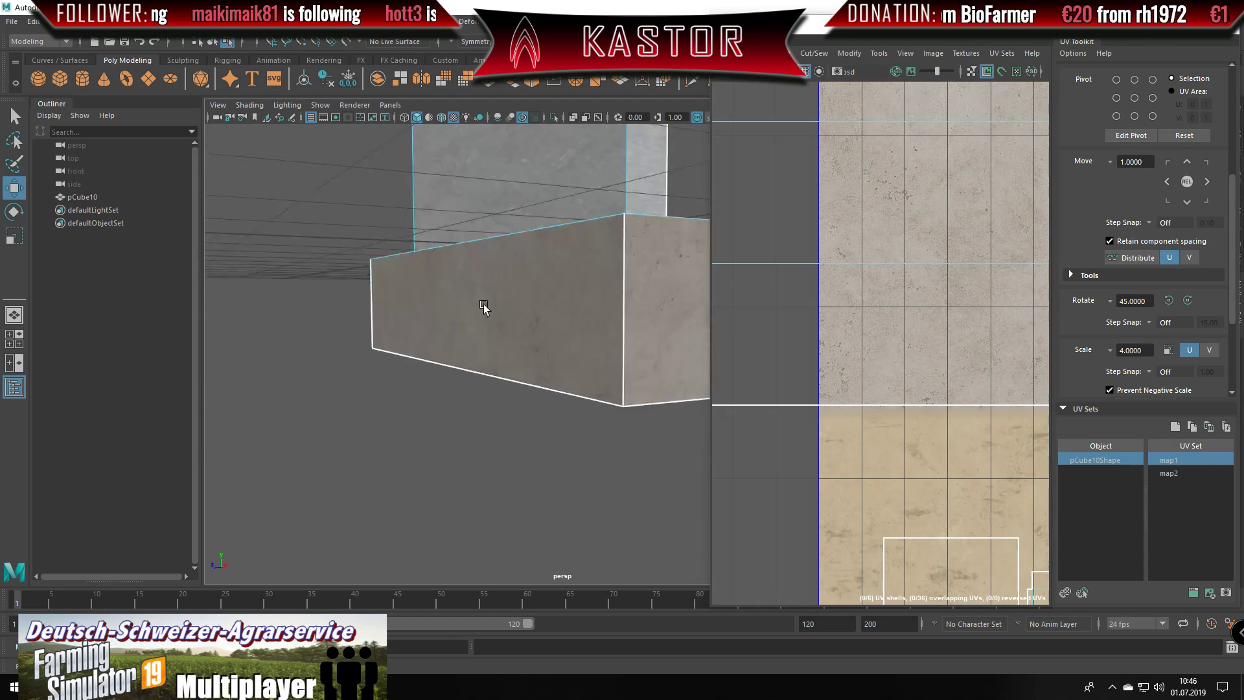
pyautogui.moveTo(483, 307)
pyautogui.keyDown('alt'); pyautogui.mouseDown()
pyautogui.moveTo(658, 328)
pyautogui.moveTo(667, 299)
pyautogui.mouseUp(); pyautogui.keyUp('alt')
pyautogui.scroll(2, 680, 313)
pyautogui.scroll(2, 571, 339)
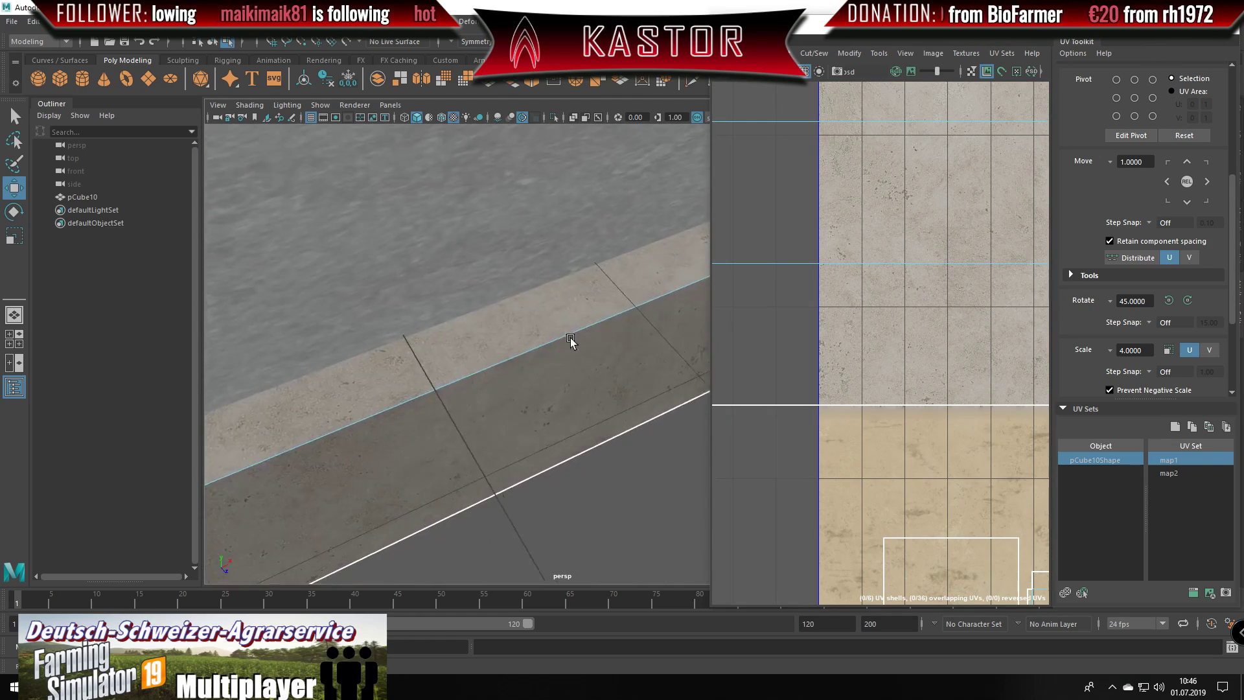
pyautogui.scroll(-3, 570, 339)
pyautogui.moveTo(478, 355)
pyautogui.keyDown('alt'); pyautogui.mouseDown()
pyautogui.moveTo(444, 333)
pyautogui.moveTo(515, 278)
pyautogui.moveTo(423, 341)
pyautogui.moveTo(550, 311)
pyautogui.moveTo(375, 333)
pyautogui.moveTo(473, 348)
pyautogui.moveTo(537, 392)
pyautogui.moveTo(494, 397)
pyautogui.mouseUp(); pyautogui.keyUp('alt')
pyautogui.scroll(-1, 504, 361)
pyautogui.scroll(2, 494, 422)
pyautogui.scroll(-5, 498, 419)
# Select the stand's whole UV shell in UV Shell mode.
pyautogui.moveTo(906, 243); pyautogui.dragTo(910, 224, button='right')
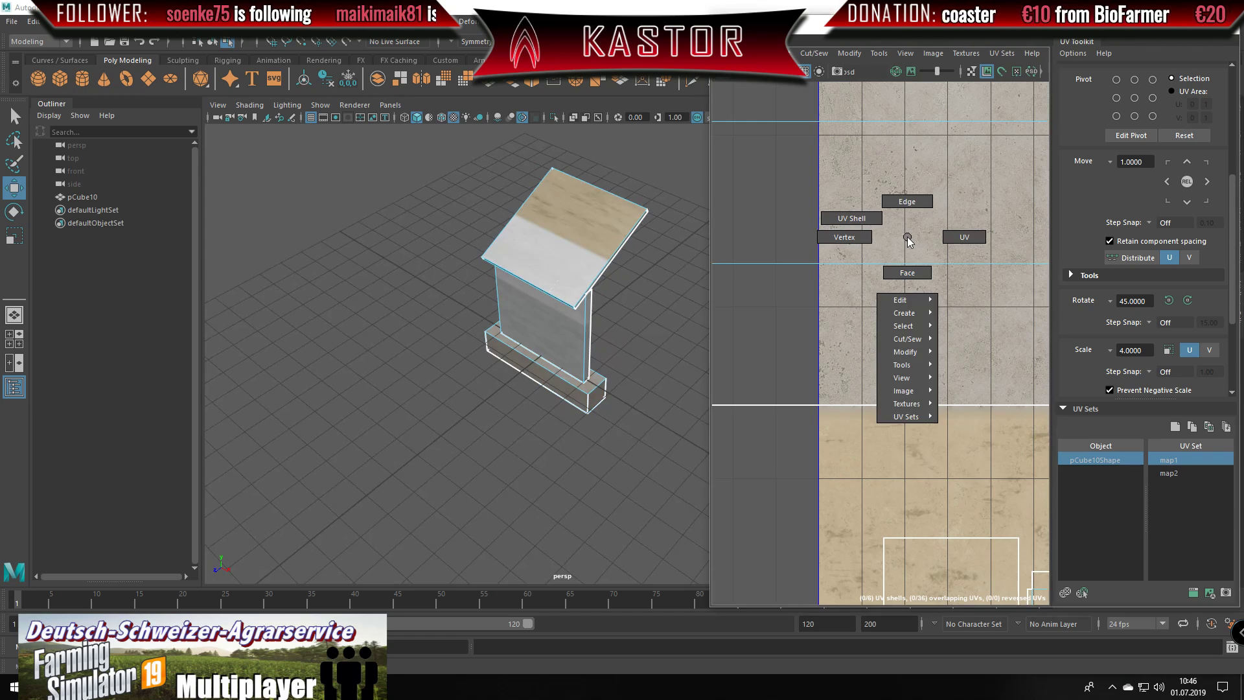
pyautogui.click(910, 224)
pyautogui.scroll(-3, 911, 227)
pyautogui.scroll(-2, 957, 228)
# Move the base's UV shell -1 in V with the 1.0 move step.
pyautogui.scroll(-2, 958, 227)
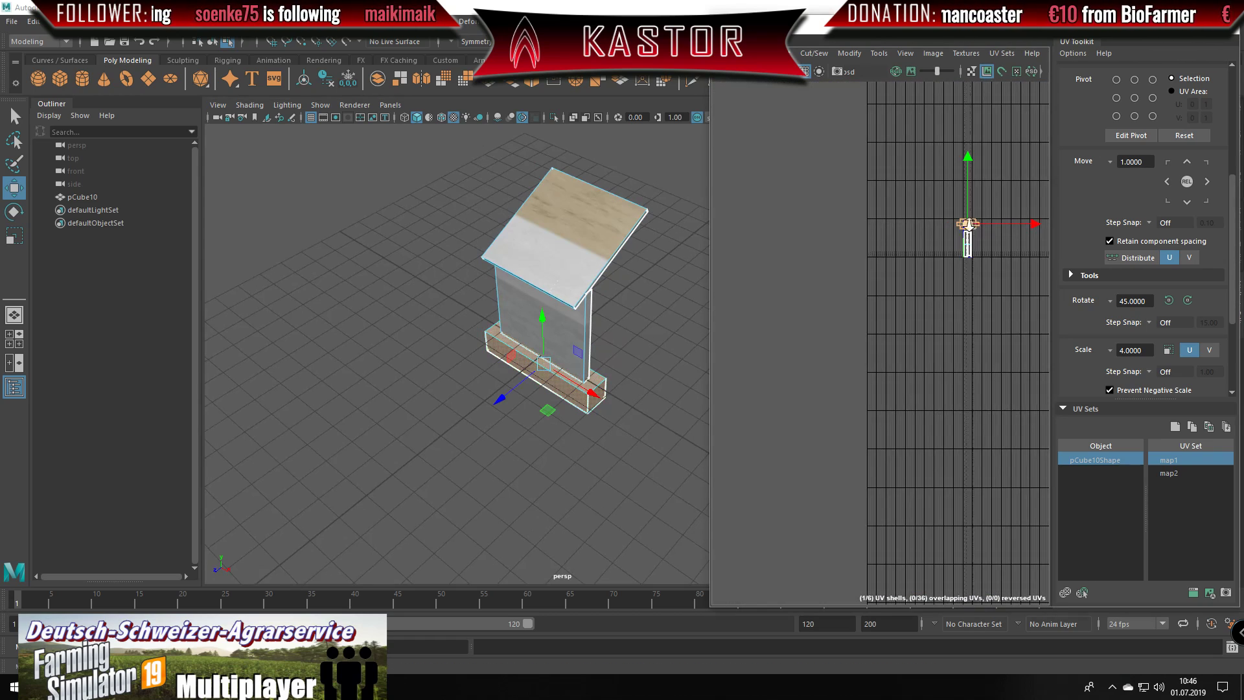
pyautogui.scroll(-2, 878, 236)
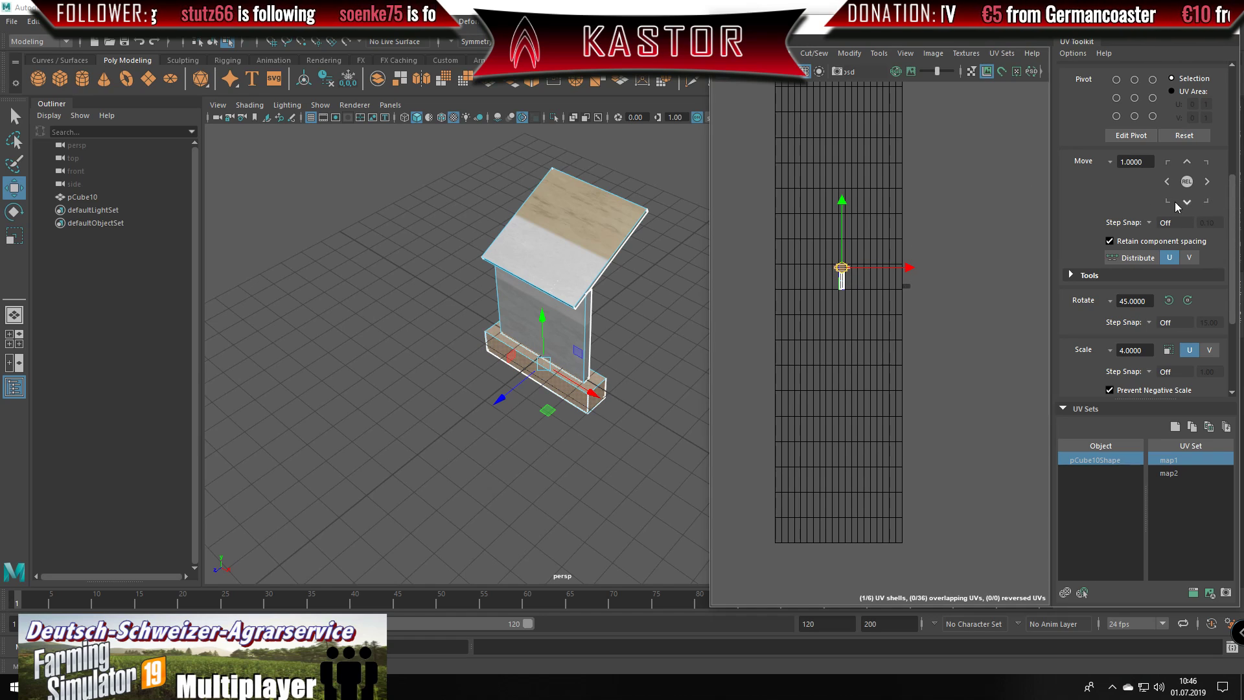
pyautogui.scroll(1, 833, 313)
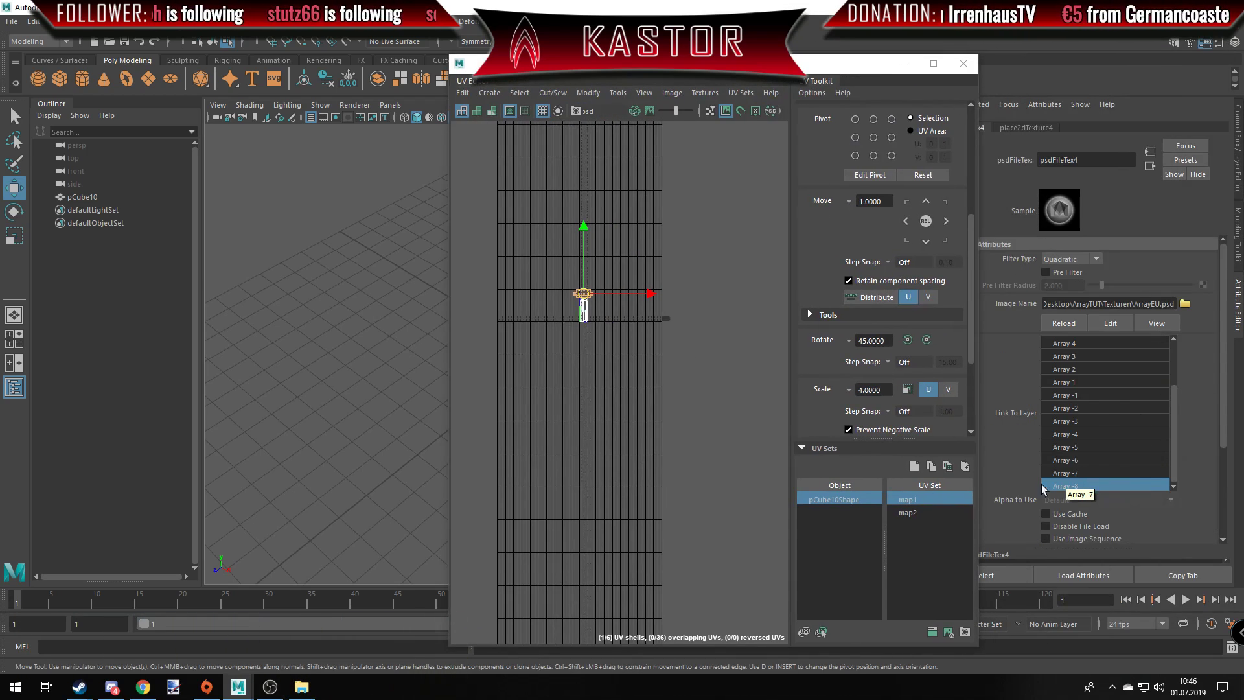
pyautogui.moveTo(852, 69); pyautogui.dragTo(1105, 28)
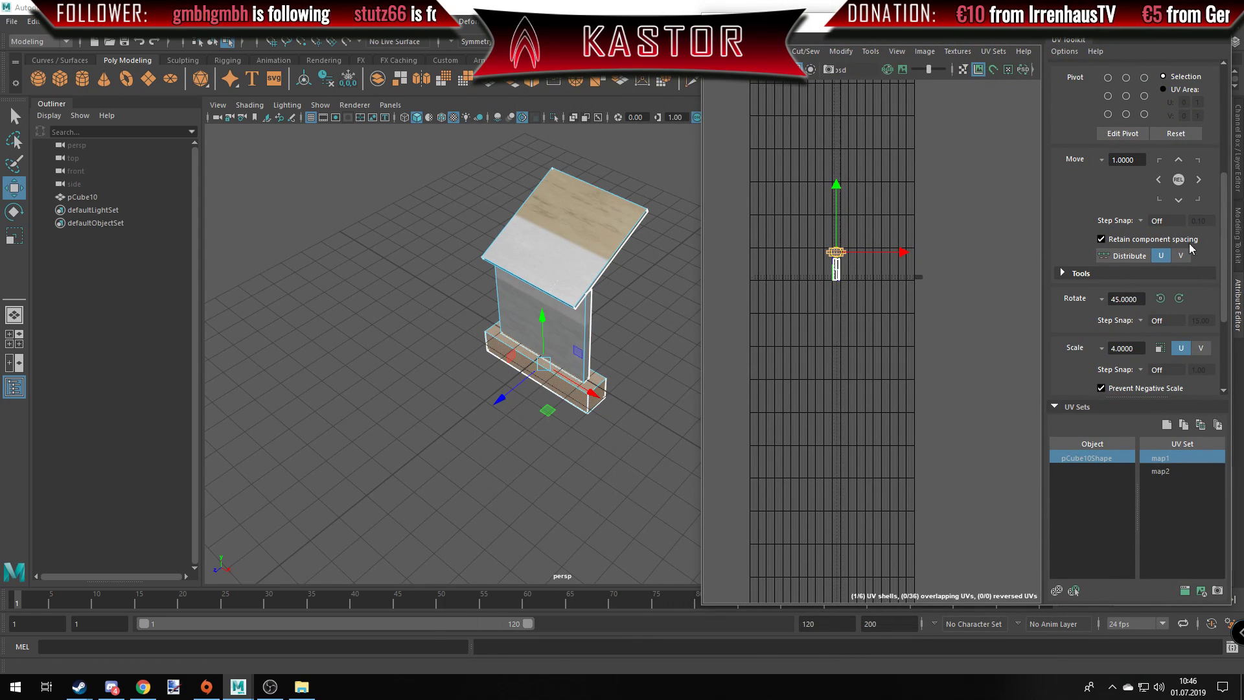
pyautogui.click(1179, 202)
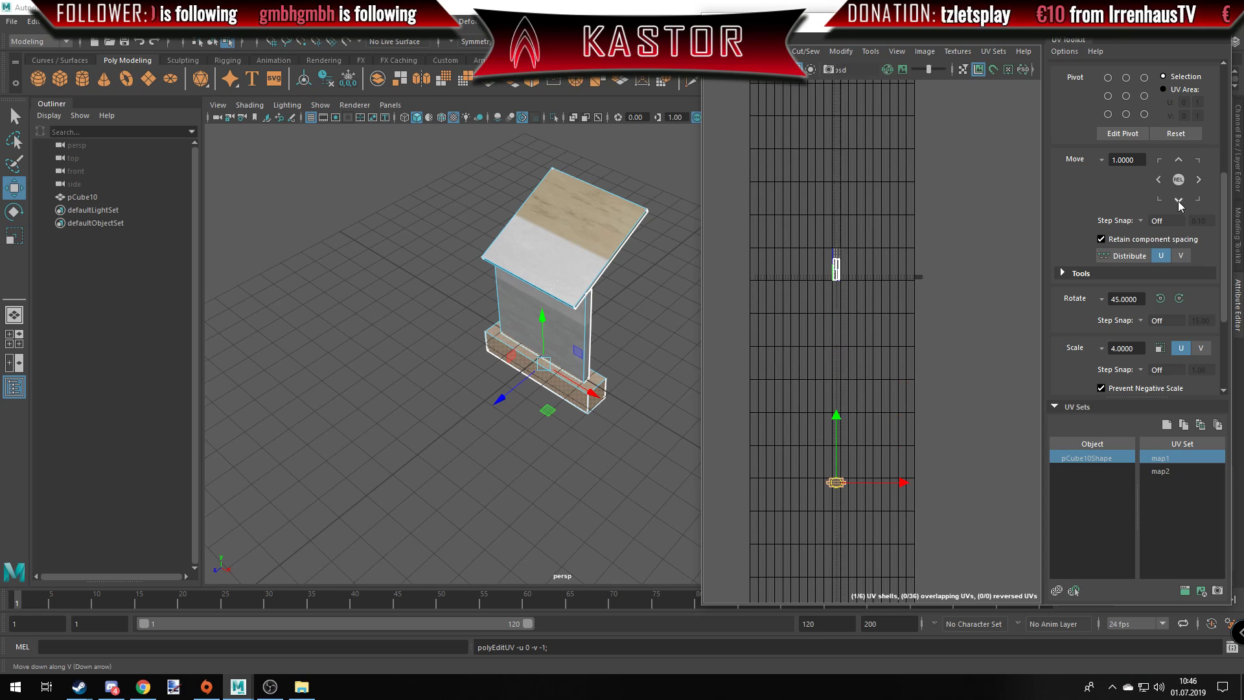
pyautogui.scroll(3, 855, 528)
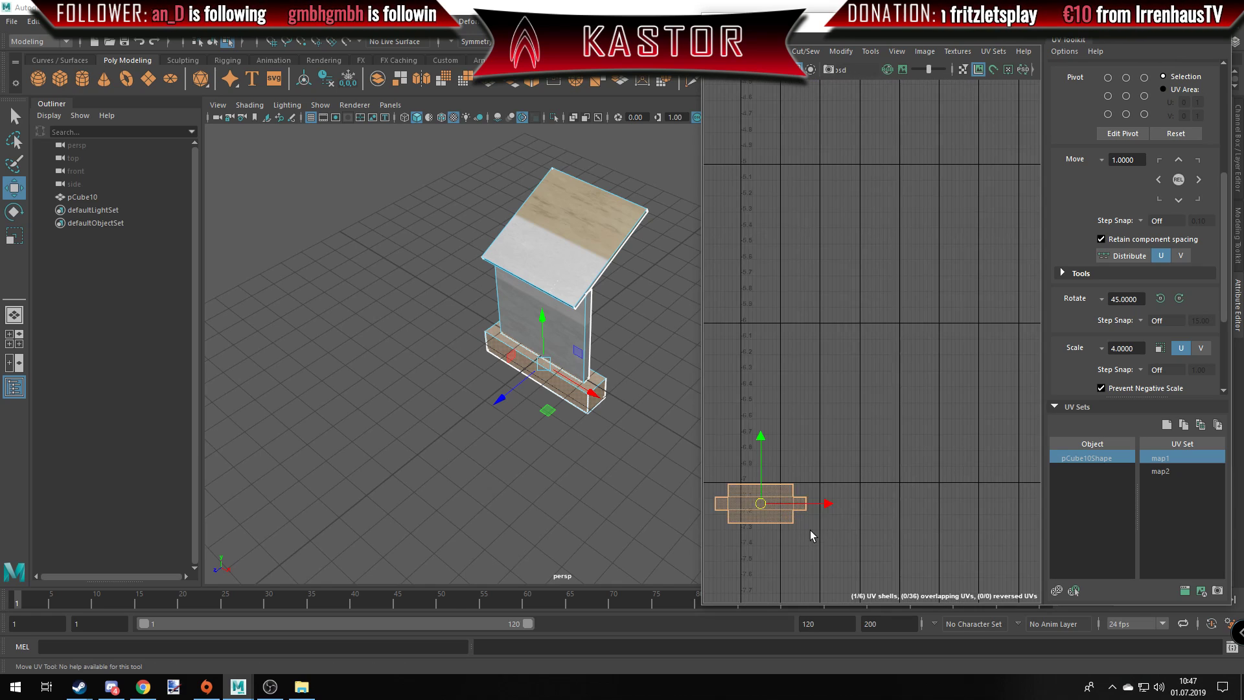
# Recentre and select the moved base UV shell, checking the wall and base in the viewport.
pyautogui.moveTo(813, 537); pyautogui.dragTo(719, 486)
pyautogui.keyDown('alt'); pyautogui.moveTo(805, 522); pyautogui.dragTo(878, 309, button='middle'); pyautogui.keyUp('alt')
pyautogui.scroll(-2, 936, 352)
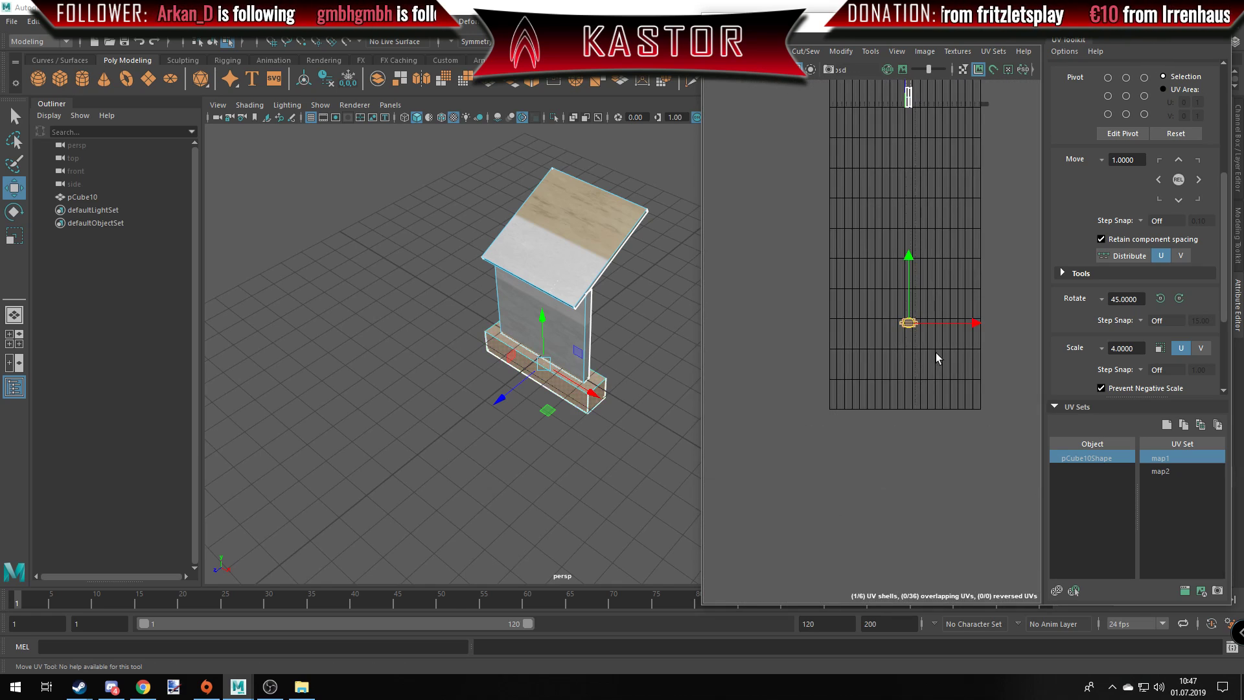
pyautogui.scroll(-1, 881, 399)
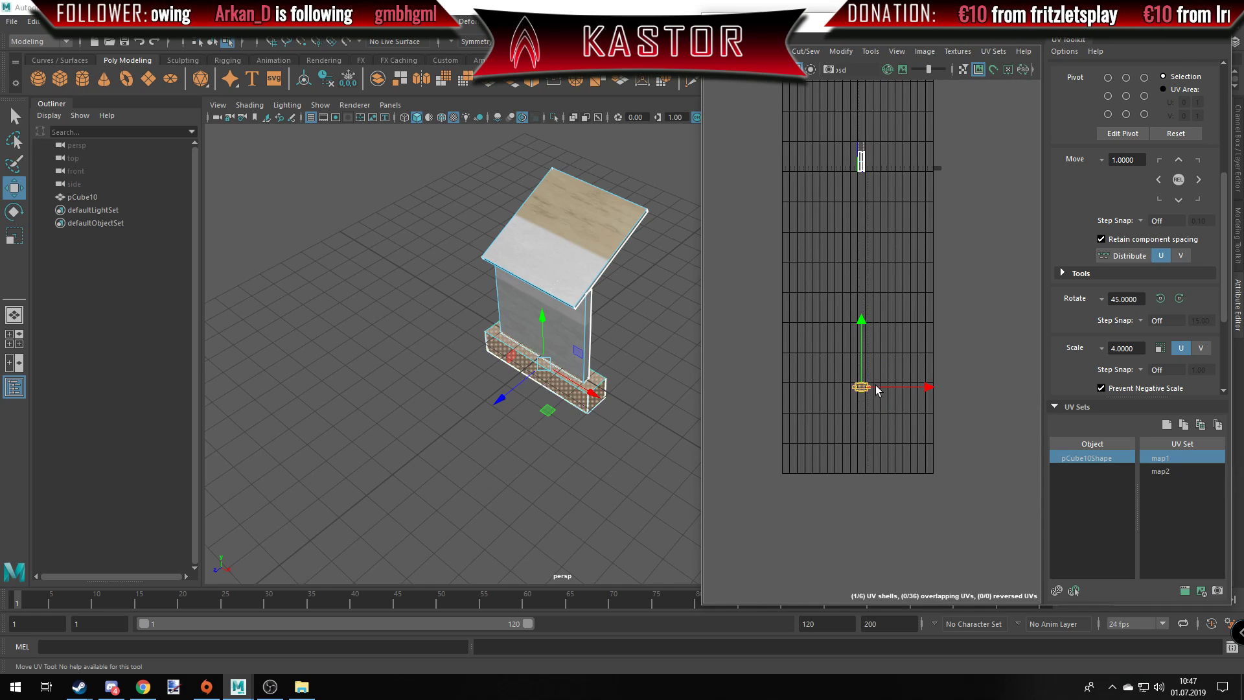
pyautogui.scroll(2, 935, 371)
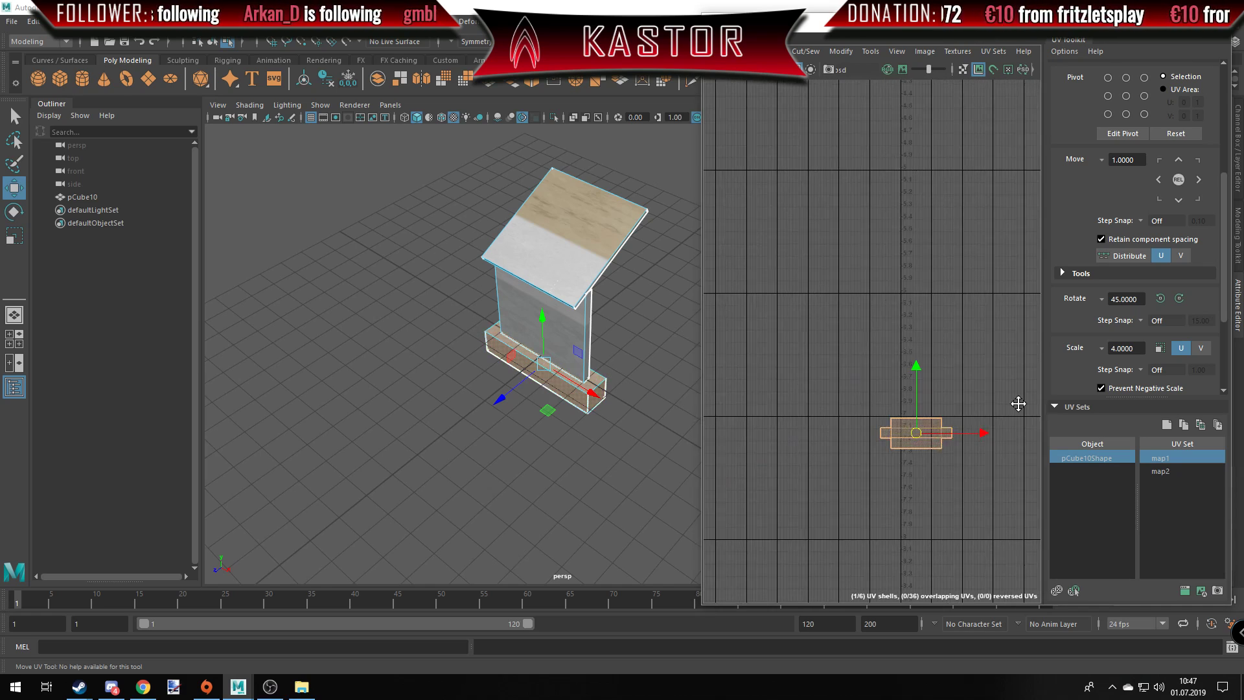
pyautogui.scroll(2, 1019, 402)
pyautogui.scroll(3, 519, 369)
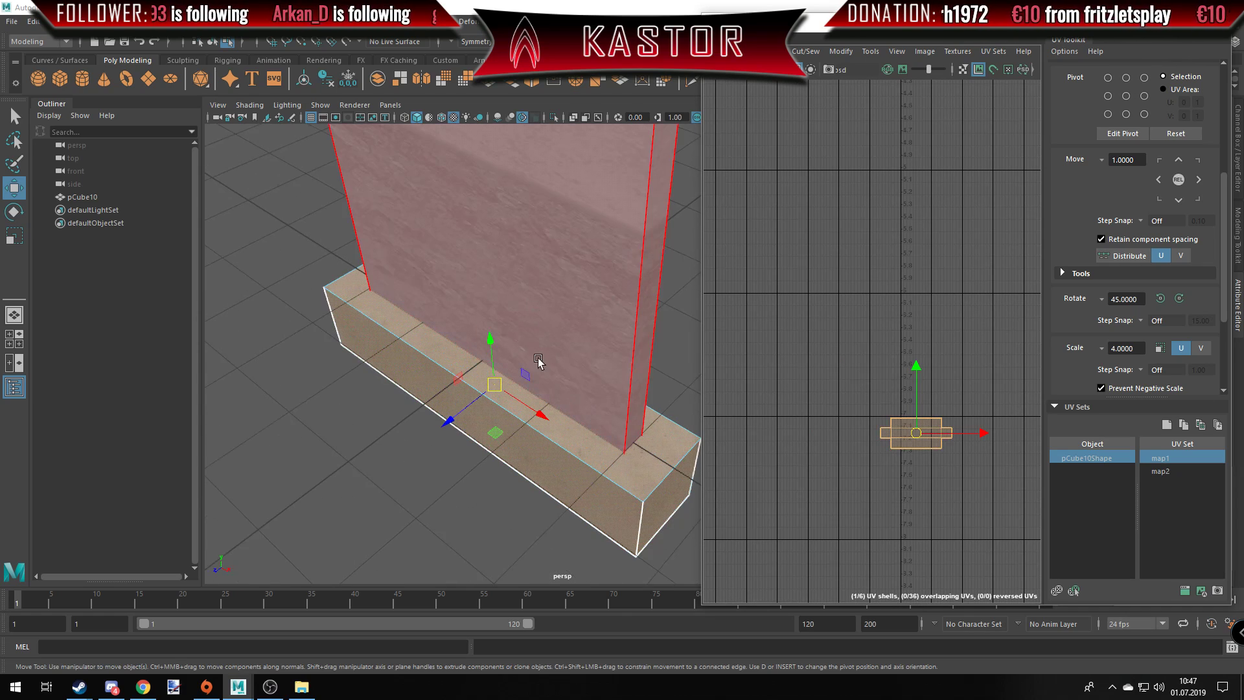
pyautogui.moveTo(536, 360)
pyautogui.keyDown('alt'); pyautogui.mouseDown()
pyautogui.moveTo(473, 328)
pyautogui.moveTo(411, 361)
pyautogui.mouseUp(); pyautogui.keyUp('alt')
pyautogui.scroll(3, 414, 359)
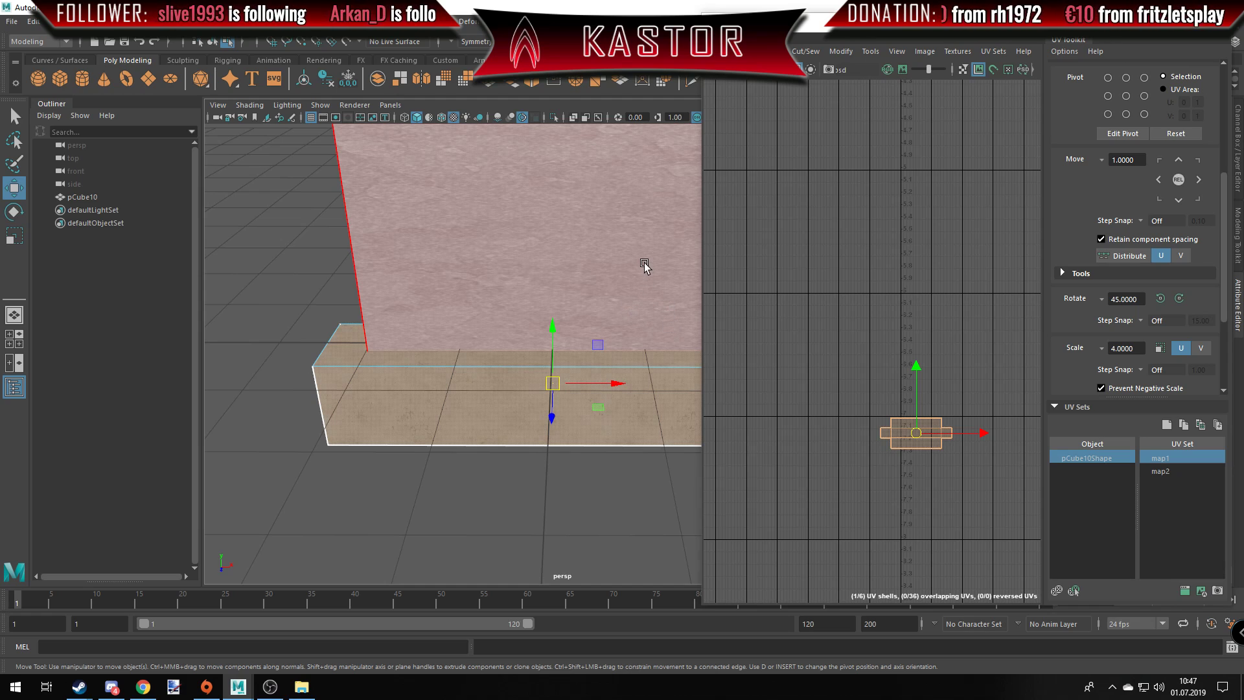
pyautogui.scroll(-3, 872, 259)
pyautogui.scroll(-4, 875, 259)
# Select the wall's UV shells in the 0–1 tile and undock the UV Editor.
pyautogui.moveTo(911, 311)
pyautogui.keyDown('alt'); pyautogui.mouseDown(button='middle')
pyautogui.moveTo(853, 404)
pyautogui.moveTo(857, 543)
pyautogui.mouseUp(button='middle'); pyautogui.keyUp('alt')
pyautogui.moveTo(809, 162); pyautogui.dragTo(913, 431)
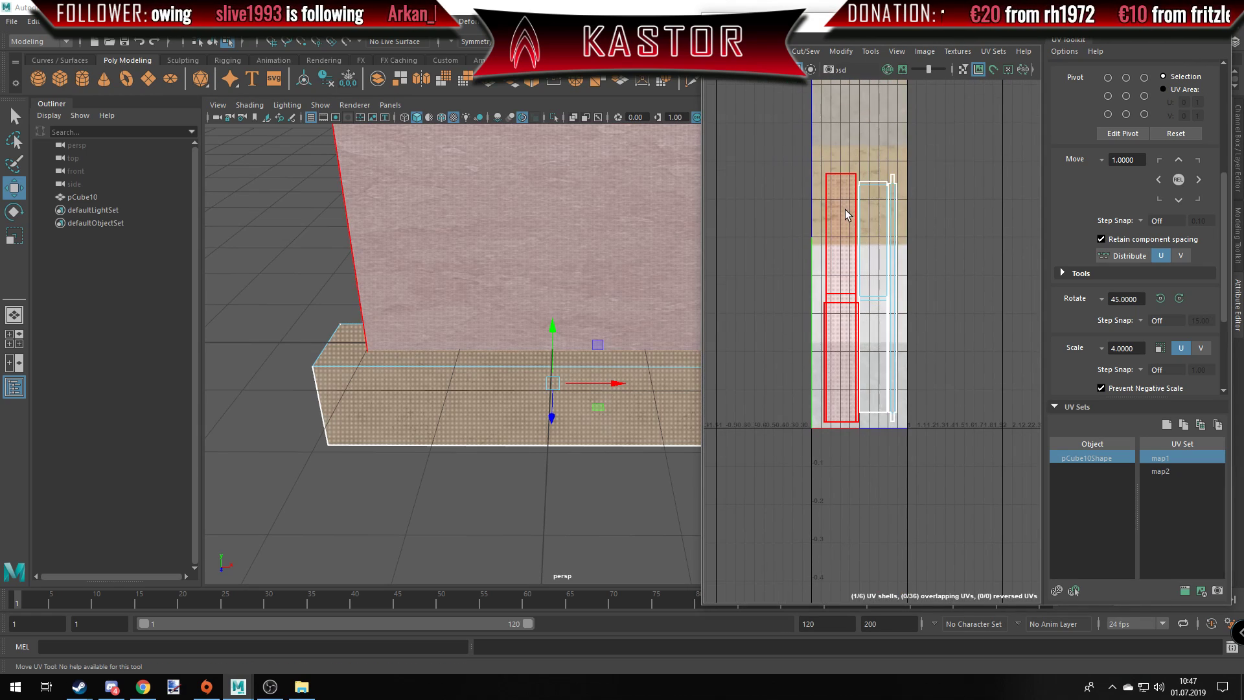
pyautogui.moveTo(453, 291)
pyautogui.keyDown('alt'); pyautogui.mouseDown()
pyautogui.moveTo(518, 324)
pyautogui.moveTo(479, 300)
pyautogui.moveTo(501, 300)
pyautogui.moveTo(478, 300)
pyautogui.moveTo(498, 338)
pyautogui.moveTo(555, 353)
pyautogui.mouseUp(); pyautogui.keyUp('alt')
pyautogui.scroll(3, 521, 324)
pyautogui.scroll(-3, 520, 324)
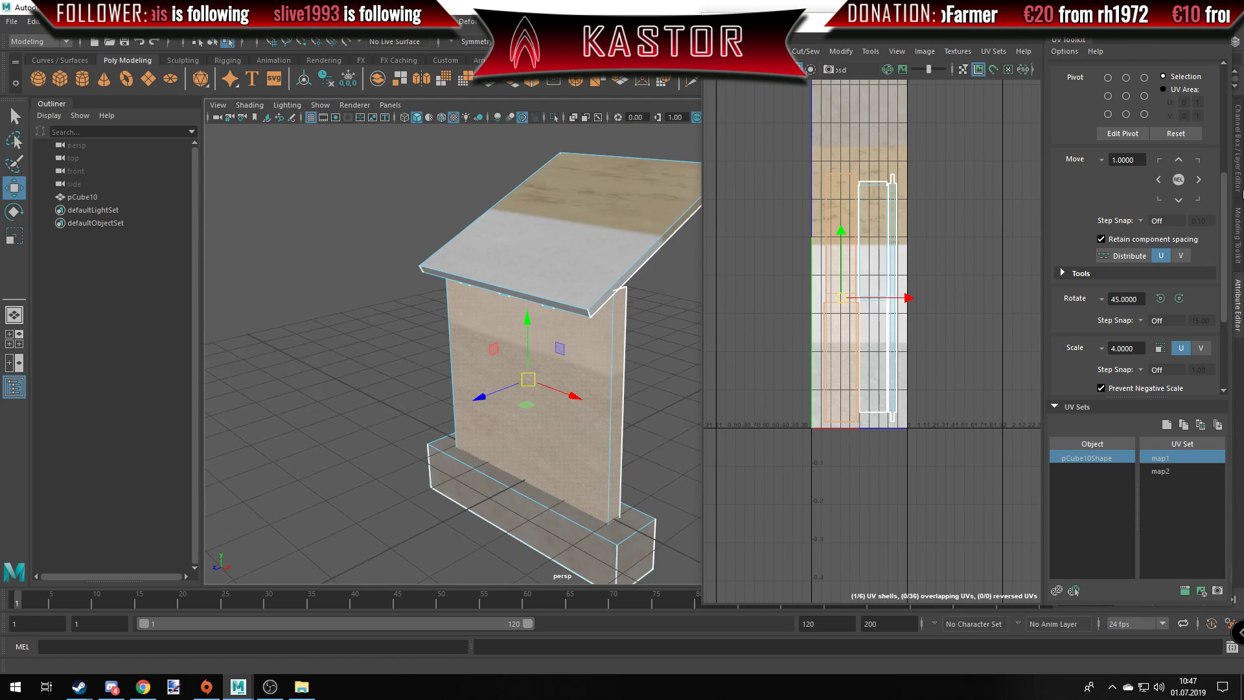
pyautogui.moveTo(1091, 30)
pyautogui.mouseDown()
pyautogui.moveTo(958, 49)
pyautogui.moveTo(865, 32)
pyautogui.mouseUp()
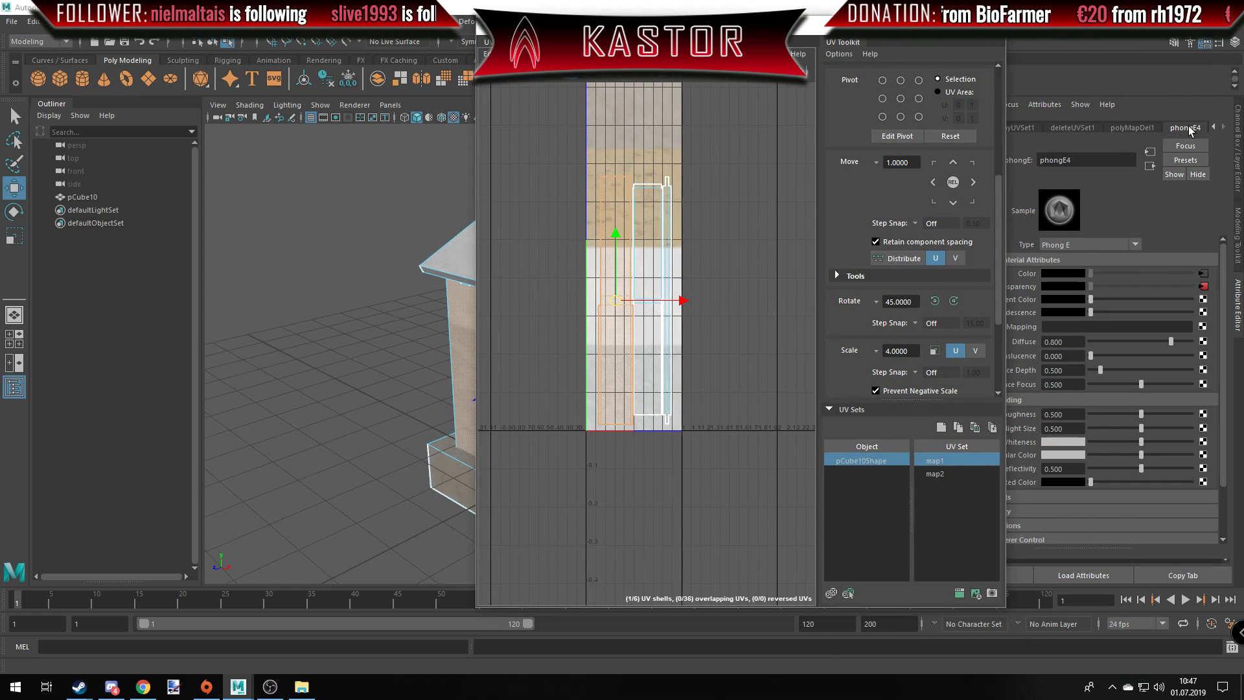
# Link psdFileTex4 to layer Array -4 after trying -7 and -5.
pyautogui.click(1203, 285)
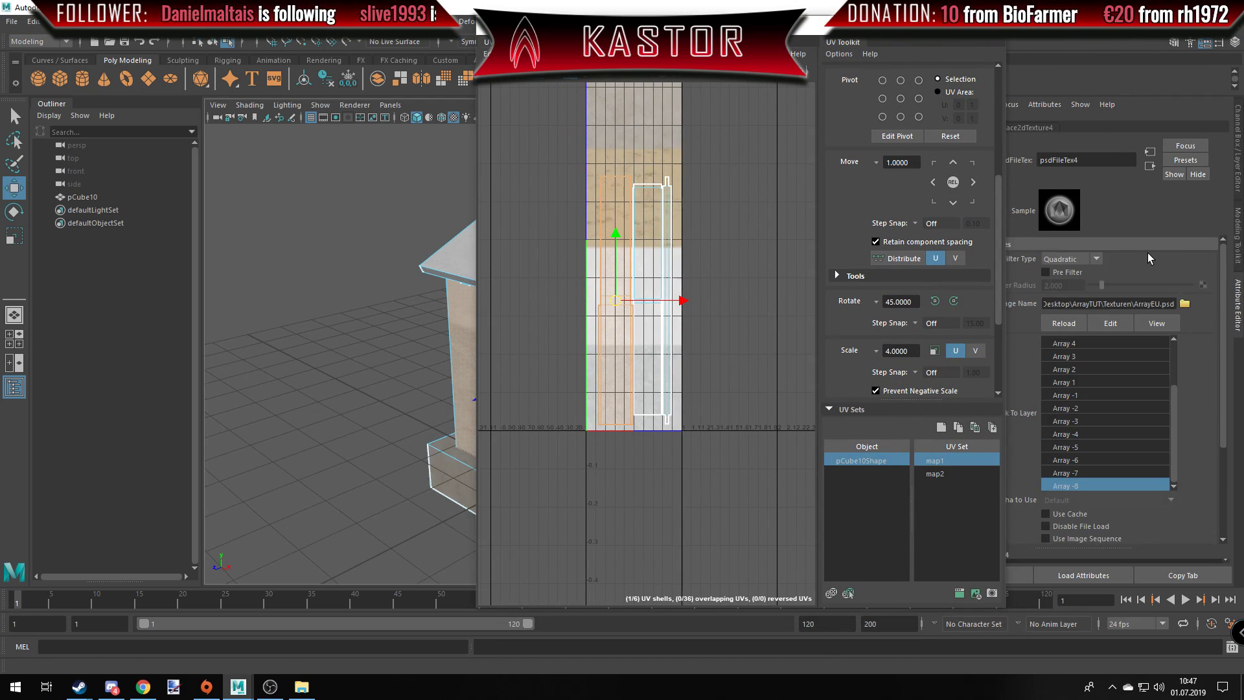
pyautogui.click(1066, 472)
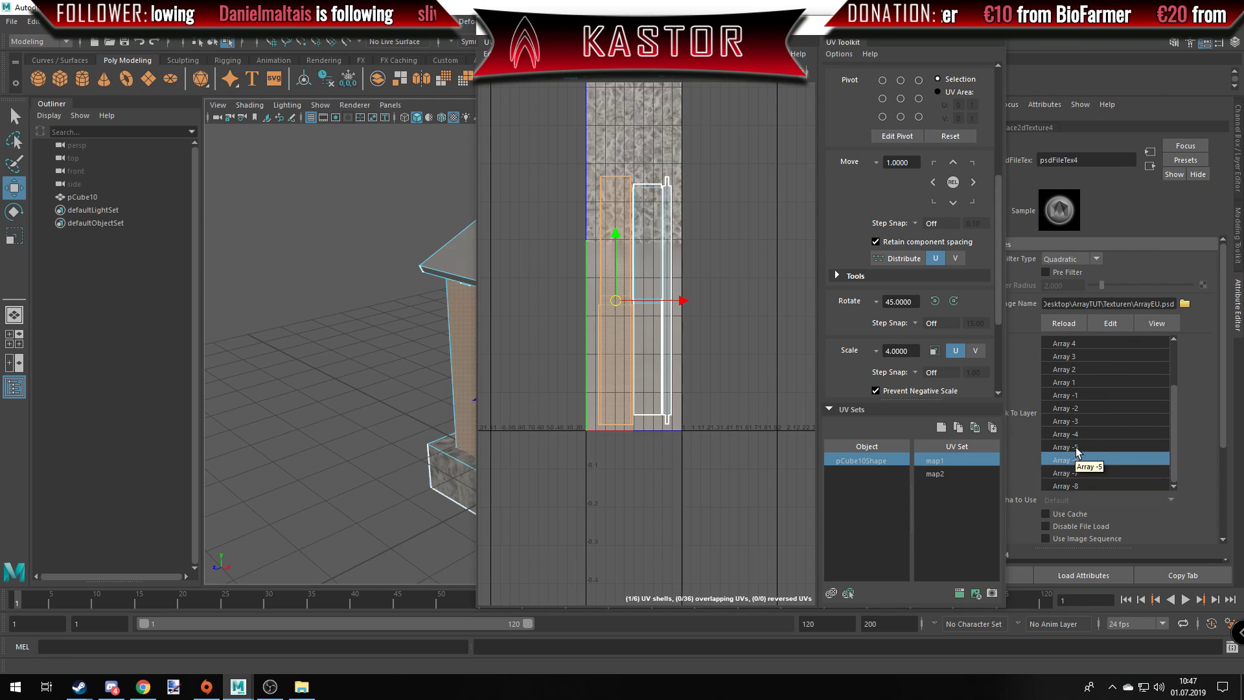
pyautogui.click(1072, 447)
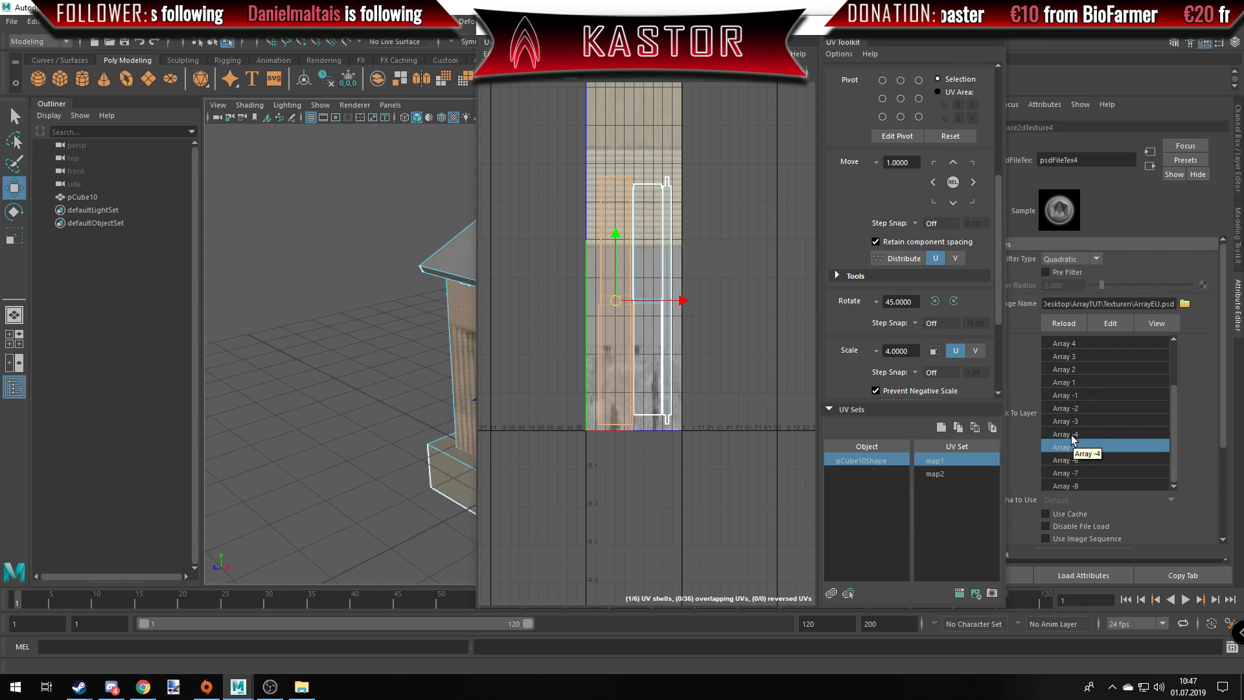
pyautogui.click(1068, 433)
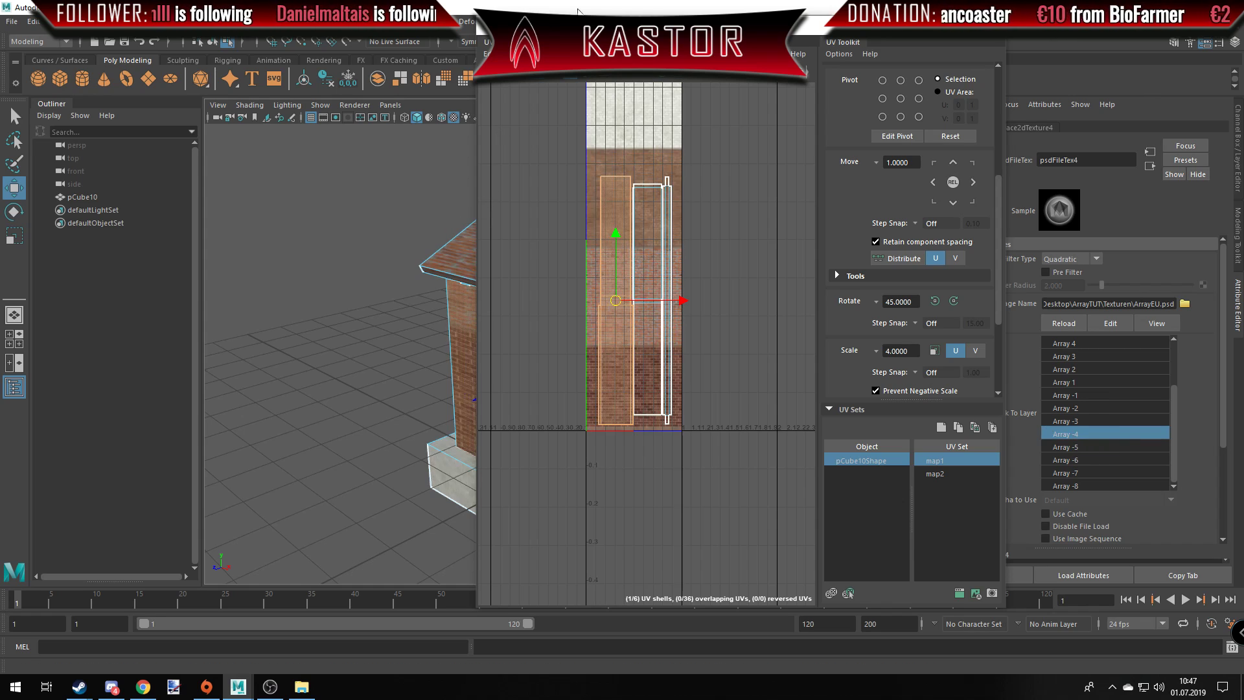
pyautogui.moveTo(636, 29); pyautogui.dragTo(865, 52)
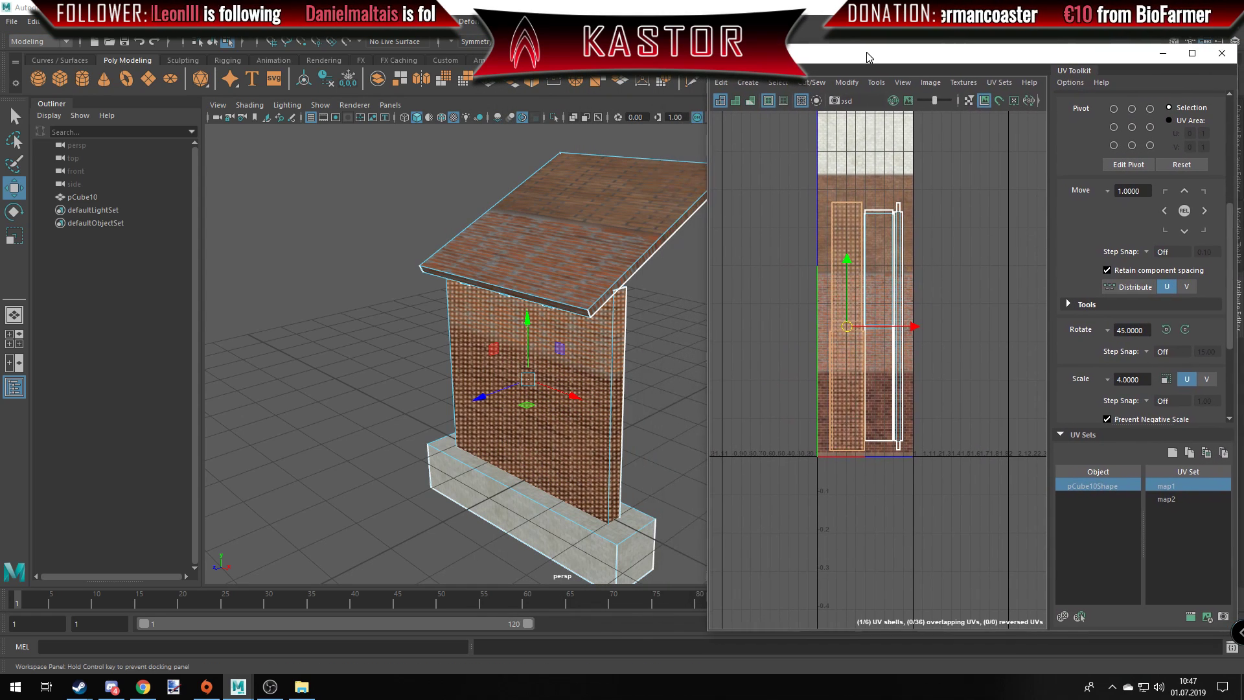
pyautogui.moveTo(537, 313)
pyautogui.keyDown('alt'); pyautogui.mouseDown()
pyautogui.moveTo(590, 348)
pyautogui.moveTo(555, 361)
pyautogui.mouseUp(); pyautogui.keyUp('alt')
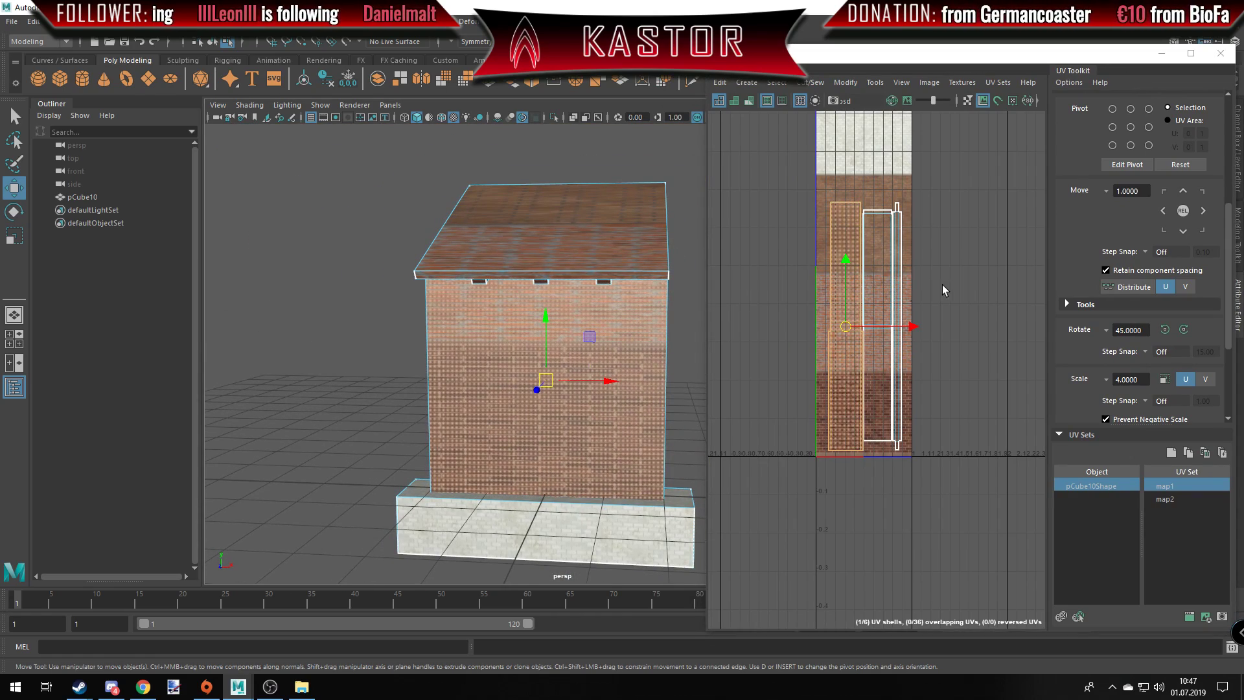
pyautogui.scroll(4, 831, 336)
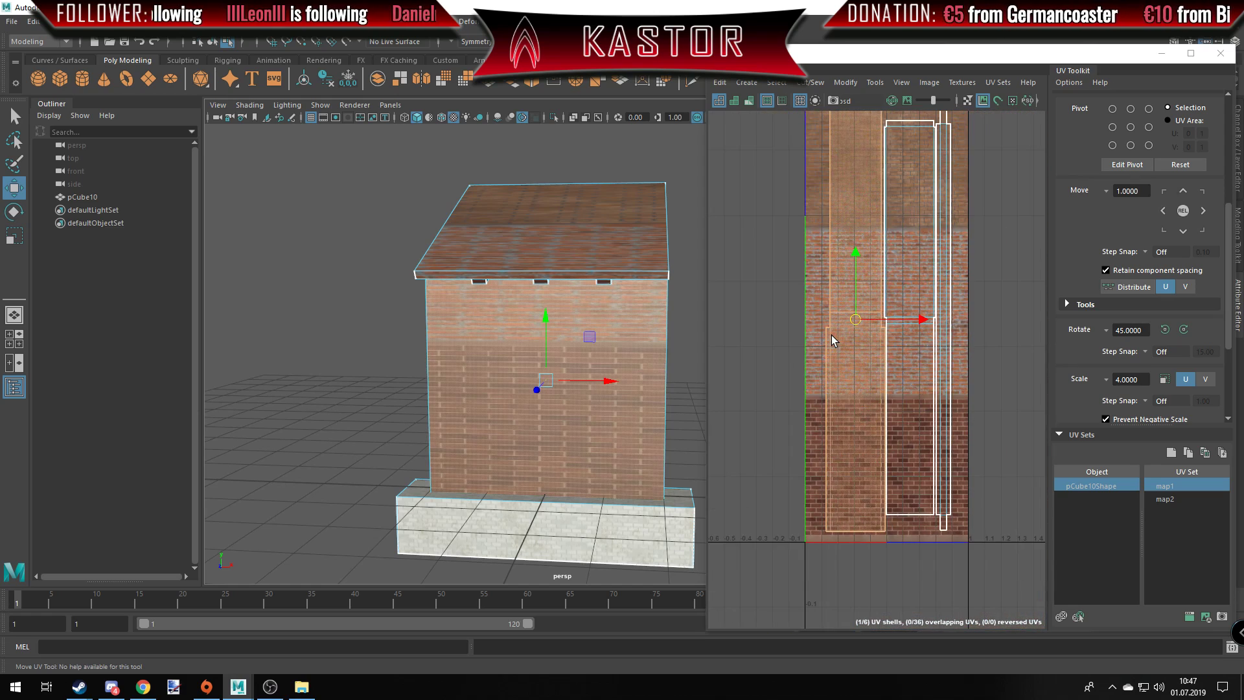
pyautogui.scroll(-2, 830, 336)
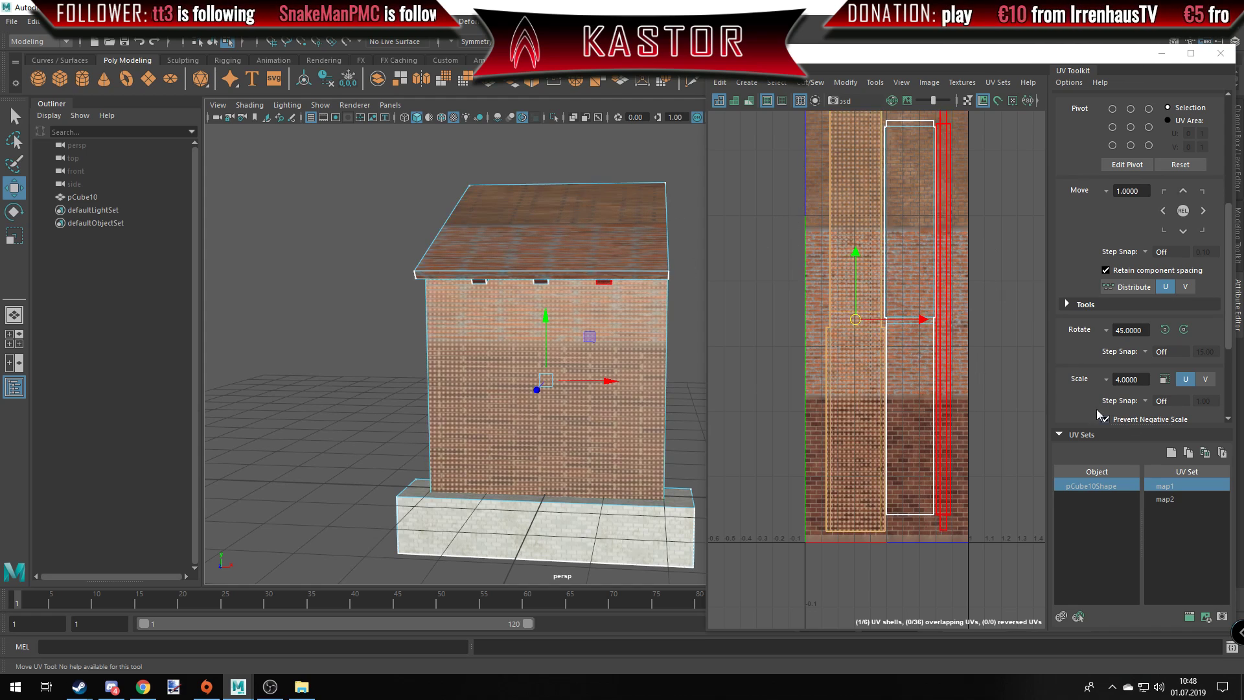
# Select the wall's top edge and Cut its UVs, giving seven shells.
pyautogui.moveTo(857, 357); pyautogui.dragTo(859, 327, button='right')
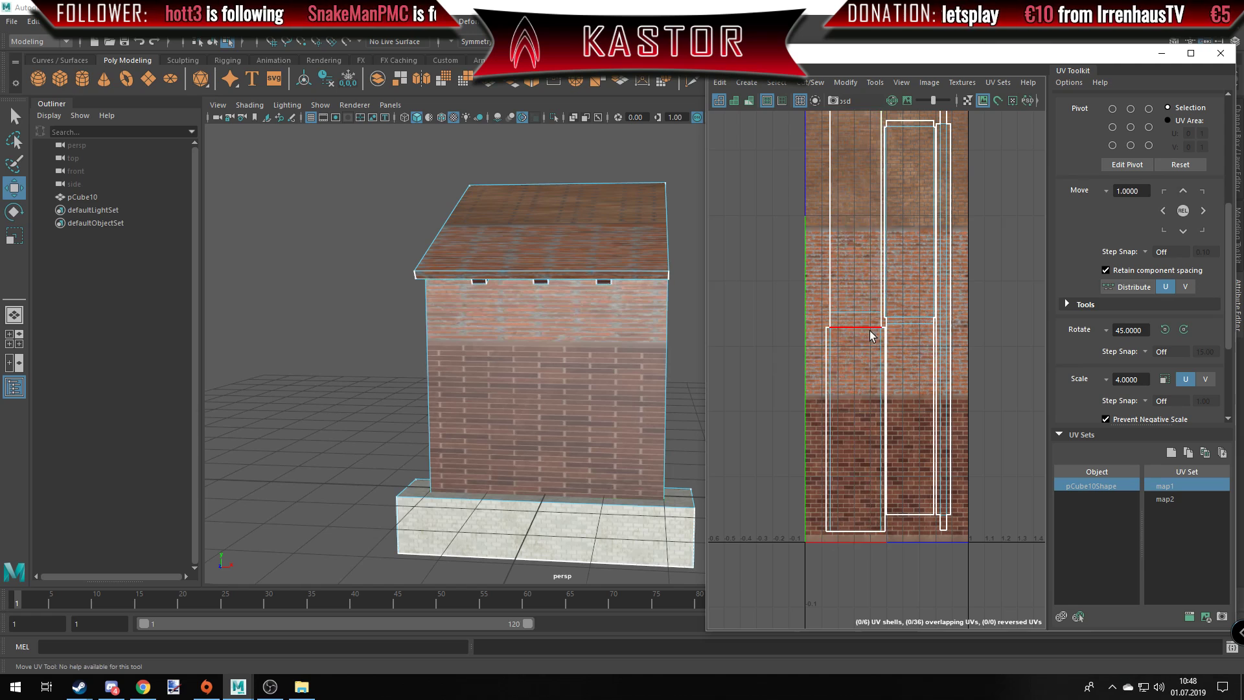
pyautogui.moveTo(596, 302)
pyautogui.keyDown('alt'); pyautogui.mouseDown()
pyautogui.moveTo(459, 311)
pyautogui.moveTo(533, 254)
pyautogui.mouseUp(); pyautogui.keyUp('alt')
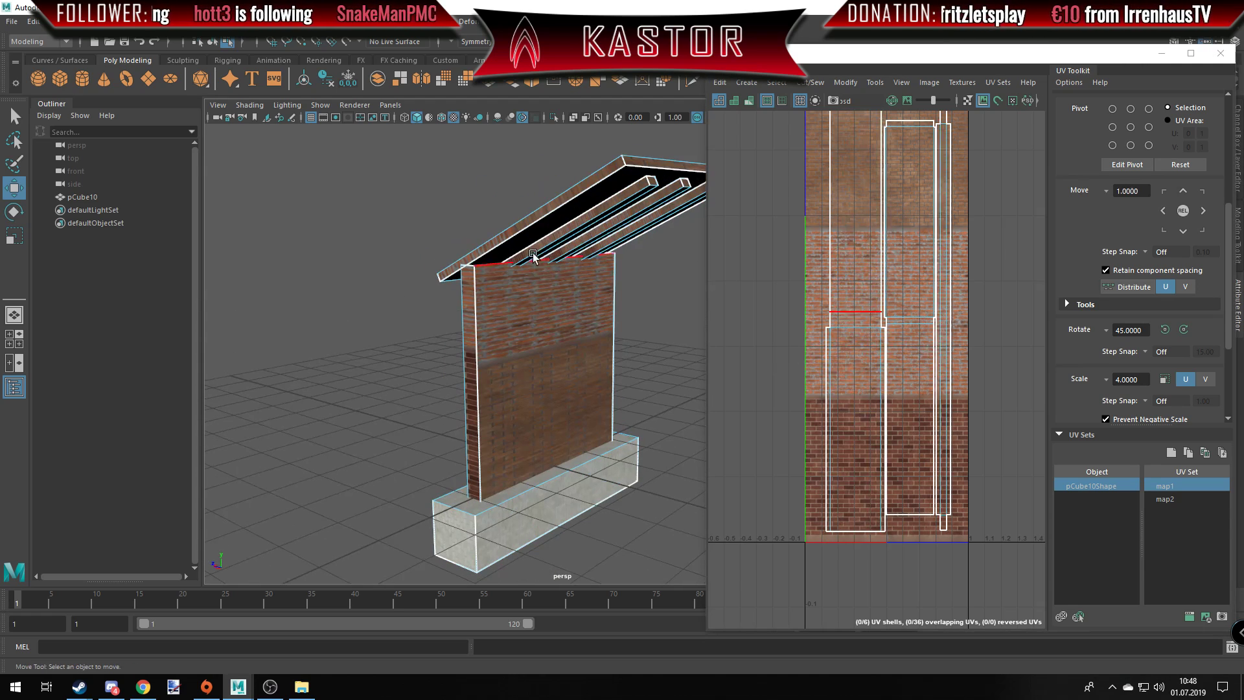
pyautogui.click(492, 267)
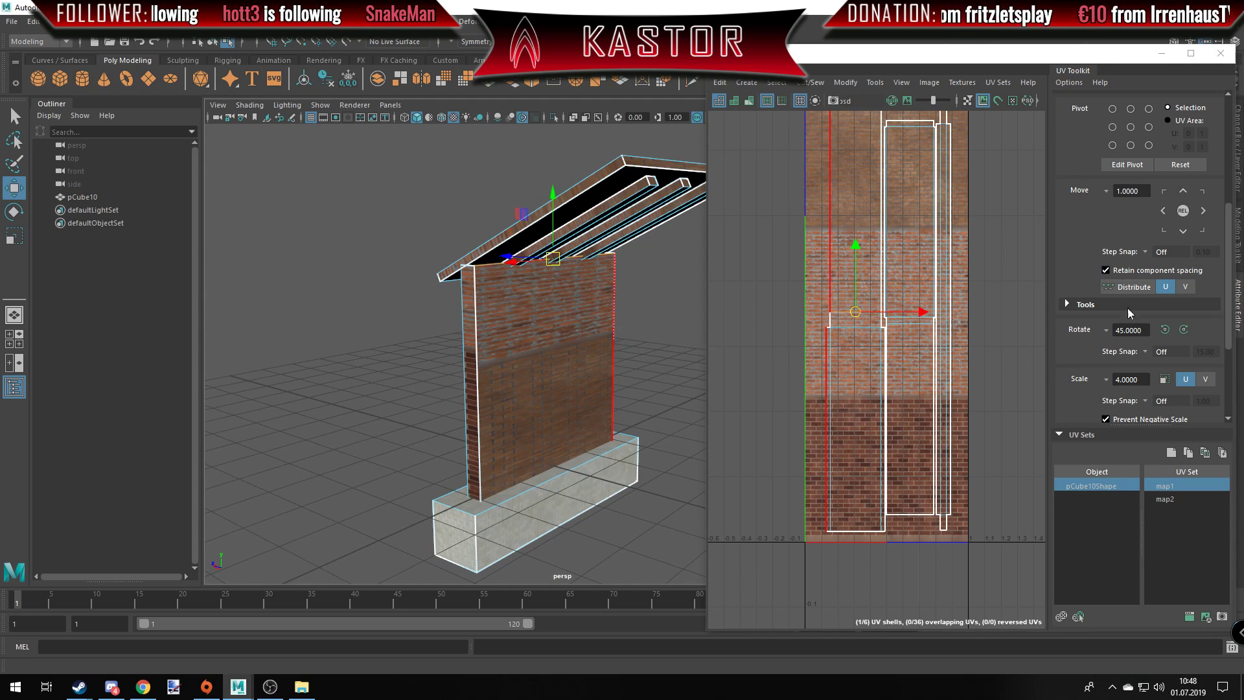
pyautogui.scroll(-3, 1098, 213)
pyautogui.scroll(1, 1128, 218)
pyautogui.scroll(-2, 1102, 243)
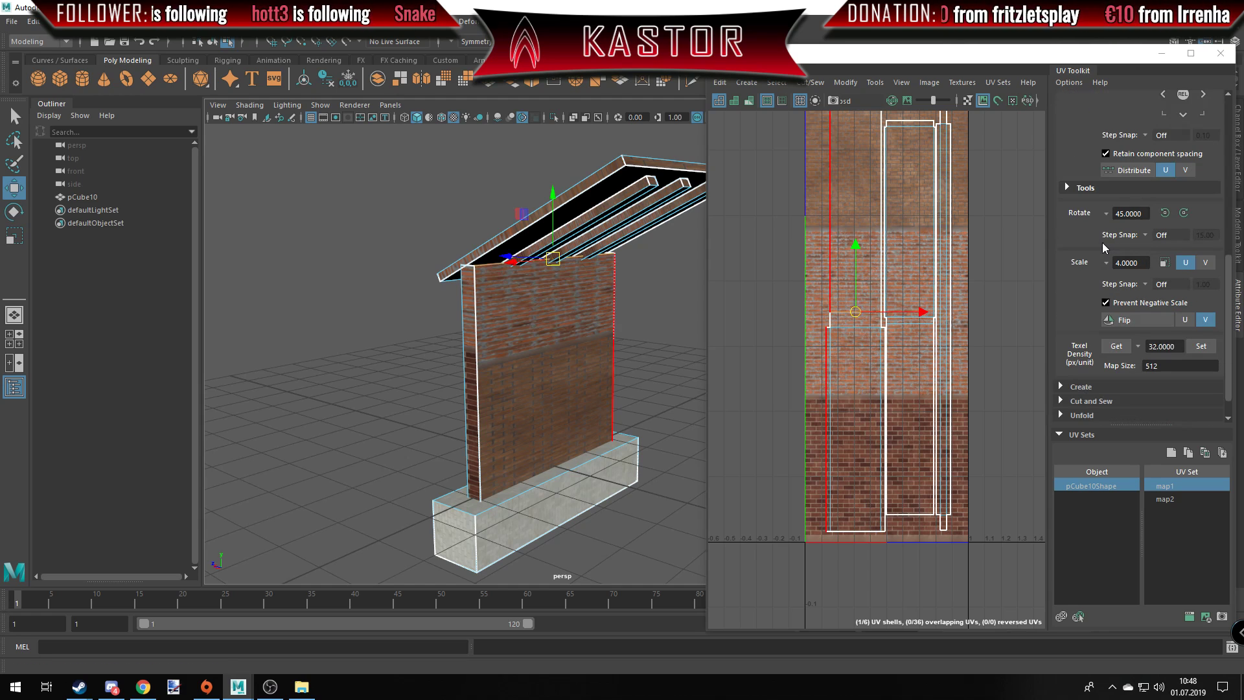
pyautogui.scroll(-1, 1123, 277)
pyautogui.click(1060, 373)
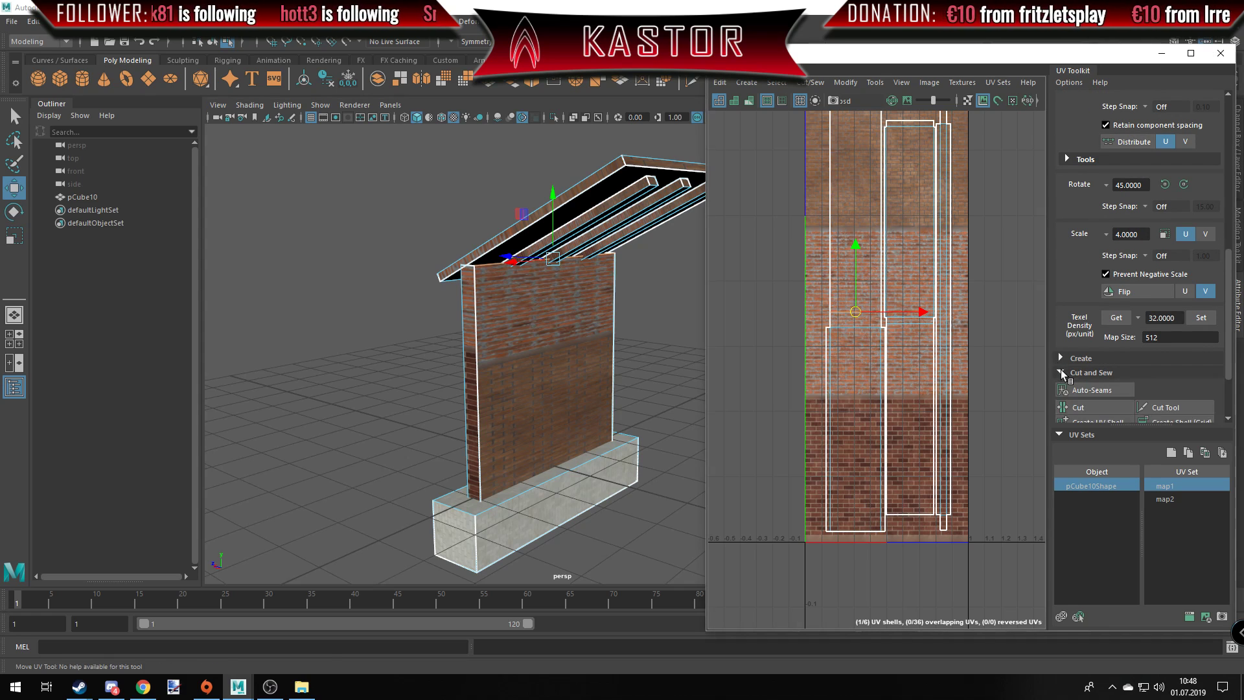
pyautogui.click(1078, 407)
pyautogui.scroll(5, 891, 340)
# Select the wall's UV shell, flip it, and move it lower on the texture.
pyautogui.scroll(-5, 844, 321)
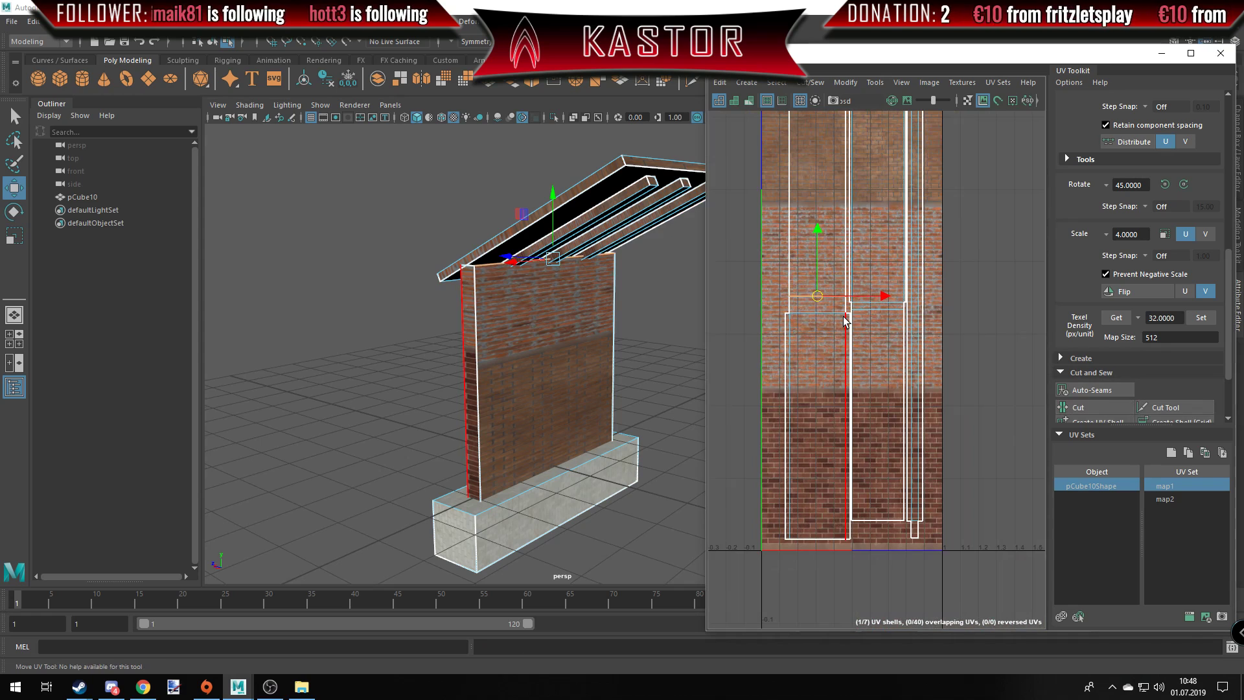
pyautogui.moveTo(806, 286); pyautogui.dragTo(797, 217, button='right')
pyautogui.click(818, 214)
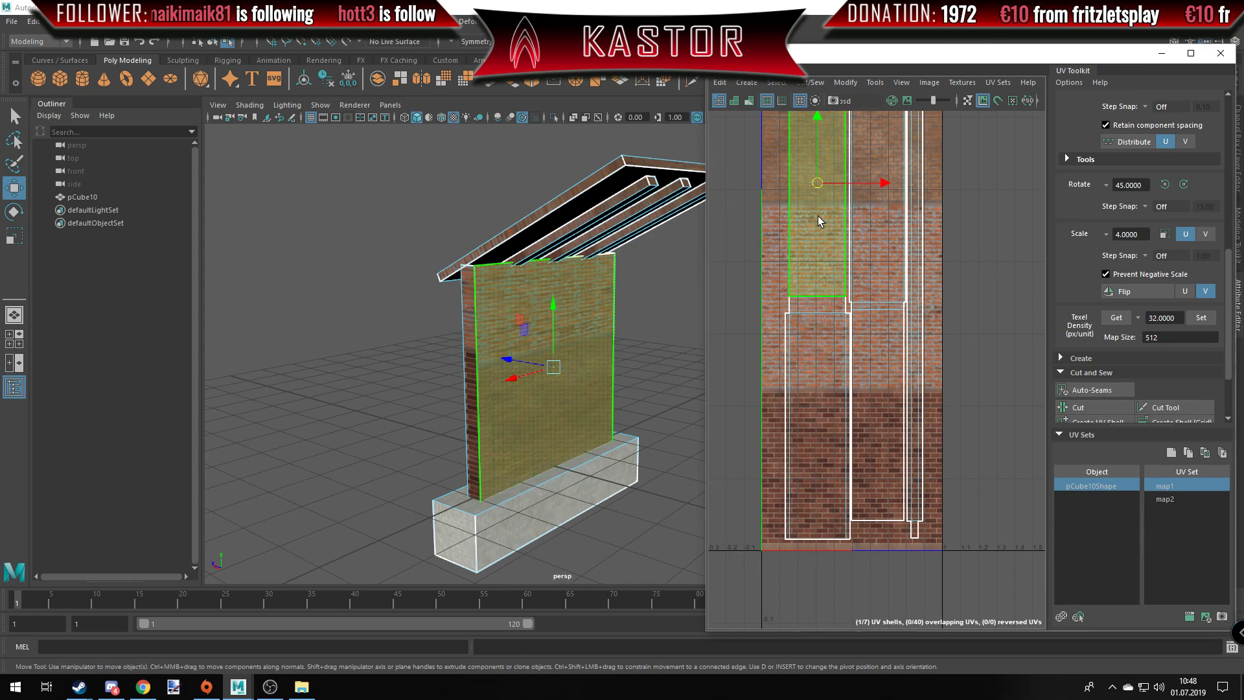
pyautogui.click(1155, 295)
pyautogui.moveTo(827, 159); pyautogui.dragTo(828, 384)
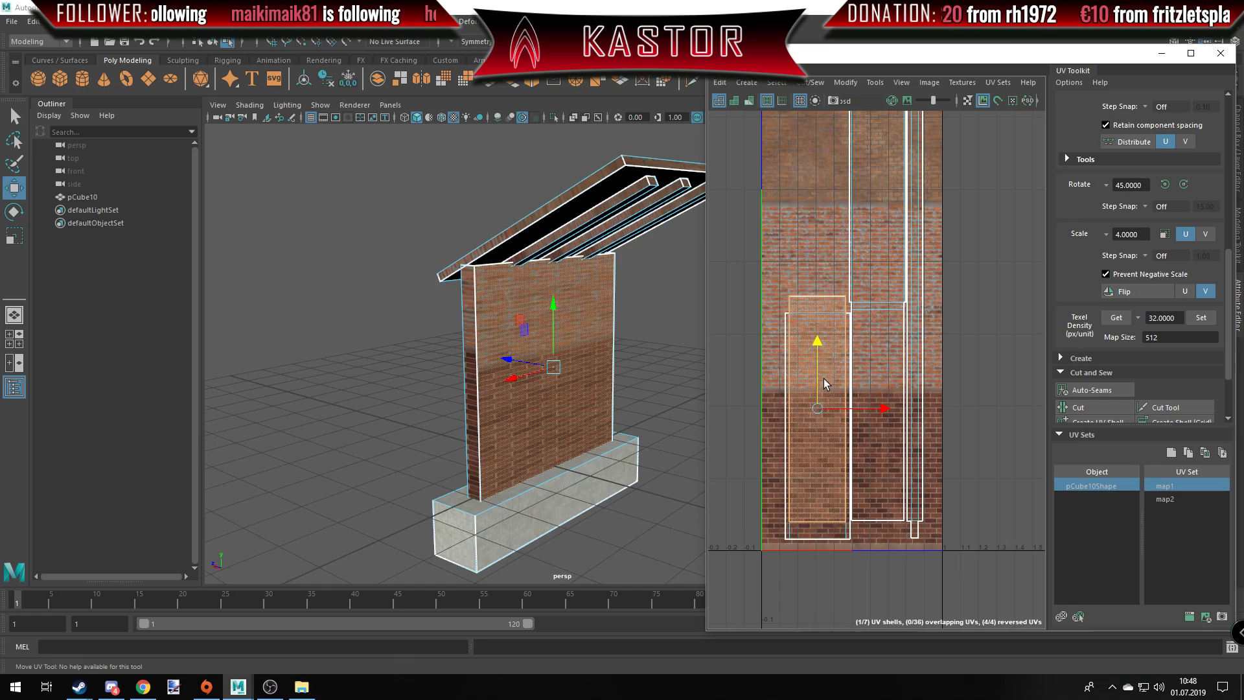
pyautogui.moveTo(802, 259); pyautogui.dragTo(821, 282, button='right')
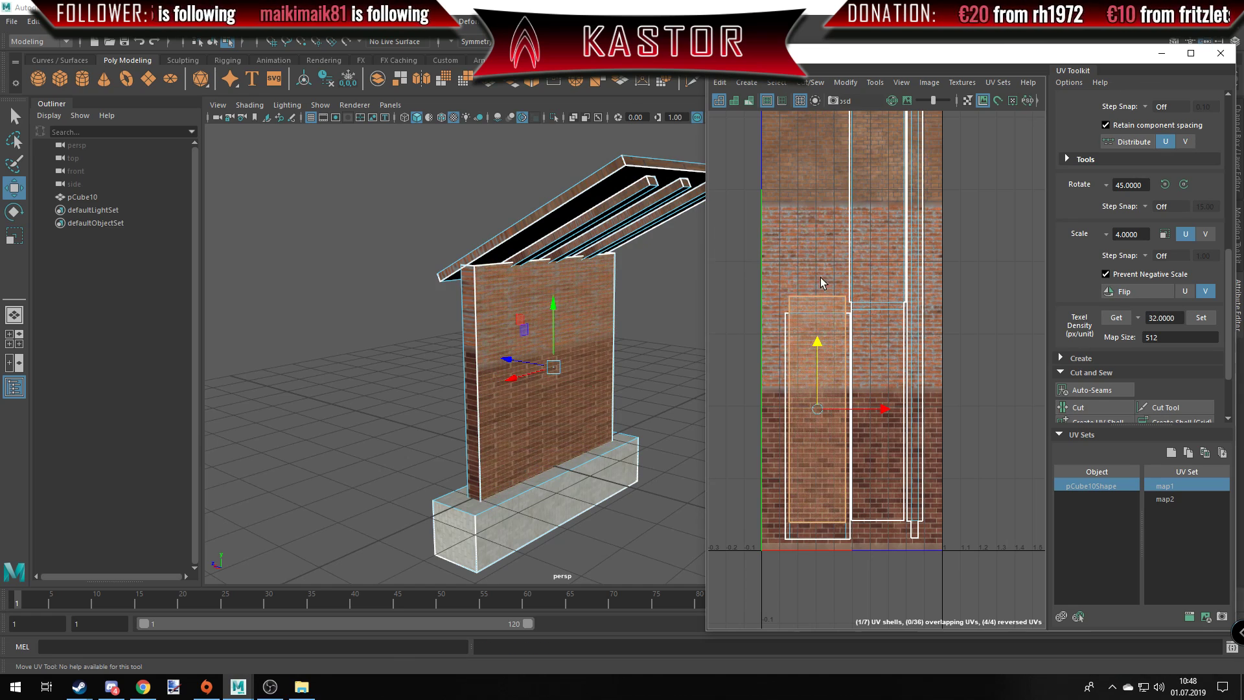
pyautogui.moveTo(814, 279); pyautogui.dragTo(815, 308)
pyautogui.keyDown('alt'); pyautogui.moveTo(503, 266); pyautogui.dragTo(518, 275); pyautogui.keyUp('alt')
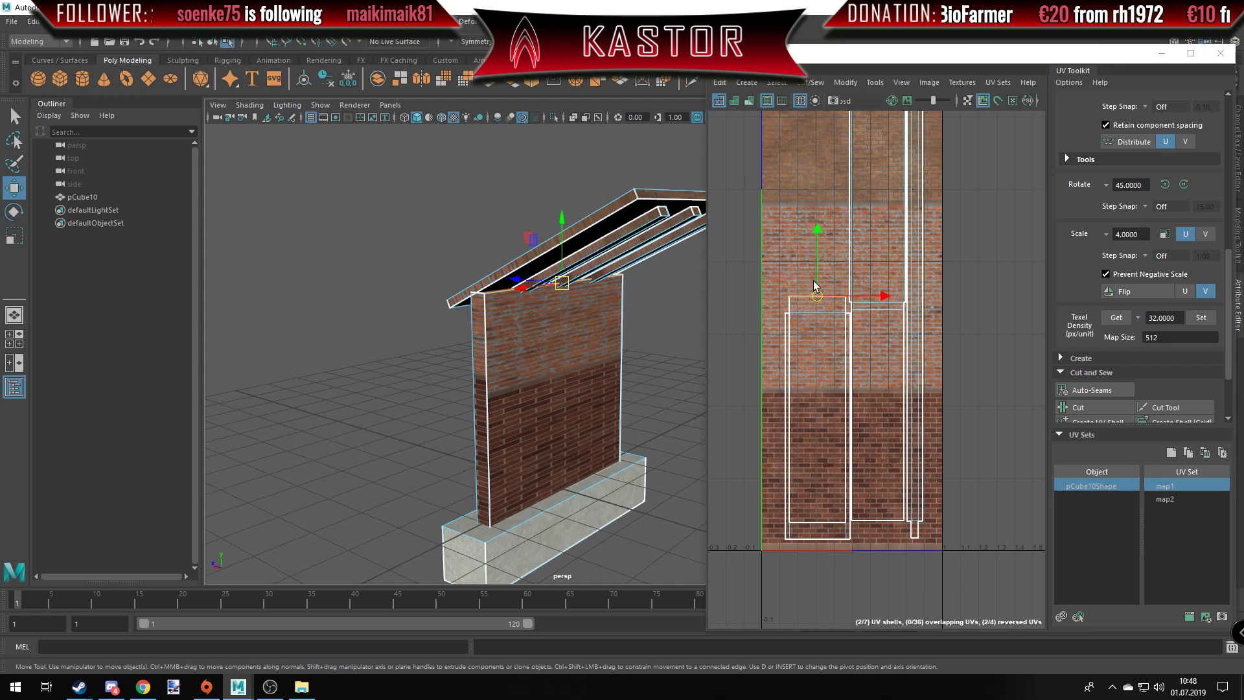
pyautogui.scroll(2, 436, 311)
pyautogui.scroll(2, 440, 311)
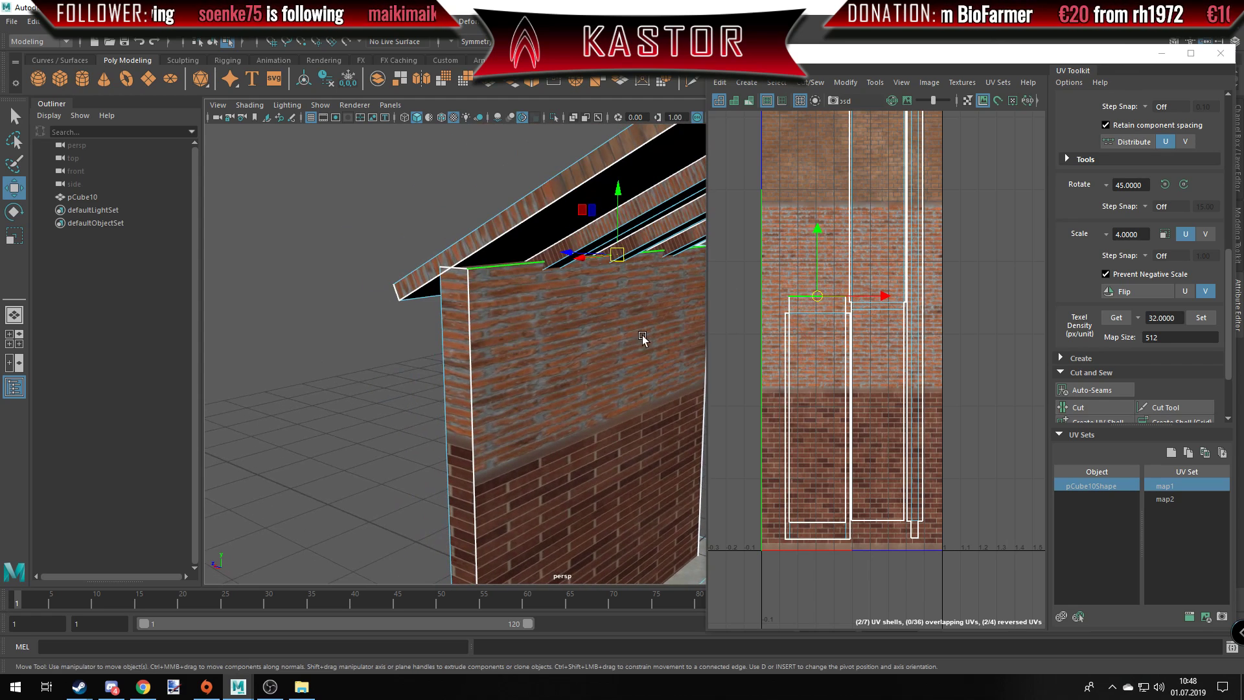
# Reselect the wall's UV shell and scale it 4.0000 in U.
pyautogui.moveTo(820, 322); pyautogui.dragTo(778, 309, button='right')
pyautogui.click(820, 324)
pyautogui.scroll(-3, 856, 318)
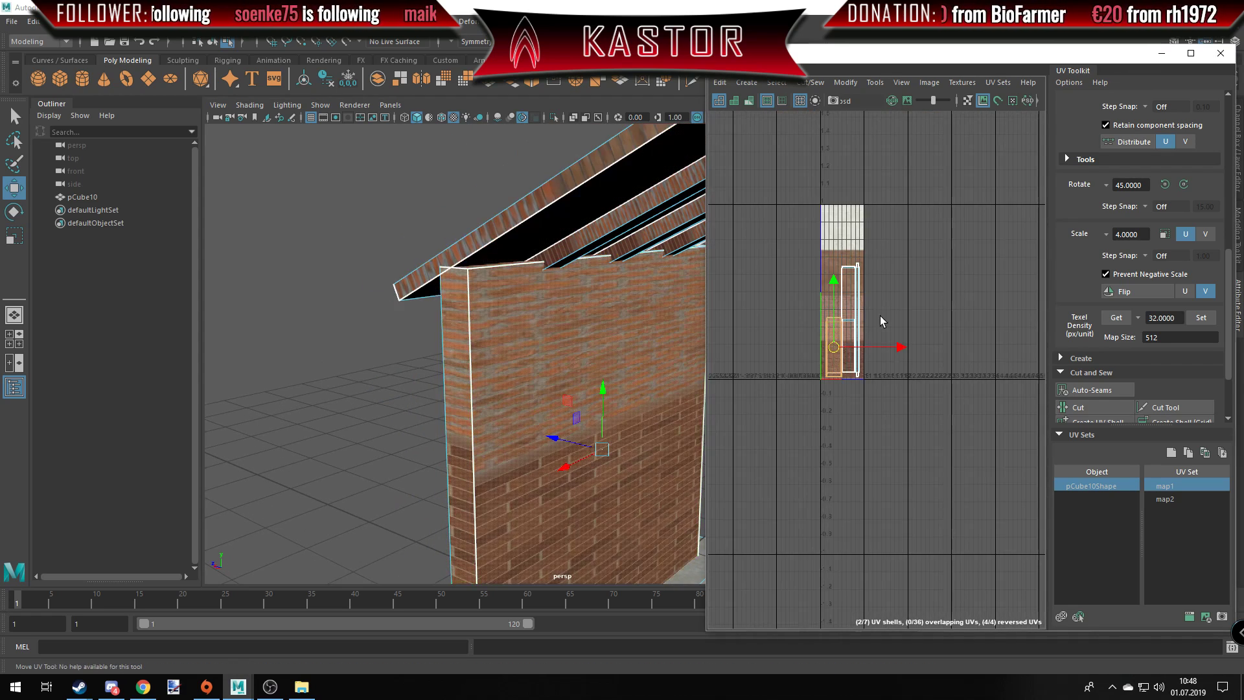
pyautogui.scroll(-3, 1134, 308)
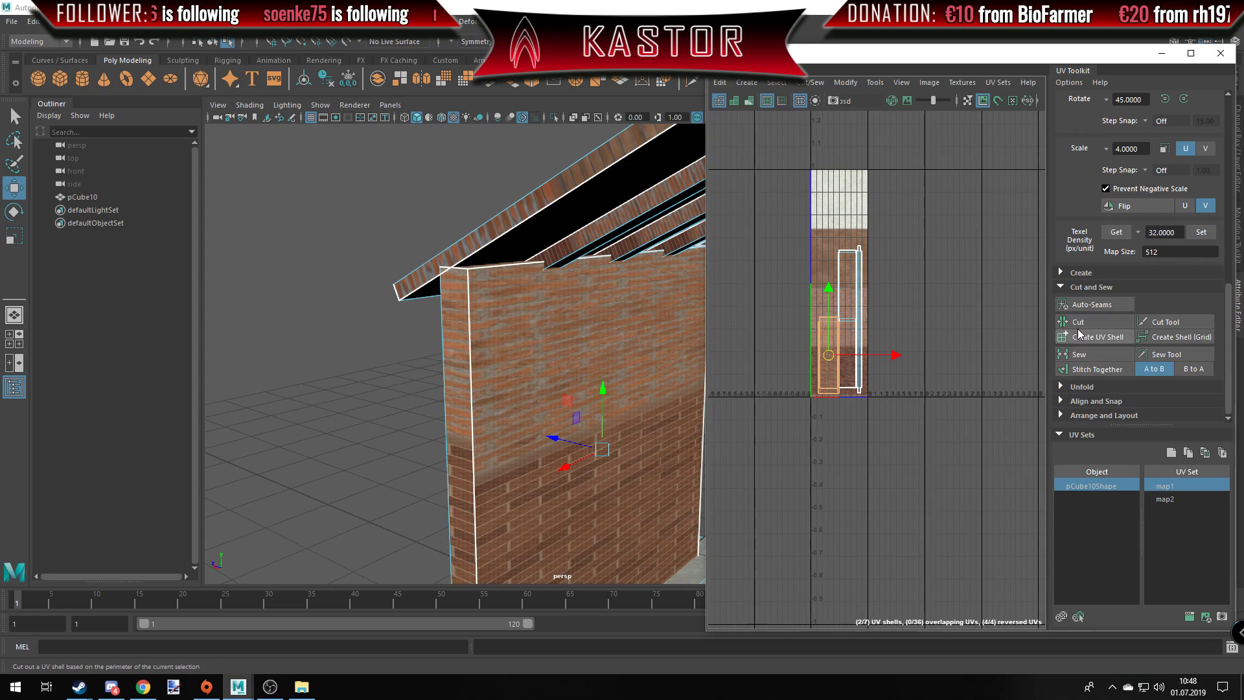
pyautogui.scroll(3, 1101, 311)
pyautogui.scroll(3, 1098, 259)
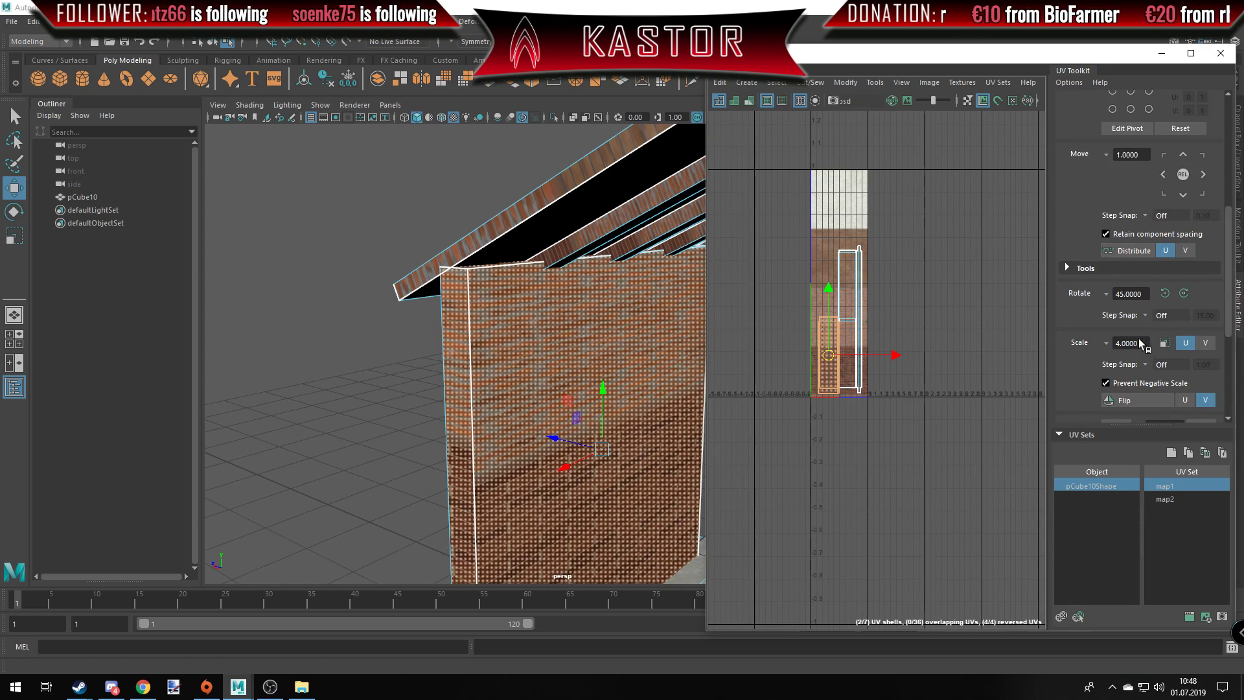
pyautogui.click(1165, 343)
# Move the wall's UV shell up the texture strip.
pyautogui.moveTo(561, 370)
pyautogui.keyDown('alt'); pyautogui.mouseDown()
pyautogui.moveTo(527, 356)
pyautogui.moveTo(658, 322)
pyautogui.moveTo(672, 353)
pyautogui.moveTo(581, 337)
pyautogui.moveTo(615, 327)
pyautogui.mouseUp(); pyautogui.keyUp('alt')
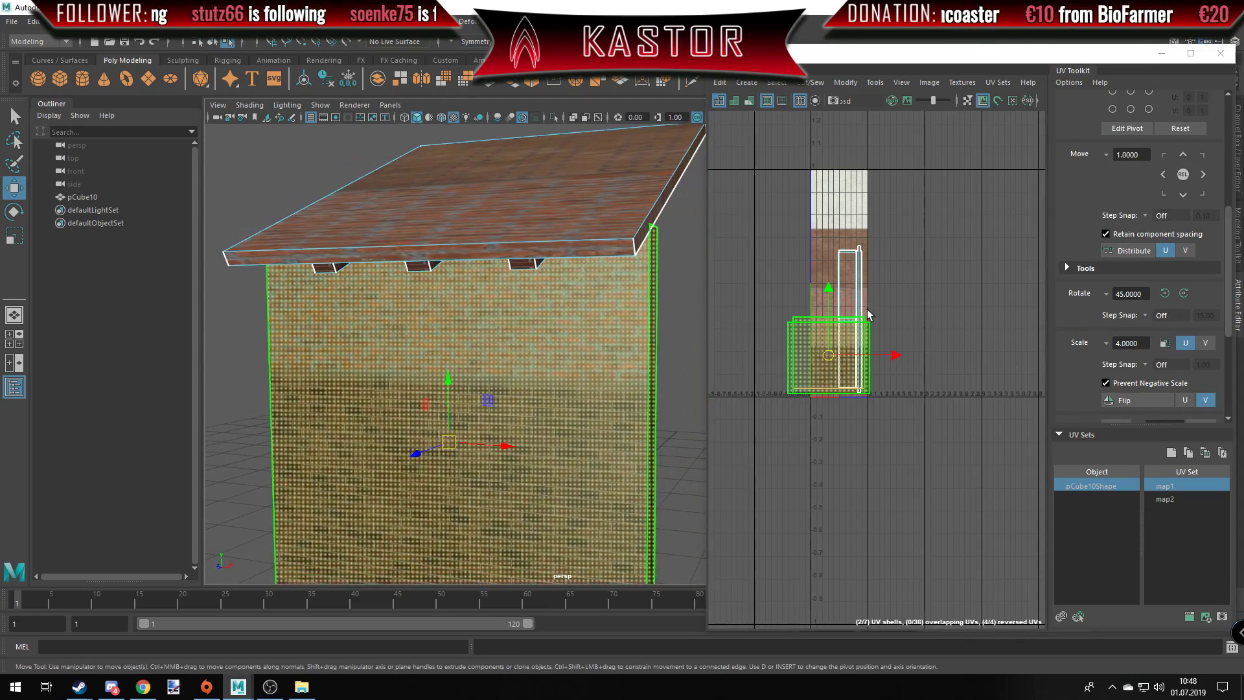
pyautogui.scroll(5, 864, 311)
pyautogui.scroll(-3, 871, 337)
pyautogui.scroll(2, 885, 377)
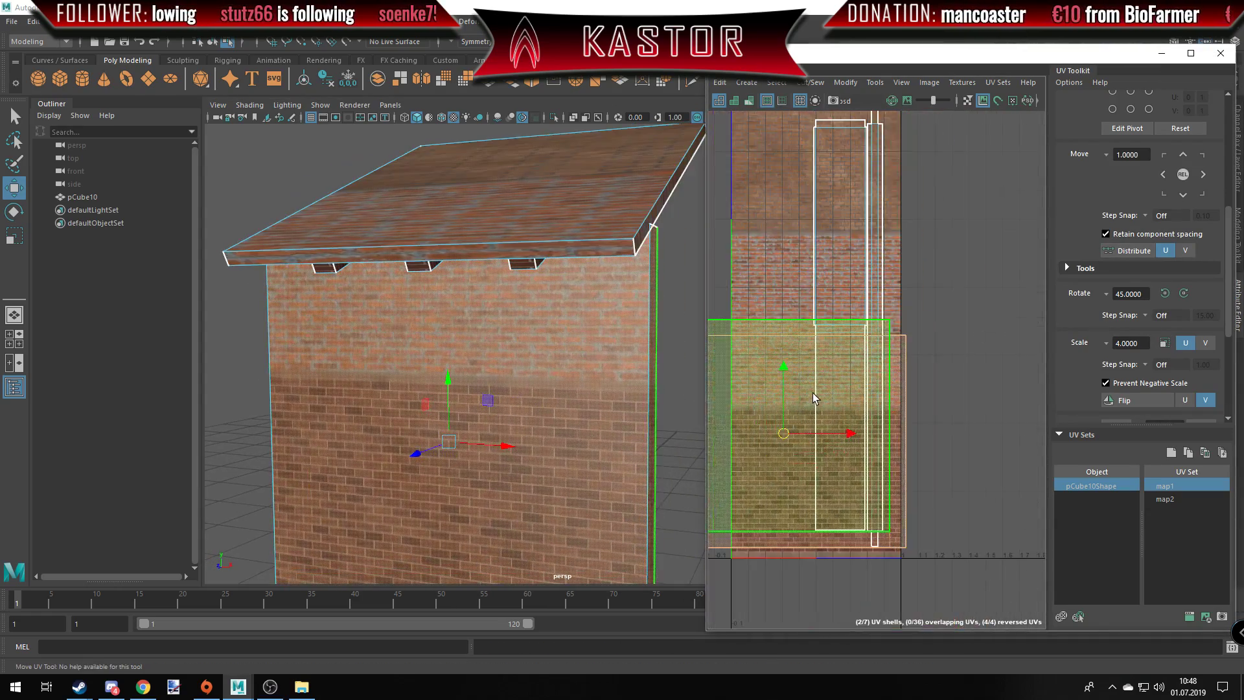
pyautogui.scroll(-1, 868, 395)
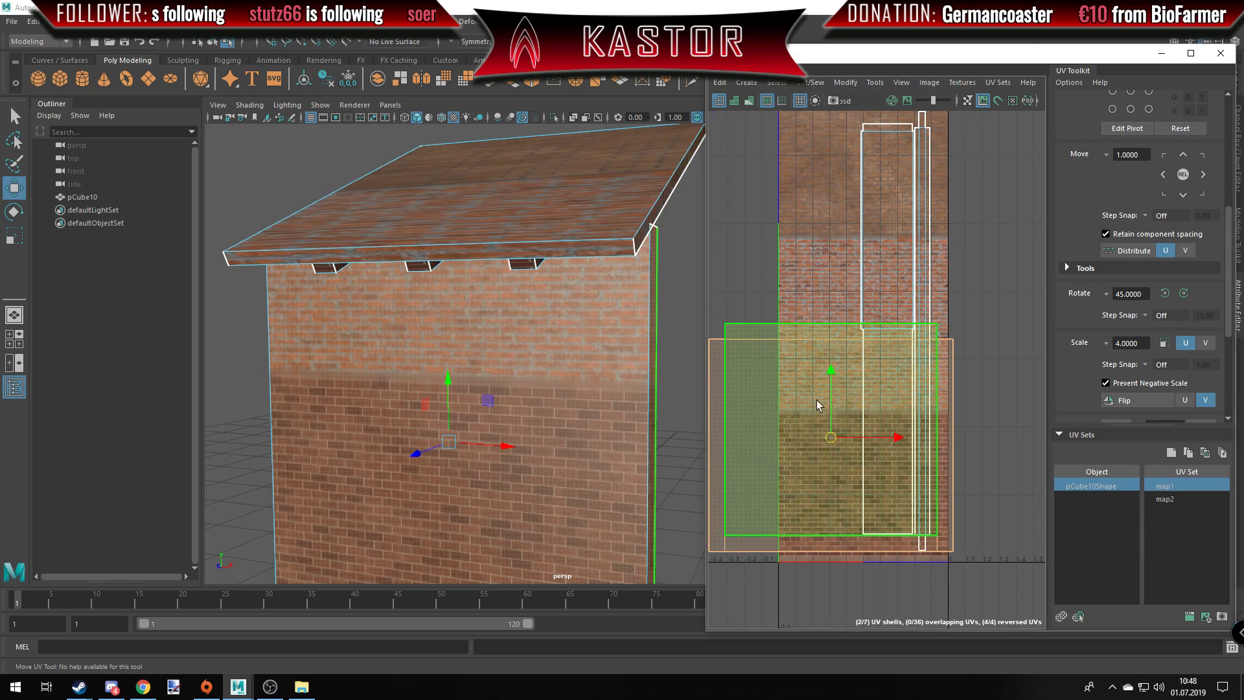
pyautogui.moveTo(816, 405)
pyautogui.mouseDown()
pyautogui.moveTo(852, 230)
pyautogui.moveTo(858, 285)
pyautogui.moveTo(819, 324)
pyautogui.mouseUp()
# Scale the brick UV shell down and nudge it onto the lighter brick area.
pyautogui.press('r')
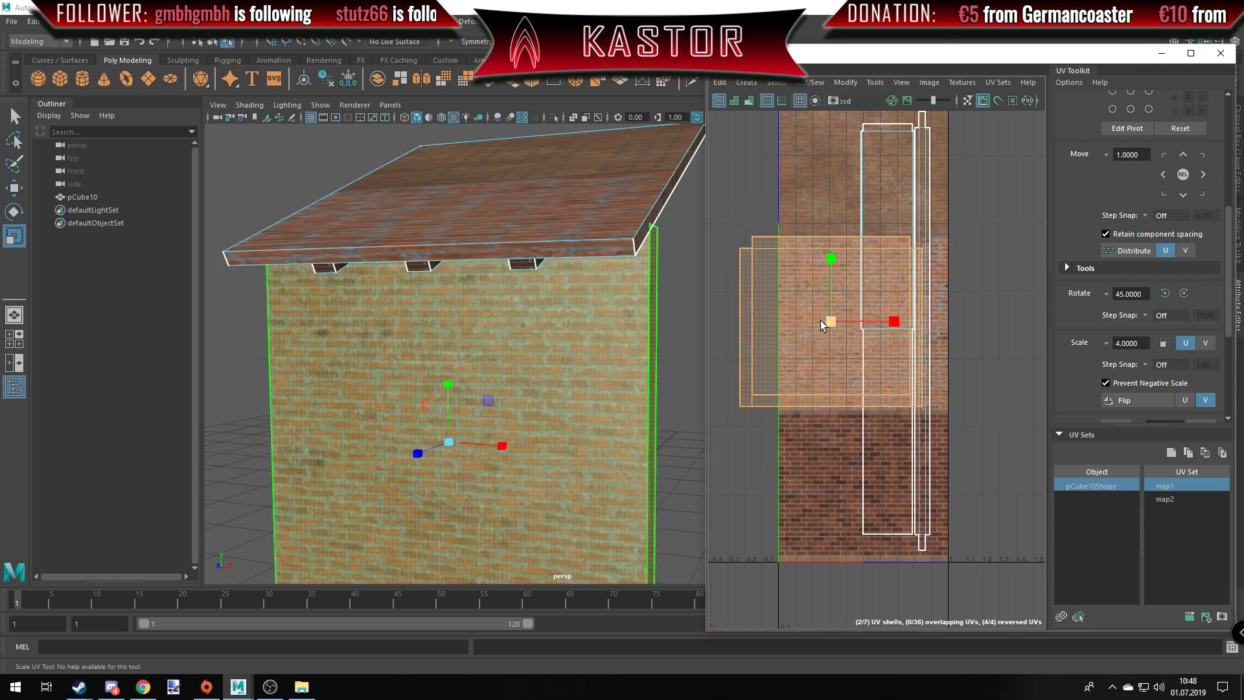
pyautogui.scroll(3, 823, 323)
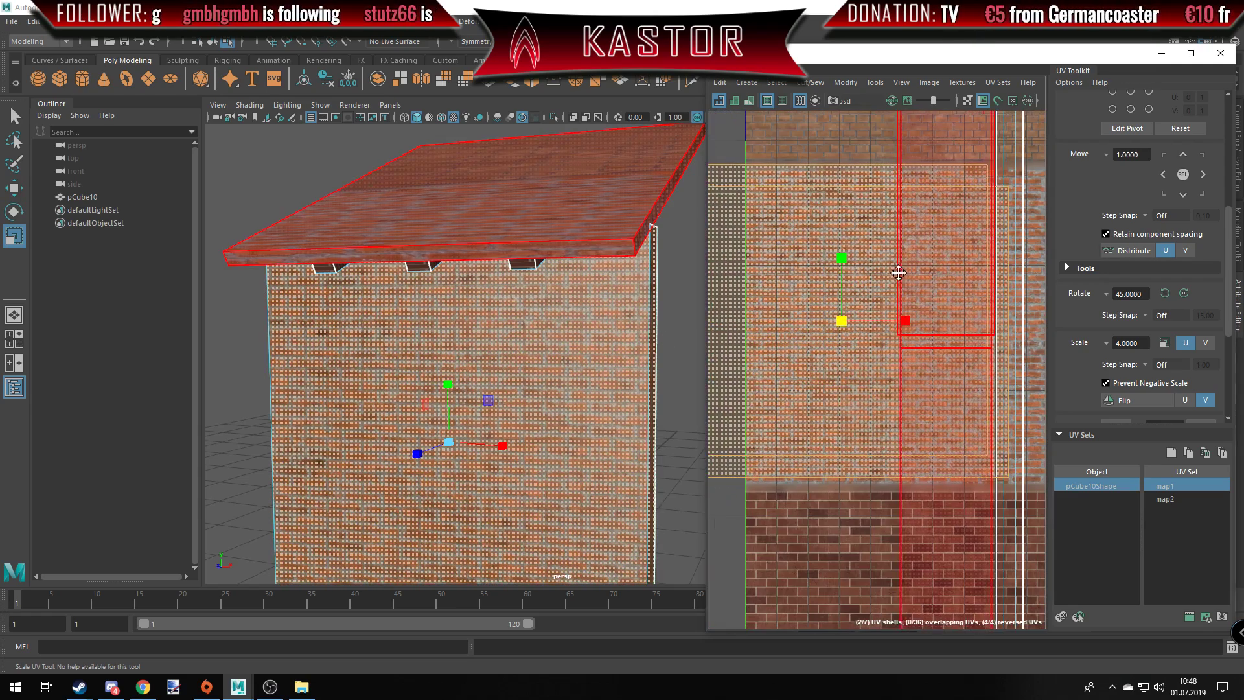
pyautogui.moveTo(898, 273)
pyautogui.keyDown('alt'); pyautogui.mouseDown(button='middle')
pyautogui.moveTo(834, 314)
pyautogui.moveTo(936, 297)
pyautogui.mouseUp(button='middle'); pyautogui.keyUp('alt')
pyautogui.click(908, 303)
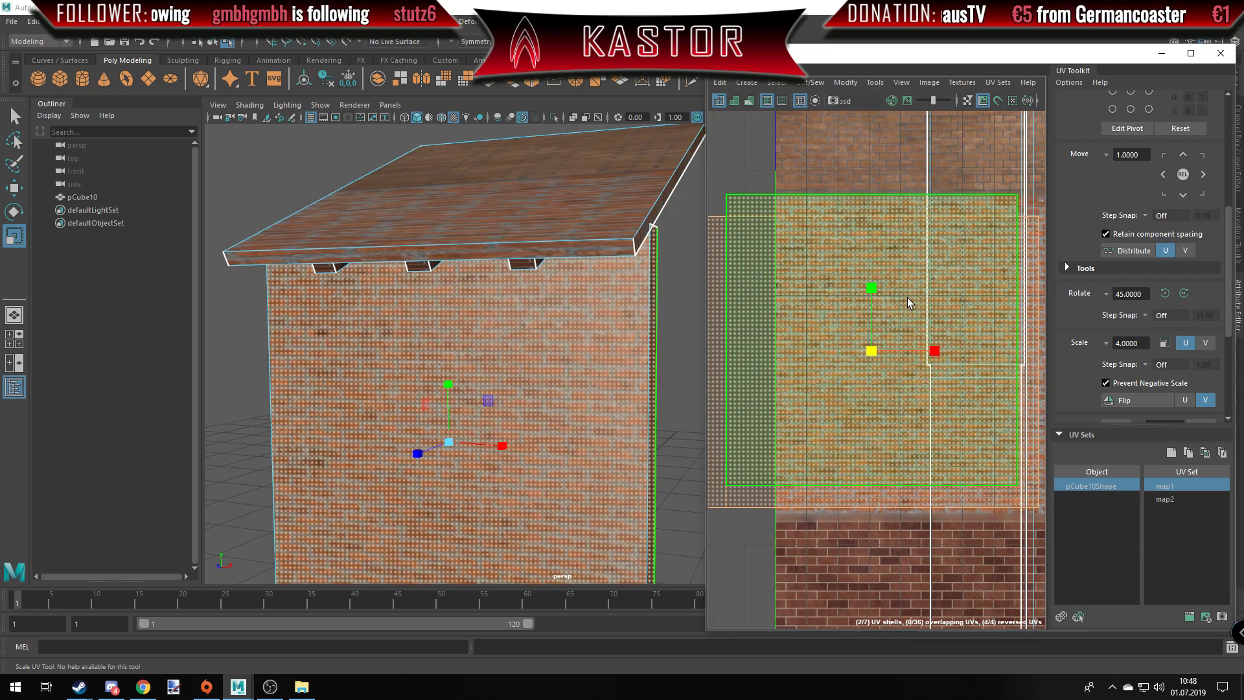
pyautogui.moveTo(872, 315); pyautogui.dragTo(874, 318)
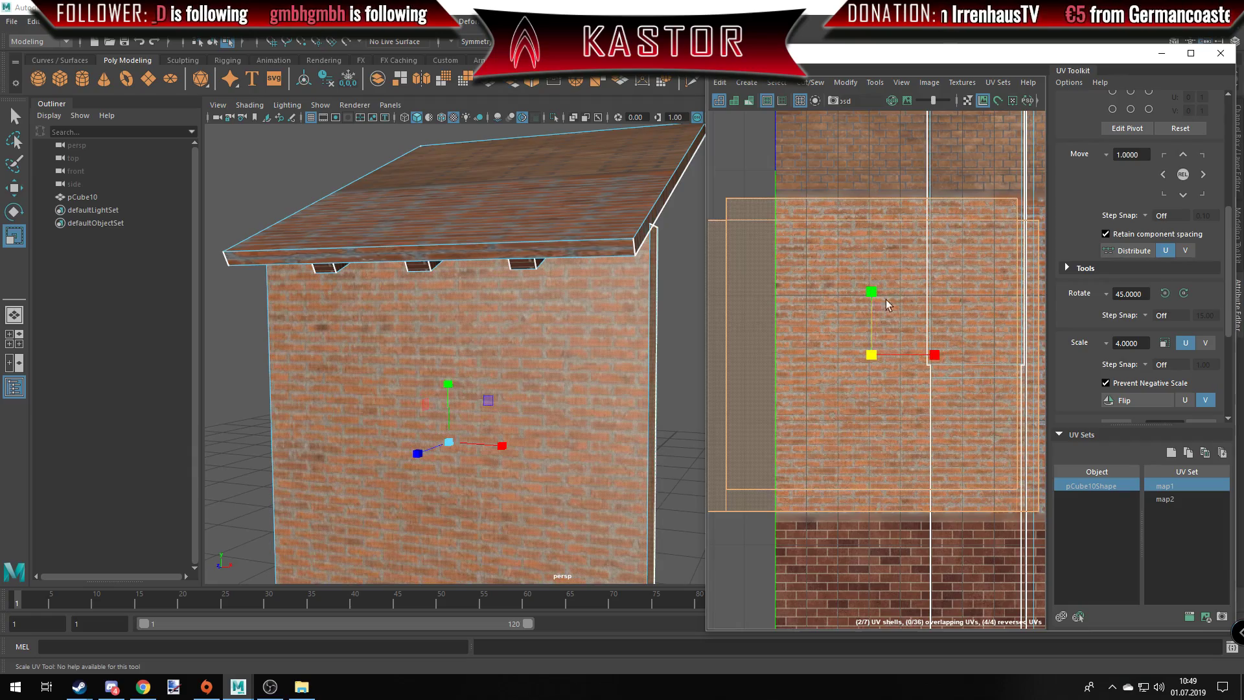
pyautogui.keyDown('alt'); pyautogui.moveTo(887, 305); pyautogui.dragTo(847, 327, button='middle'); pyautogui.keyUp('alt')
pyautogui.moveTo(654, 363)
pyautogui.keyDown('alt'); pyautogui.mouseDown()
pyautogui.moveTo(607, 347)
pyautogui.moveTo(519, 379)
pyautogui.moveTo(522, 391)
pyautogui.mouseUp(); pyautogui.keyUp('alt')
pyautogui.scroll(-3, 875, 312)
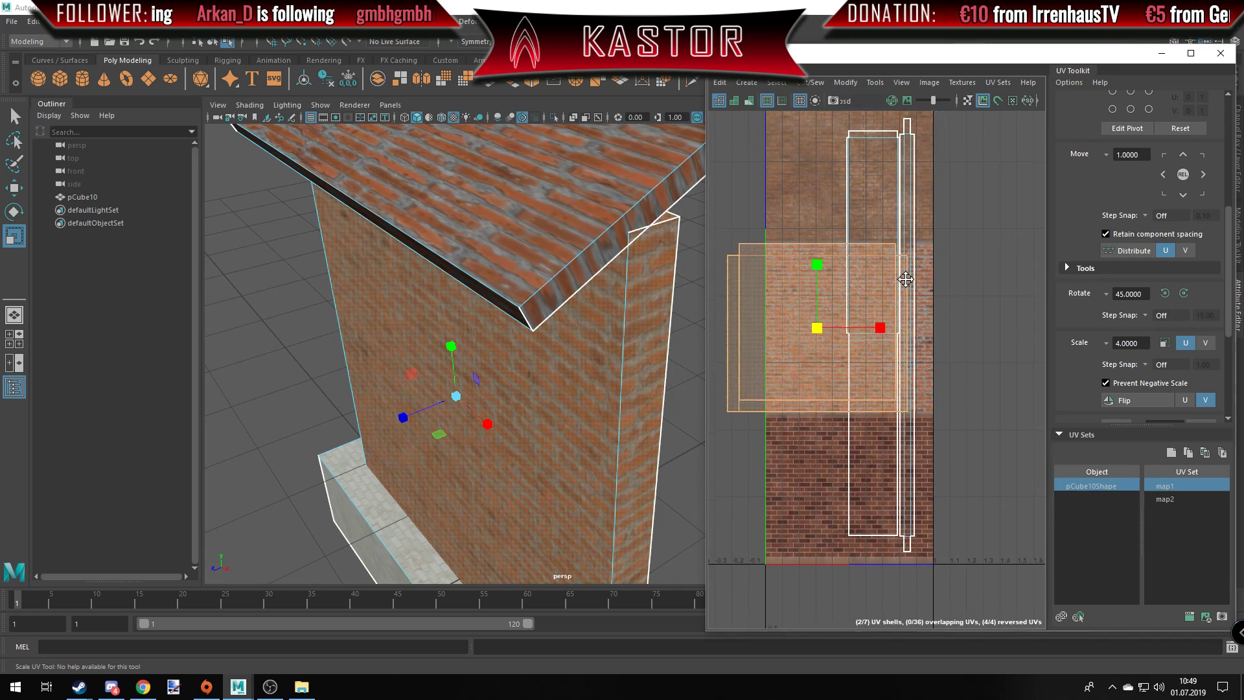
pyautogui.keyDown('alt'); pyautogui.moveTo(801, 235); pyautogui.dragTo(905, 316, button='middle'); pyautogui.keyUp('alt')
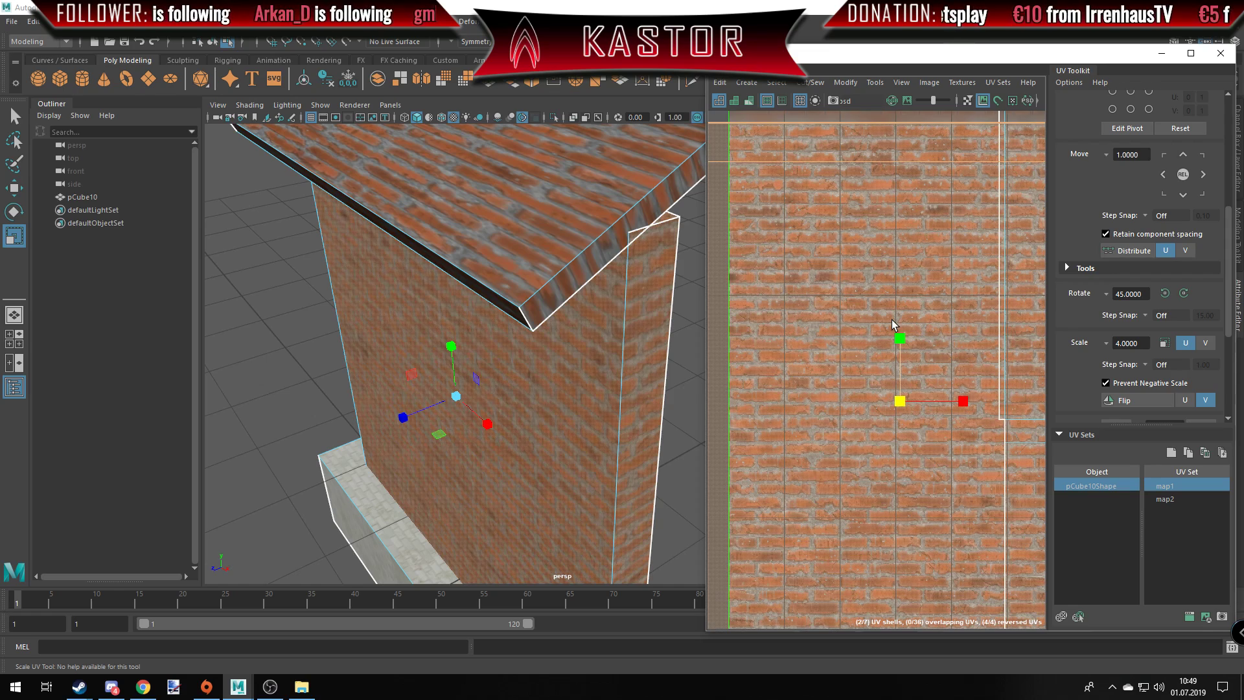
# Reselect the wall's UV shells, inspect the tiled brick wall, and reveal phongE4's attributes.
pyautogui.press('w')
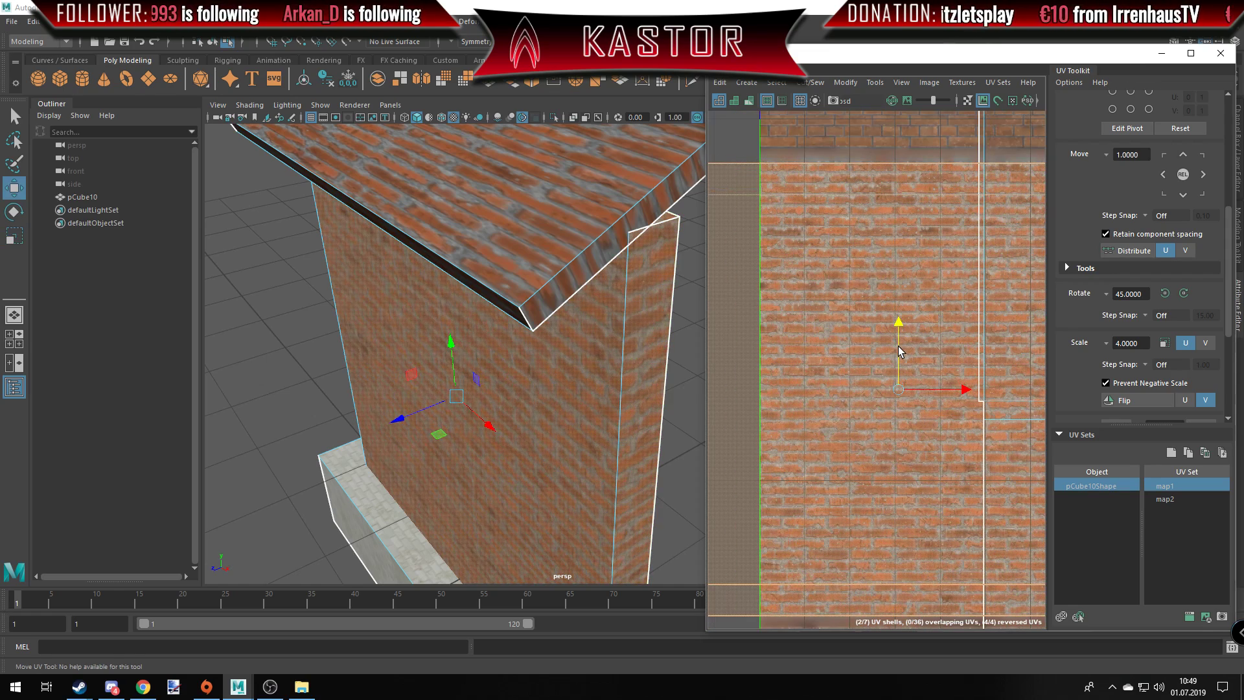
pyautogui.moveTo(899, 348)
pyautogui.mouseDown()
pyautogui.moveTo(693, 517)
pyautogui.moveTo(646, 228)
pyautogui.mouseUp()
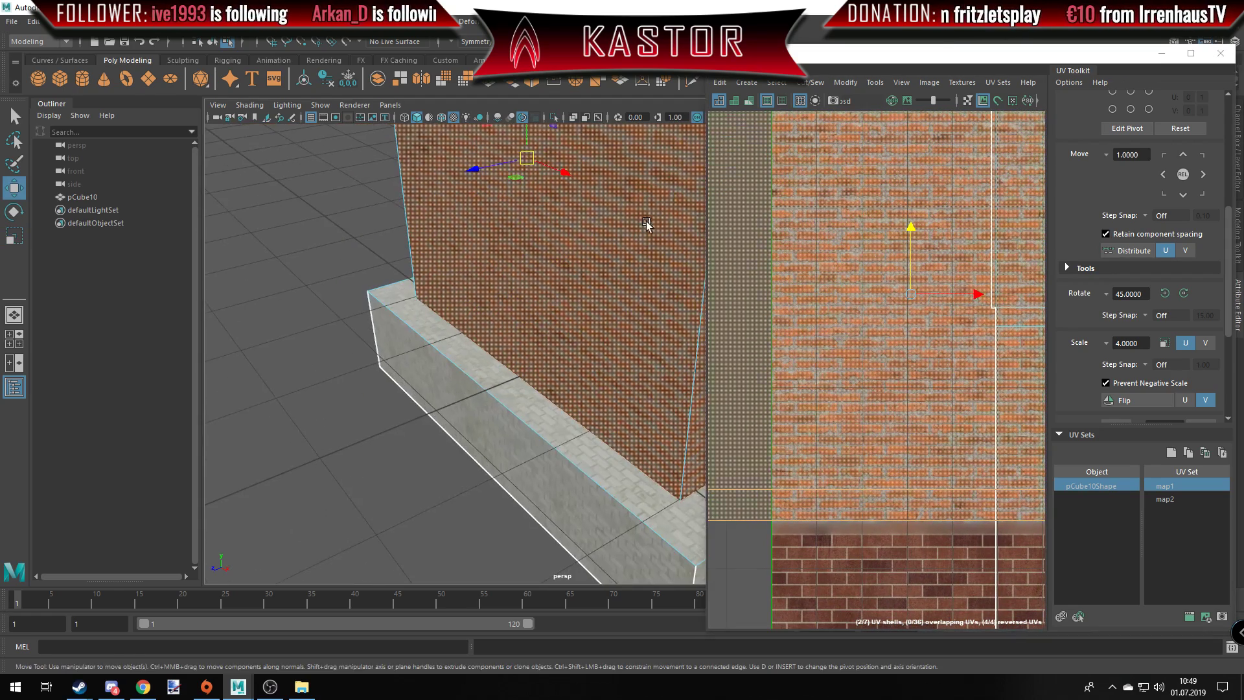
pyautogui.moveTo(608, 383)
pyautogui.keyDown('alt'); pyautogui.mouseDown(button='right')
pyautogui.moveTo(529, 353)
pyautogui.moveTo(585, 363)
pyautogui.mouseUp(button='right'); pyautogui.keyUp('alt')
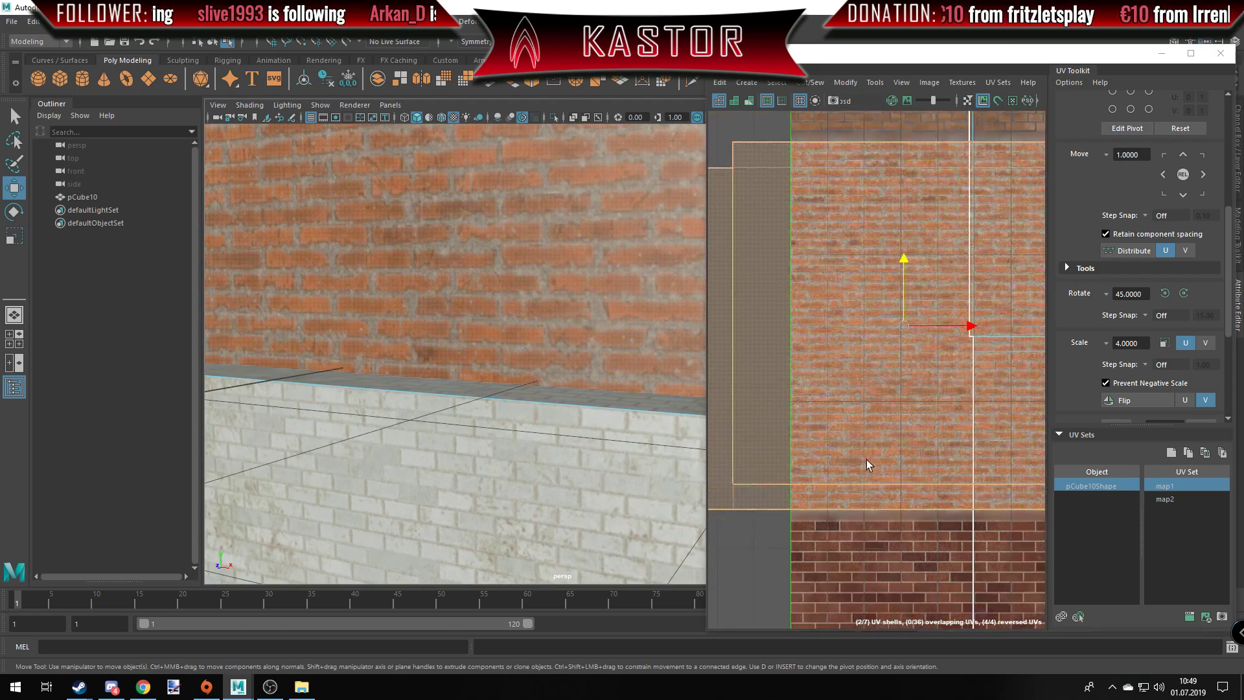
pyautogui.scroll(-3, 907, 298)
pyautogui.click(936, 447)
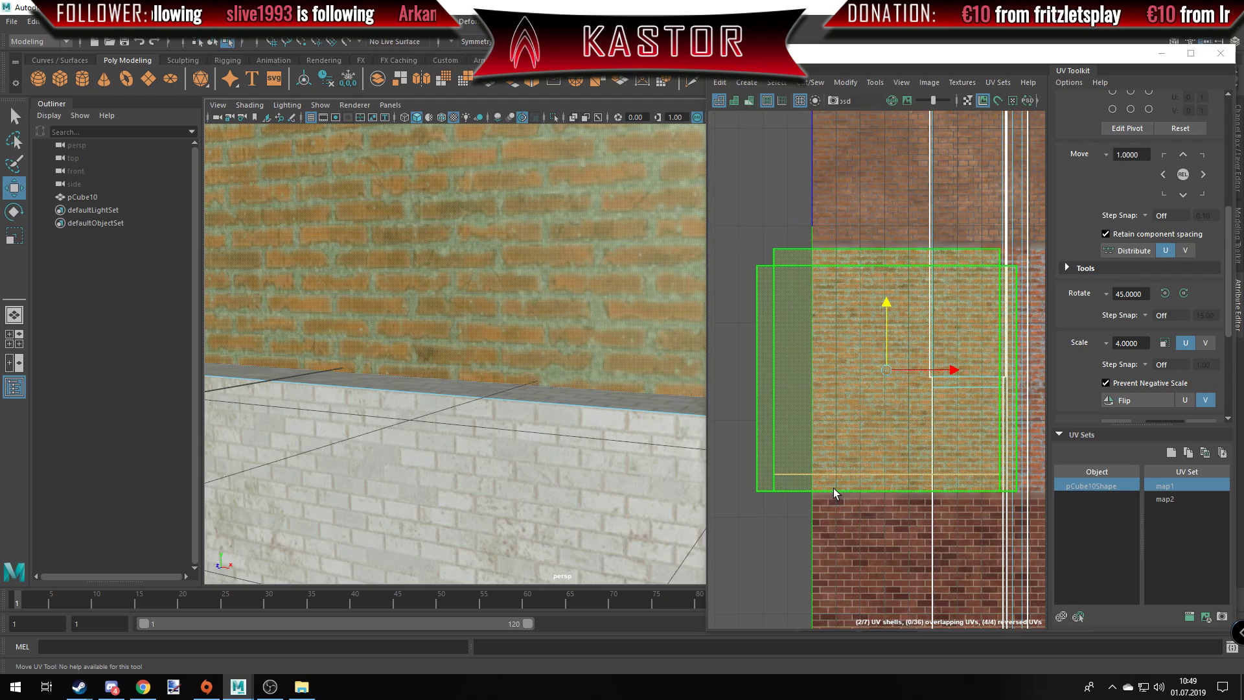
pyautogui.press('f')
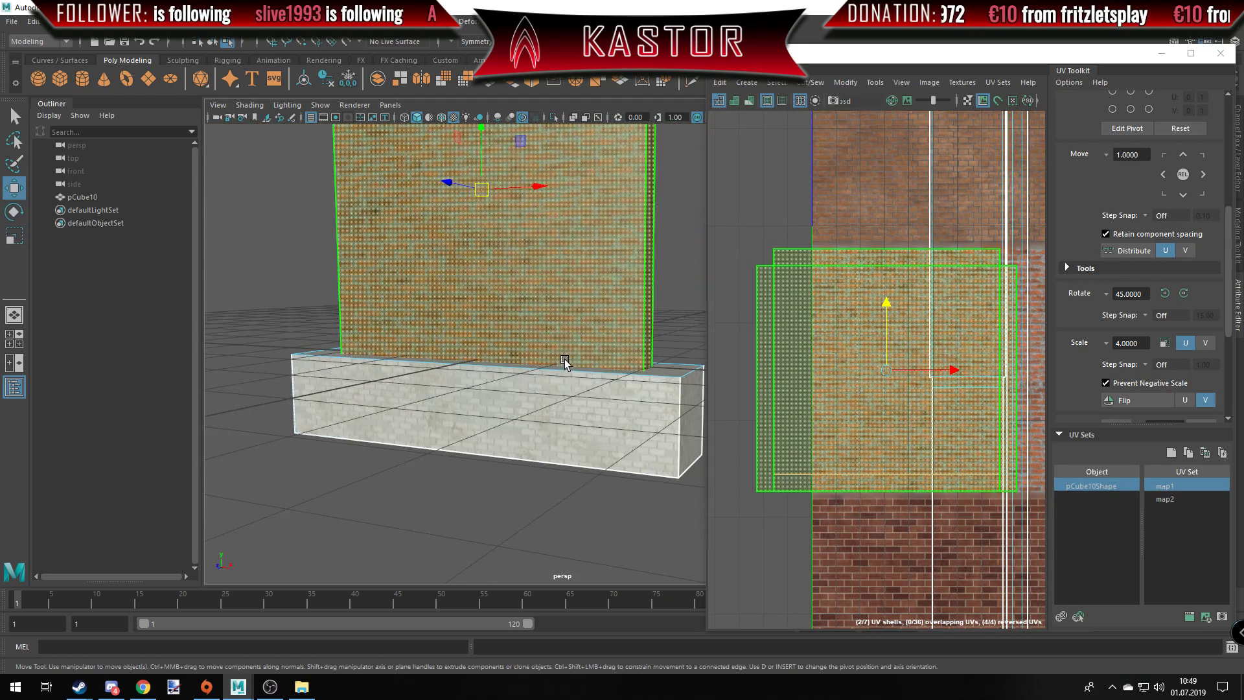
pyautogui.press('F8')
pyautogui.moveTo(636, 280)
pyautogui.keyDown('alt'); pyautogui.mouseDown()
pyautogui.moveTo(569, 313)
pyautogui.moveTo(569, 268)
pyautogui.moveTo(591, 243)
pyautogui.mouseUp(); pyautogui.keyUp('alt')
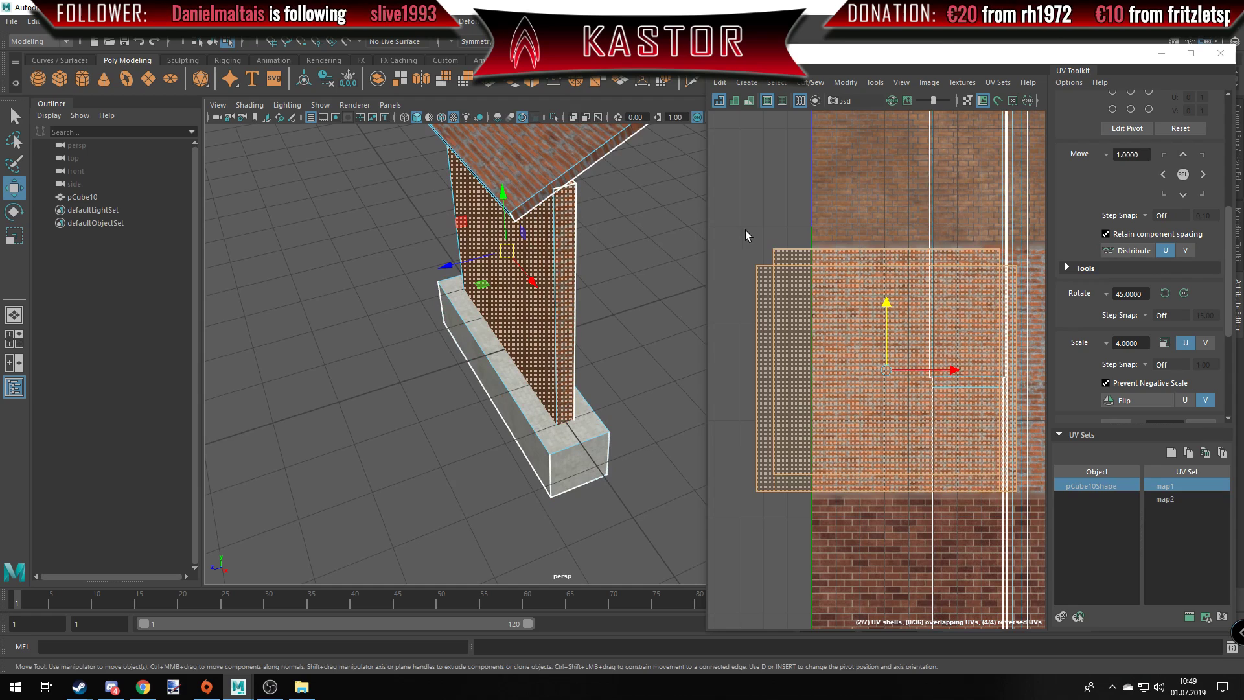
pyautogui.scroll(-5, 861, 341)
pyautogui.keyDown('alt'); pyautogui.moveTo(417, 306); pyautogui.dragTo(453, 259); pyautogui.keyUp('alt')
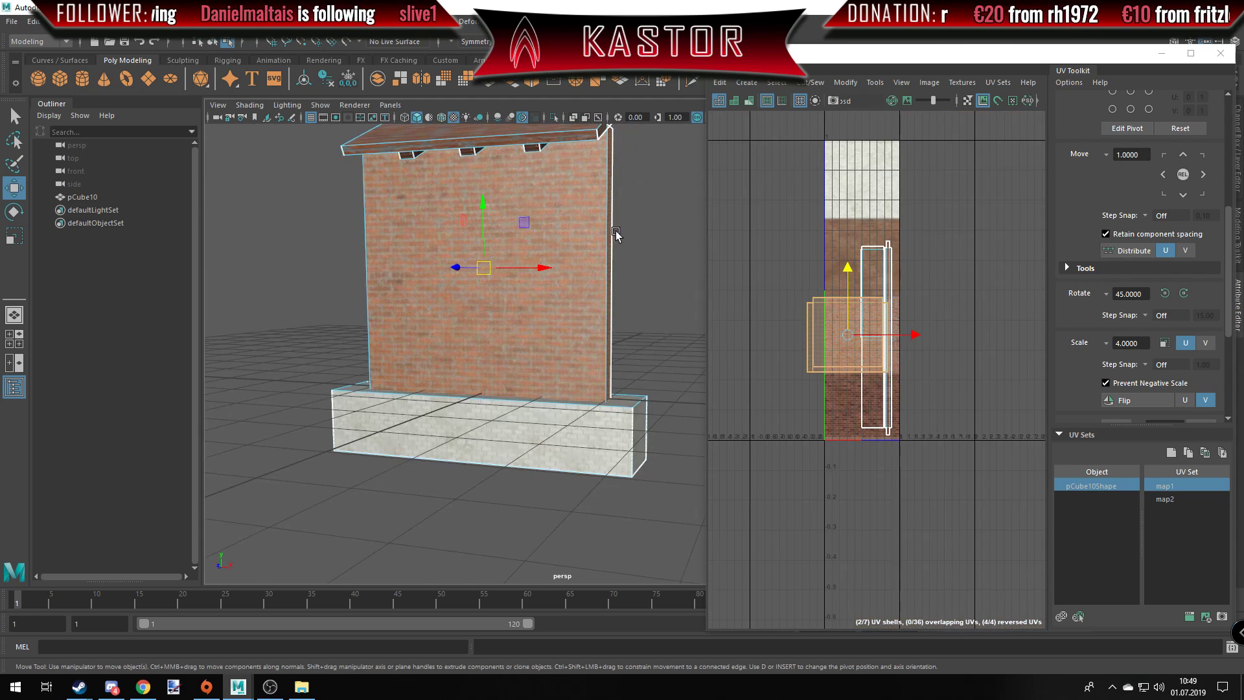
pyautogui.scroll(-3, 842, 332)
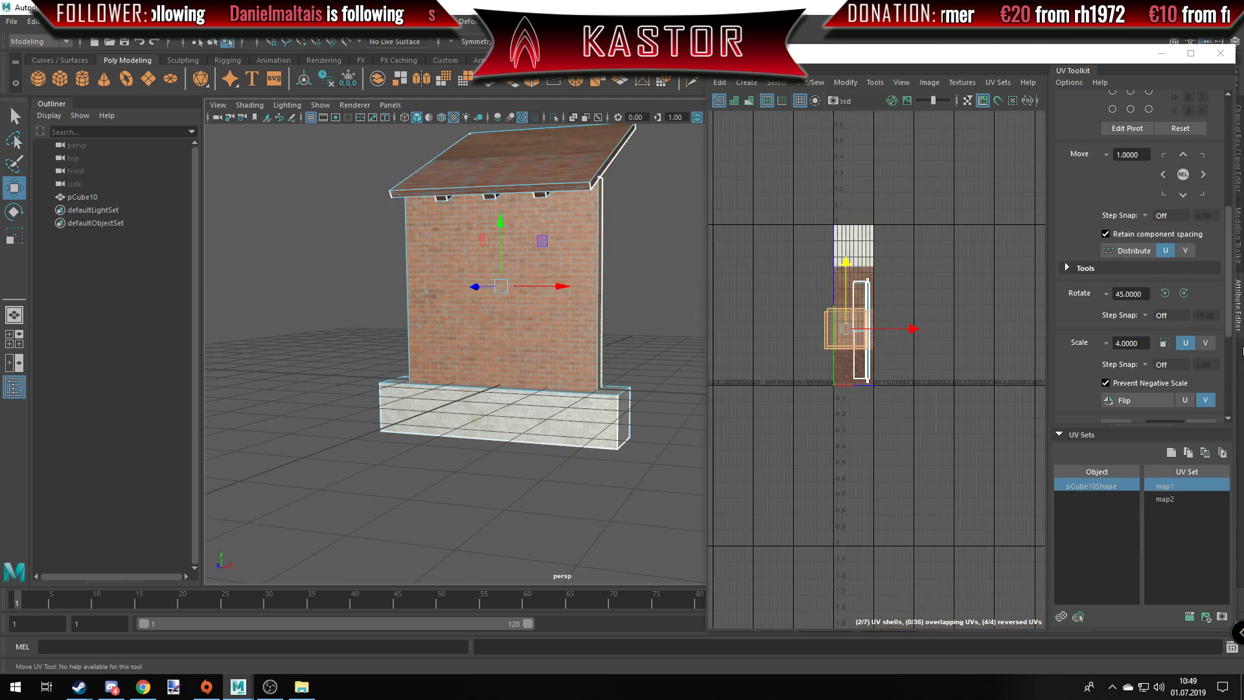
pyautogui.moveTo(1123, 58); pyautogui.dragTo(924, 57)
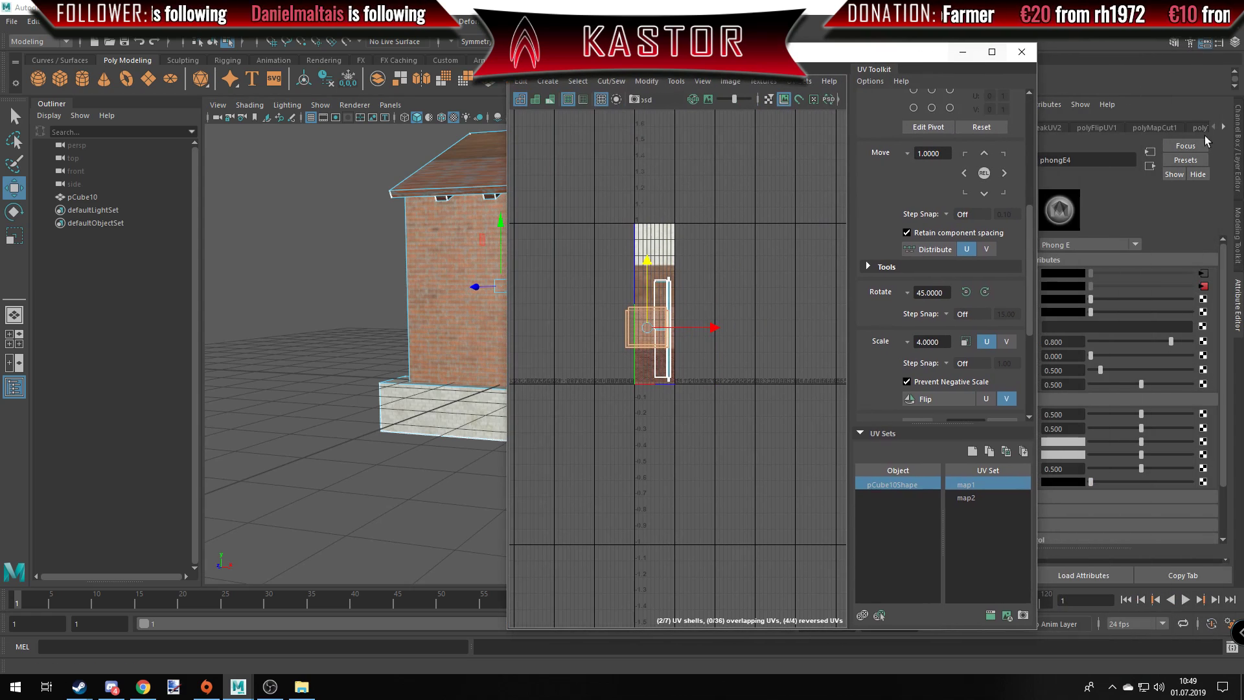
# Switch psdFileTex4 to its Array -4 layer.
pyautogui.click(1203, 273)
pyautogui.scroll(-1, 1153, 458)
pyautogui.click(1152, 459)
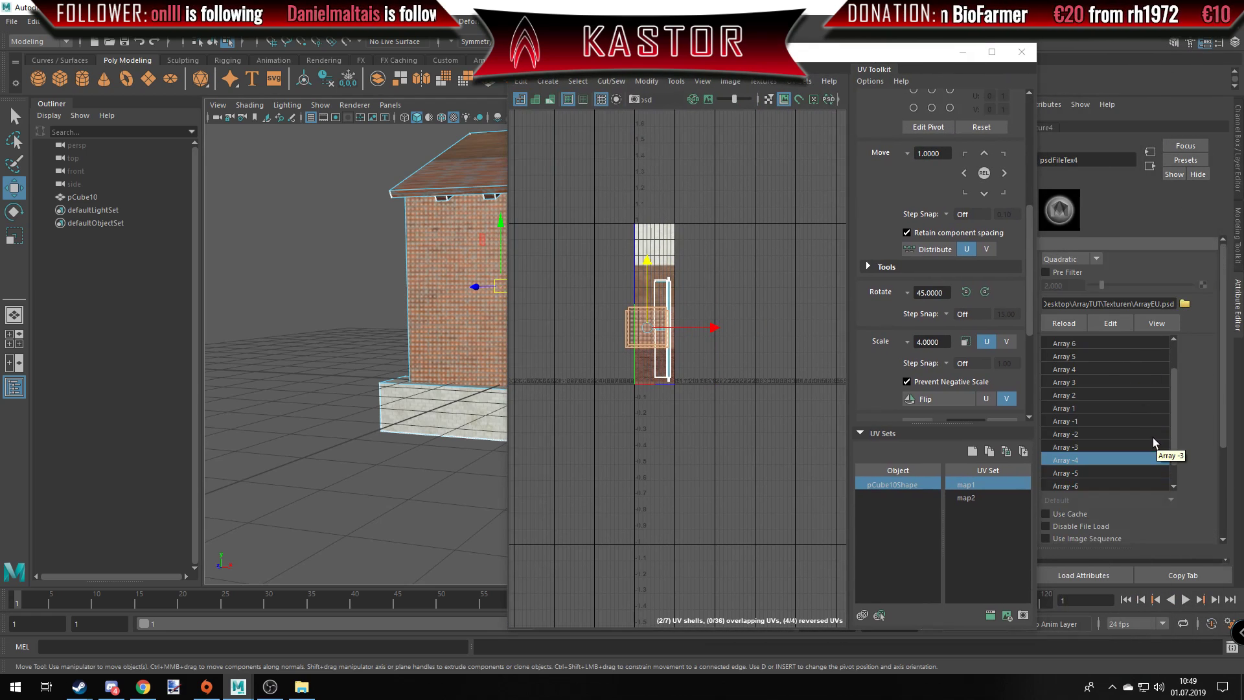
pyautogui.scroll(-1, 771, 207)
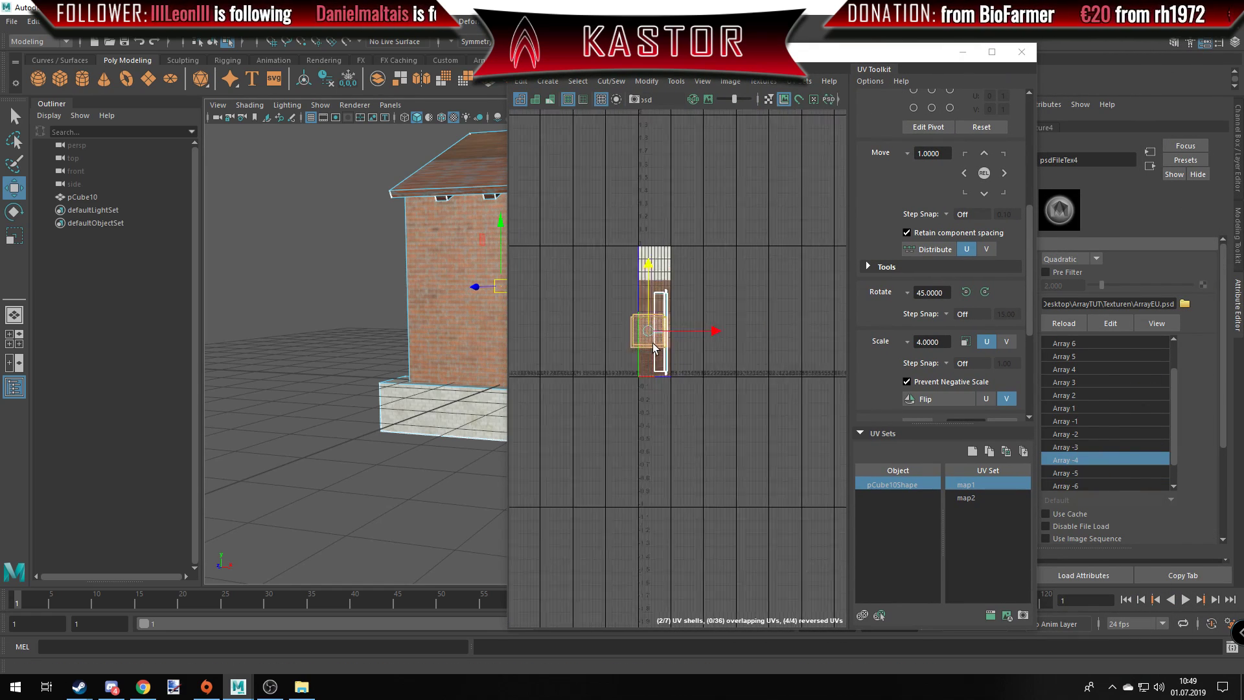
pyautogui.scroll(-1, 745, 272)
pyautogui.scroll(-1, 729, 306)
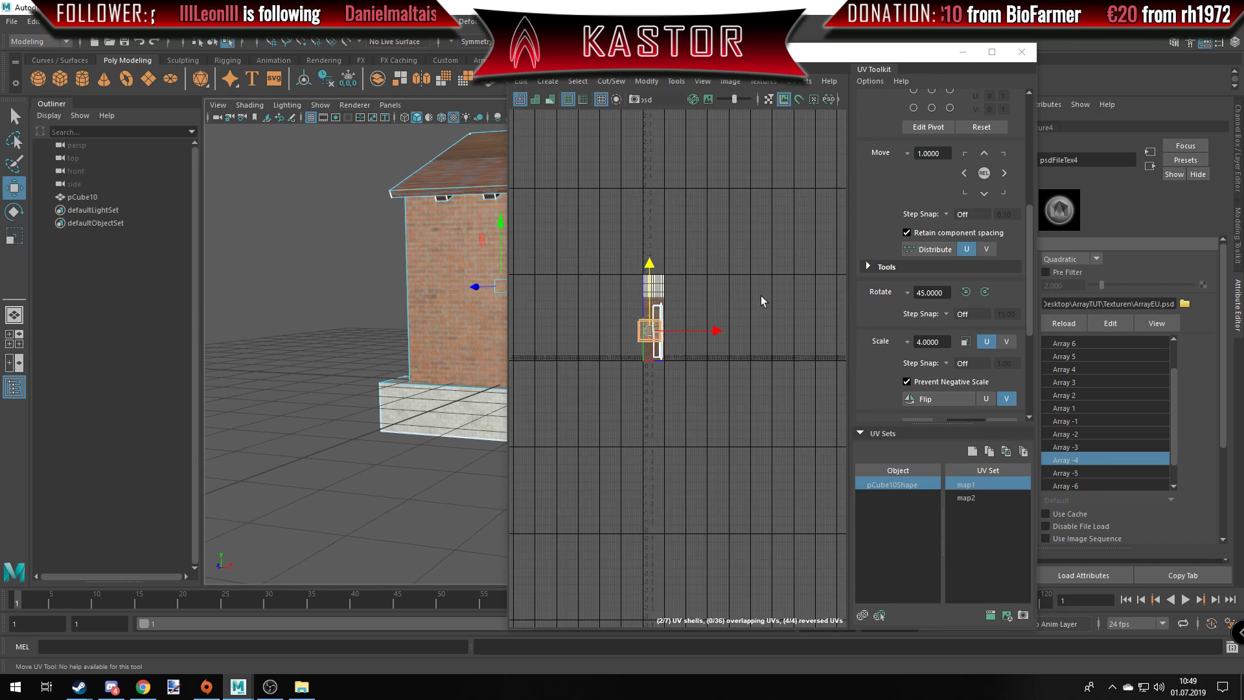
# Move the selected UV shell down one unit in V.
pyautogui.click(983, 195)
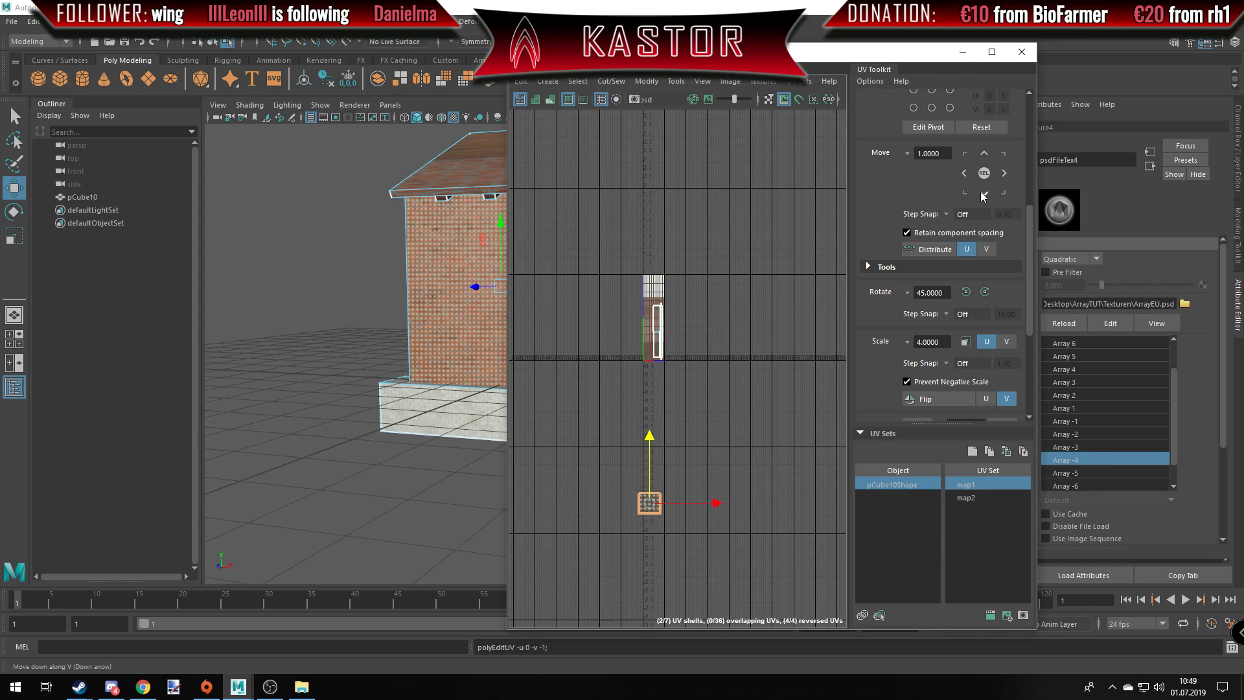
pyautogui.scroll(-2, 627, 493)
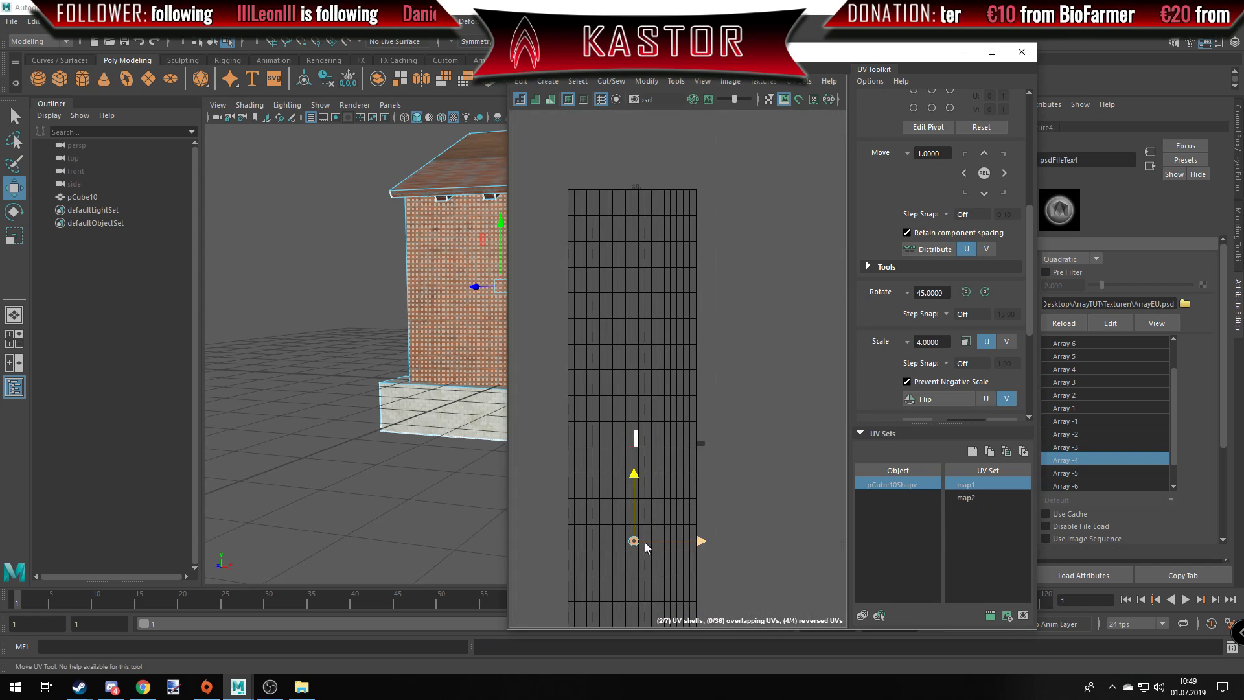
pyautogui.keyDown('alt'); pyautogui.moveTo(635, 482); pyautogui.dragTo(635, 382, button='middle'); pyautogui.keyUp('alt')
pyautogui.scroll(5, 710, 391)
pyautogui.moveTo(710, 391)
pyautogui.keyDown('alt'); pyautogui.mouseDown(button='middle')
pyautogui.moveTo(552, 414)
pyautogui.moveTo(552, 390)
pyautogui.mouseUp(button='middle'); pyautogui.keyUp('alt')
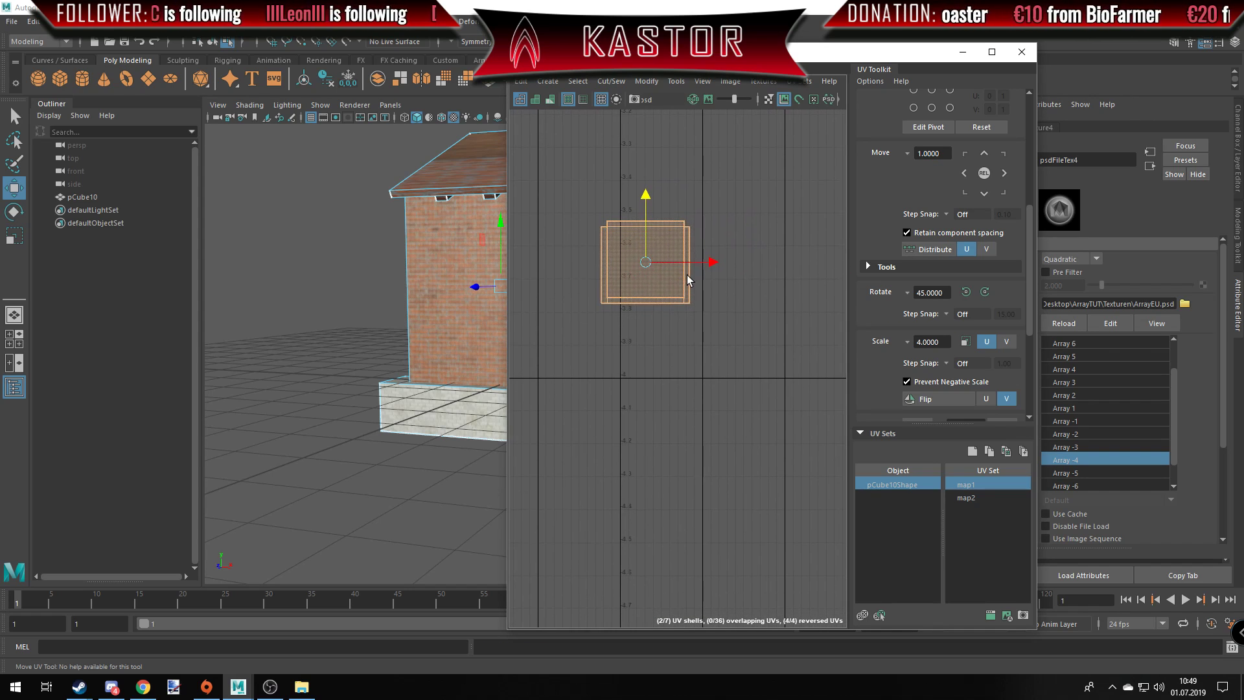
pyautogui.scroll(-1, 660, 266)
pyautogui.keyDown('alt'); pyautogui.moveTo(448, 253); pyautogui.dragTo(457, 288); pyautogui.keyUp('alt')
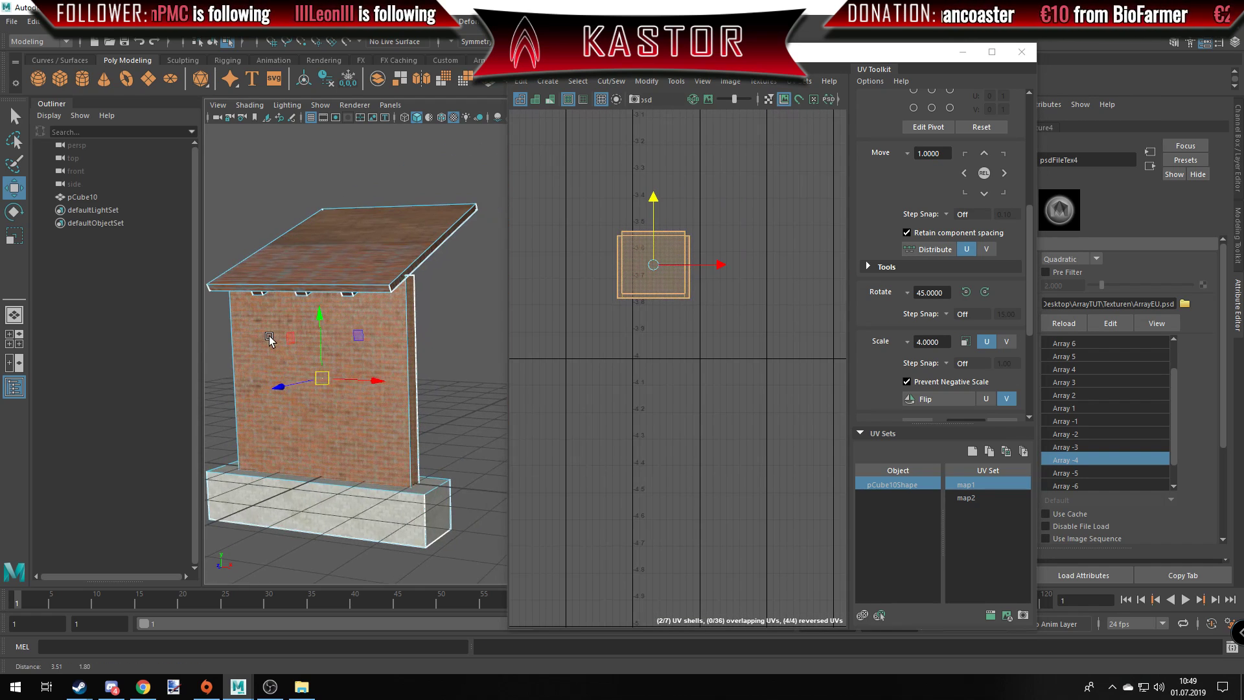
# Return the wall model to Object Mode selection.
pyautogui.rightClick(434, 279)
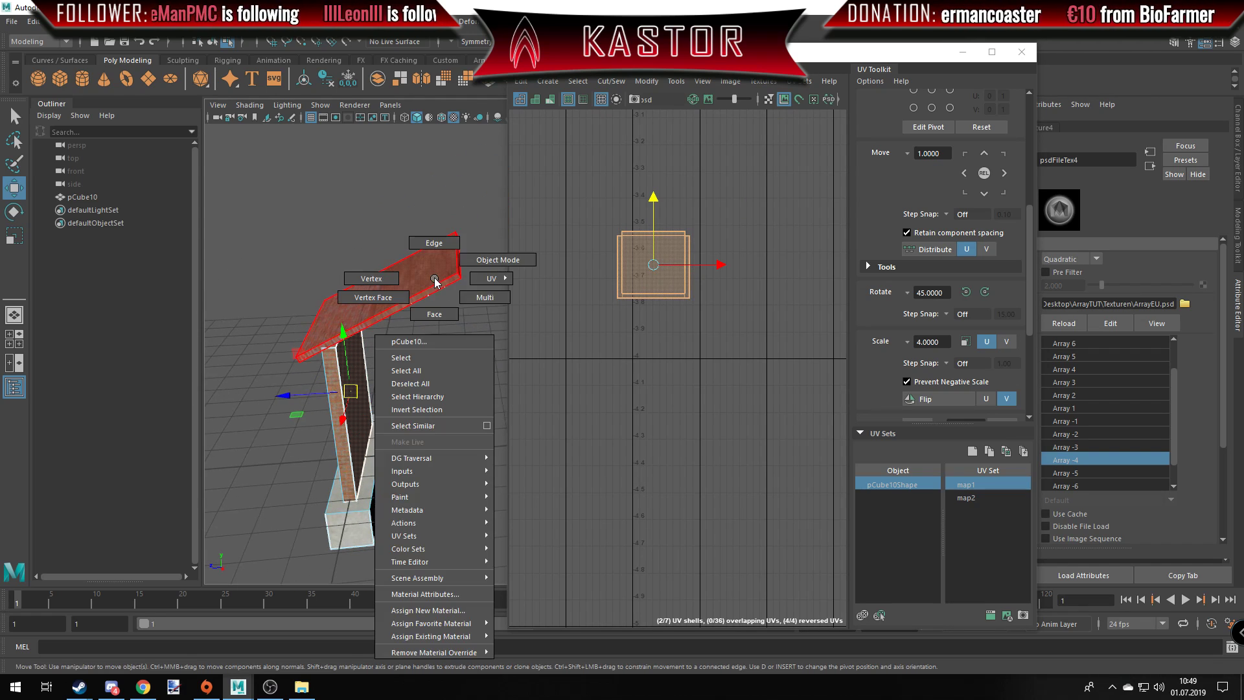
pyautogui.click(489, 260)
pyautogui.moveTo(454, 272)
pyautogui.keyDown('alt'); pyautogui.mouseDown()
pyautogui.moveTo(476, 317)
pyautogui.moveTo(501, 281)
pyautogui.mouseUp(); pyautogui.keyUp('alt')
pyautogui.scroll(5, 476, 317)
pyautogui.scroll(-4, 502, 281)
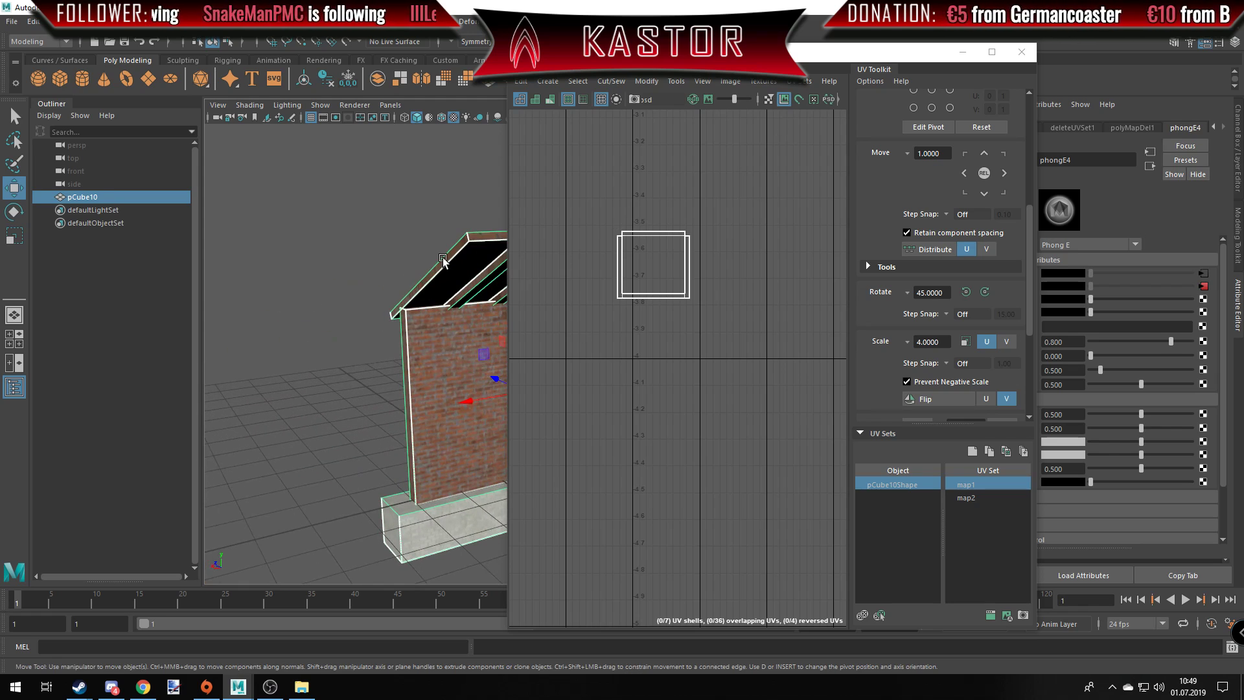
pyautogui.moveTo(442, 258); pyautogui.dragTo(508, 260, button='right')
pyautogui.scroll(2, 691, 256)
pyautogui.scroll(2, 688, 258)
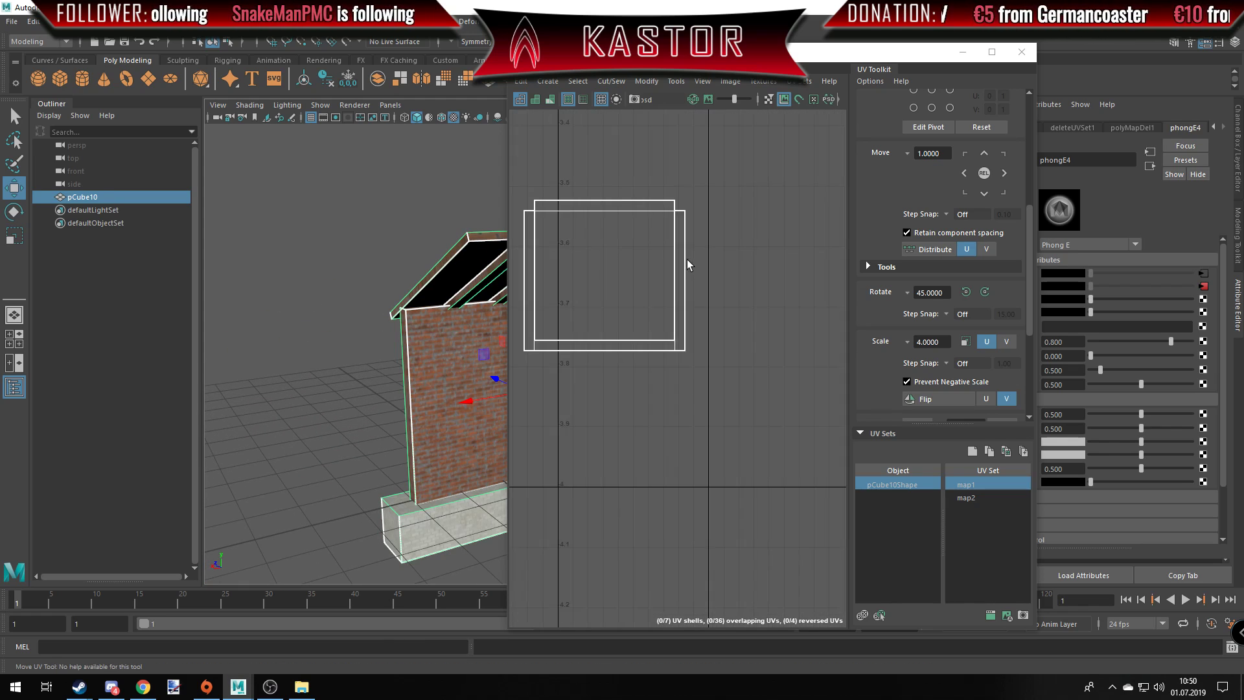
pyautogui.scroll(-4, 687, 259)
# Frame the brick texture tile in the UV Editor and switch to UV Shell selection.
pyautogui.keyDown('alt'); pyautogui.moveTo(644, 408); pyautogui.dragTo(646, 319, button='middle'); pyautogui.keyUp('alt')
pyautogui.scroll(2, 694, 289)
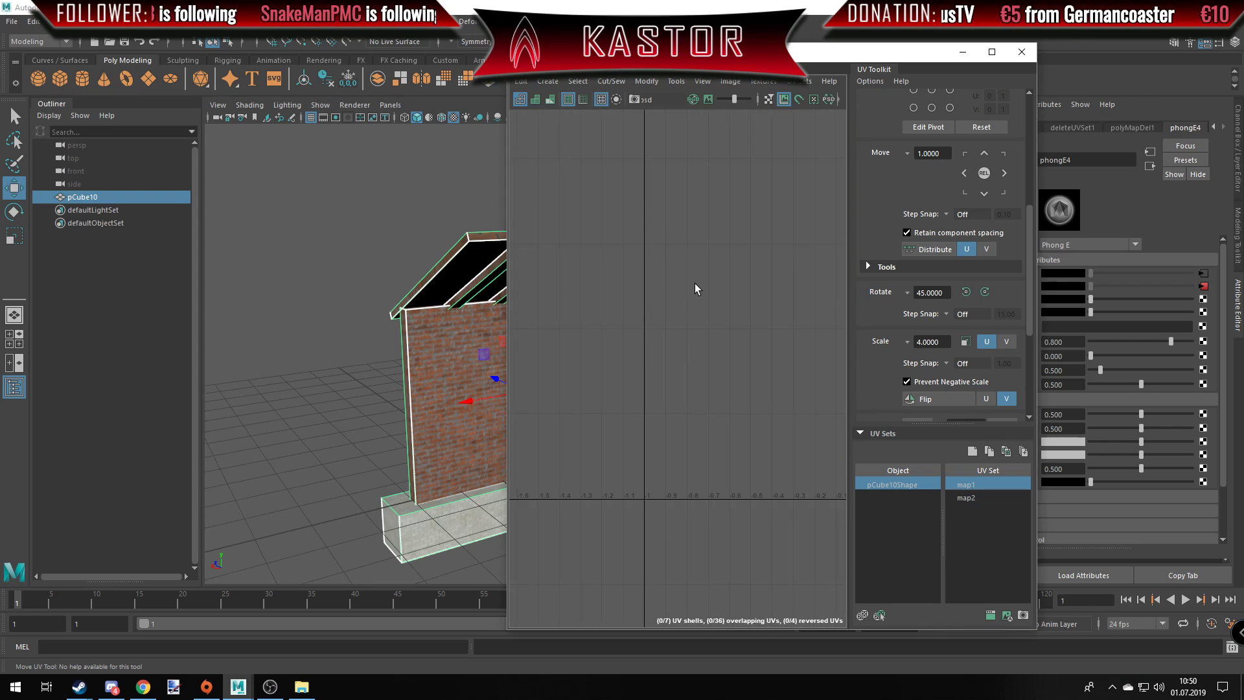
pyautogui.press('f')
pyautogui.scroll(2, 643, 329)
pyautogui.scroll(-1, 648, 318)
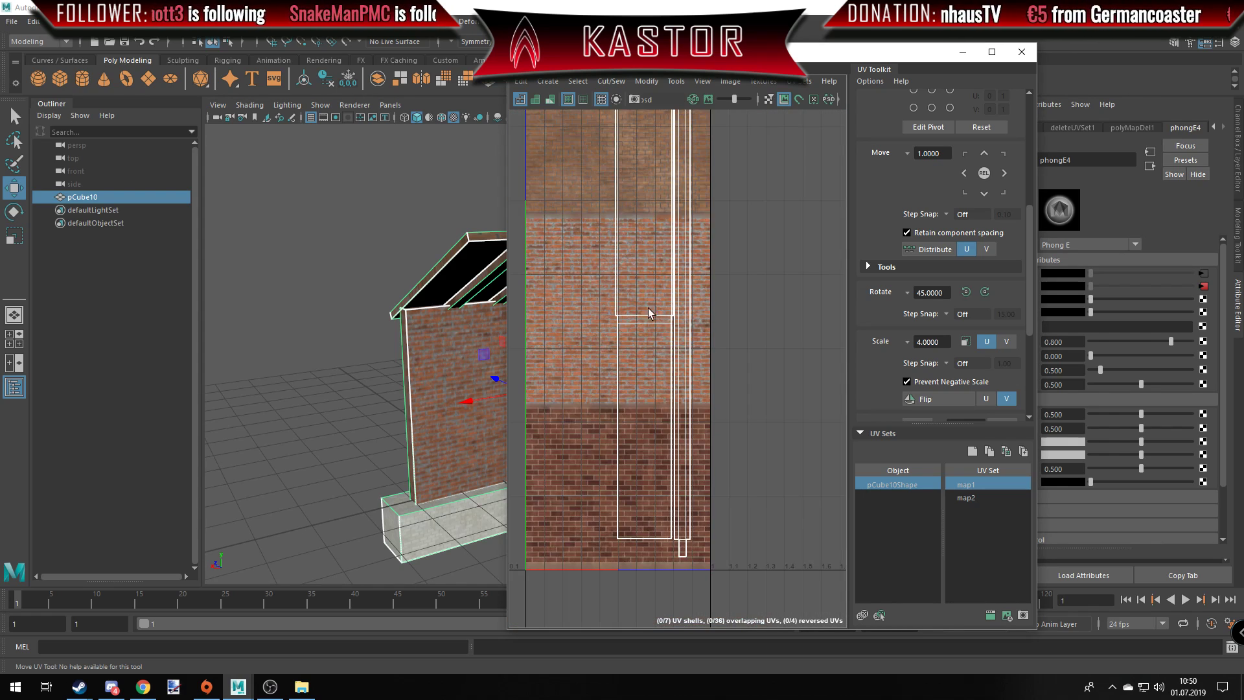
pyautogui.rightClick(622, 220)
pyautogui.click(590, 201)
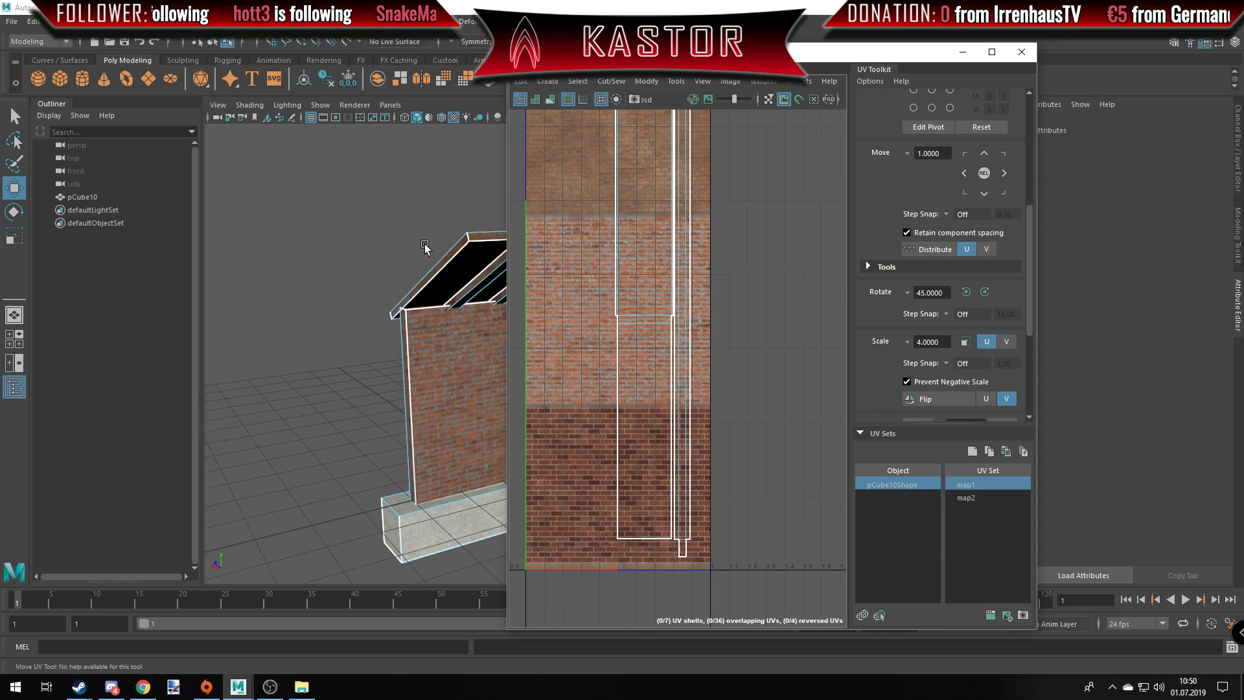
# Switch the roof to Edge selection and pick an edge along the roof.
pyautogui.keyDown('alt'); pyautogui.moveTo(425, 246); pyautogui.dragTo(406, 304); pyautogui.keyUp('alt')
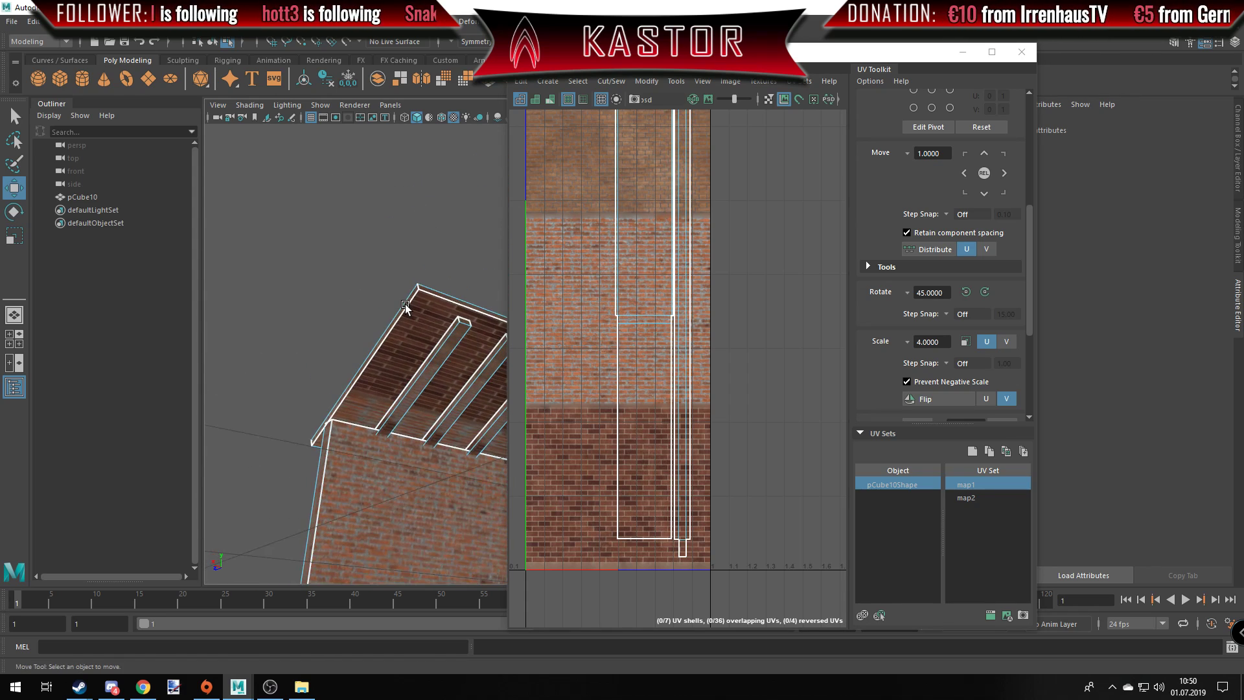
pyautogui.keyDown('alt'); pyautogui.moveTo(405, 305); pyautogui.dragTo(484, 279, button='right'); pyautogui.keyUp('alt')
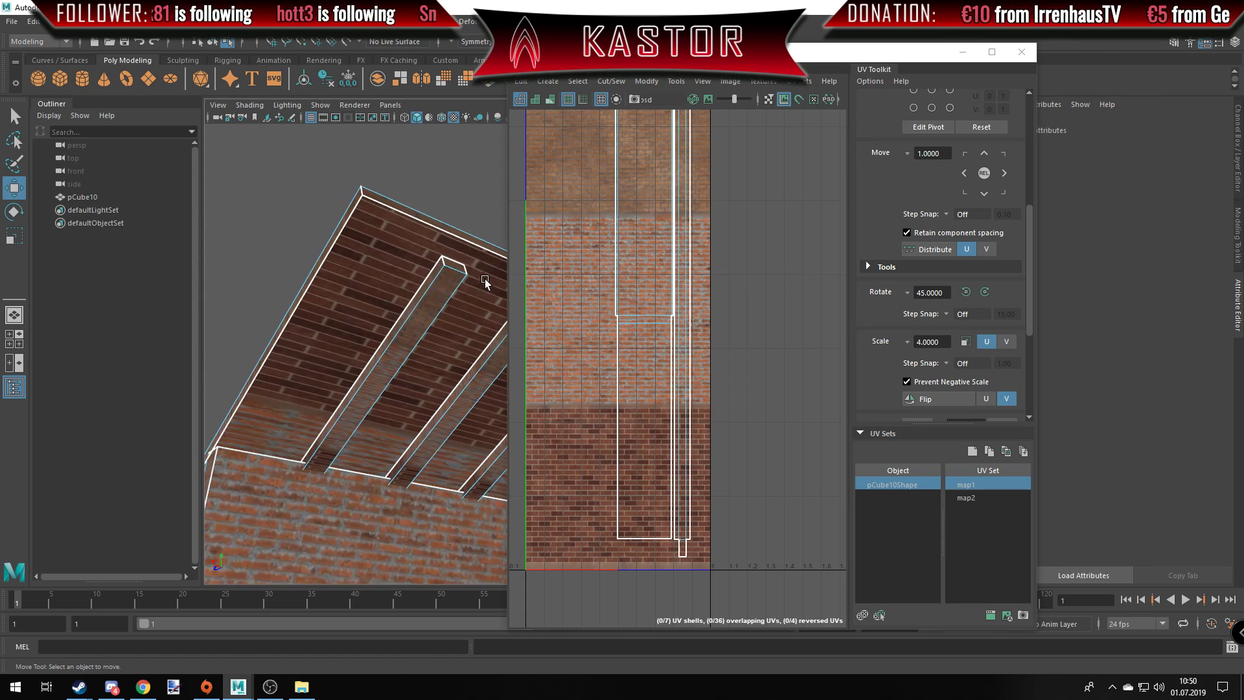
pyautogui.keyDown('shift'); pyautogui.click(376, 243); pyautogui.keyUp('shift')
pyautogui.moveTo(376, 272); pyautogui.dragTo(407, 269, button='right')
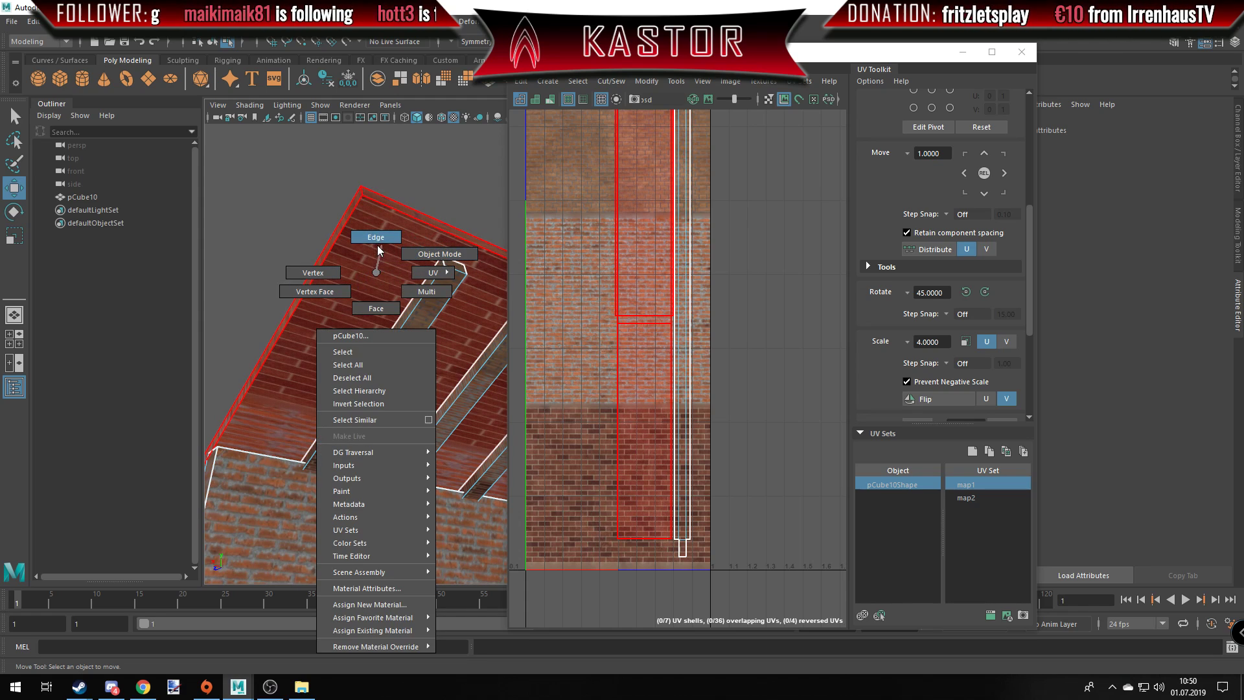
pyautogui.moveTo(469, 248); pyautogui.dragTo(380, 236, button='right')
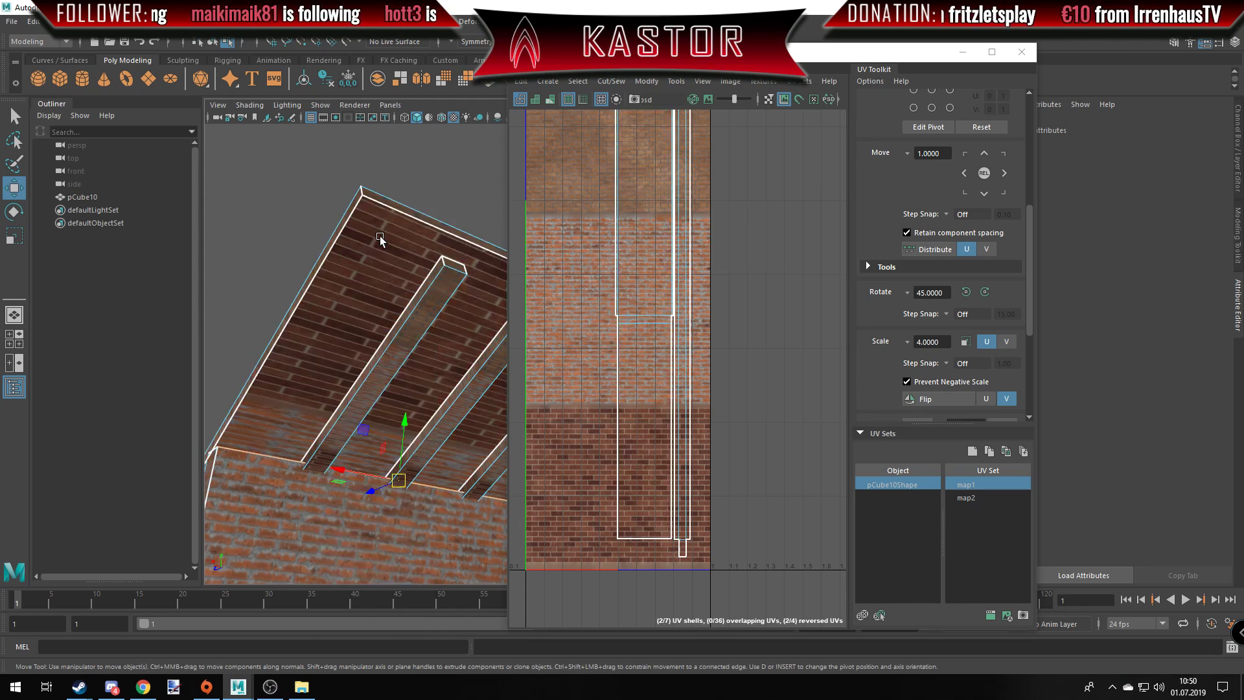
pyautogui.click(422, 231)
pyautogui.click(636, 315)
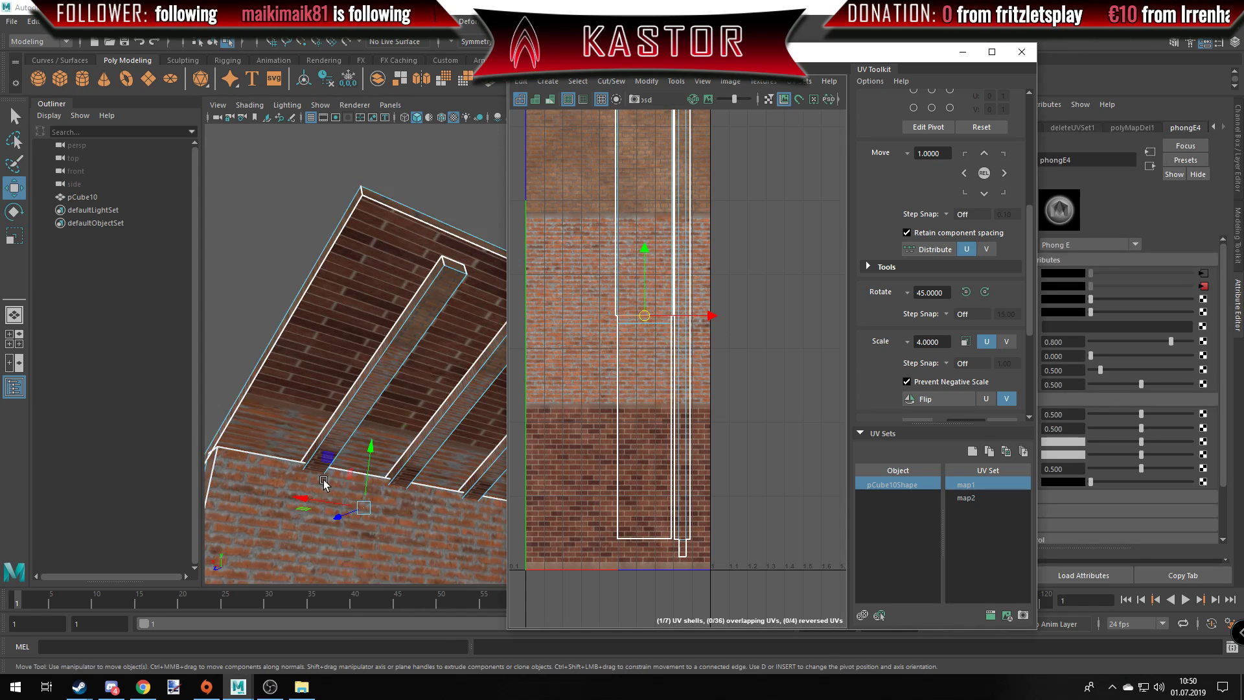
pyautogui.keyDown('alt'); pyautogui.moveTo(300, 344); pyautogui.dragTo(450, 346); pyautogui.keyUp('alt')
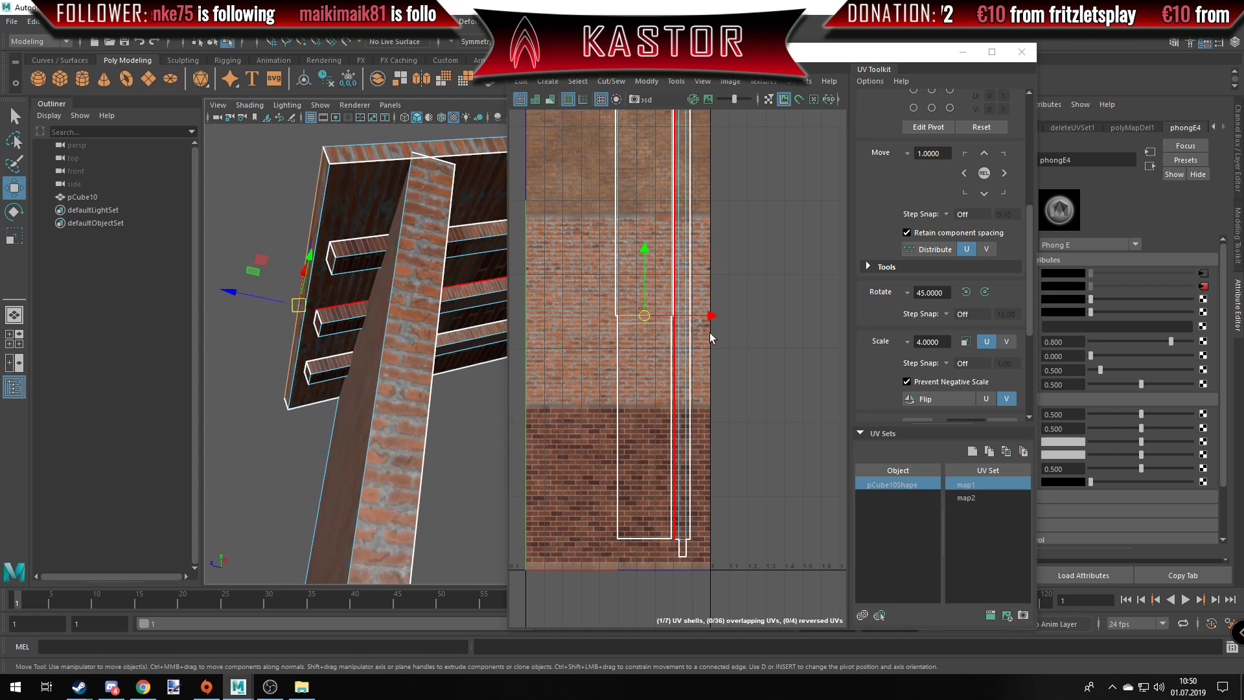
# Select the roof ledge edge where the UVs will be split.
pyautogui.click(627, 328)
pyautogui.keyDown('alt'); pyautogui.moveTo(413, 231); pyautogui.dragTo(764, 357); pyautogui.keyUp('alt')
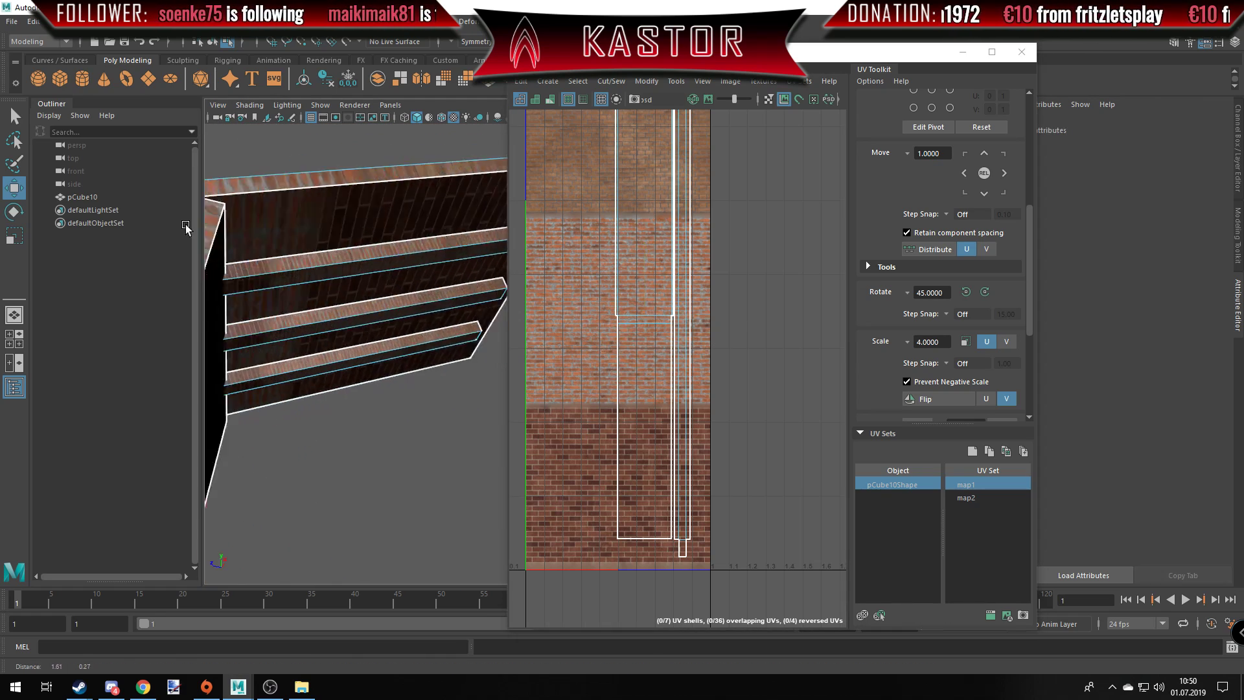
pyautogui.click(640, 323)
pyautogui.keyDown('alt'); pyautogui.moveTo(324, 428); pyautogui.dragTo(452, 389); pyautogui.keyUp('alt')
pyautogui.moveTo(452, 389)
pyautogui.keyDown('alt'); pyautogui.mouseDown(button='right')
pyautogui.moveTo(378, 420)
pyautogui.moveTo(359, 396)
pyautogui.mouseUp(button='right'); pyautogui.keyUp('alt')
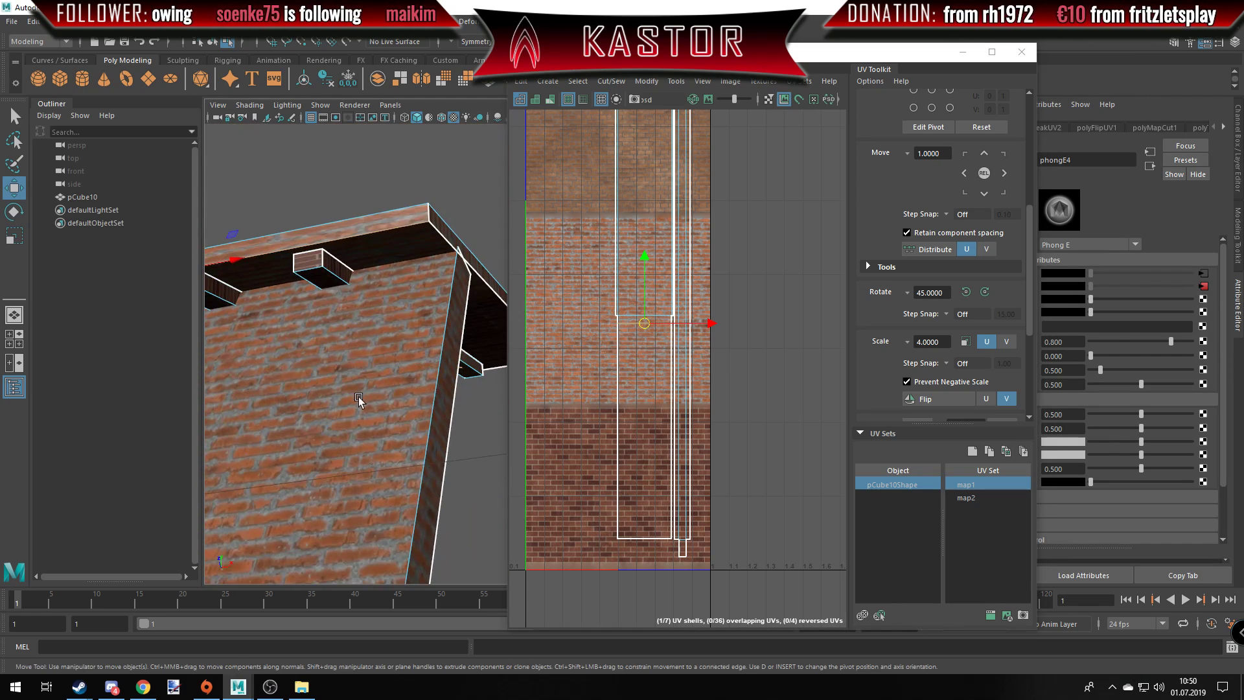
pyautogui.keyDown('alt'); pyautogui.moveTo(359, 396); pyautogui.dragTo(336, 340); pyautogui.keyUp('alt')
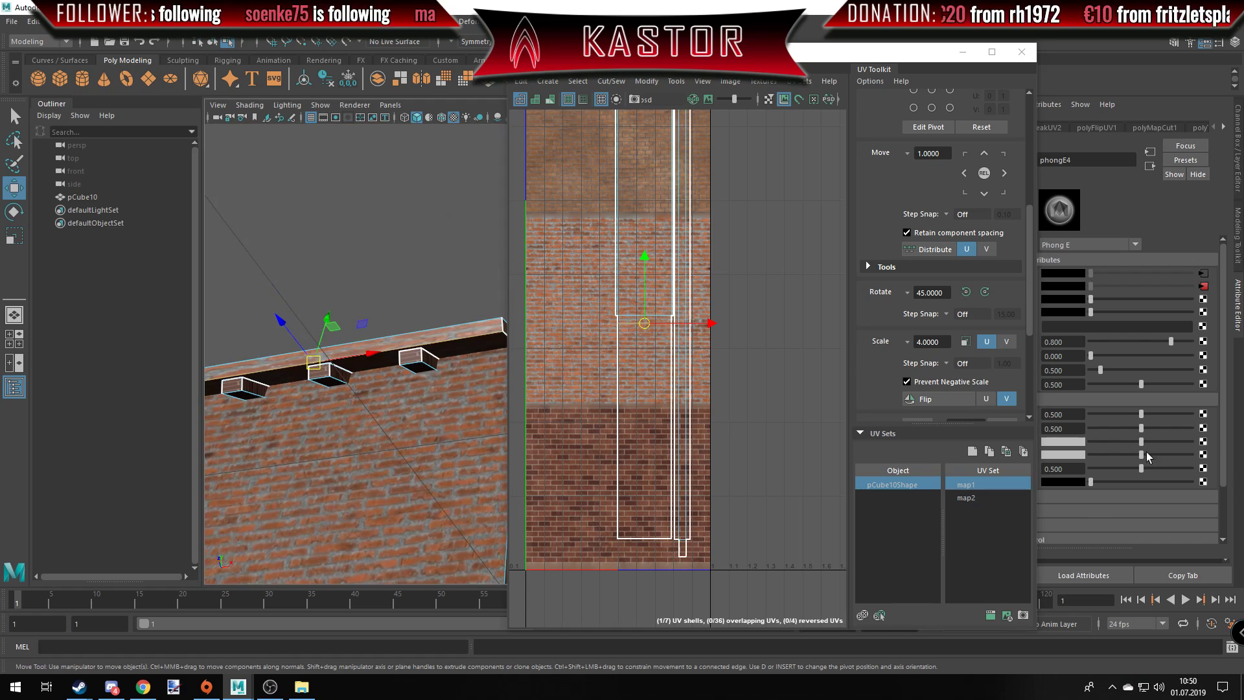
pyautogui.scroll(-3, 924, 336)
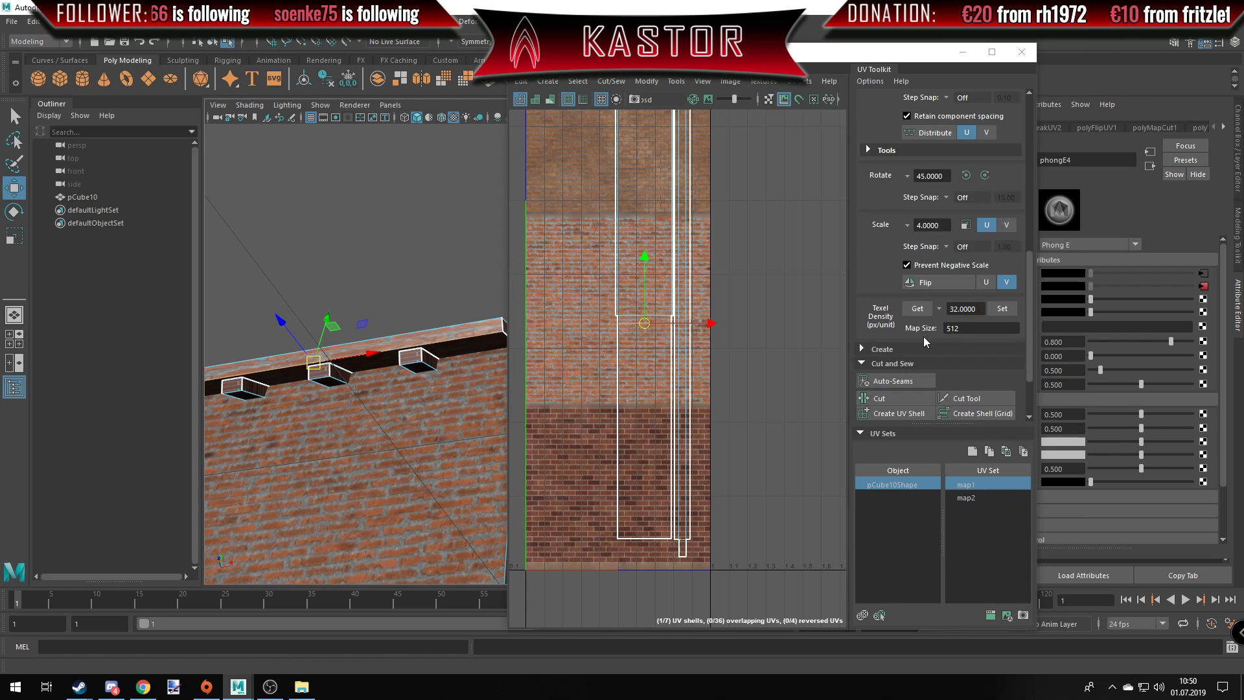
# Cut the UVs along the ledge edge and frame the new upper shell.
pyautogui.click(898, 395)
pyautogui.moveTo(633, 242); pyautogui.dragTo(640, 216, button='right')
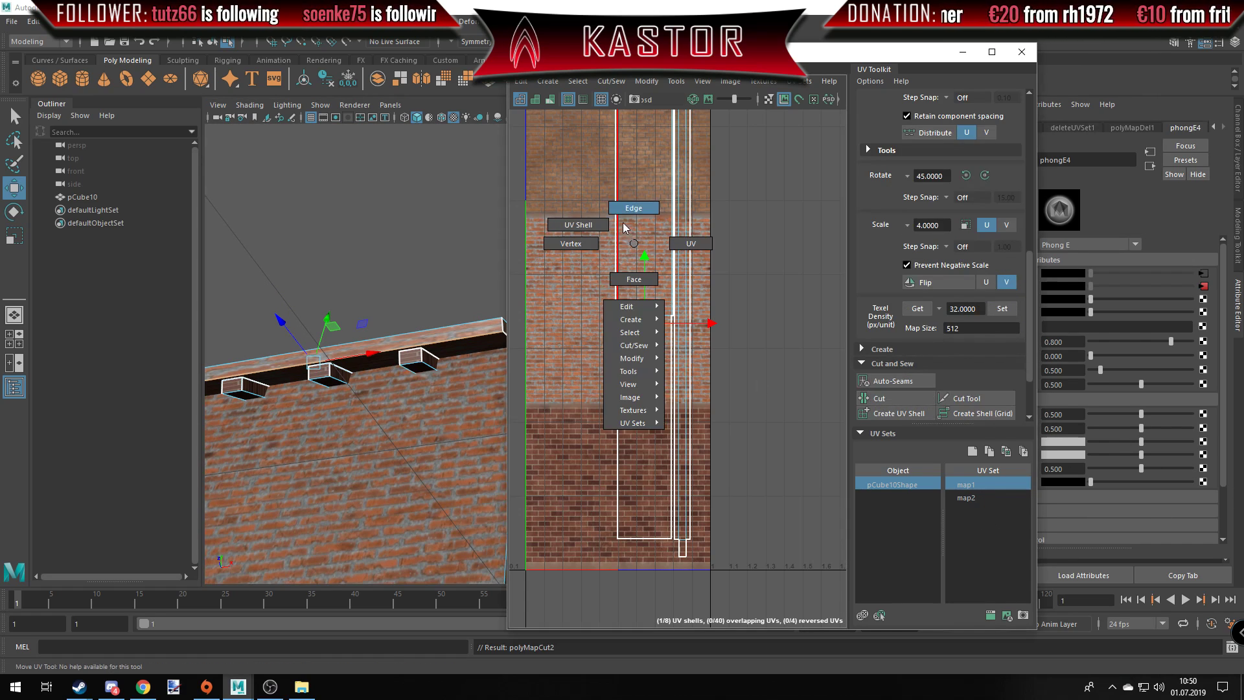
pyautogui.click(639, 215)
pyautogui.press('f')
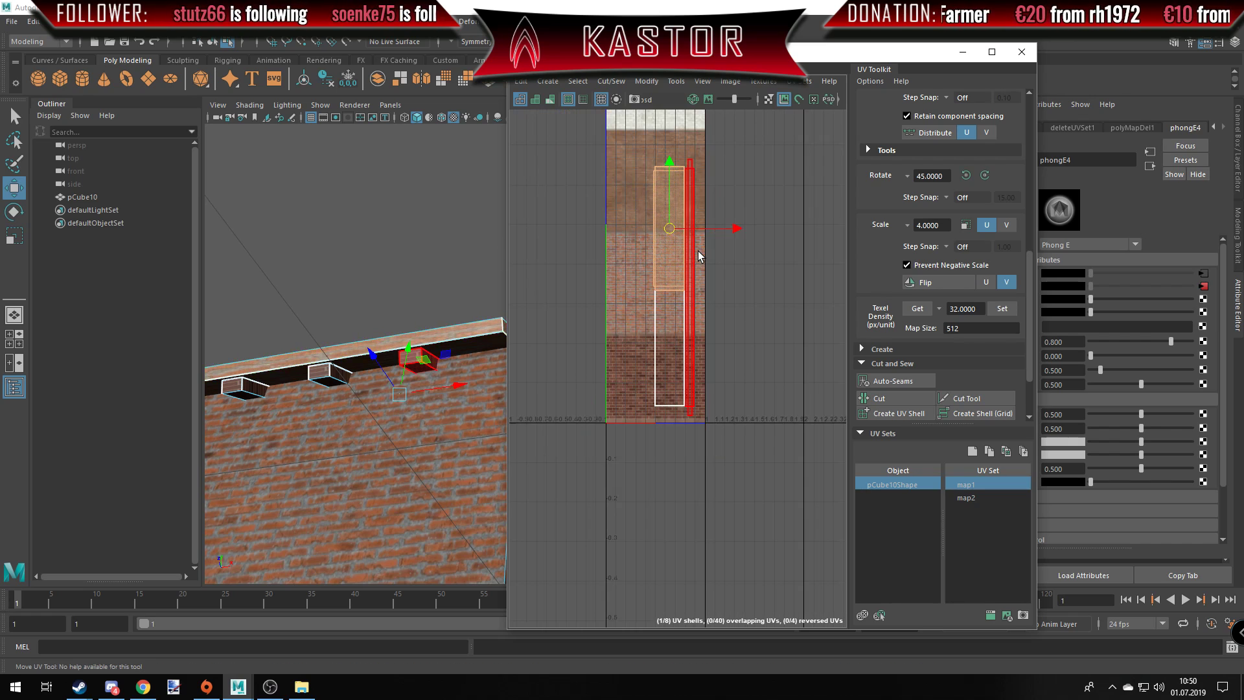
pyautogui.keyDown('alt'); pyautogui.moveTo(667, 288); pyautogui.dragTo(568, 345, button='middle'); pyautogui.keyUp('alt')
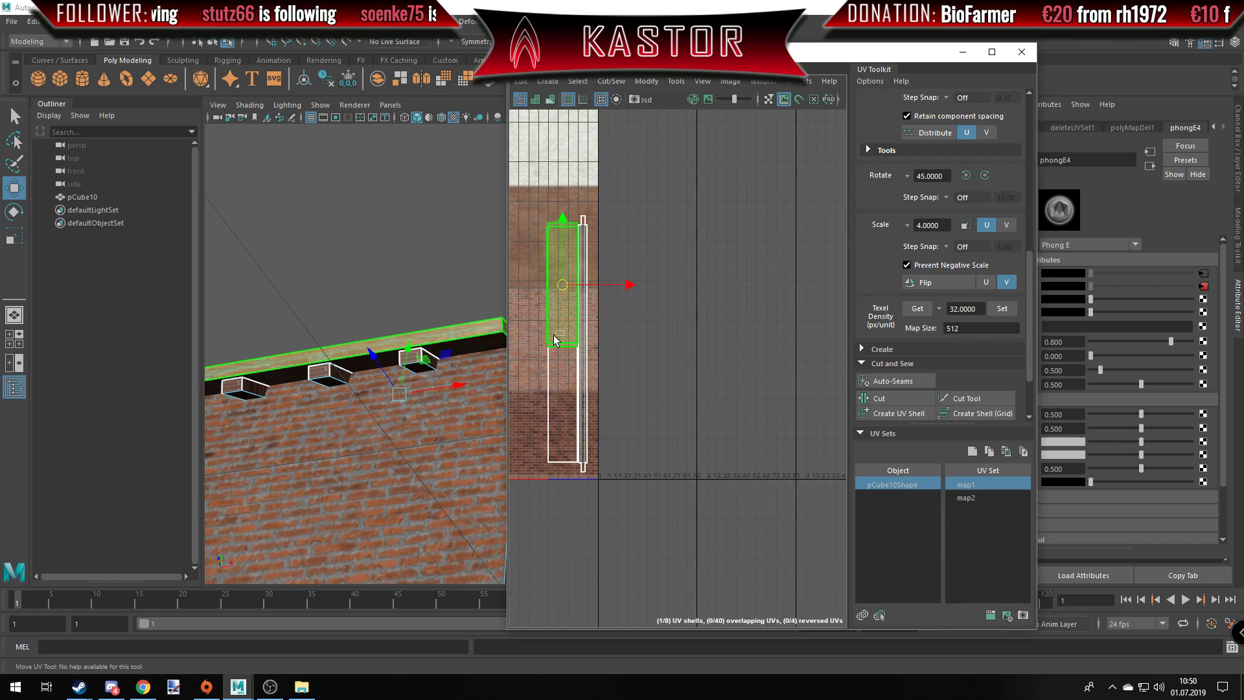
# Add the overlapping second shell to the selection and show psdFileTex4's layer list.
pyautogui.click(551, 363)
pyautogui.keyDown('shift'); pyautogui.click(550, 327); pyautogui.keyUp('shift')
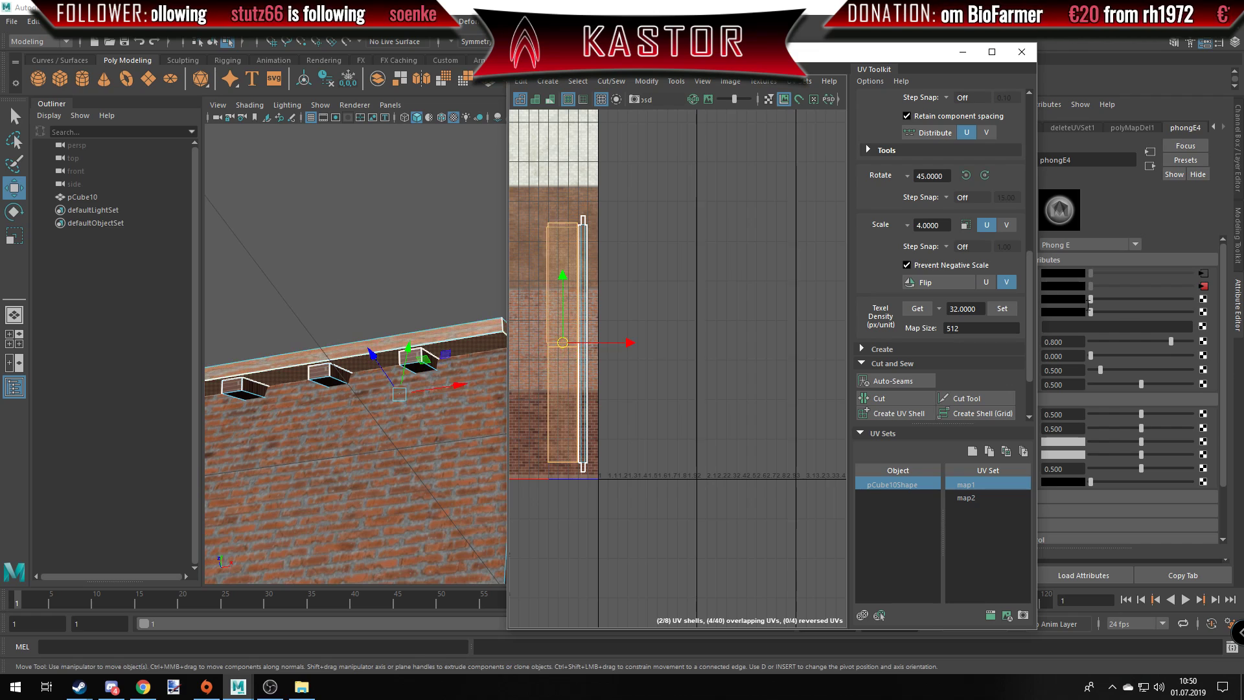
pyautogui.click(1226, 328)
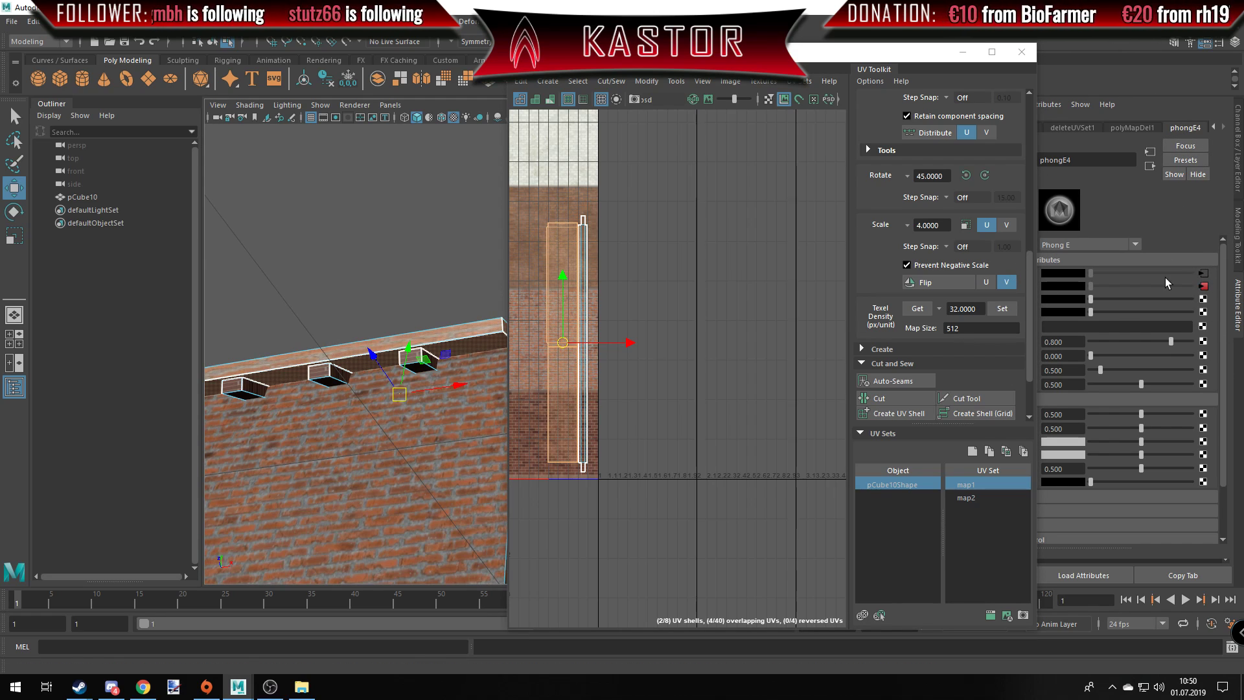
pyautogui.click(1204, 274)
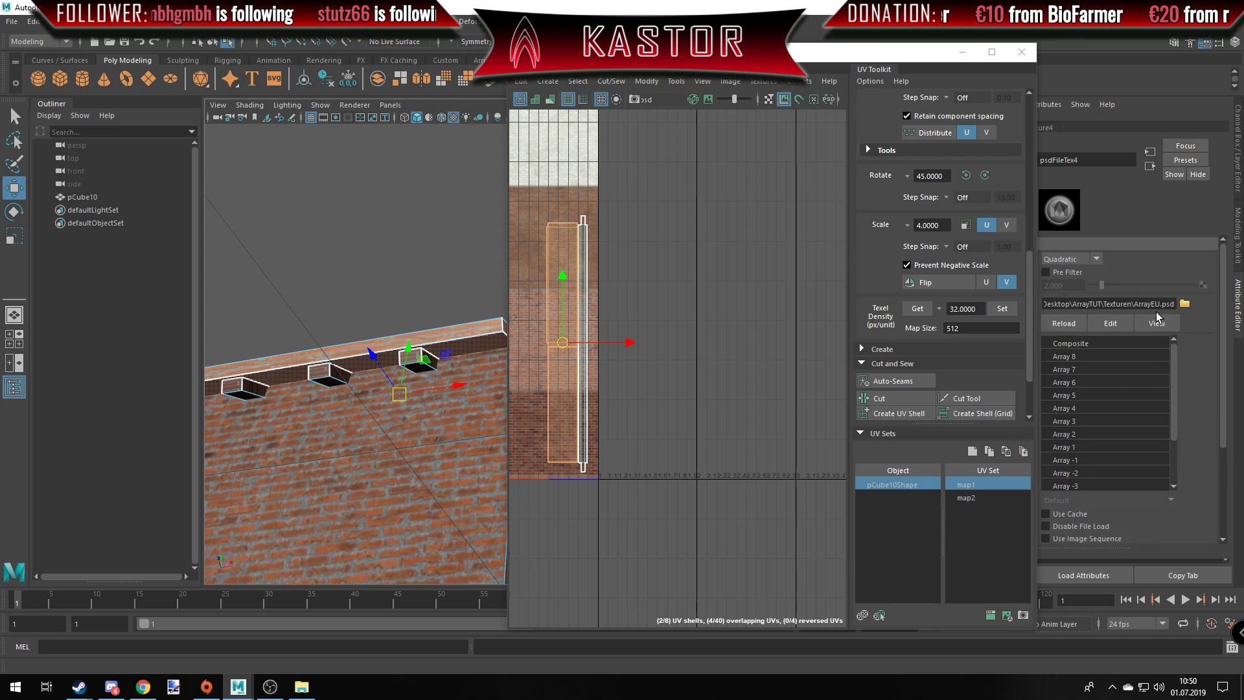
# Try psdFileTex4's Array layers (-2, -1, 1, 2, 4) and settle on Array 3 shingles.
pyautogui.click(1079, 473)
pyautogui.click(1078, 461)
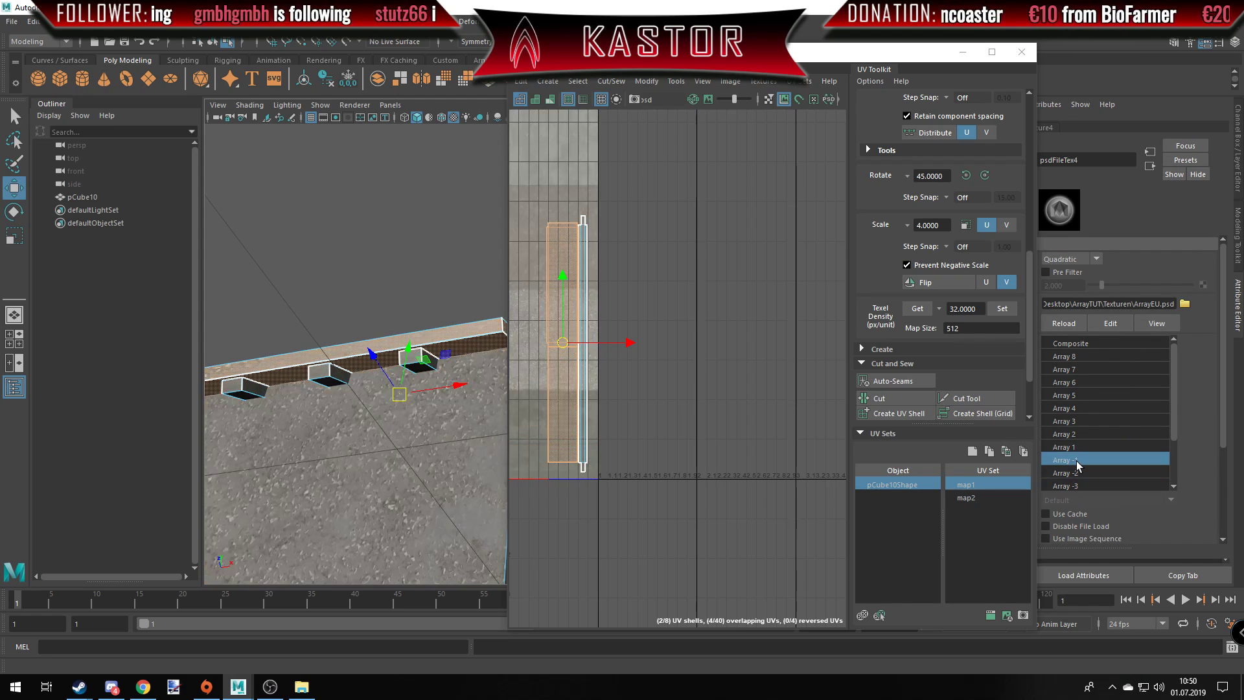
pyautogui.click(1074, 448)
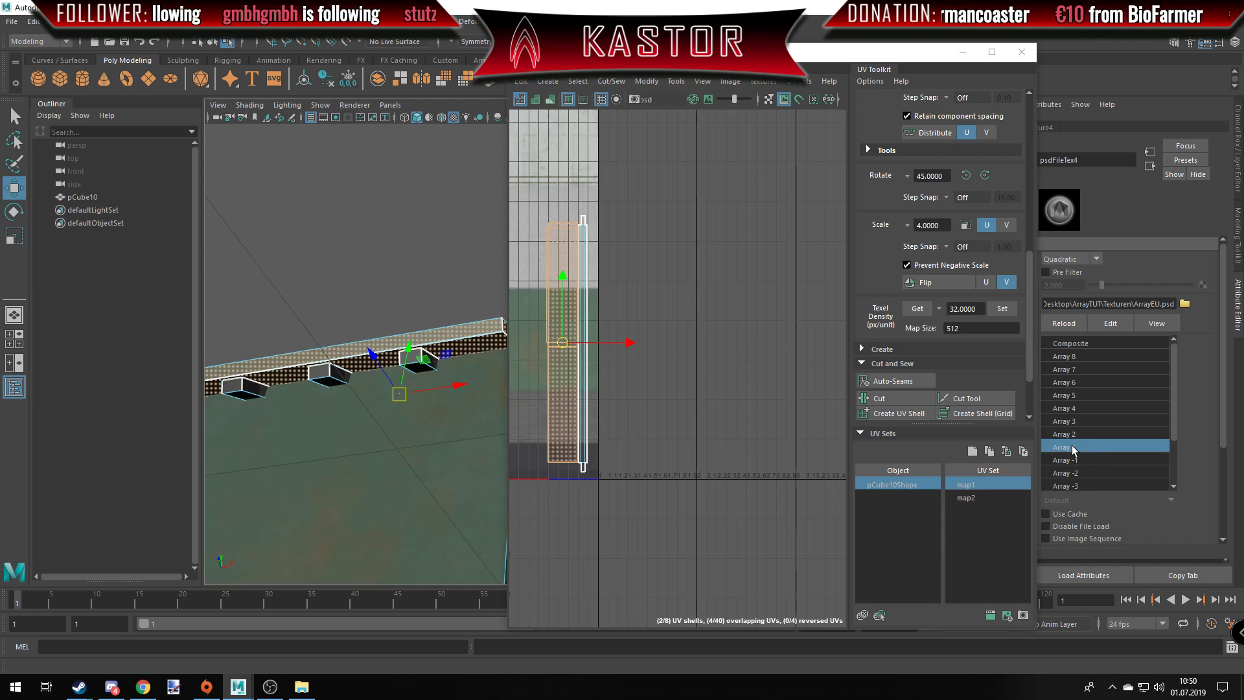
pyautogui.click(1077, 436)
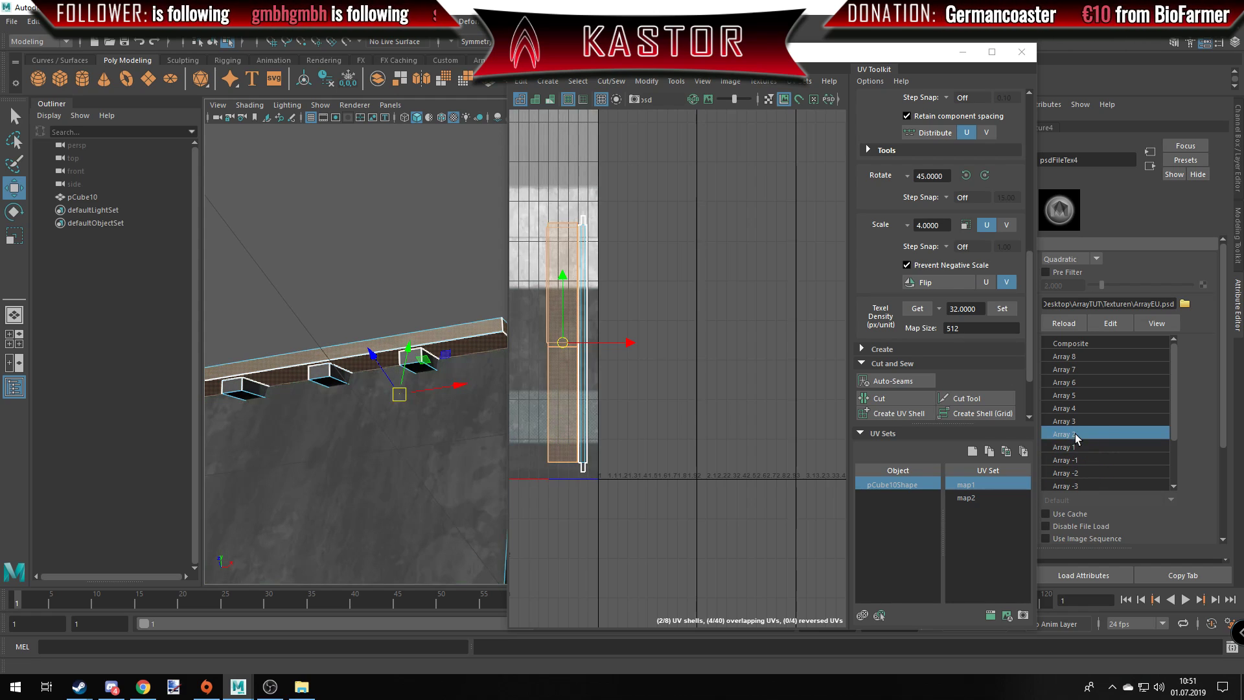
pyautogui.click(1076, 420)
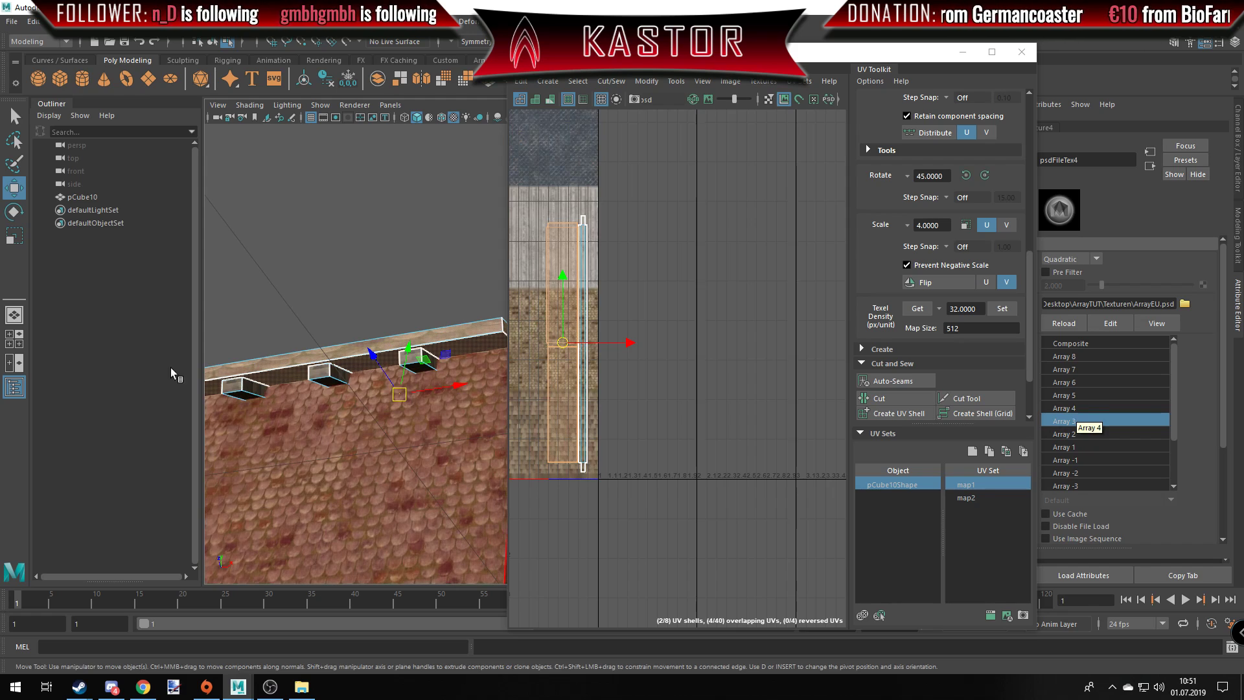
pyautogui.scroll(3, 521, 269)
pyautogui.keyDown('alt'); pyautogui.moveTo(527, 274); pyautogui.dragTo(670, 217, button='middle'); pyautogui.keyUp('alt')
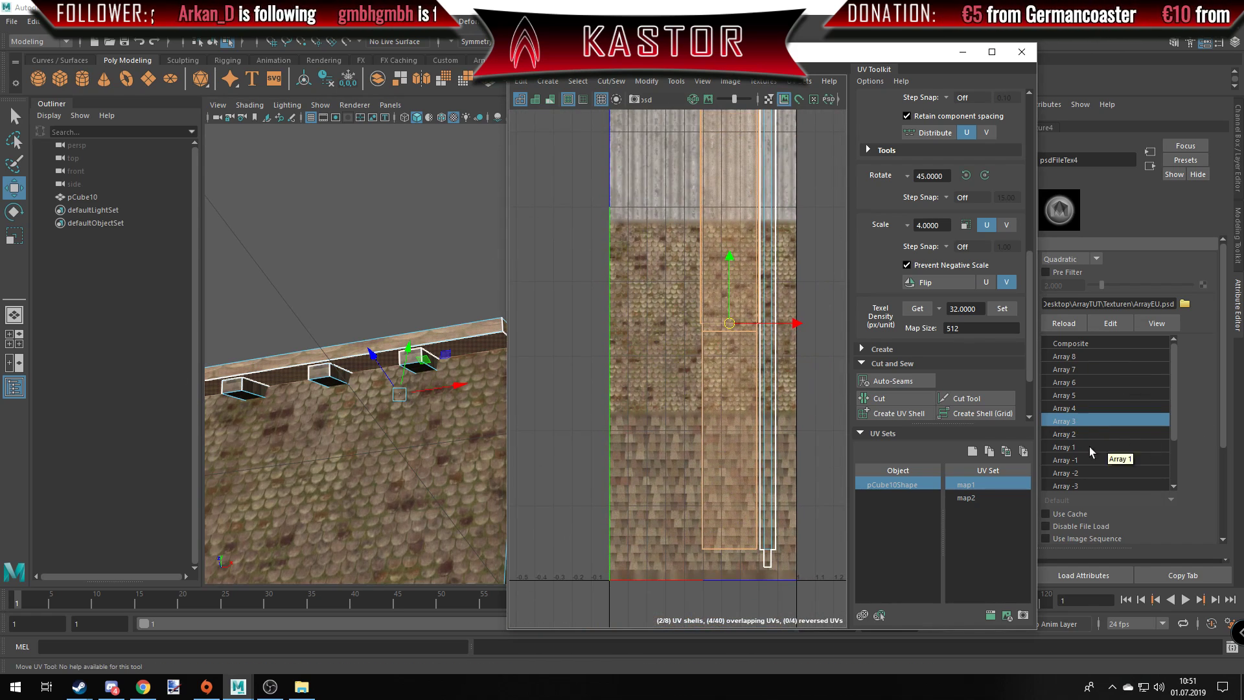
pyautogui.click(1066, 409)
pyautogui.moveTo(672, 301)
pyautogui.keyDown('alt'); pyautogui.mouseDown(button='middle')
pyautogui.moveTo(603, 572)
pyautogui.moveTo(635, 483)
pyautogui.moveTo(661, 226)
pyautogui.mouseUp(button='middle'); pyautogui.keyUp('alt')
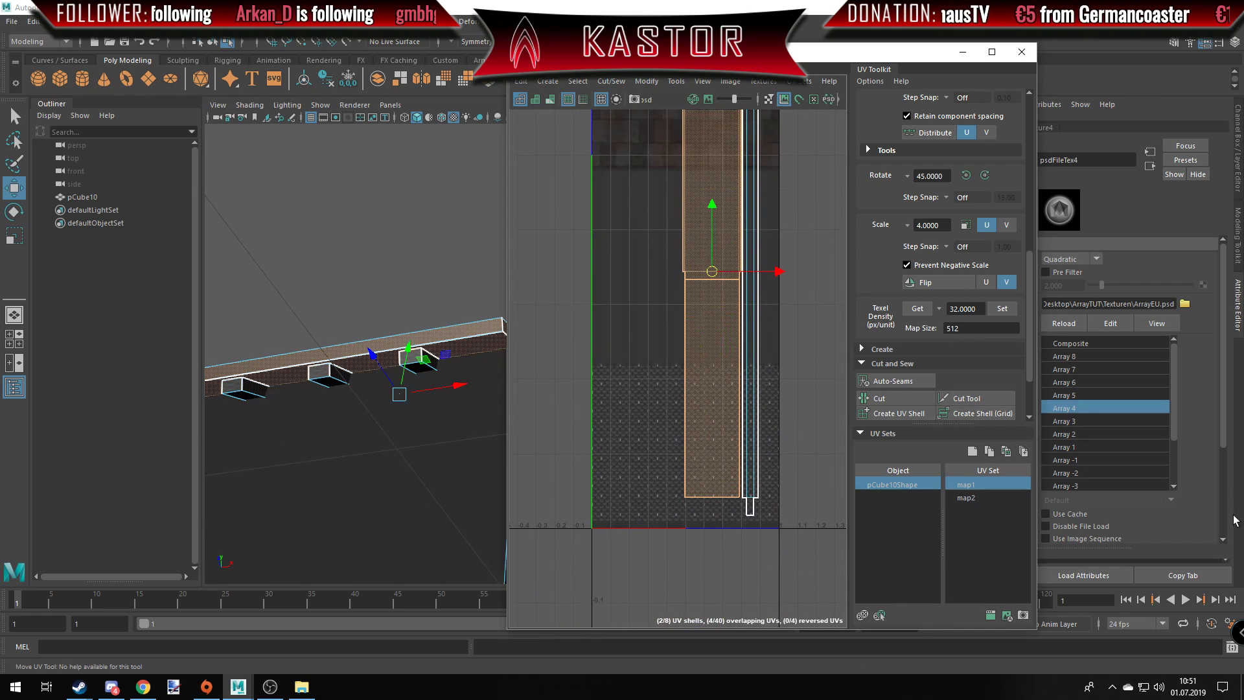
pyautogui.click(1066, 421)
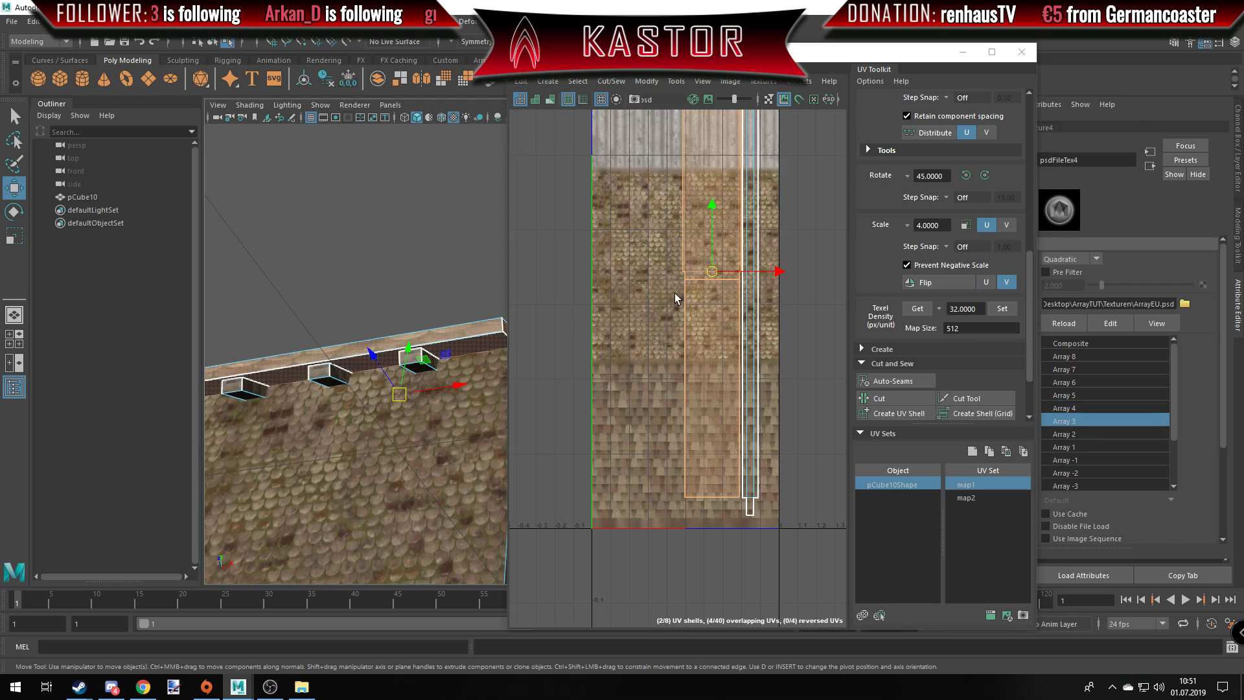
pyautogui.keyDown('alt'); pyautogui.moveTo(674, 298); pyautogui.dragTo(660, 320, button='middle'); pyautogui.keyUp('alt')
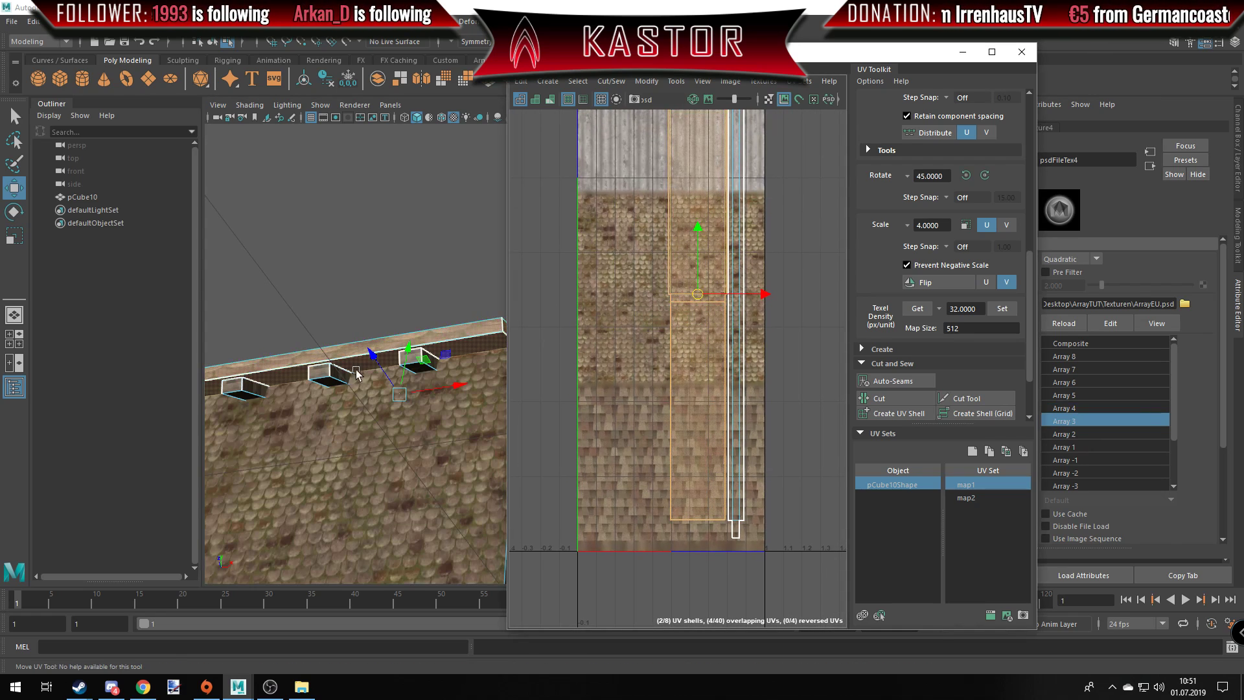
pyautogui.moveTo(356, 369)
pyautogui.keyDown('alt'); pyautogui.mouseDown()
pyautogui.moveTo(433, 420)
pyautogui.moveTo(398, 578)
pyautogui.mouseUp(); pyautogui.keyUp('alt')
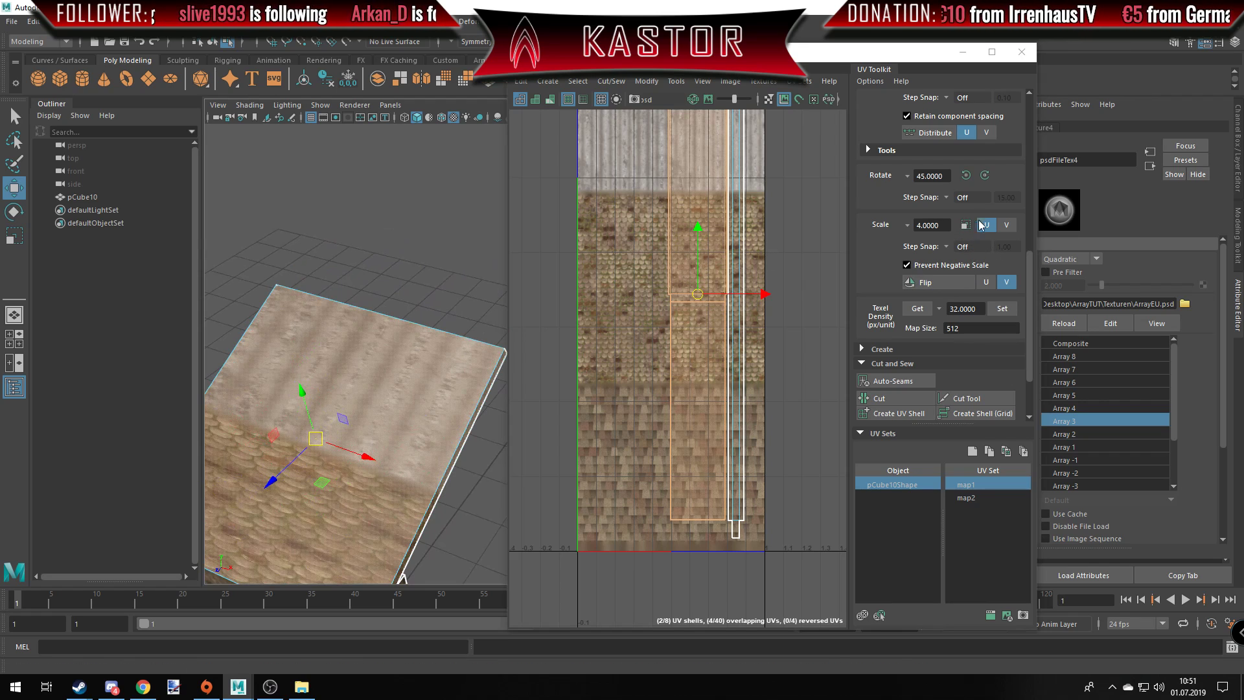
# Scale the top-face UV shell 4x in U, then shrink it around its centre.
pyautogui.click(965, 225)
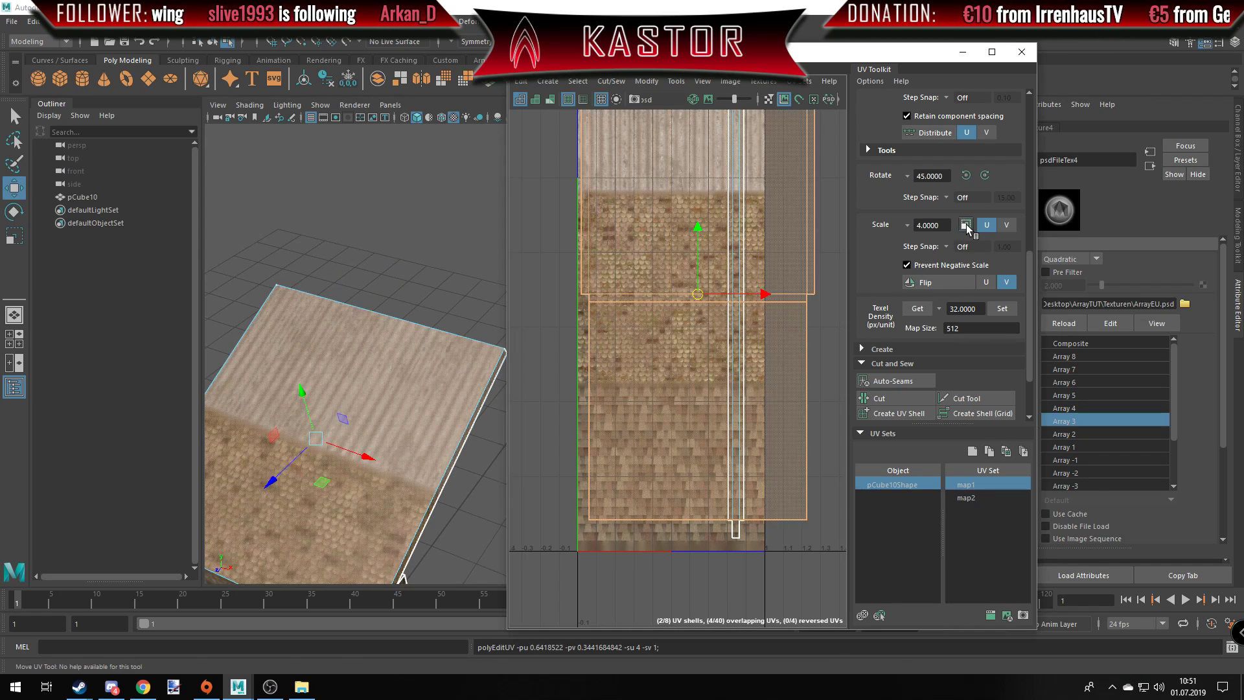
pyautogui.keyDown('alt'); pyautogui.moveTo(354, 398); pyautogui.dragTo(327, 338); pyautogui.keyUp('alt')
pyautogui.scroll(-5, 714, 272)
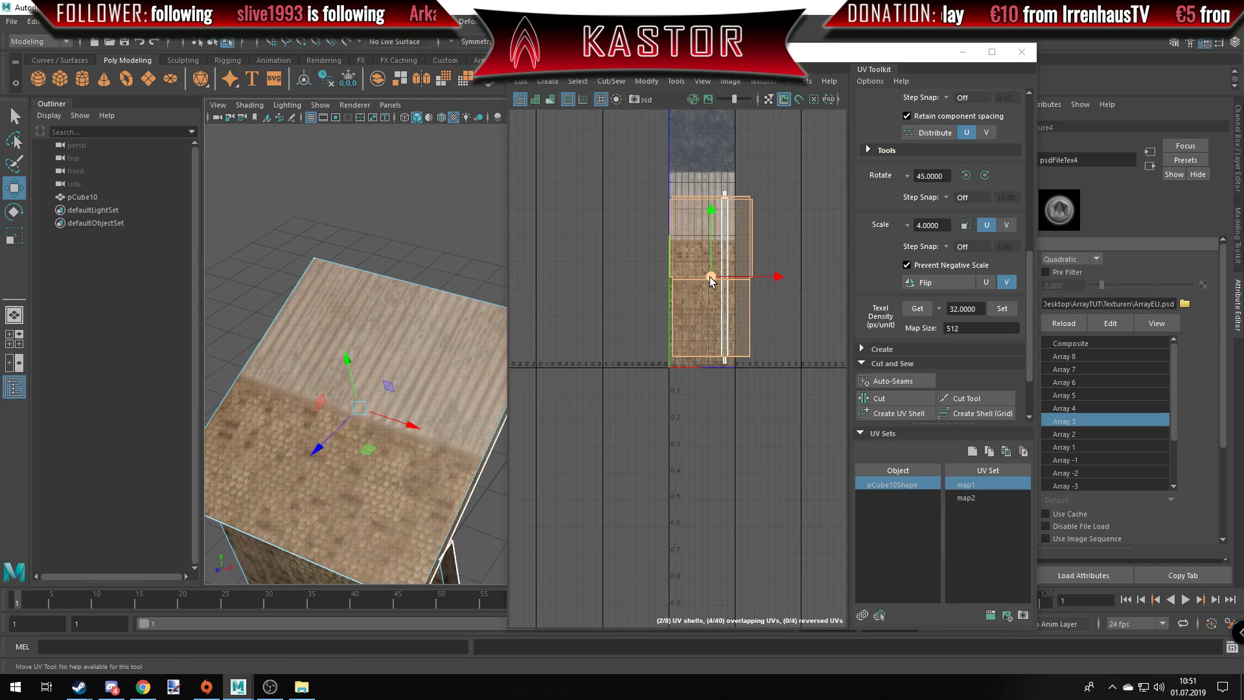
pyautogui.press('r')
pyautogui.moveTo(711, 277); pyautogui.dragTo(687, 383)
pyautogui.scroll(5, 703, 280)
# Fine-tune the shell's scale and position until it covers the shingle region.
pyautogui.press('w')
pyautogui.press('r')
pyautogui.press('w')
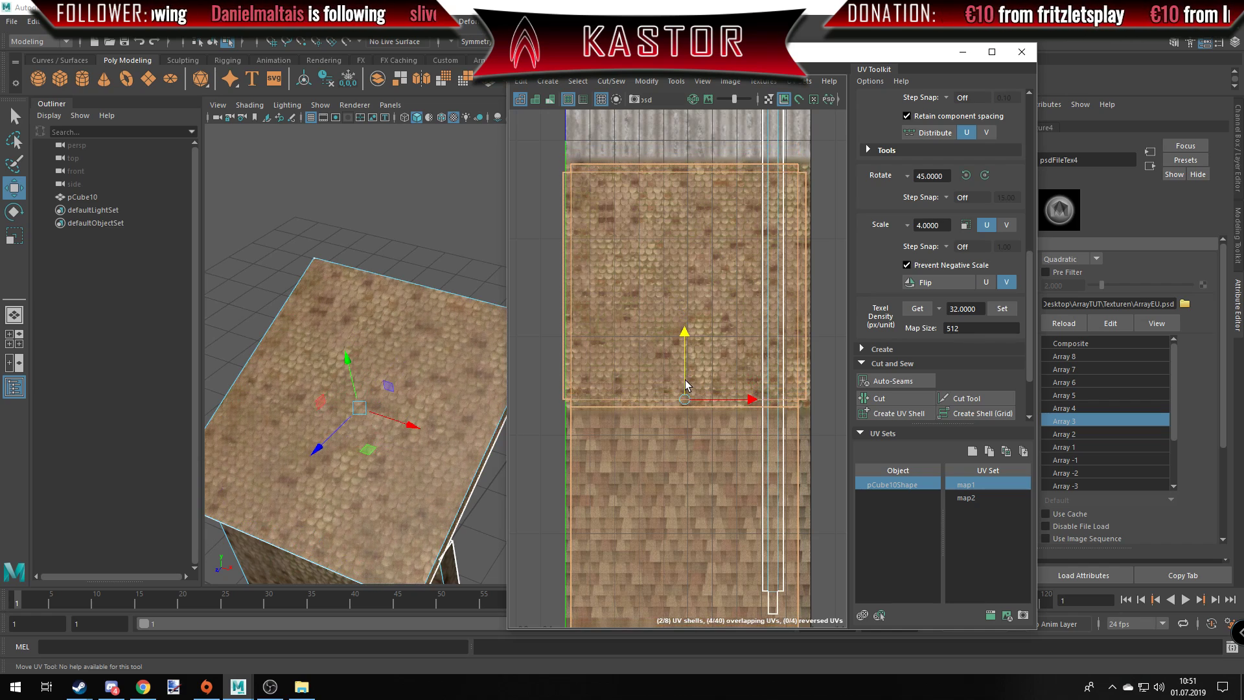
pyautogui.press('r')
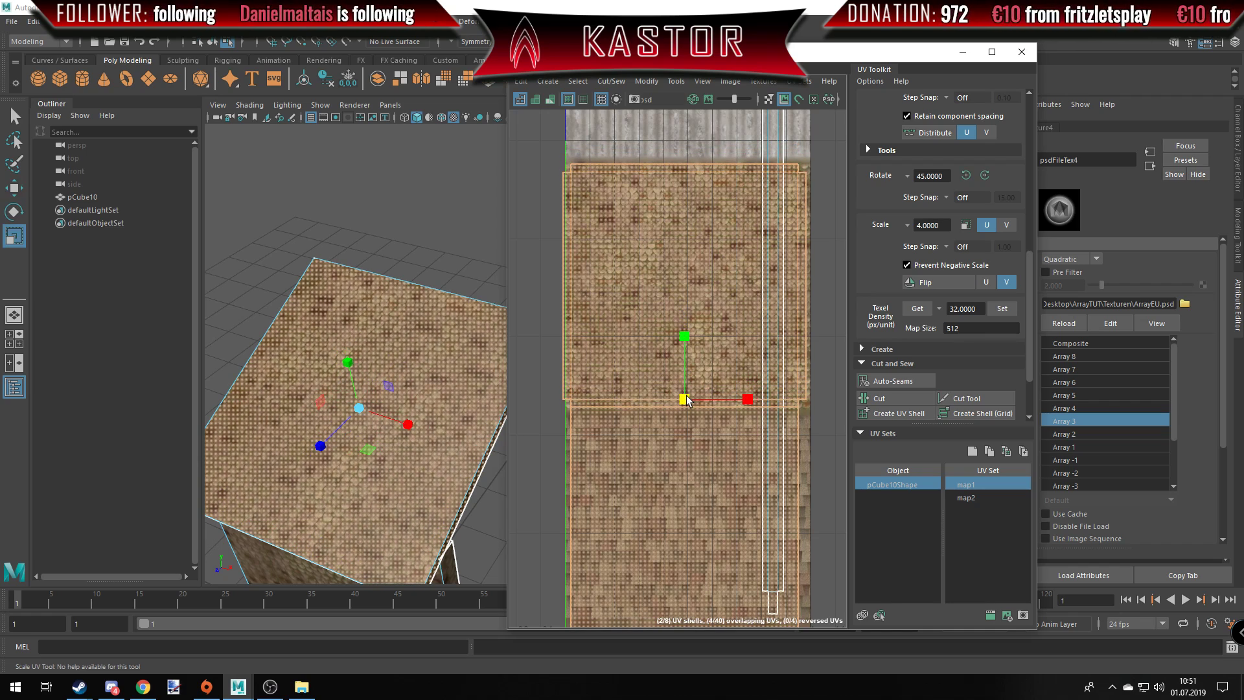
pyautogui.moveTo(686, 399); pyautogui.dragTo(684, 400)
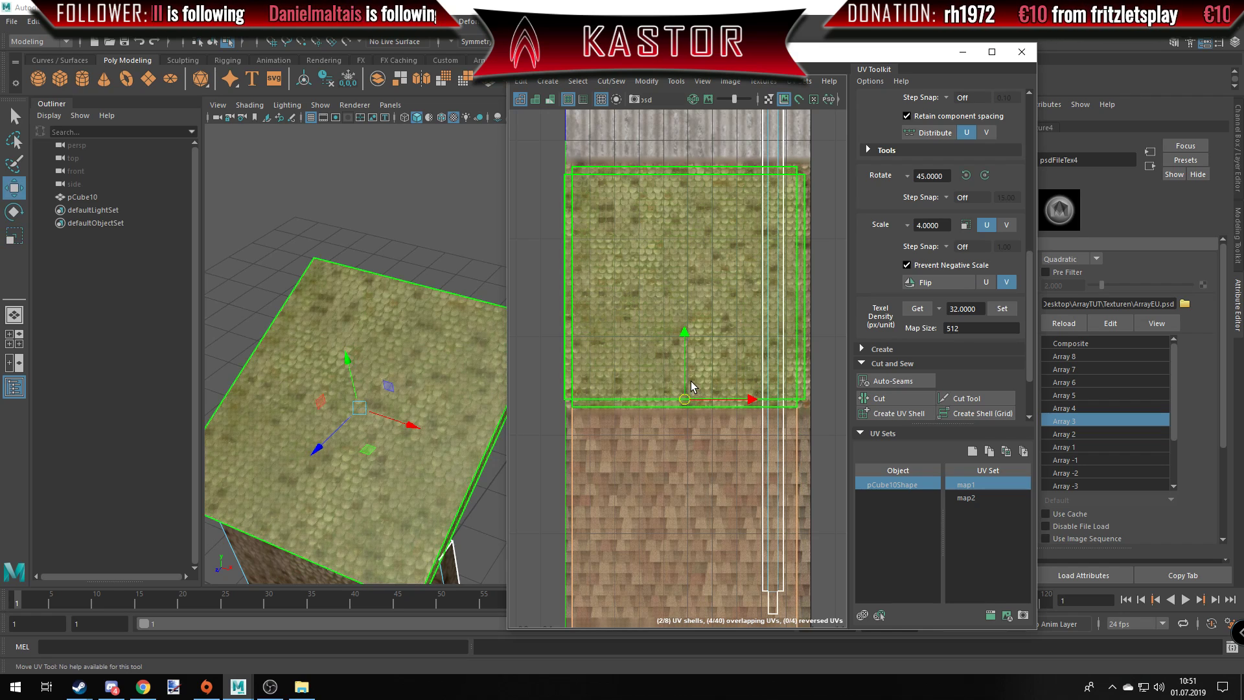
pyautogui.press('w')
pyautogui.moveTo(685, 383); pyautogui.dragTo(686, 381)
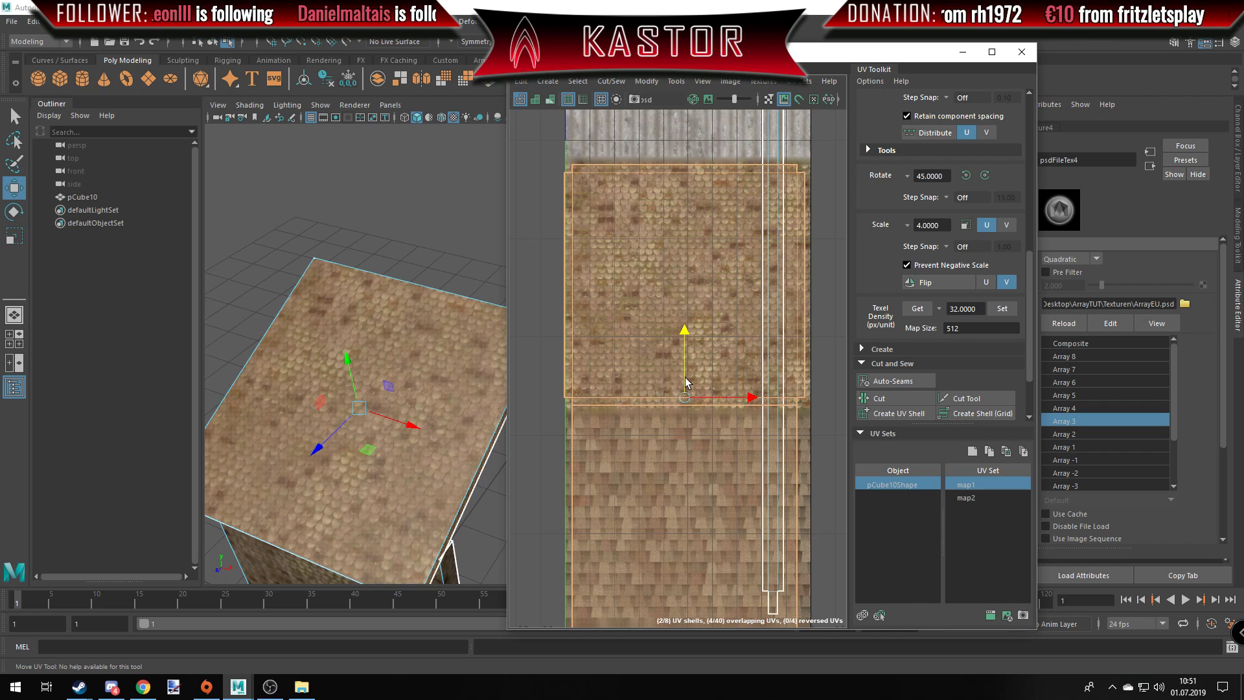
pyautogui.moveTo(402, 363)
pyautogui.keyDown('alt'); pyautogui.mouseDown()
pyautogui.moveTo(454, 362)
pyautogui.moveTo(435, 308)
pyautogui.moveTo(344, 330)
pyautogui.moveTo(392, 334)
pyautogui.moveTo(427, 371)
pyautogui.mouseUp(); pyautogui.keyUp('alt')
pyautogui.scroll(3, 453, 361)
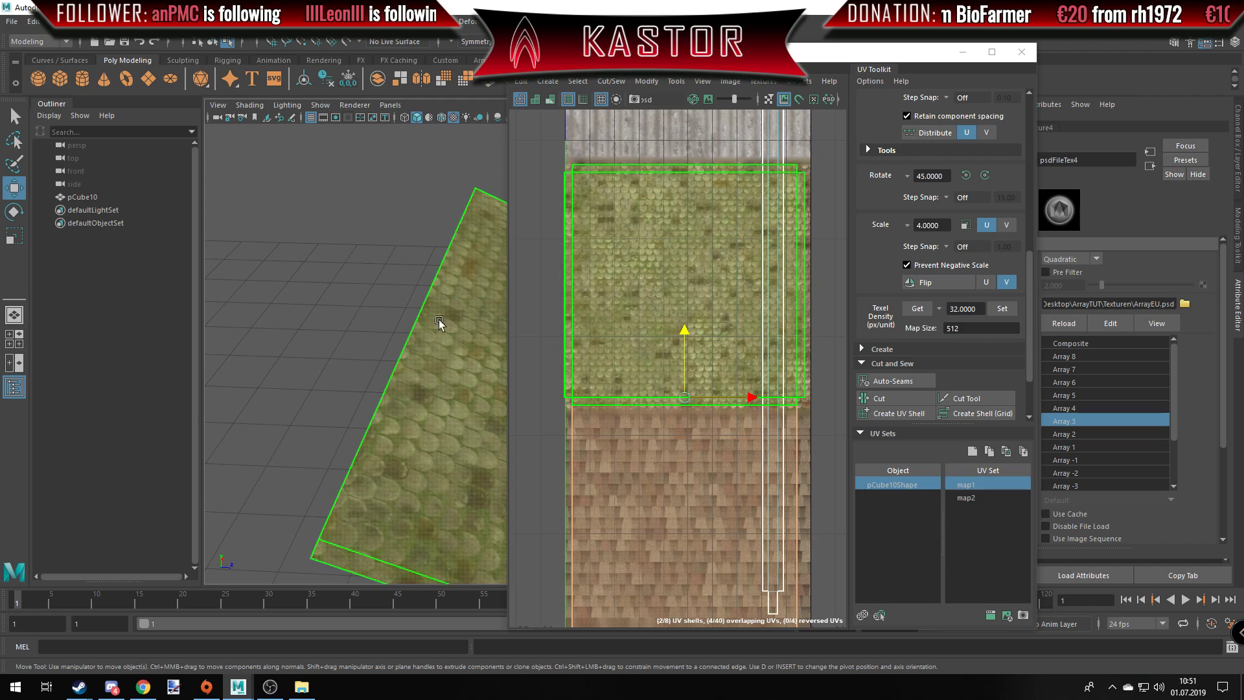
pyautogui.click(384, 326)
pyautogui.moveTo(383, 326)
pyautogui.keyDown('alt'); pyautogui.mouseDown()
pyautogui.moveTo(316, 319)
pyautogui.moveTo(425, 353)
pyautogui.moveTo(386, 351)
pyautogui.moveTo(455, 435)
pyautogui.mouseUp(); pyautogui.keyUp('alt')
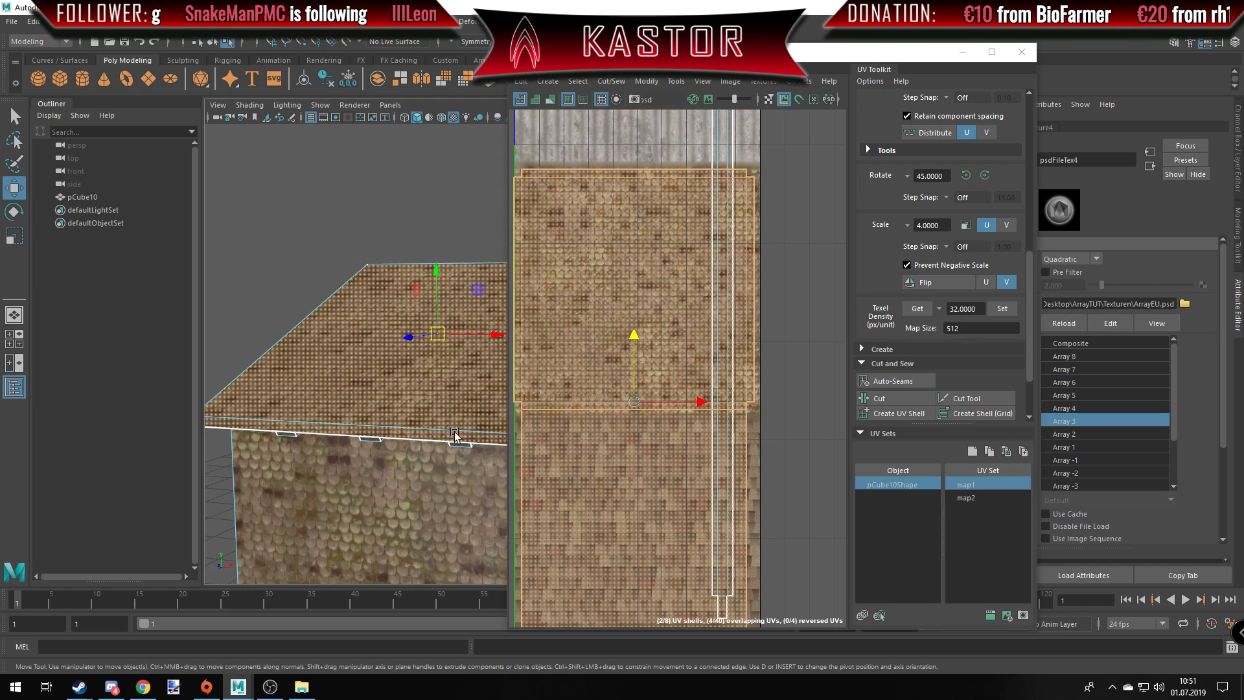
pyautogui.moveTo(603, 495); pyautogui.dragTo(597, 539, button='right')
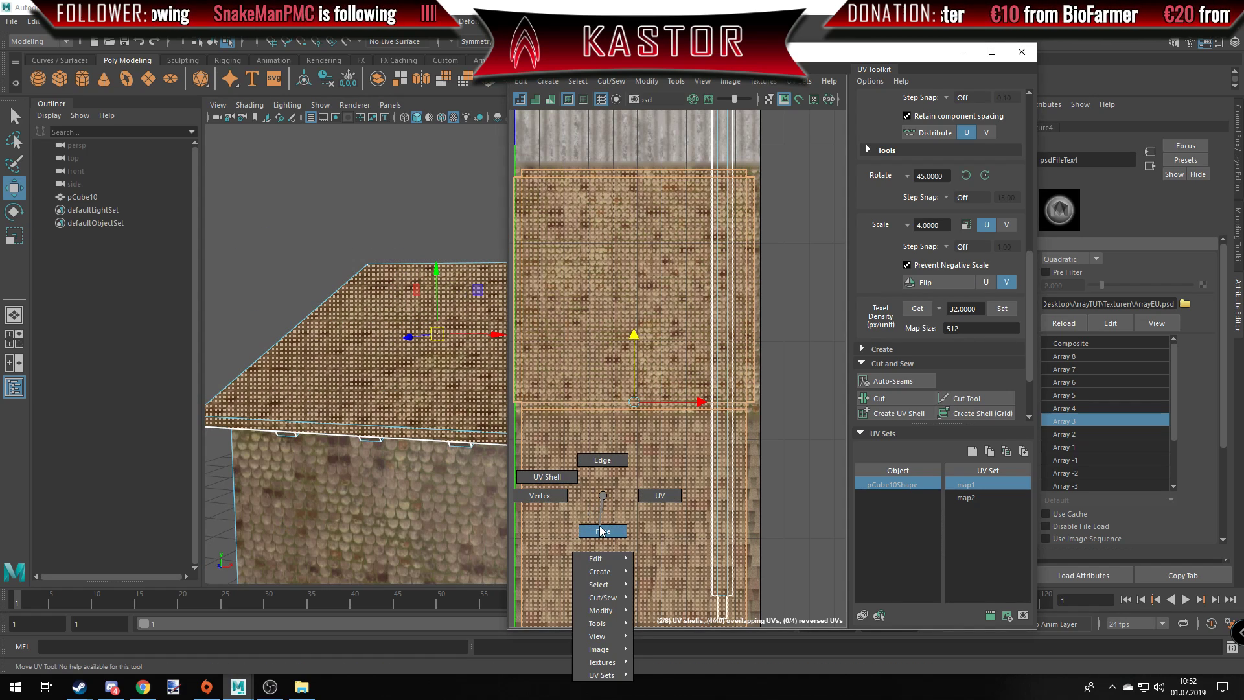
pyautogui.click(611, 515)
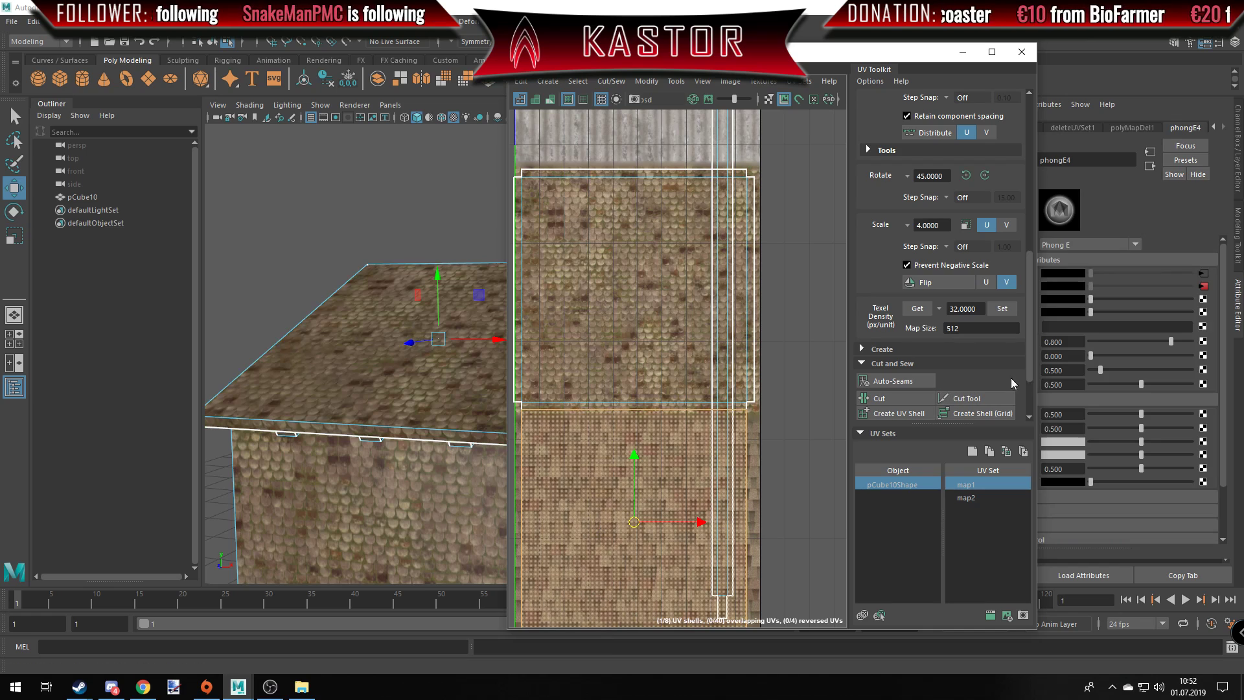
pyautogui.click(1203, 275)
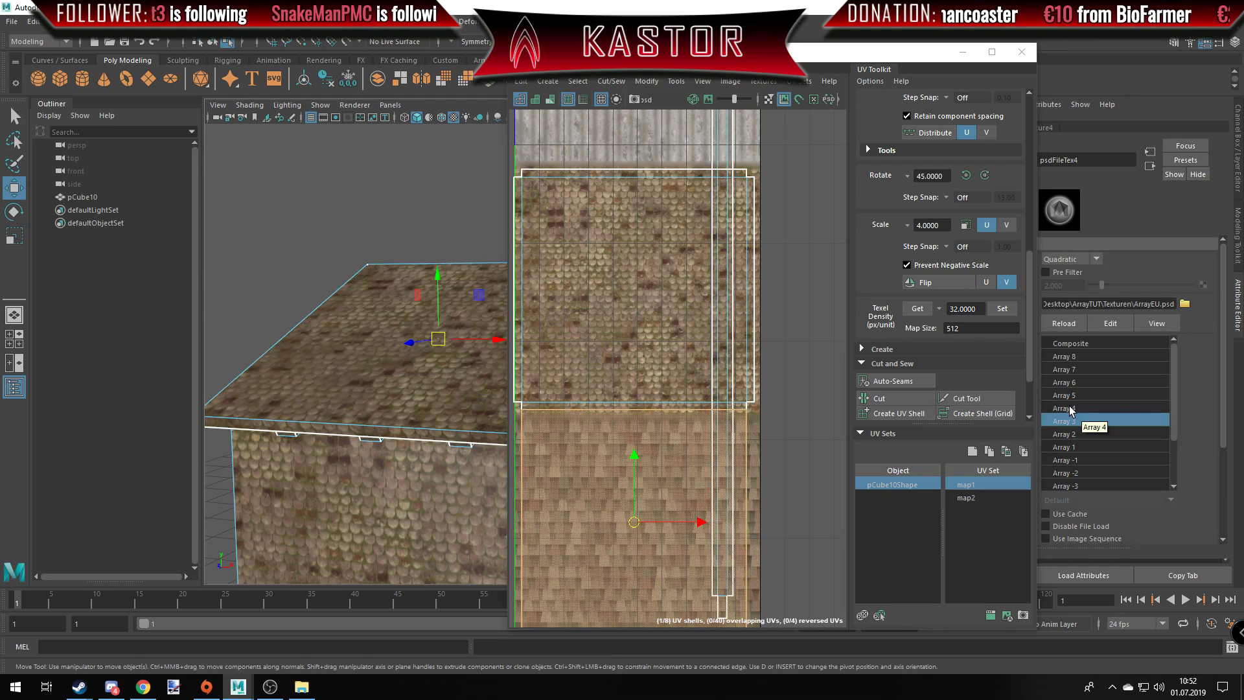
pyautogui.click(1068, 356)
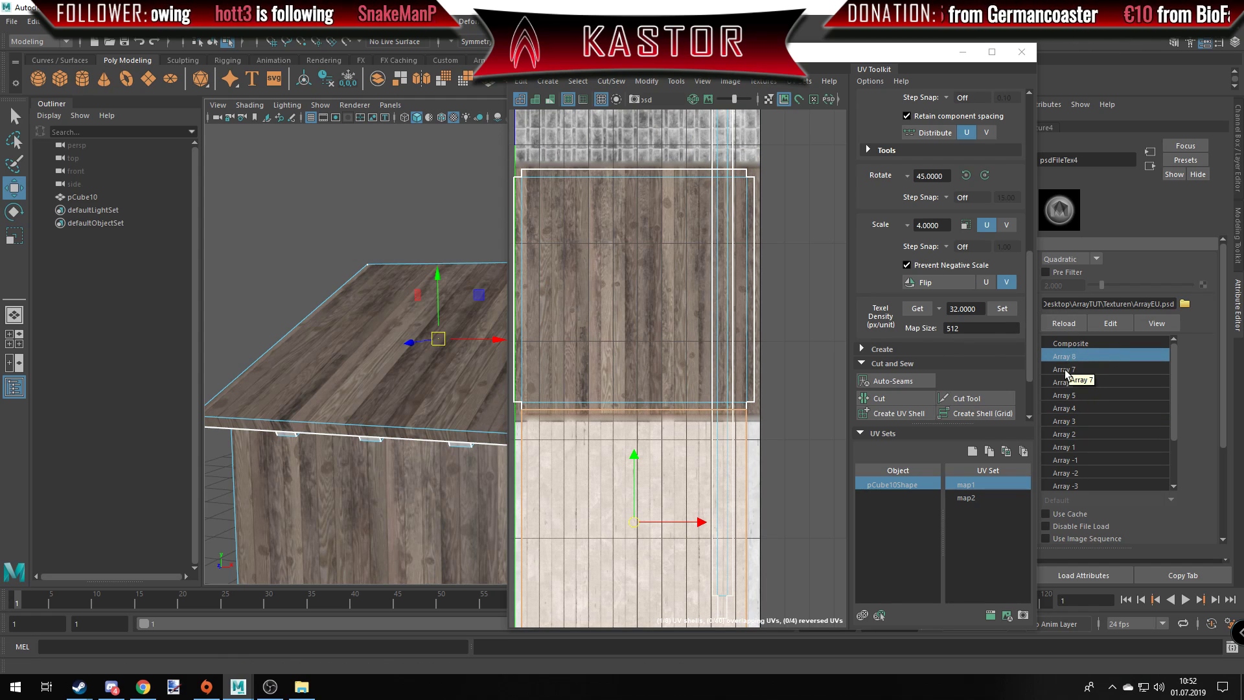
pyautogui.click(1066, 369)
pyautogui.scroll(-2, 584, 318)
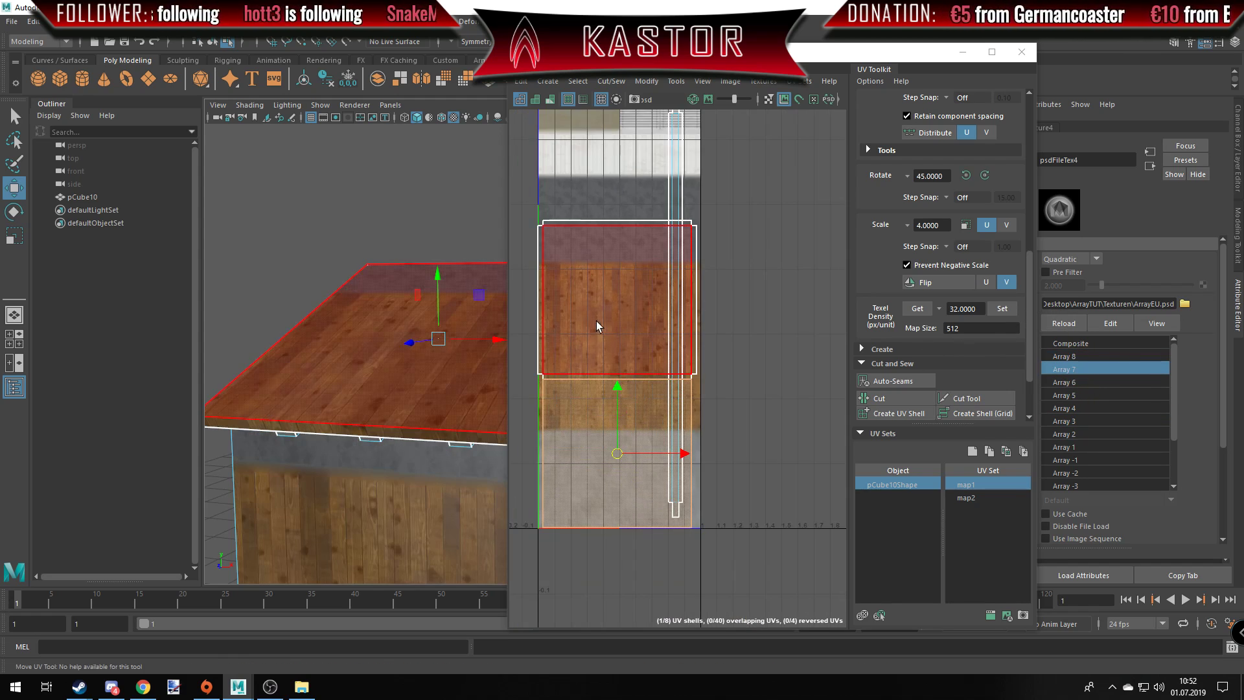
pyautogui.scroll(3, 596, 324)
pyautogui.scroll(-4, 596, 326)
pyautogui.scroll(2, 573, 355)
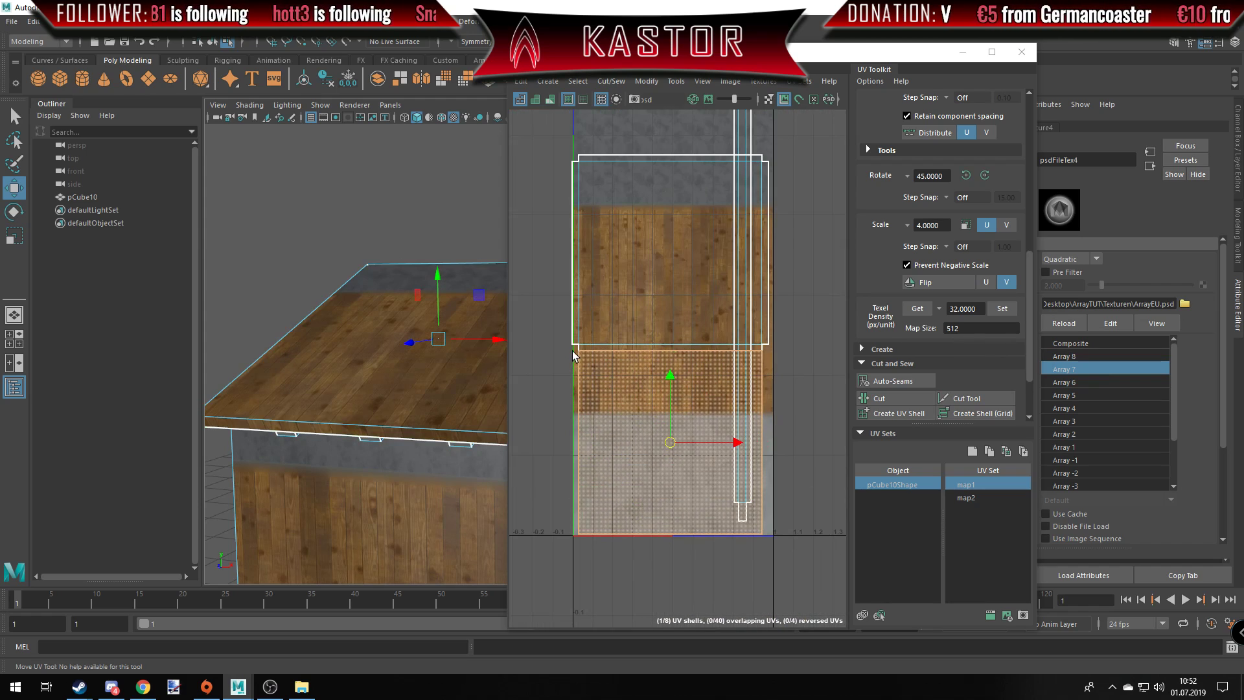
pyautogui.keyDown('alt'); pyautogui.moveTo(573, 355); pyautogui.dragTo(564, 330, button='middle'); pyautogui.keyUp('alt')
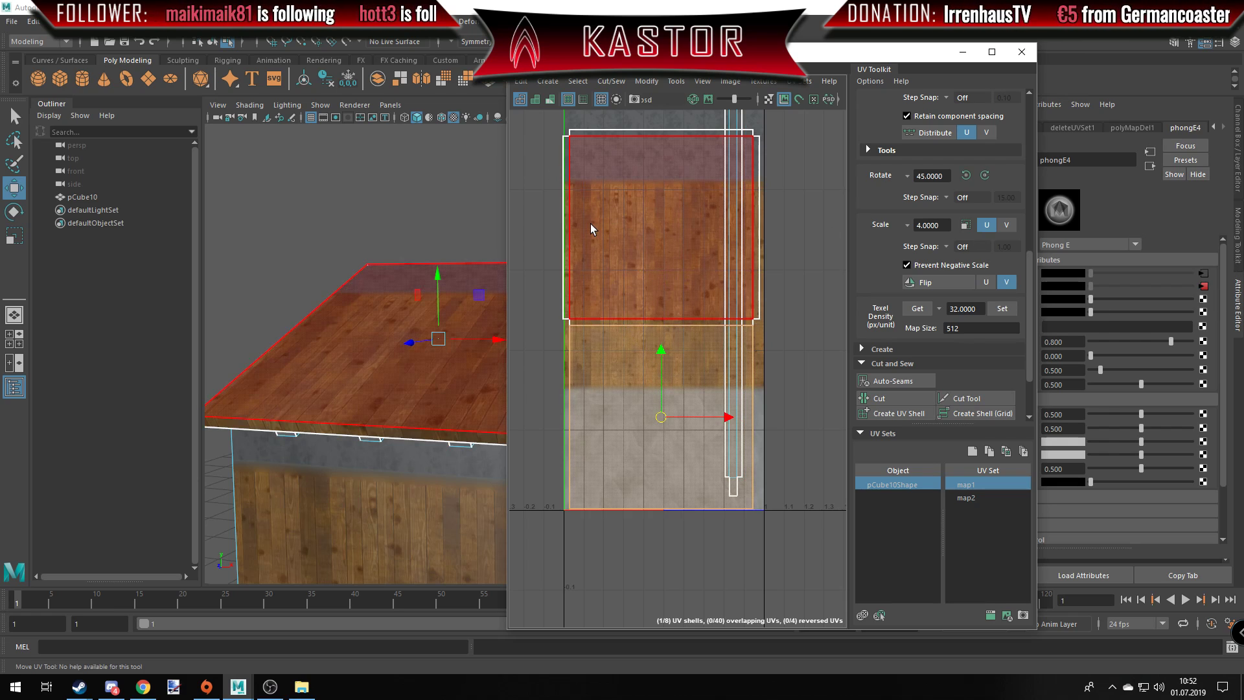
pyautogui.moveTo(608, 239); pyautogui.dragTo(711, 259, button='right')
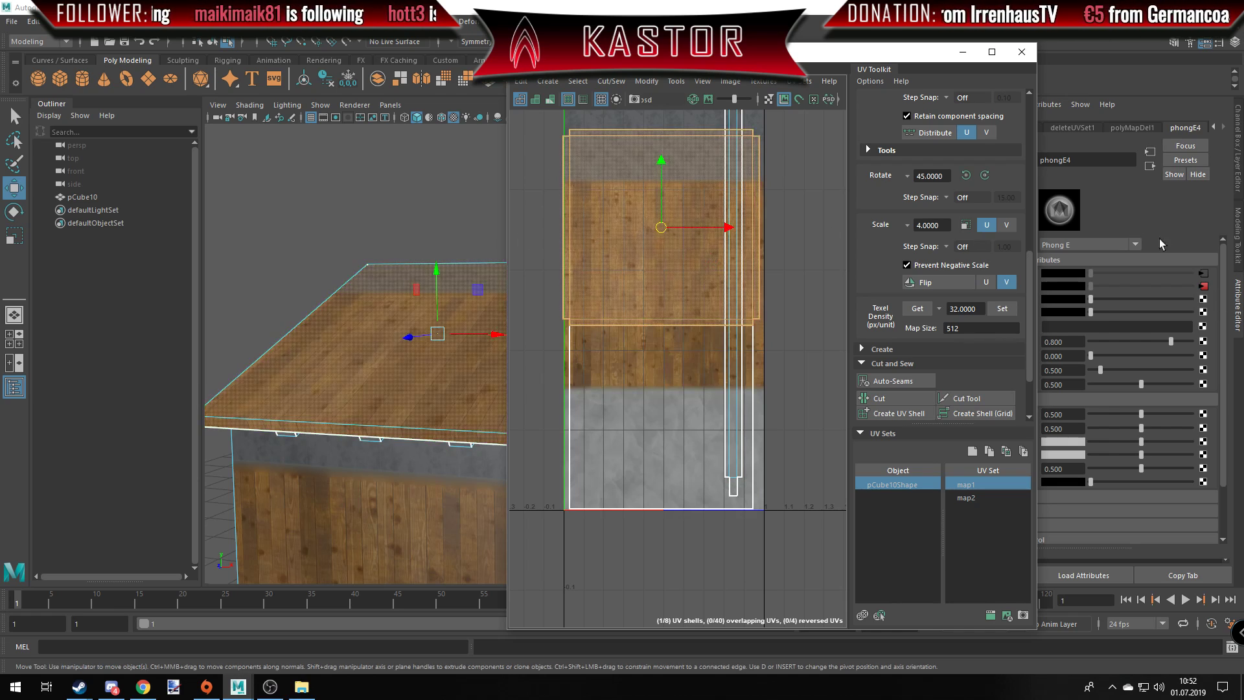
pyautogui.click(1203, 286)
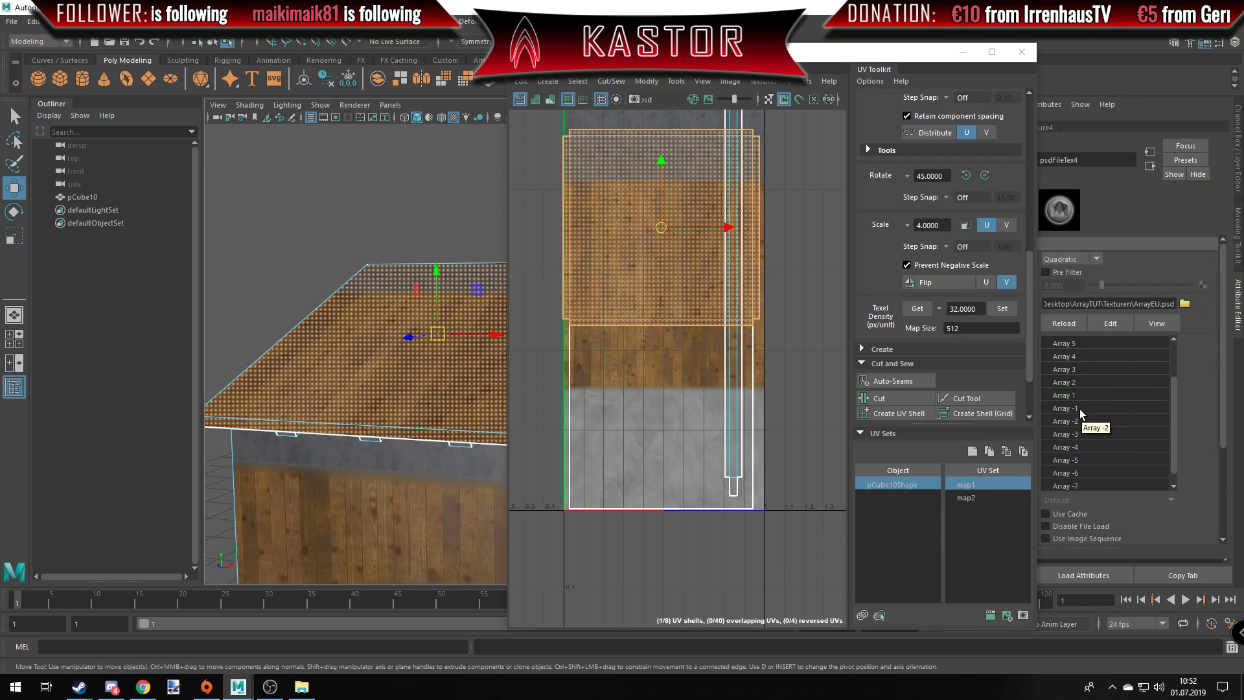
pyautogui.click(1079, 396)
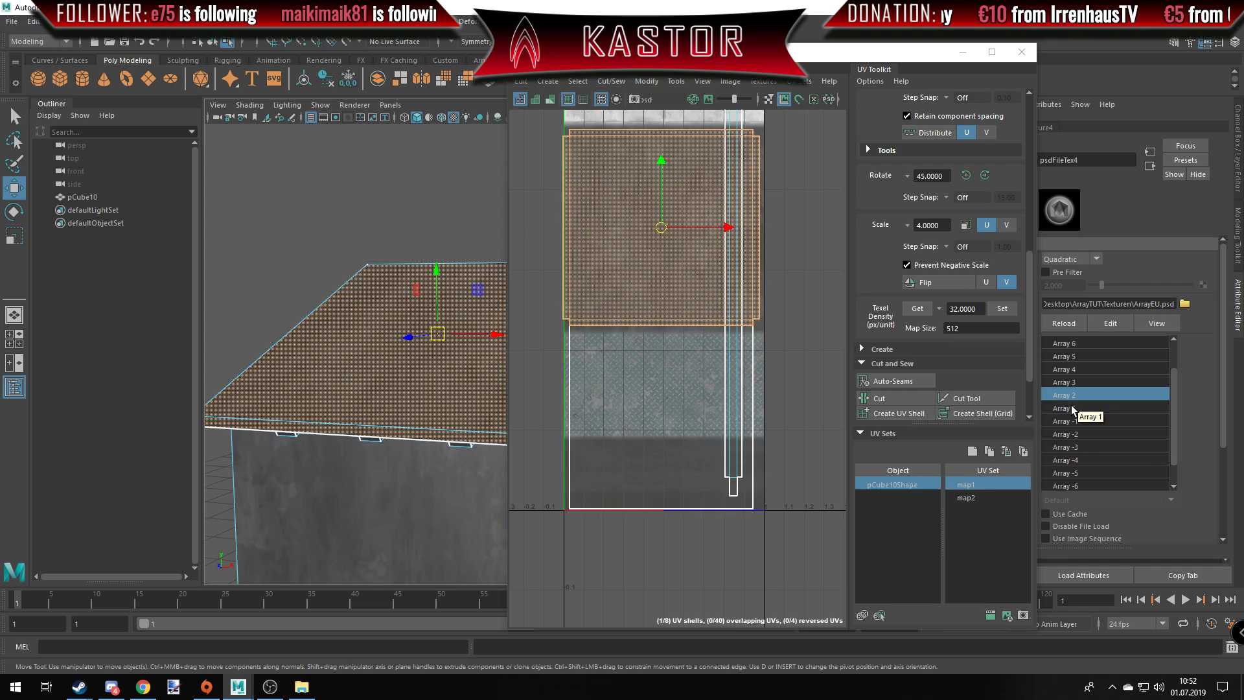
pyautogui.click(1073, 408)
pyautogui.scroll(1, 1073, 407)
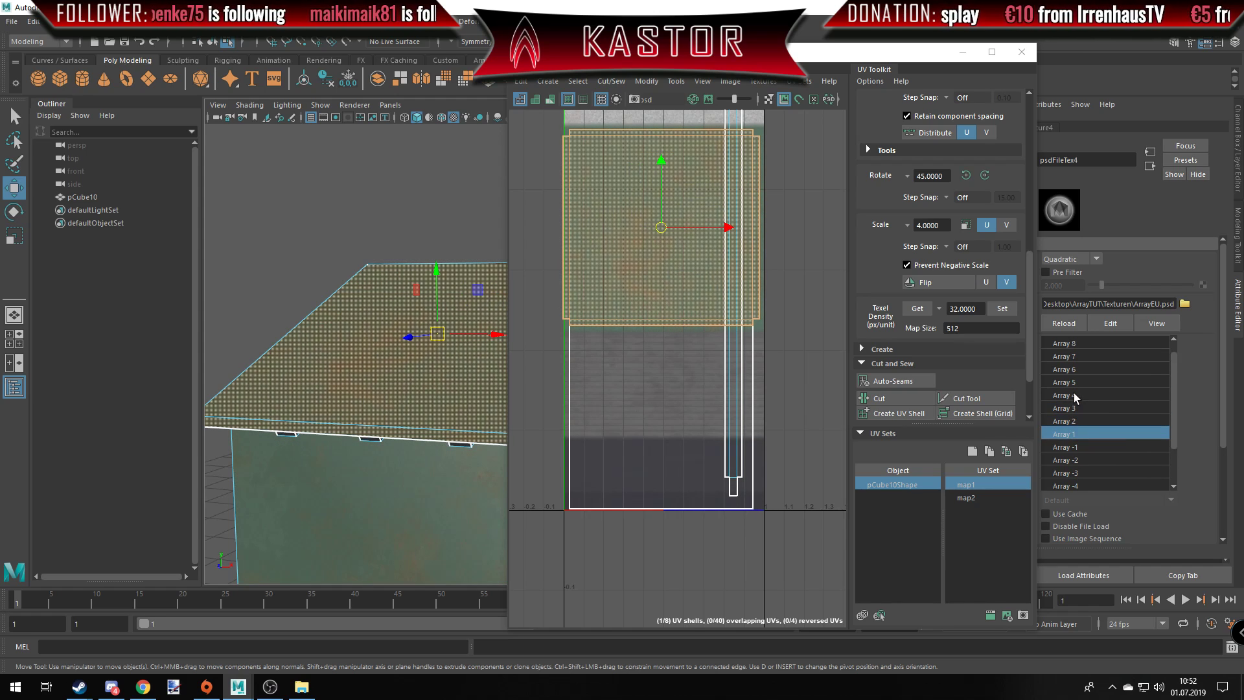
pyautogui.click(1074, 397)
pyautogui.click(1071, 410)
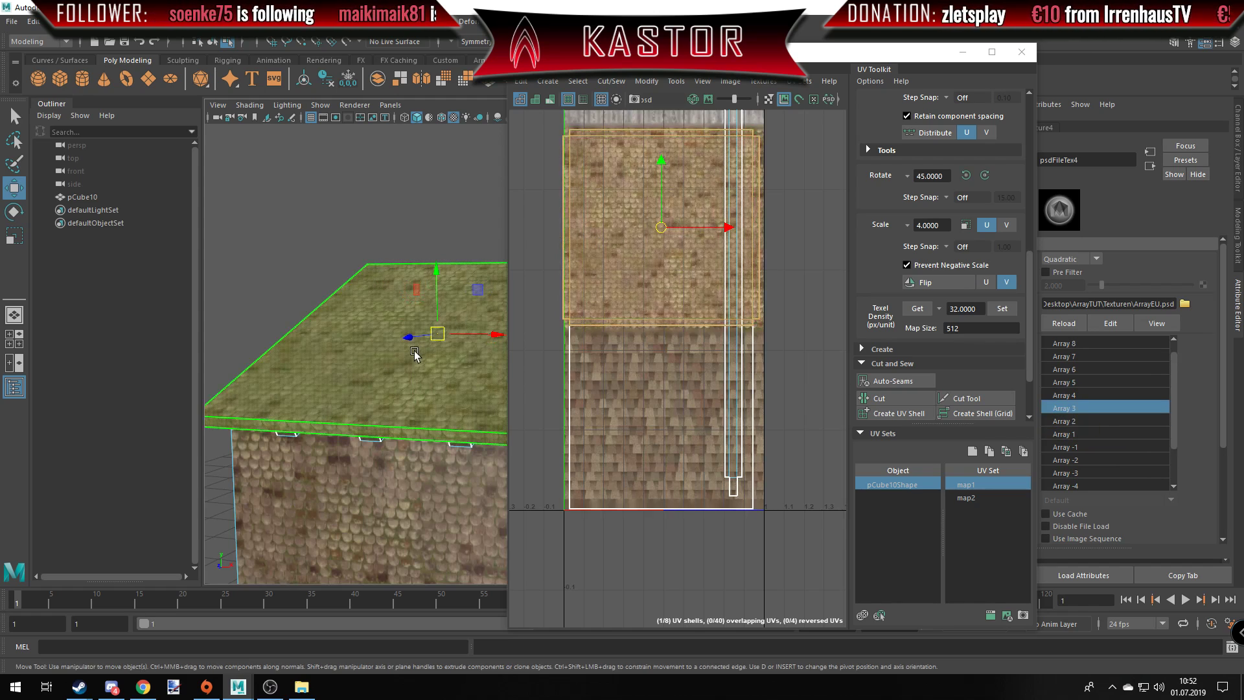
pyautogui.scroll(-3, 635, 270)
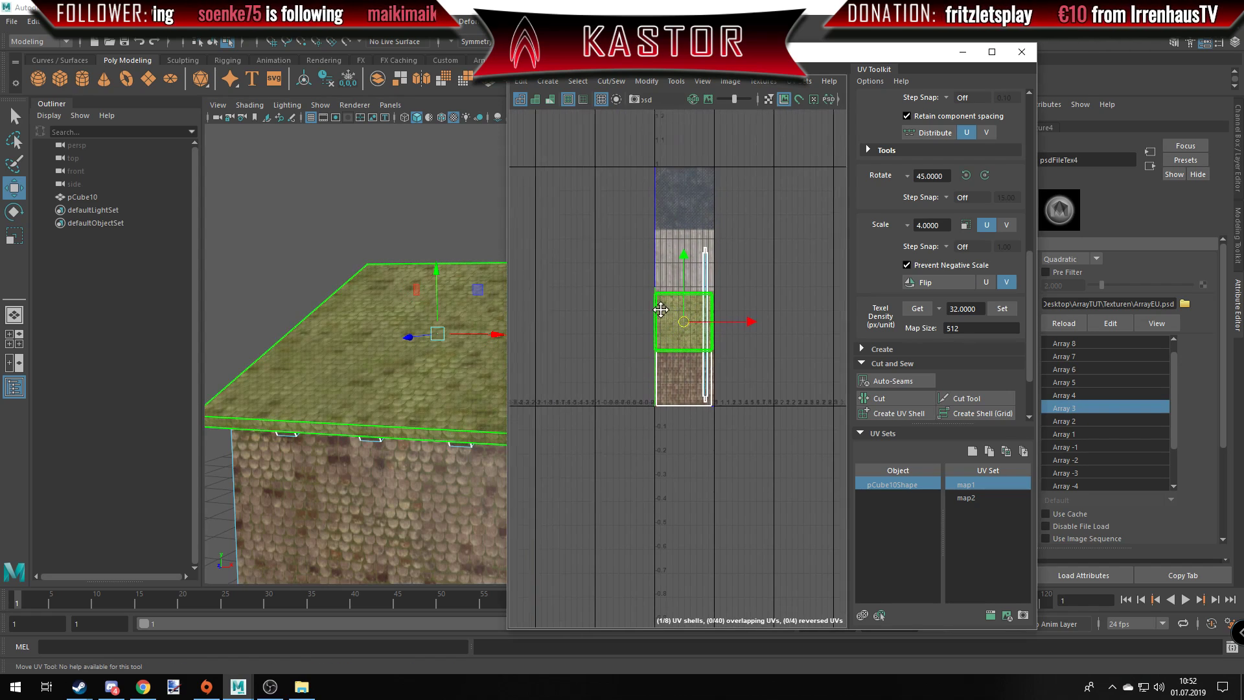
# Move the roof-top UV shell up one unit in V.
pyautogui.keyDown('alt'); pyautogui.moveTo(598, 305); pyautogui.dragTo(645, 379, button='middle'); pyautogui.keyUp('alt')
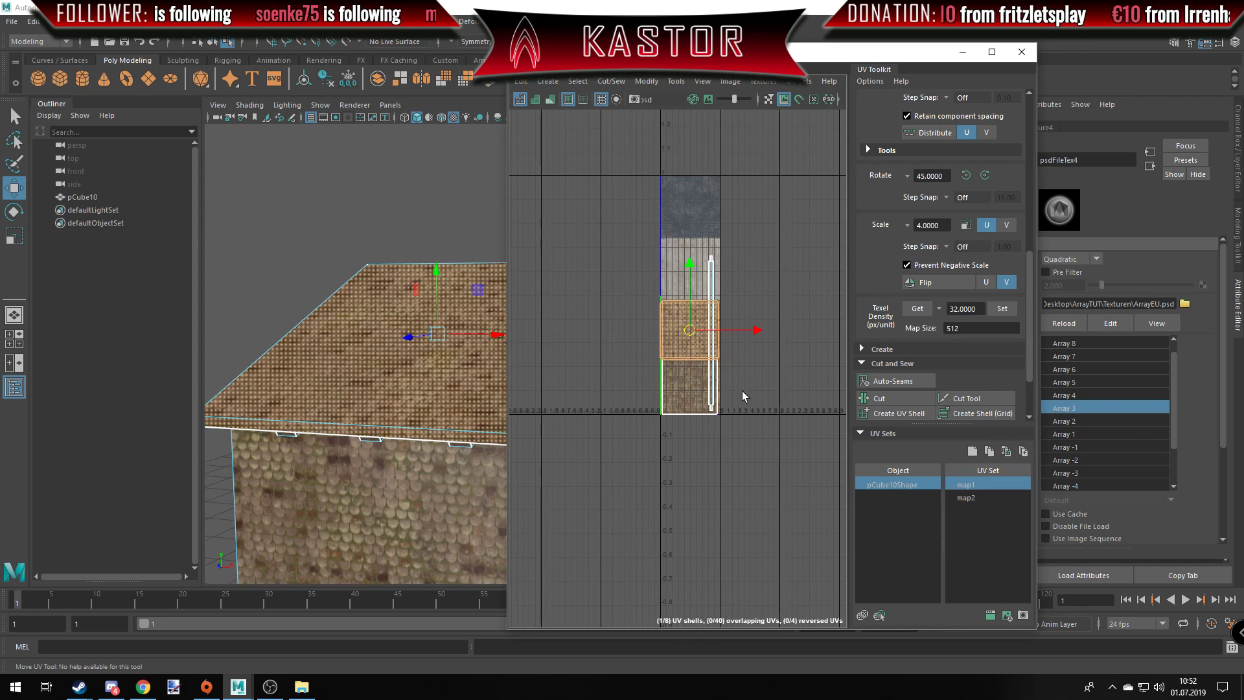
pyautogui.keyDown('alt'); pyautogui.moveTo(643, 219); pyautogui.dragTo(640, 332, button='middle'); pyautogui.keyUp('alt')
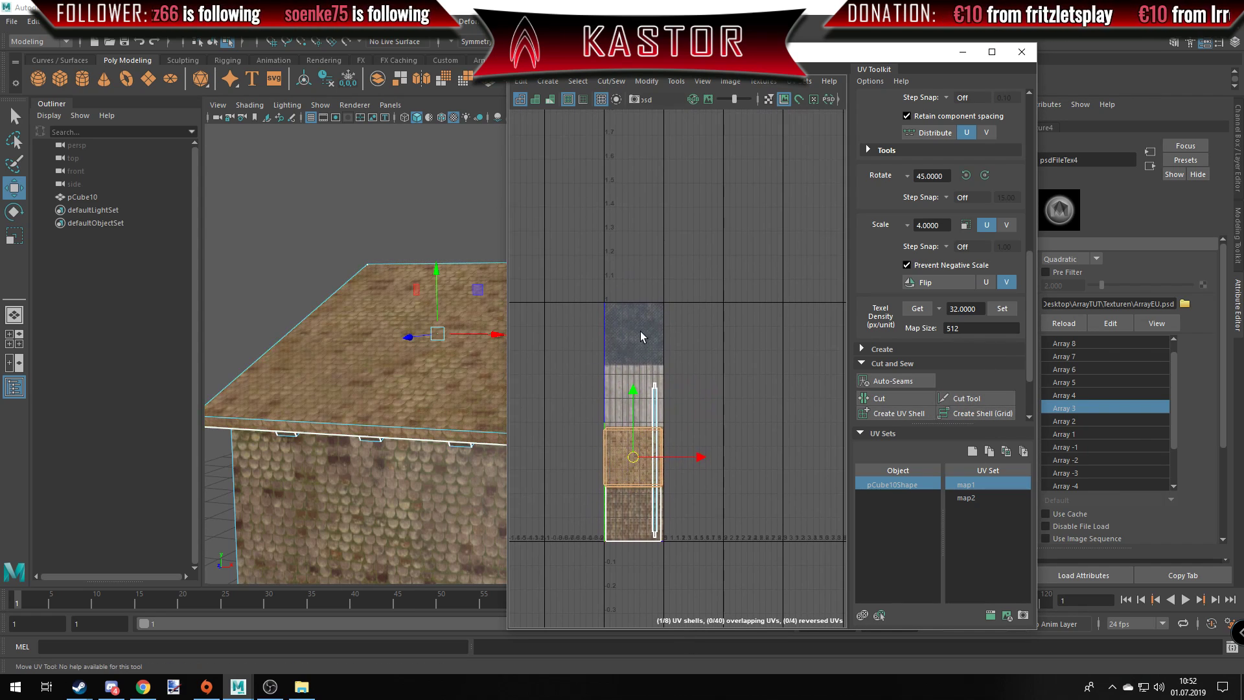
pyautogui.scroll(-2, 748, 328)
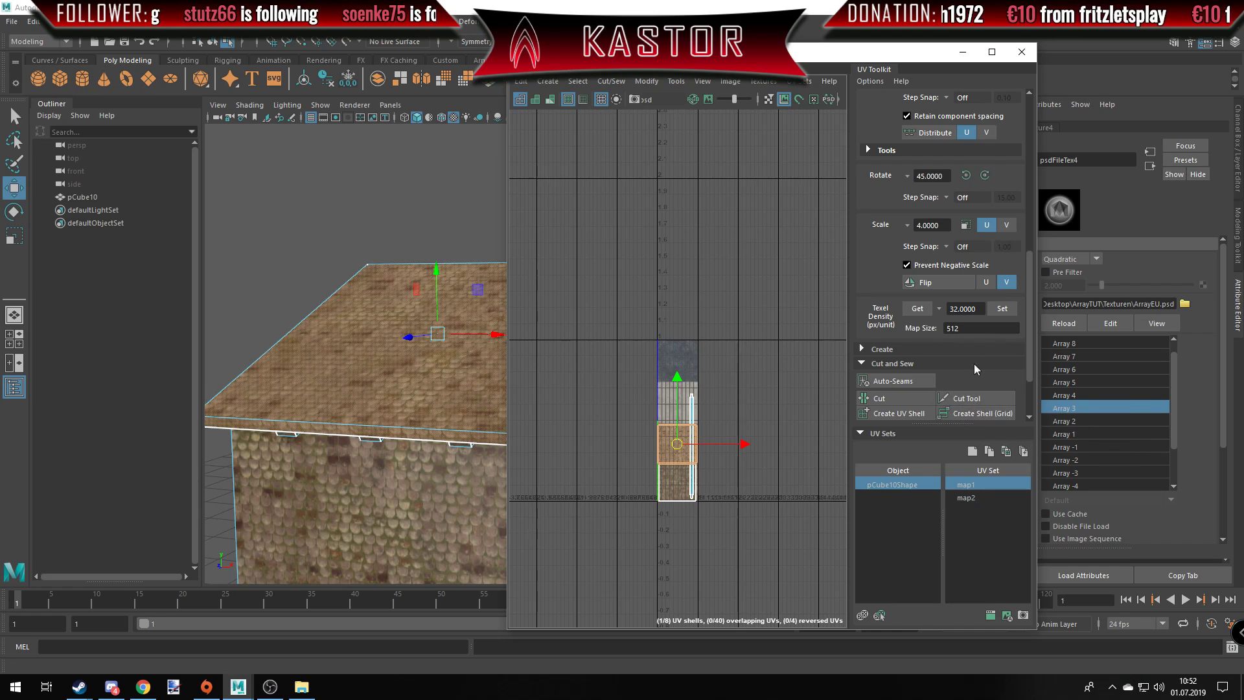
pyautogui.scroll(2, 963, 173)
pyautogui.scroll(2, 984, 303)
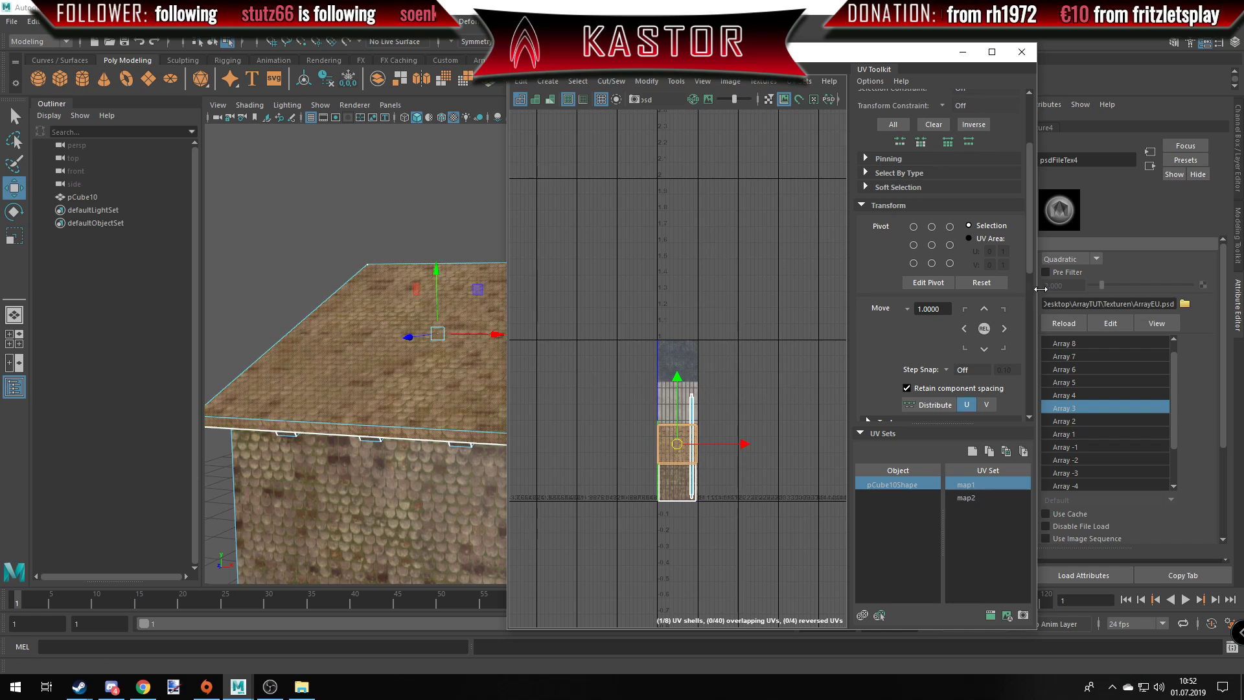
pyautogui.click(985, 309)
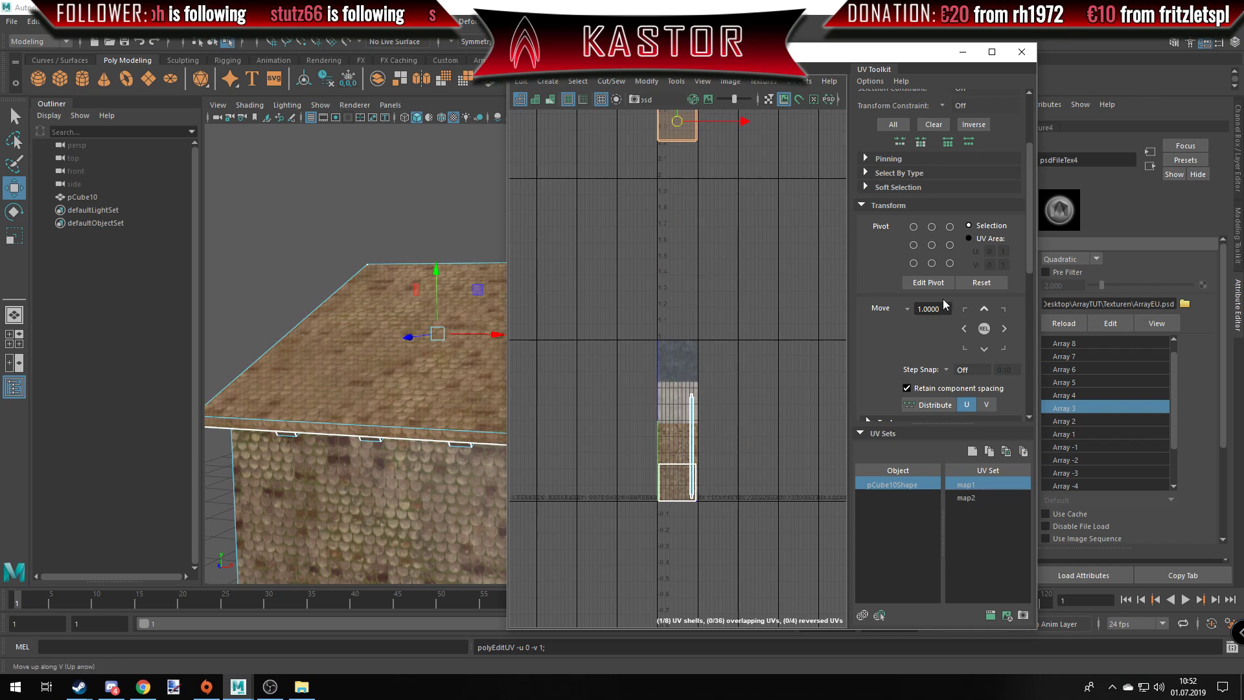
# Select the next slat's UV shell.
pyautogui.moveTo(673, 233)
pyautogui.keyDown('alt'); pyautogui.mouseDown(button='middle')
pyautogui.moveTo(648, 416)
pyautogui.moveTo(584, 511)
pyautogui.mouseUp(button='middle'); pyautogui.keyUp('alt')
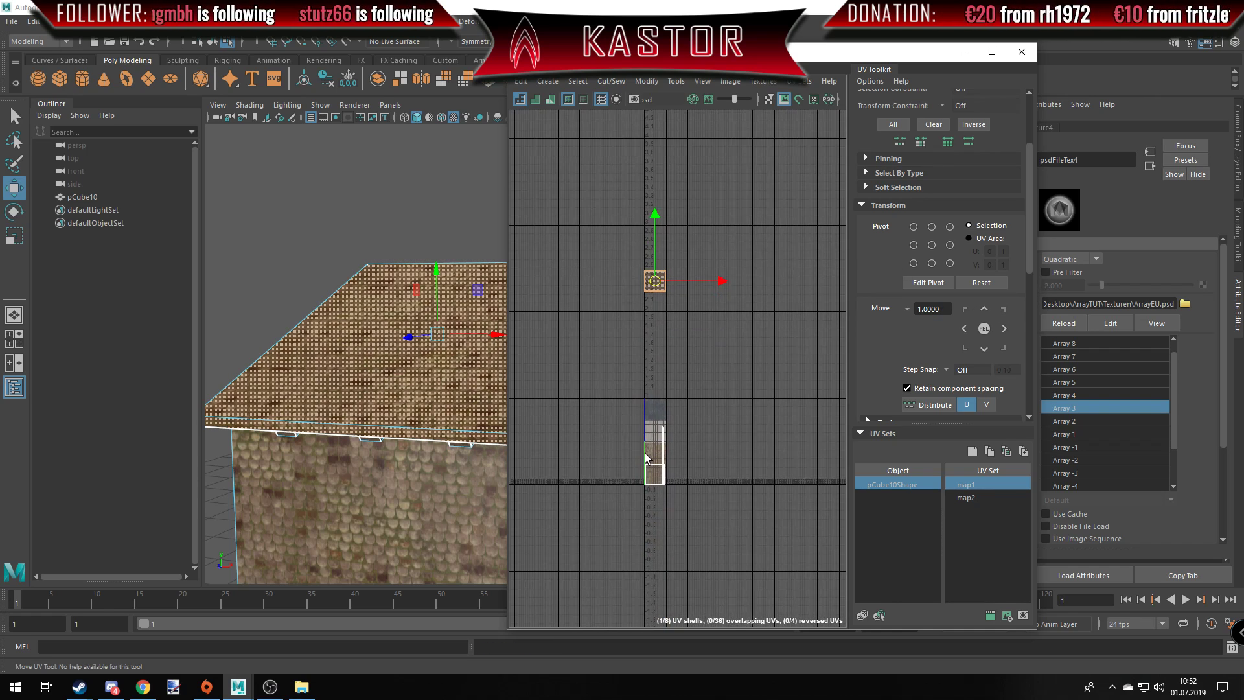
pyautogui.scroll(5, 675, 531)
pyautogui.click(677, 569)
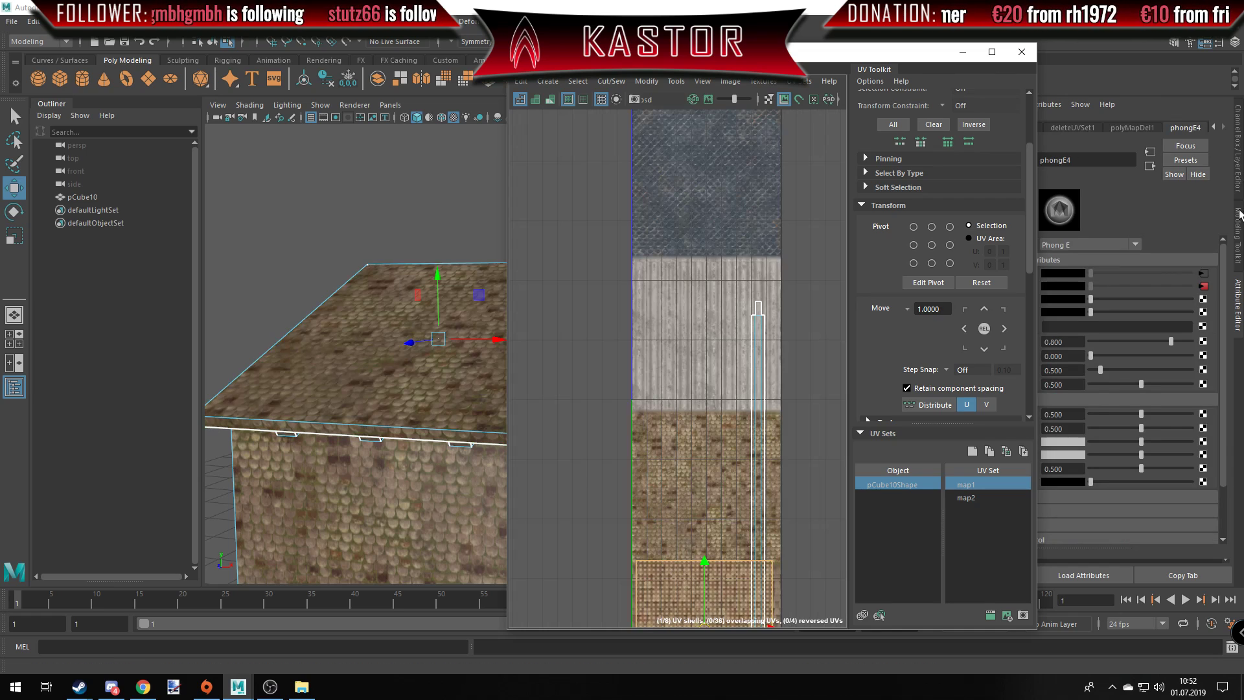
# Switch psdFileTex4 to Array 7 and fit the UV shell onto the wood planks.
pyautogui.click(1203, 273)
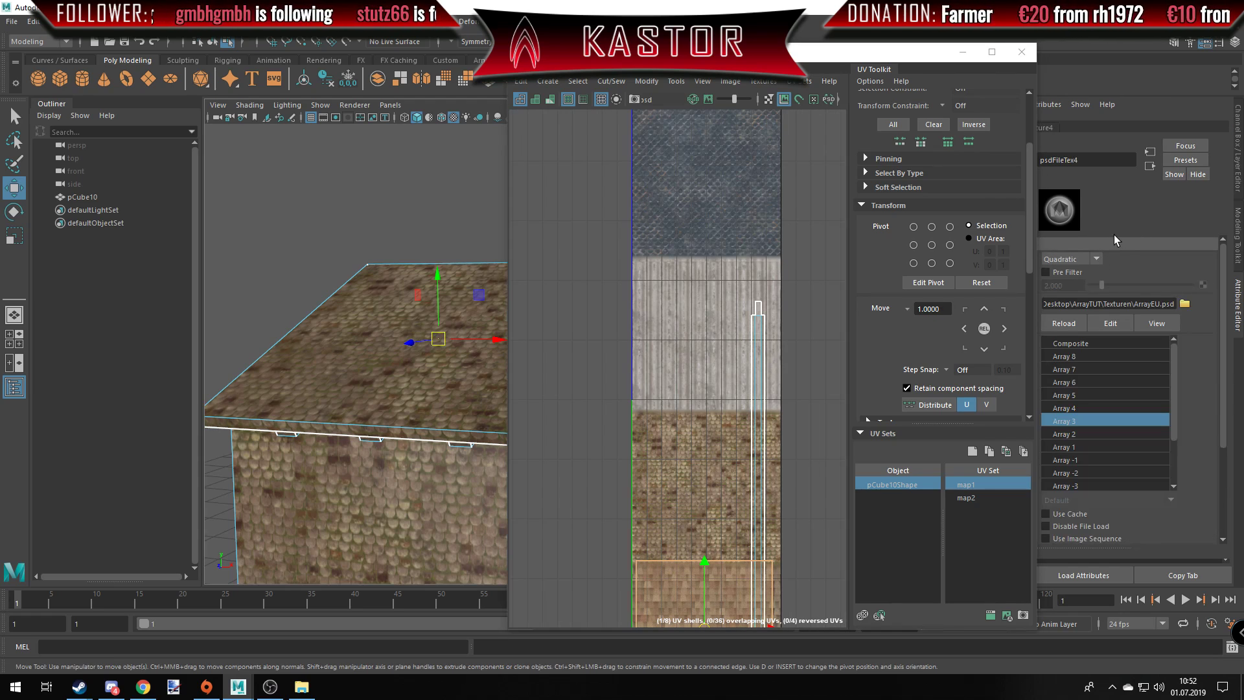
pyautogui.click(1075, 370)
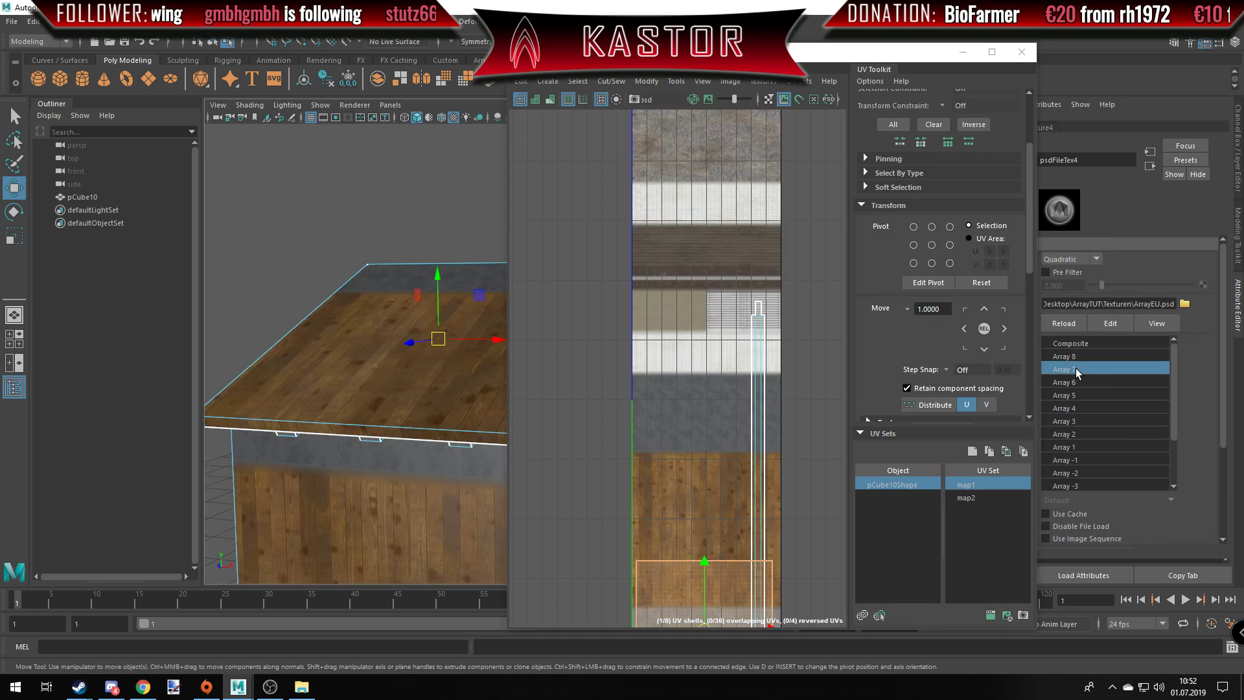
pyautogui.scroll(-2, 689, 452)
pyautogui.scroll(5, 674, 402)
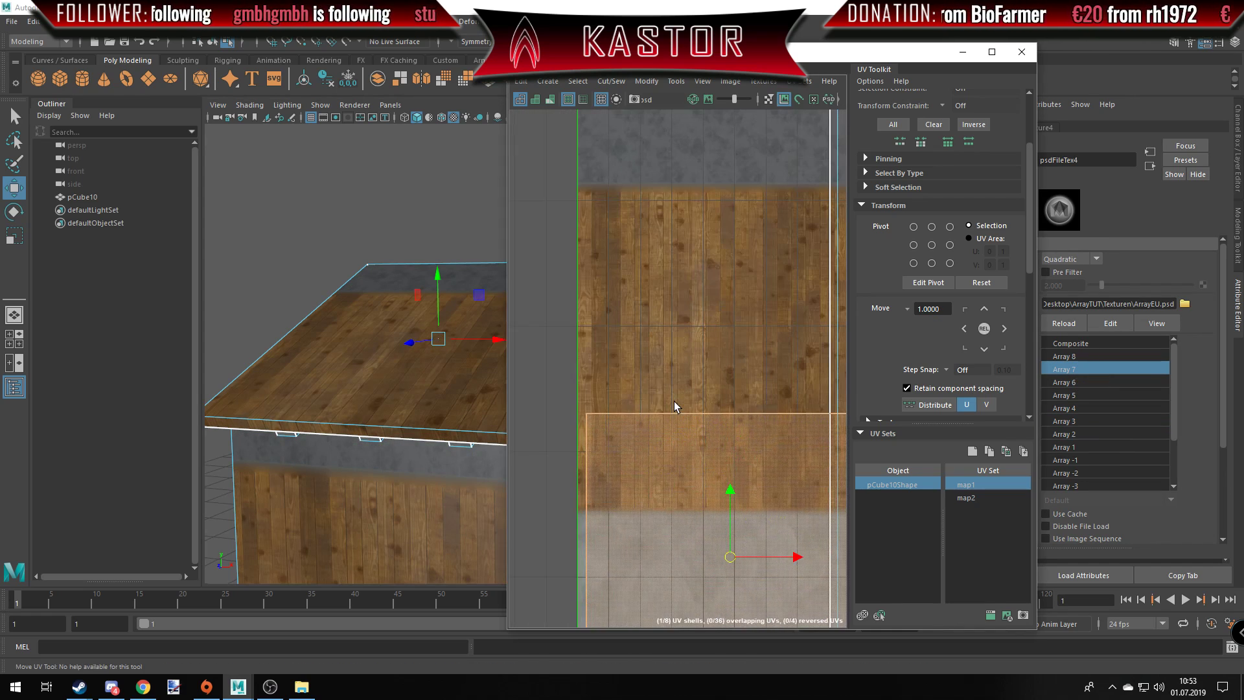
pyautogui.moveTo(733, 457)
pyautogui.mouseDown()
pyautogui.moveTo(745, 294)
pyautogui.moveTo(732, 350)
pyautogui.mouseUp()
pyautogui.press('r')
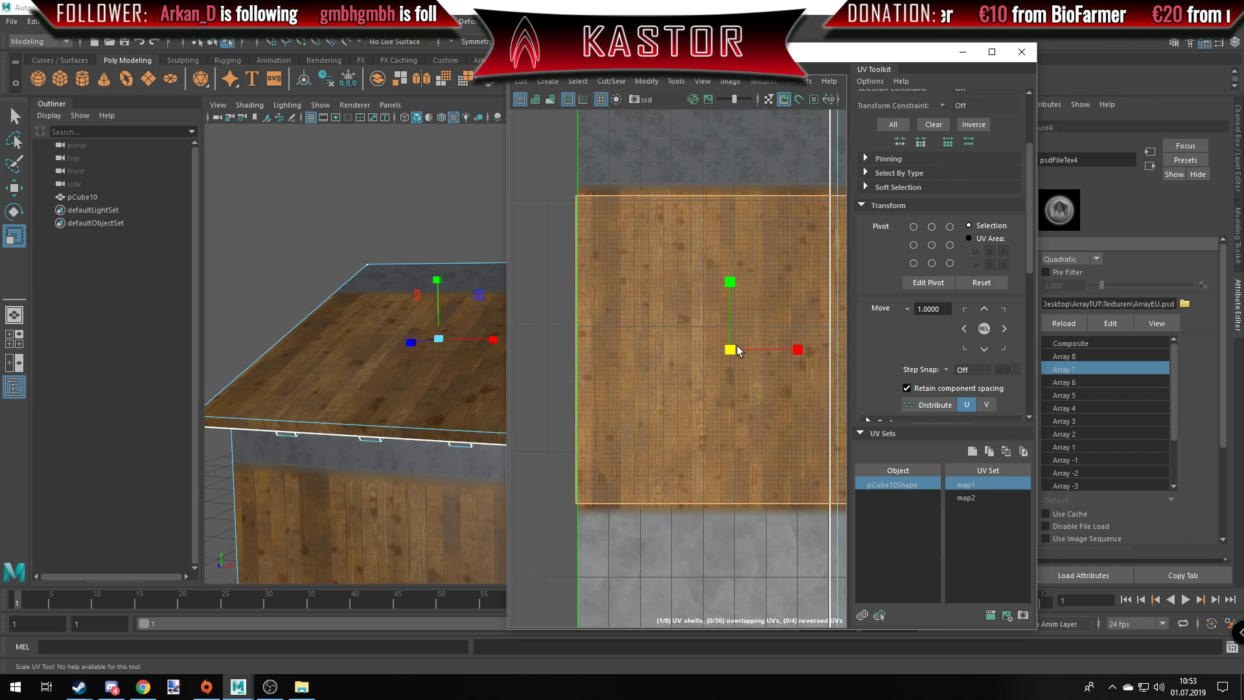
pyautogui.moveTo(418, 387)
pyautogui.keyDown('alt'); pyautogui.mouseDown()
pyautogui.moveTo(436, 387)
pyautogui.moveTo(225, 332)
pyautogui.mouseUp(); pyautogui.keyUp('alt')
# Clear the UV selection and select the table-top board from a top-down view.
pyautogui.scroll(3, 339, 353)
pyautogui.keyDown('alt'); pyautogui.moveTo(340, 353); pyautogui.dragTo(325, 272); pyautogui.keyUp('alt')
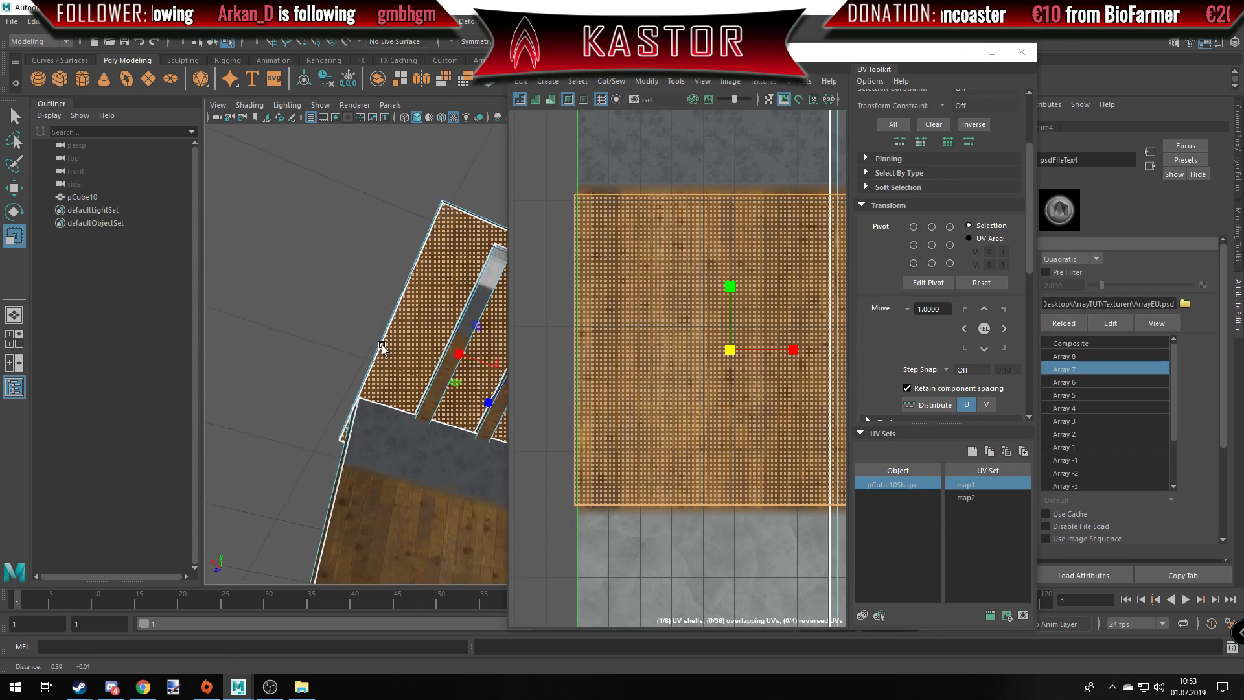
pyautogui.click(325, 272)
pyautogui.scroll(2, 407, 320)
pyautogui.moveTo(407, 320)
pyautogui.keyDown('alt'); pyautogui.mouseDown()
pyautogui.moveTo(383, 320)
pyautogui.moveTo(503, 313)
pyautogui.moveTo(391, 331)
pyautogui.moveTo(392, 348)
pyautogui.moveTo(416, 304)
pyautogui.moveTo(457, 418)
pyautogui.mouseUp(); pyautogui.keyUp('alt')
pyautogui.scroll(2, 390, 331)
pyautogui.click(390, 331)
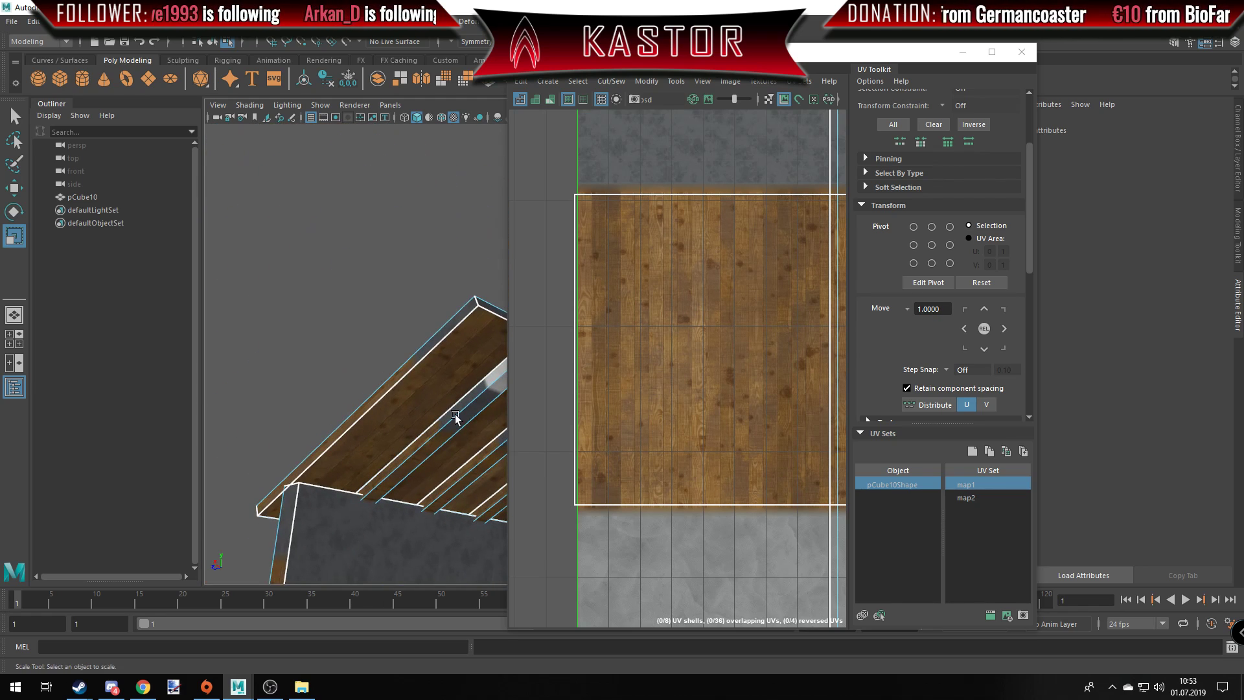
# Select and frame the board's UV shell, with the PSD layer list open.
pyautogui.moveTo(735, 346); pyautogui.dragTo(690, 336, button='right')
pyautogui.press('a')
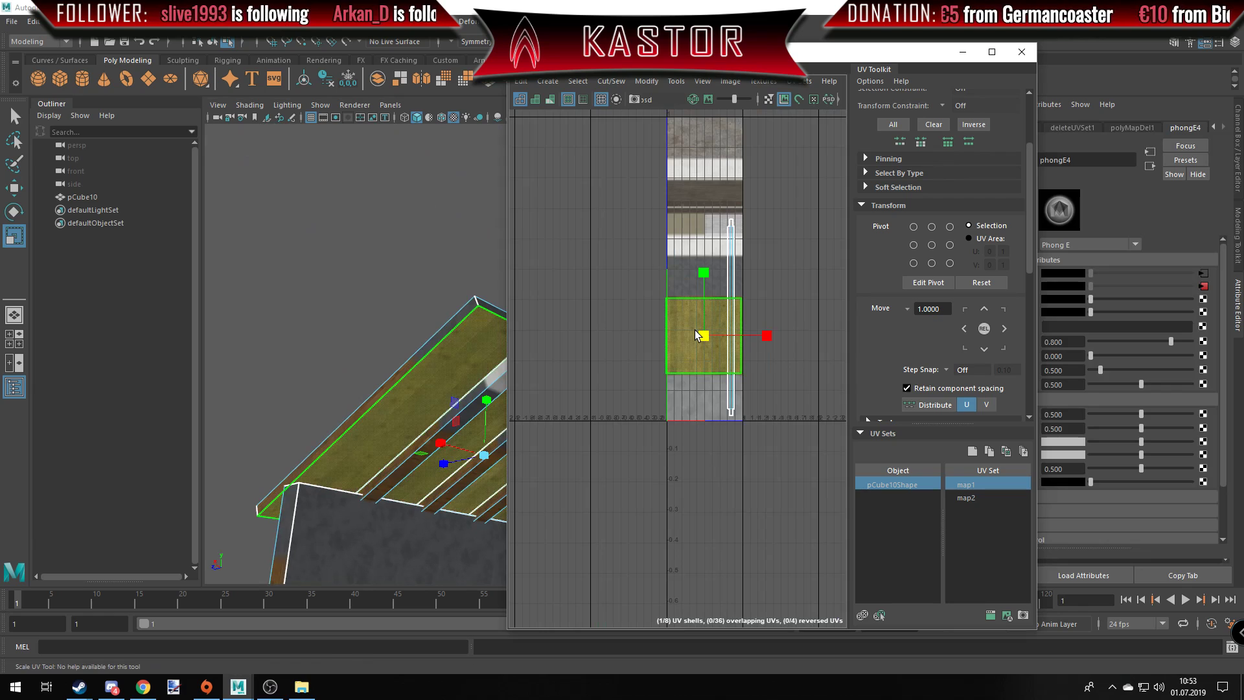
pyautogui.click(1201, 300)
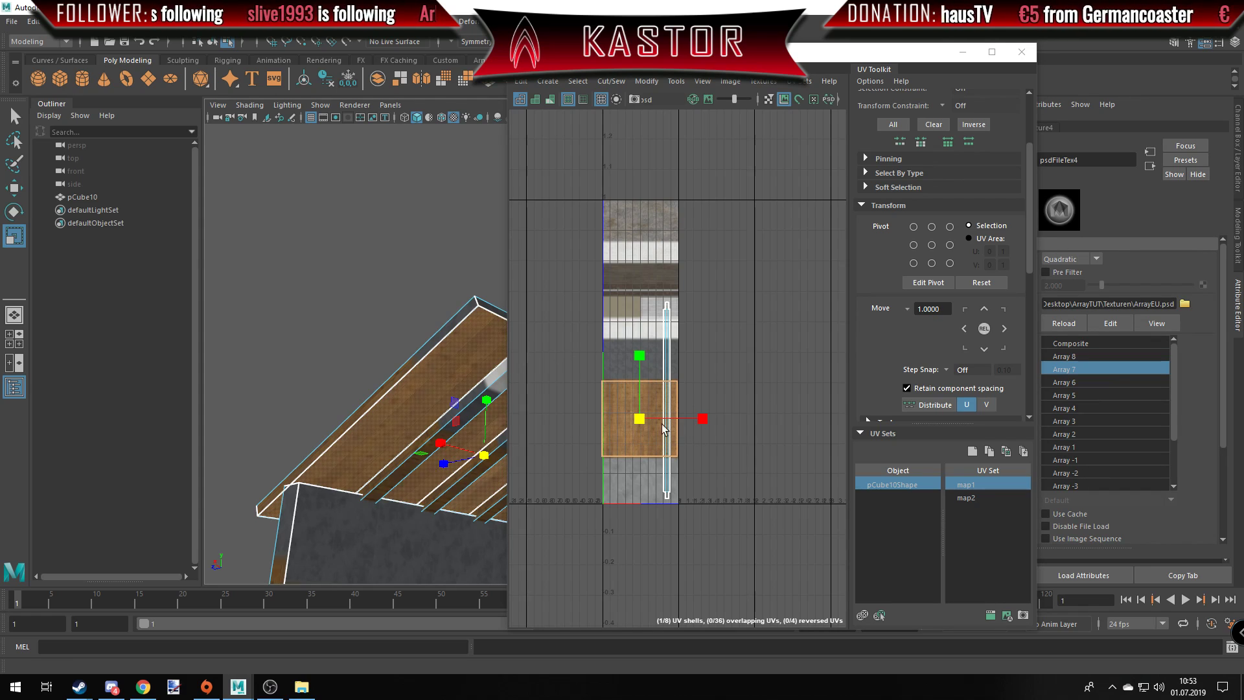
pyautogui.moveTo(600, 393); pyautogui.dragTo(538, 375, button='right')
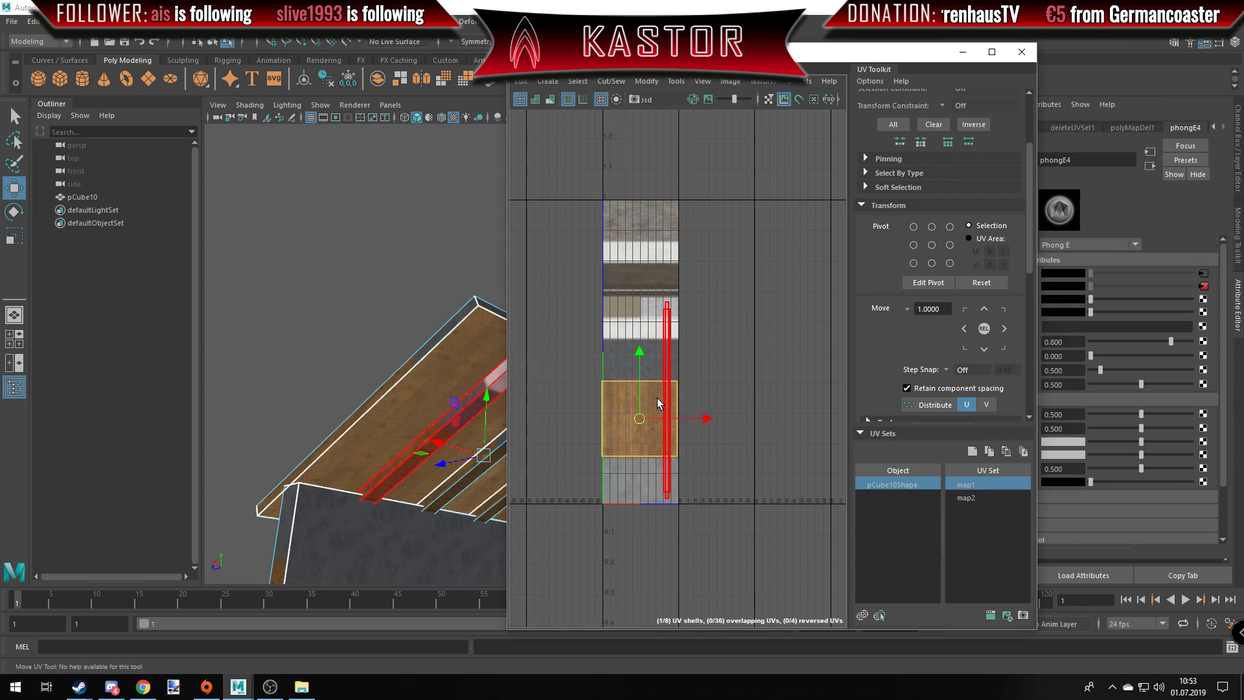
# Move the board's UV shell up two tiles in V.
pyautogui.click(985, 309)
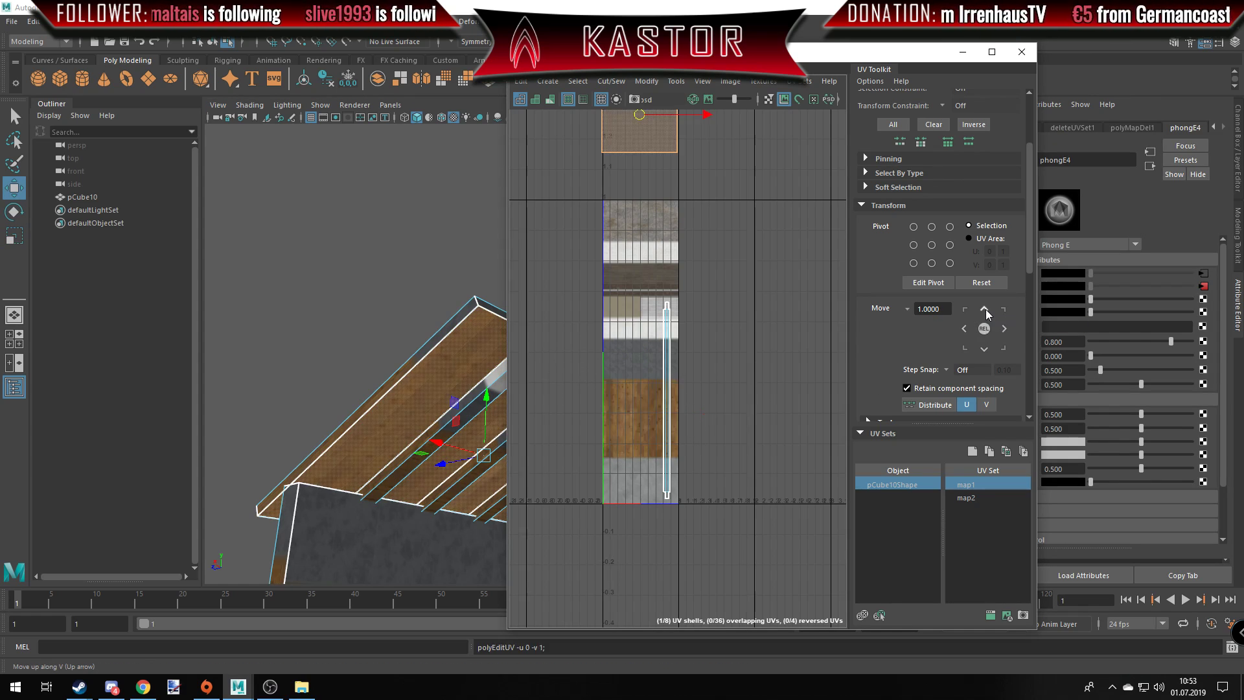
pyautogui.scroll(-3, 593, 209)
pyautogui.keyDown('alt'); pyautogui.moveTo(593, 209); pyautogui.dragTo(648, 430, button='middle'); pyautogui.keyUp('alt')
pyautogui.scroll(-2, 672, 466)
pyautogui.scroll(-3, 672, 467)
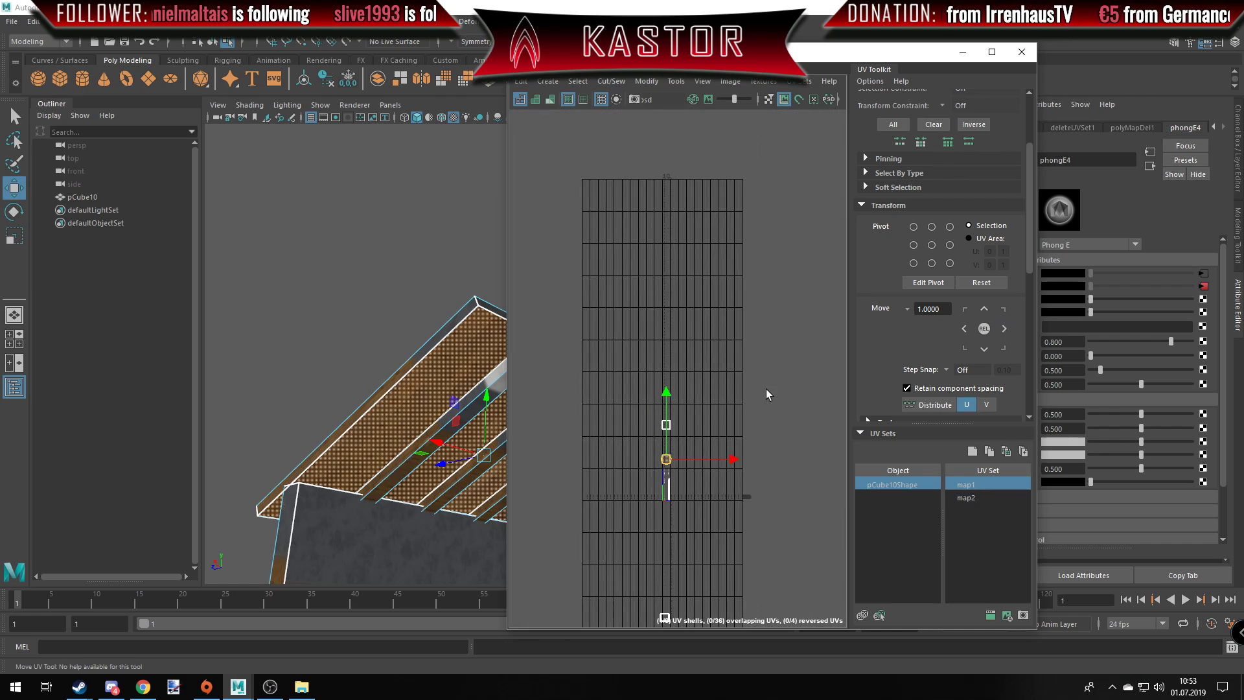
pyautogui.click(985, 309)
# Return to Object Mode on pCube10.
pyautogui.moveTo(389, 421)
pyautogui.keyDown('alt'); pyautogui.mouseDown()
pyautogui.moveTo(470, 445)
pyautogui.moveTo(312, 376)
pyautogui.mouseUp(); pyautogui.keyUp('alt')
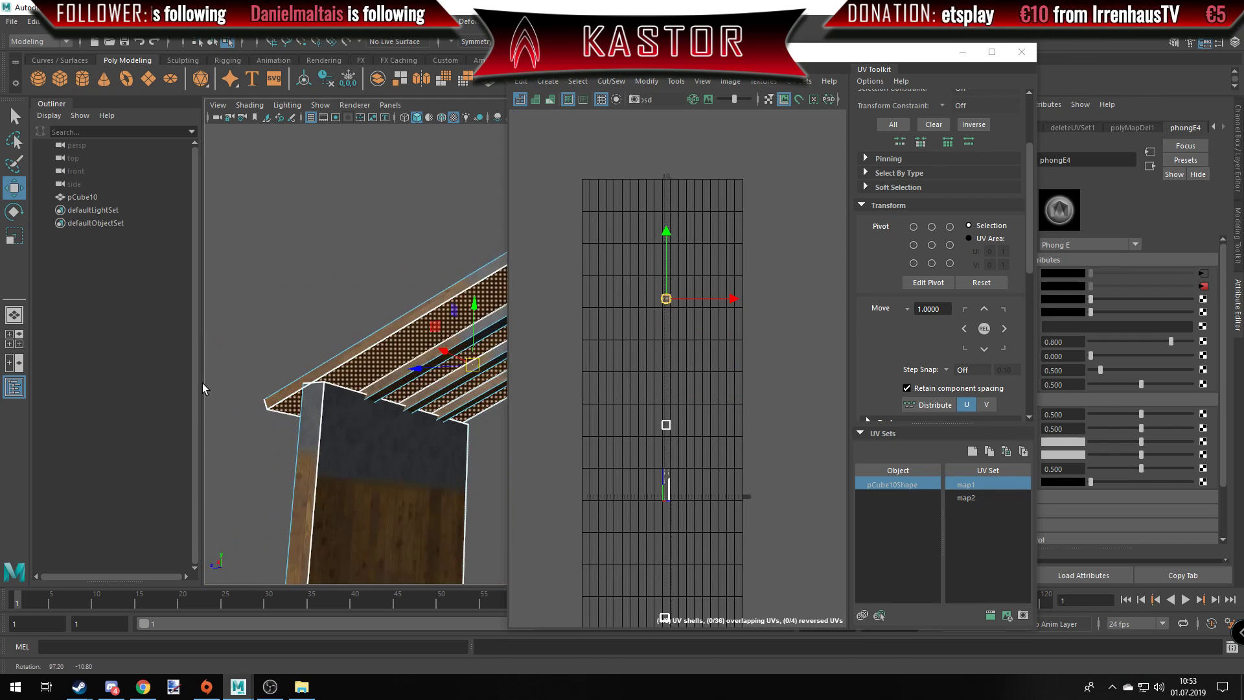
pyautogui.rightClick(441, 300)
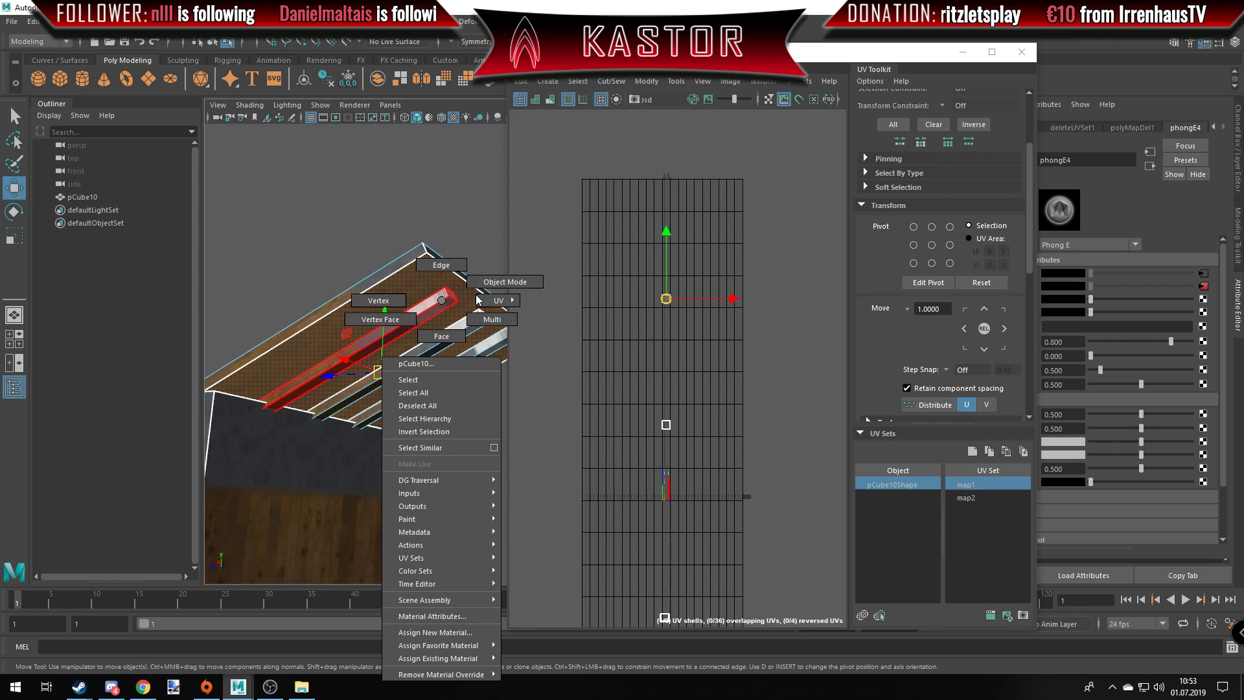
pyautogui.click(505, 283)
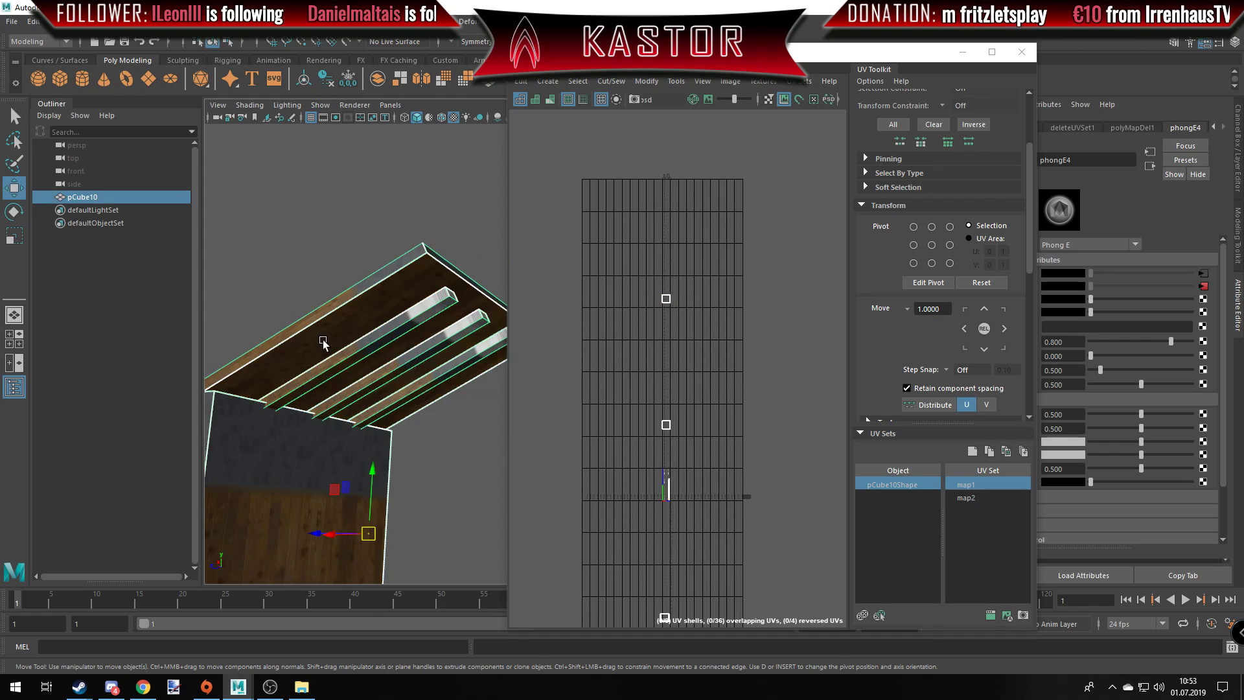
# Select the slat's thin UV strip and rotate it 45 degrees toward horizontal.
pyautogui.keyDown('alt'); pyautogui.moveTo(324, 342); pyautogui.dragTo(379, 318); pyautogui.keyUp('alt')
pyautogui.scroll(-3, 591, 518)
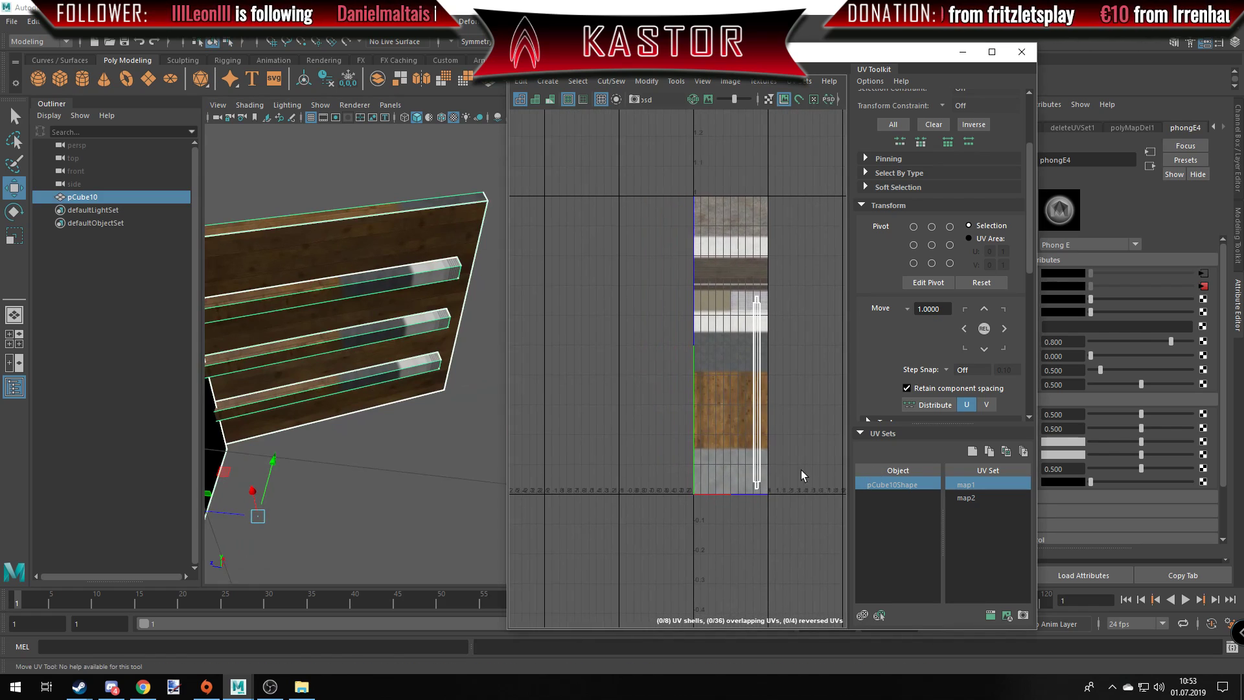
pyautogui.moveTo(733, 393); pyautogui.dragTo(672, 390, button='right')
pyautogui.moveTo(755, 357); pyautogui.dragTo(685, 408)
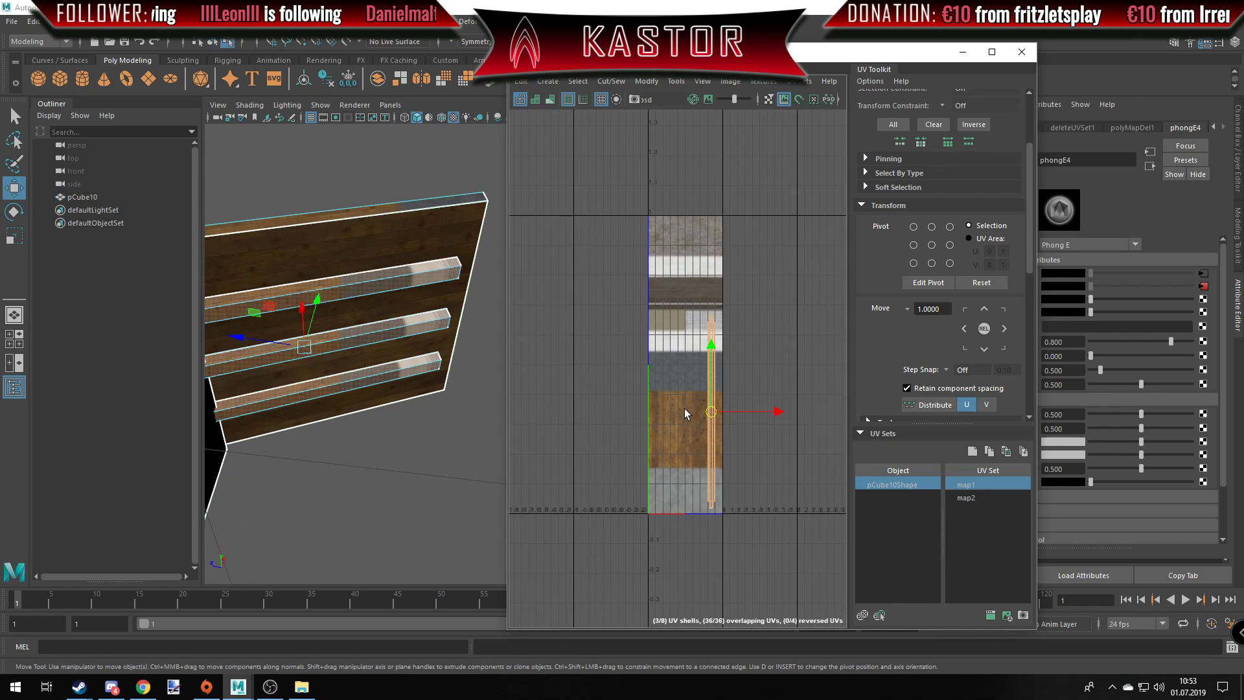
pyautogui.scroll(-2, 955, 387)
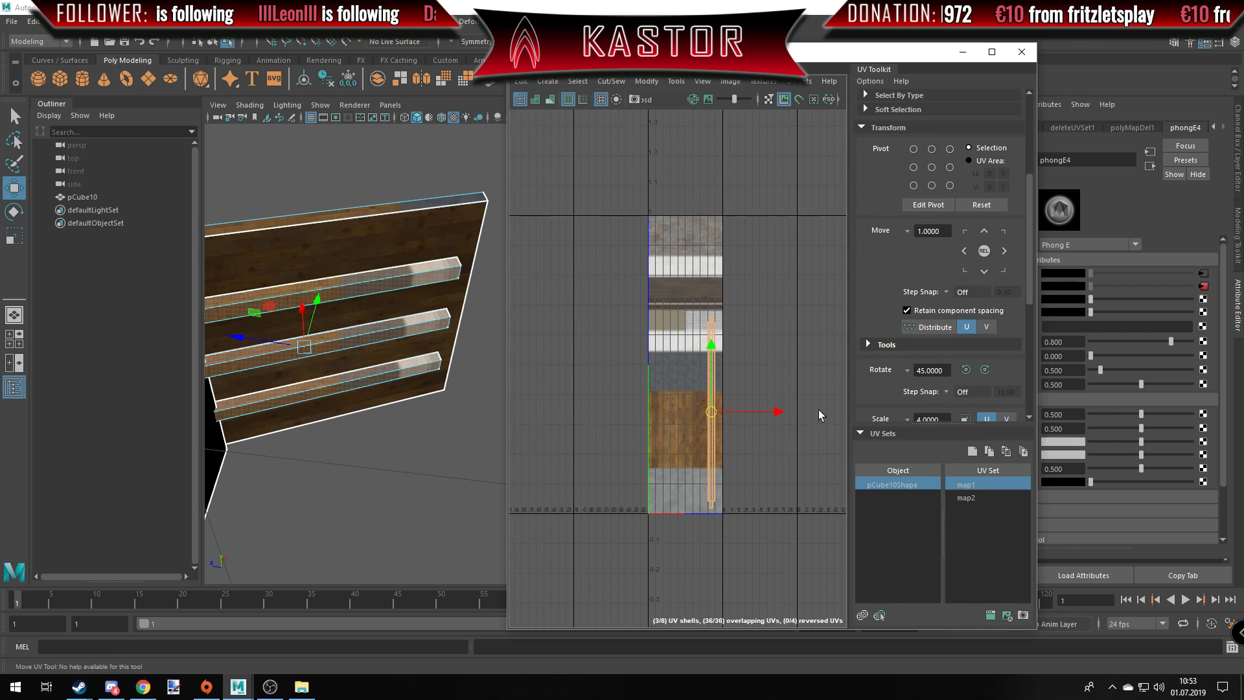
pyautogui.click(985, 369)
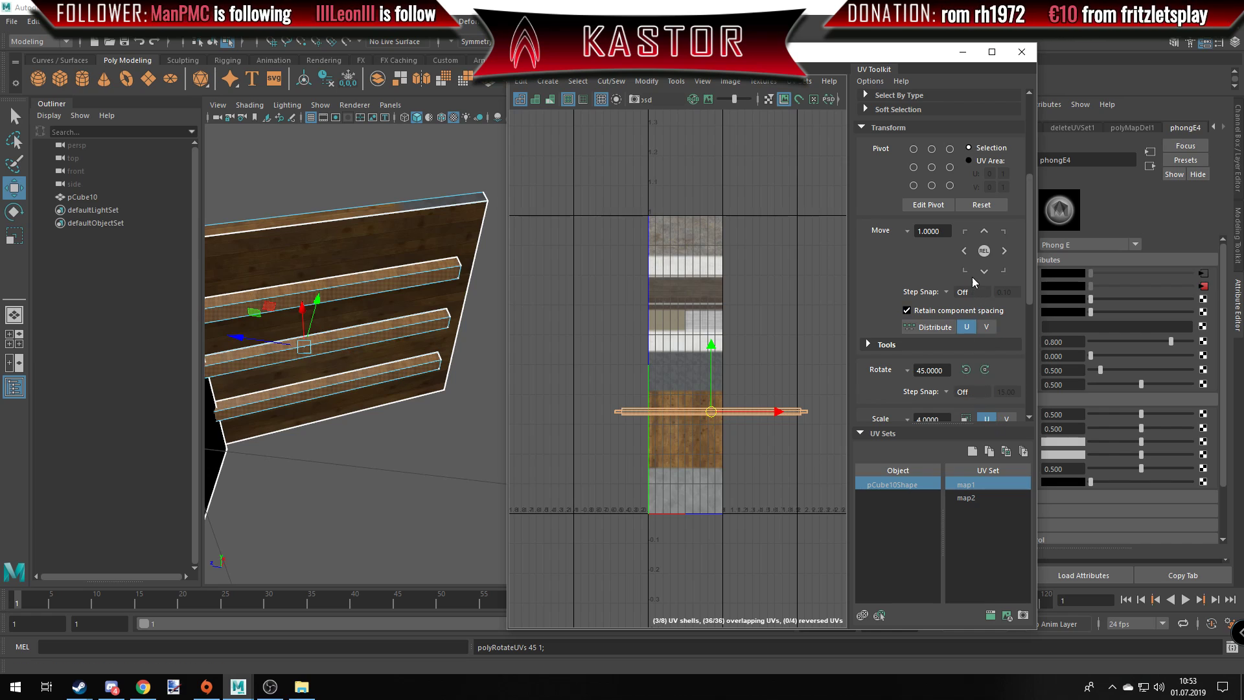
pyautogui.scroll(-1, 968, 291)
pyautogui.scroll(-1, 962, 312)
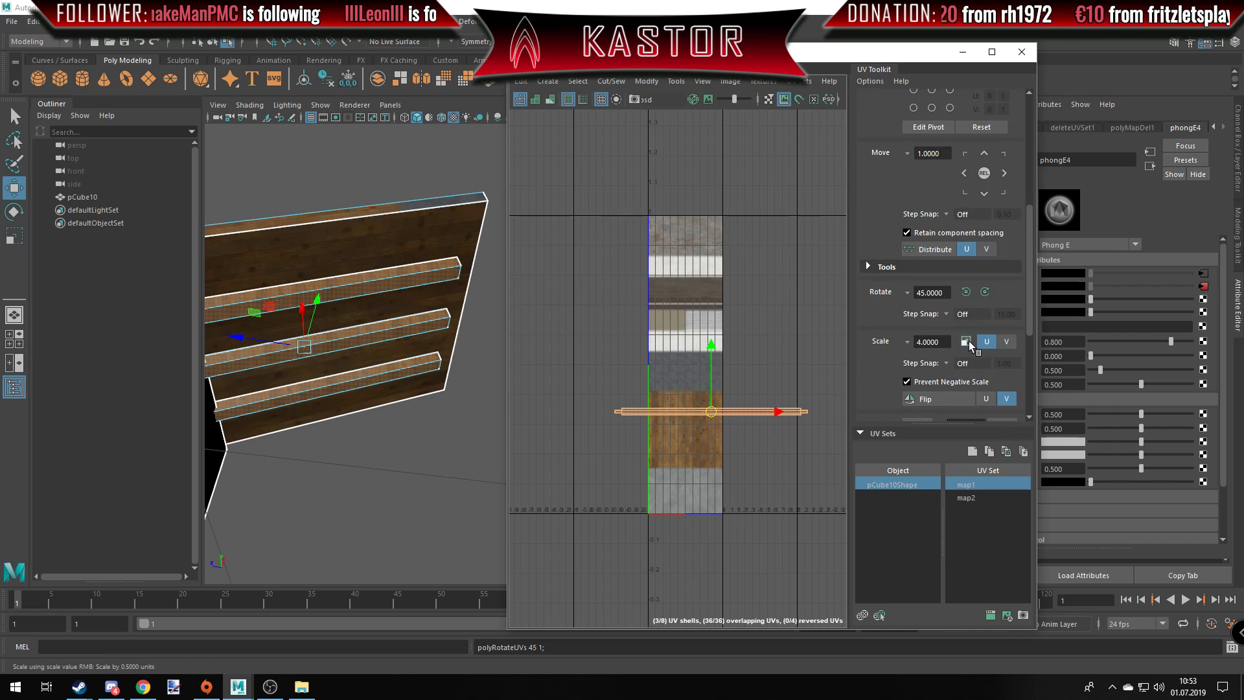
# Stretch the strip four times wider in U across the wood band.
pyautogui.click(970, 344)
pyautogui.scroll(-3, 686, 377)
pyautogui.scroll(1, 866, 341)
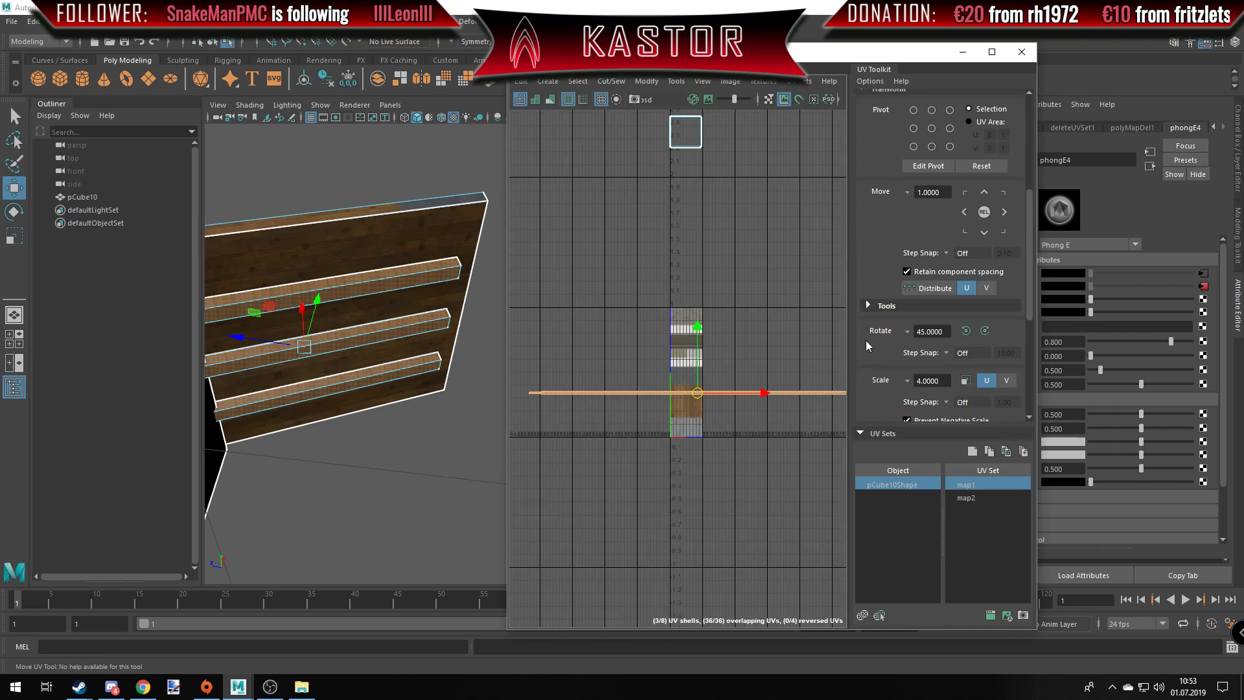
pyautogui.scroll(3, 722, 360)
pyautogui.scroll(-1, 690, 400)
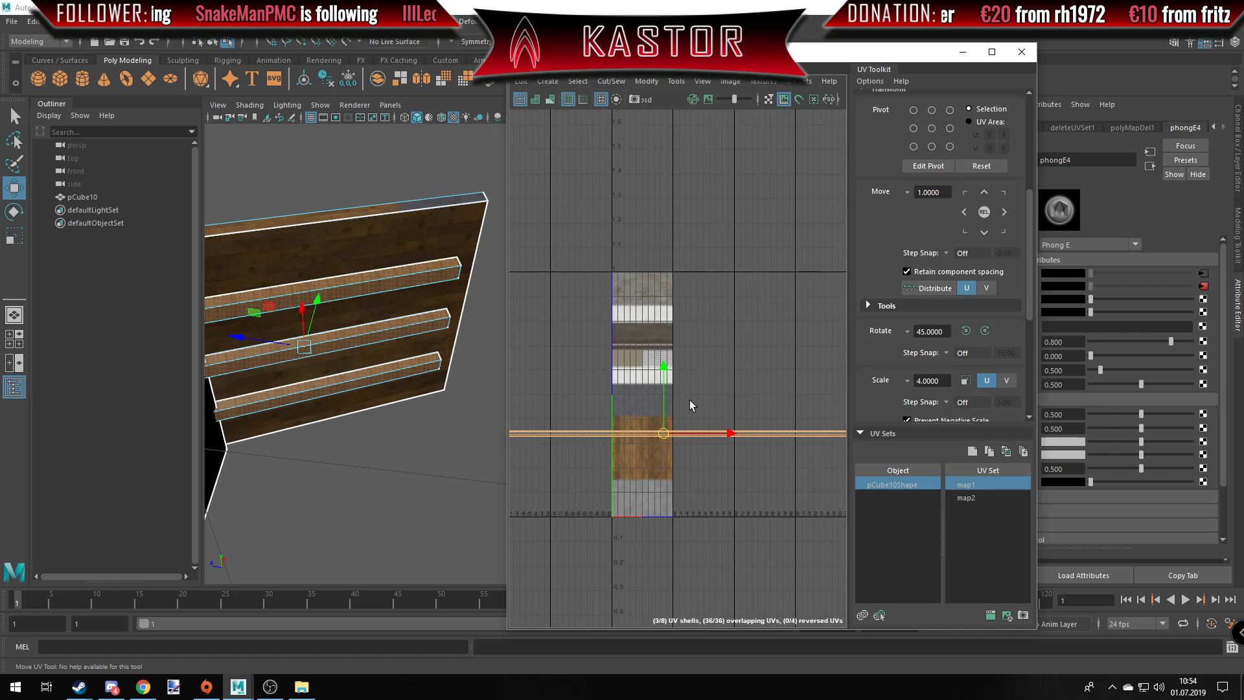
pyautogui.moveTo(320, 269)
pyautogui.keyDown('alt'); pyautogui.mouseDown()
pyautogui.moveTo(248, 321)
pyautogui.moveTo(602, 340)
pyautogui.mouseUp(); pyautogui.keyUp('alt')
pyautogui.scroll(3, 658, 427)
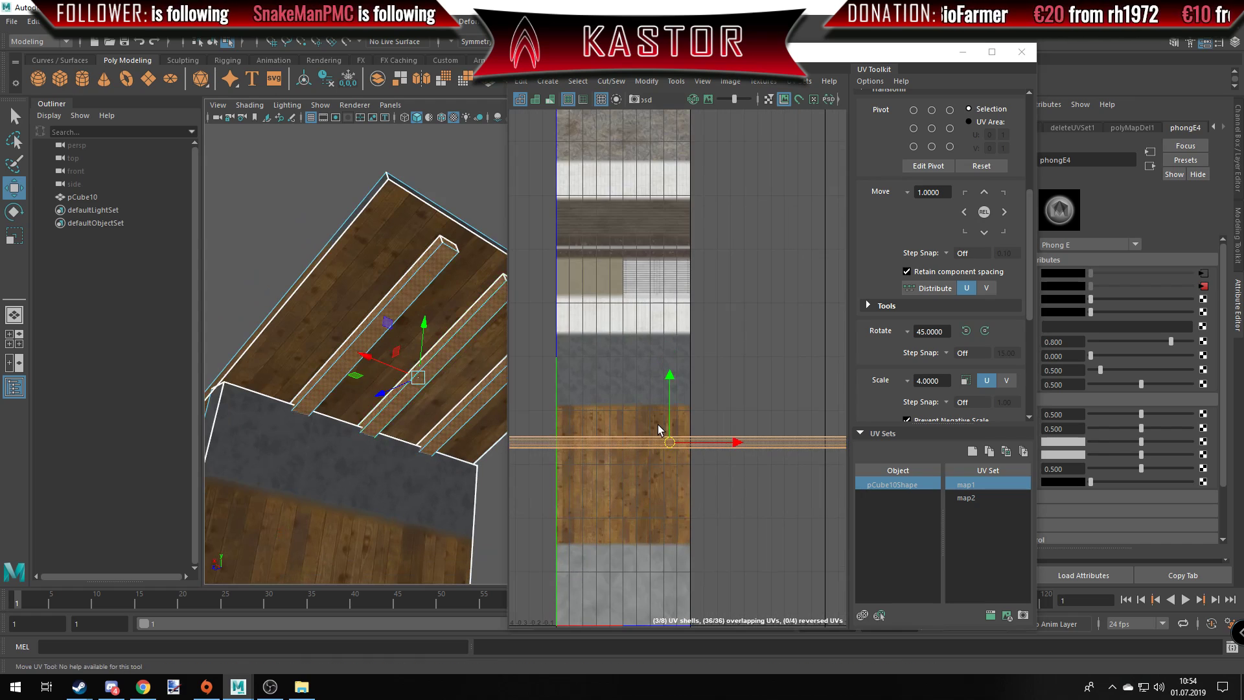
pyautogui.scroll(-2, 658, 427)
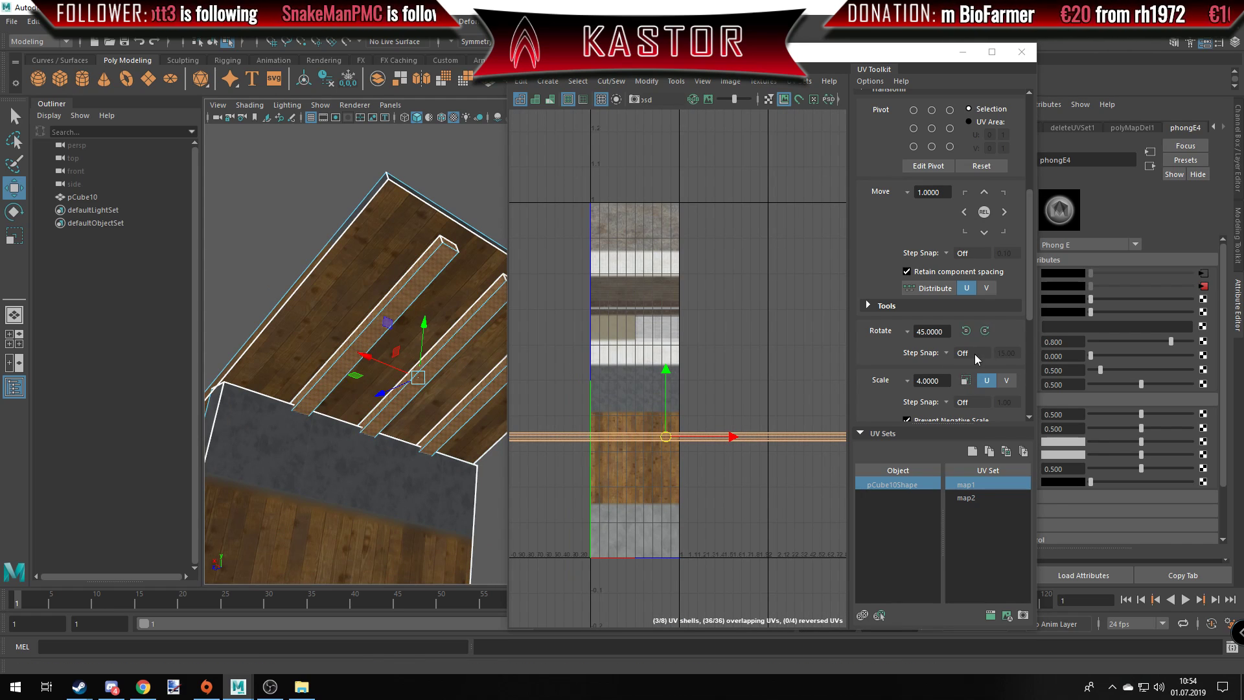
pyautogui.keyDown('alt'); pyautogui.moveTo(366, 338); pyautogui.dragTo(389, 343); pyautogui.keyUp('alt')
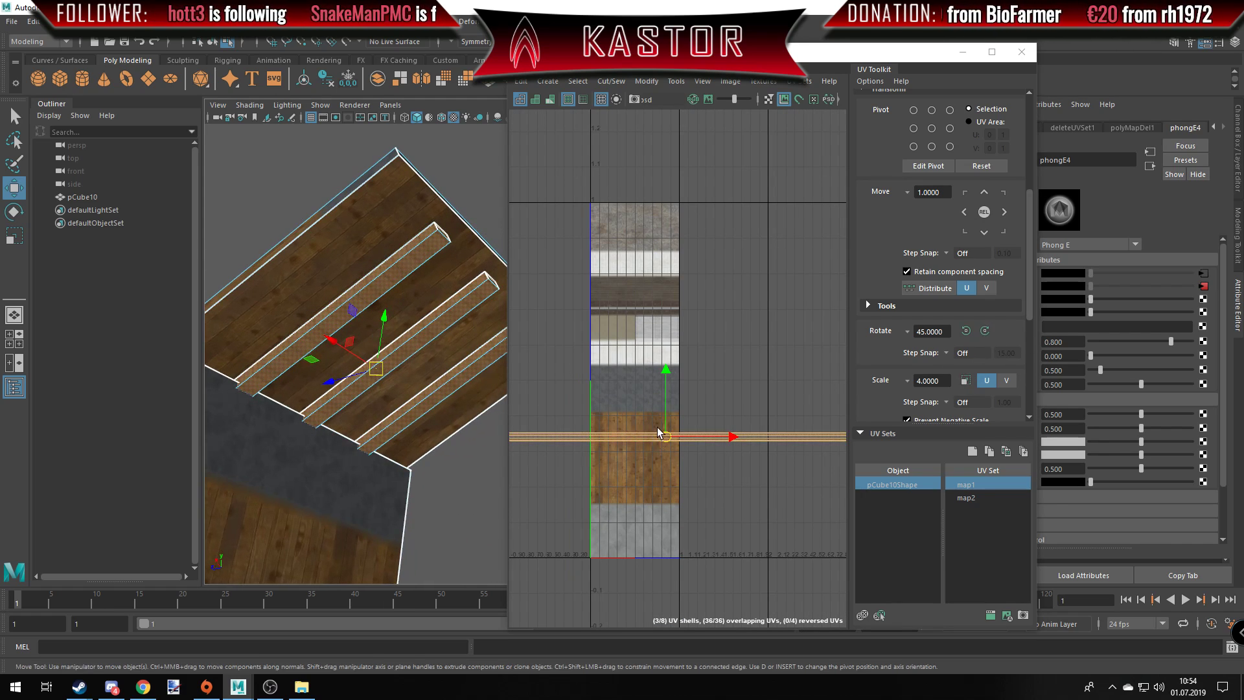
pyautogui.scroll(4, 651, 383)
pyautogui.scroll(-4, 651, 383)
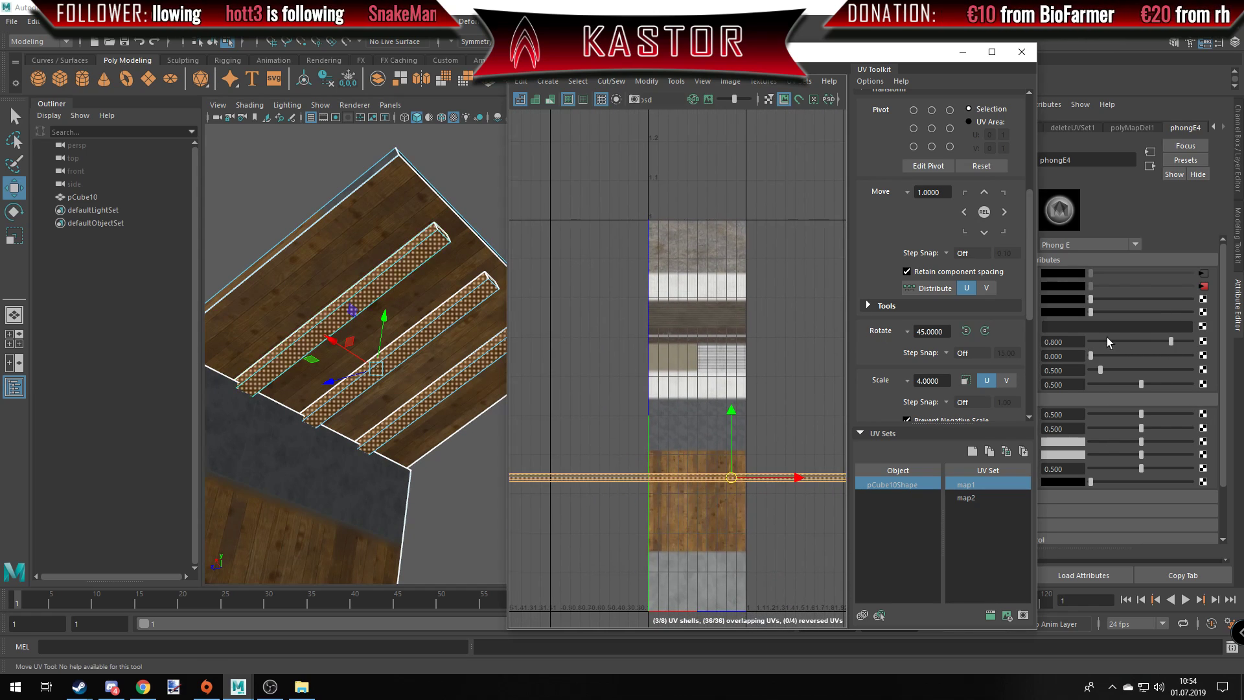
# Switch the PSD file texture to its Array 6 layer.
pyautogui.click(1213, 275)
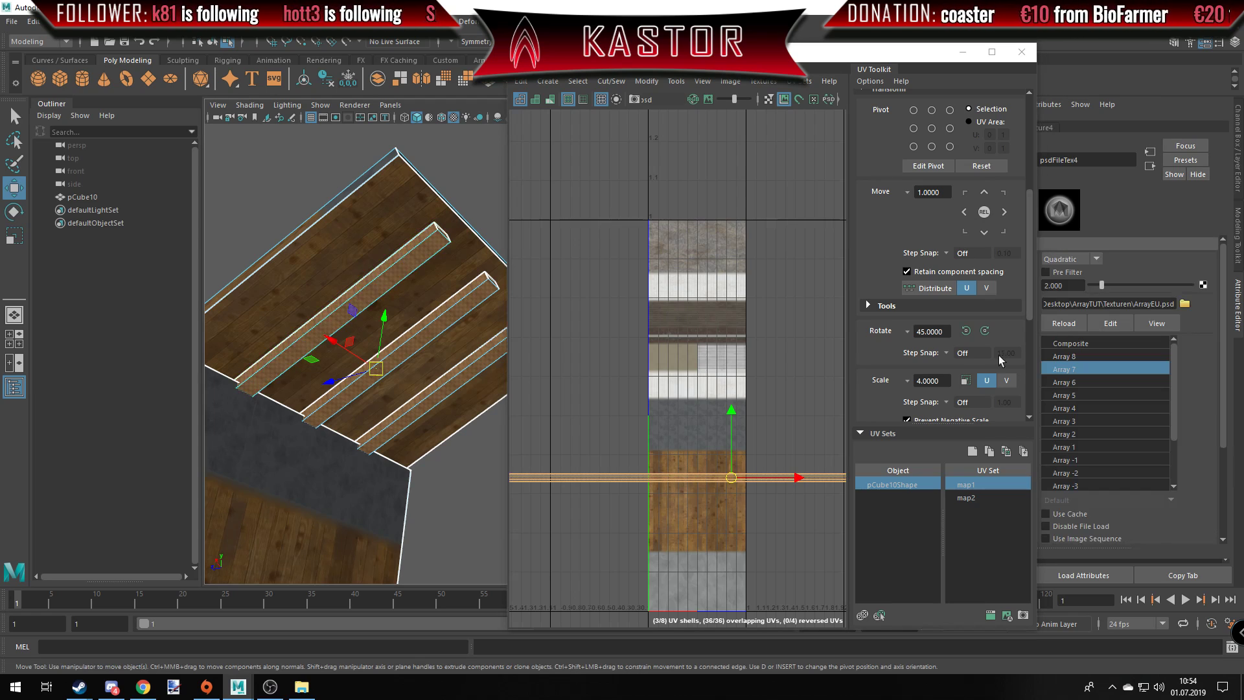
pyautogui.click(1079, 358)
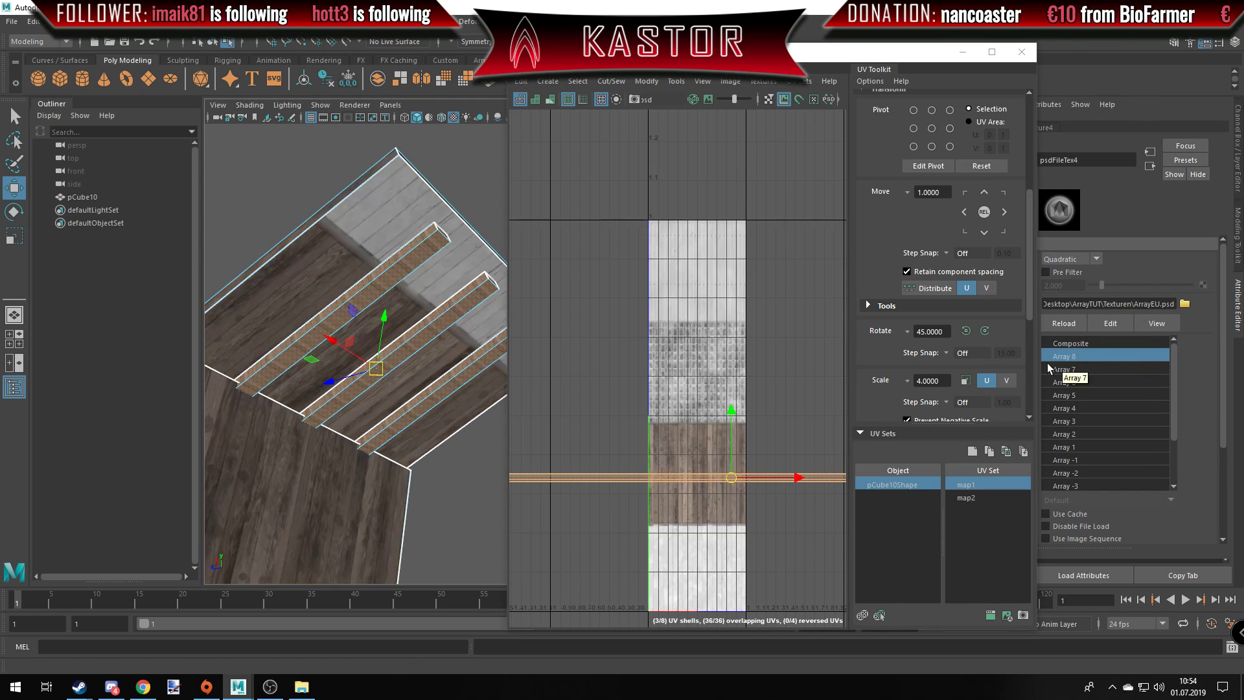
pyautogui.scroll(-3, 783, 456)
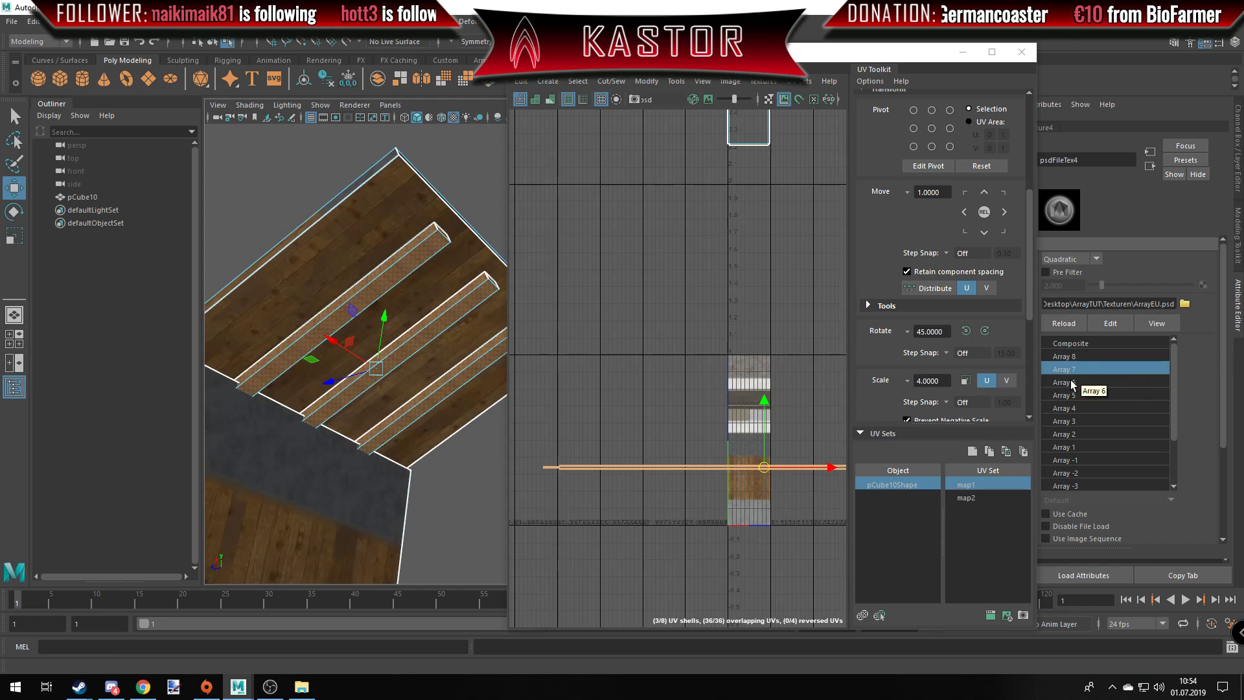
pyautogui.click(1075, 382)
pyautogui.keyDown('alt'); pyautogui.moveTo(730, 482); pyautogui.dragTo(644, 423, button='middle'); pyautogui.keyUp('alt')
pyautogui.scroll(5, 644, 423)
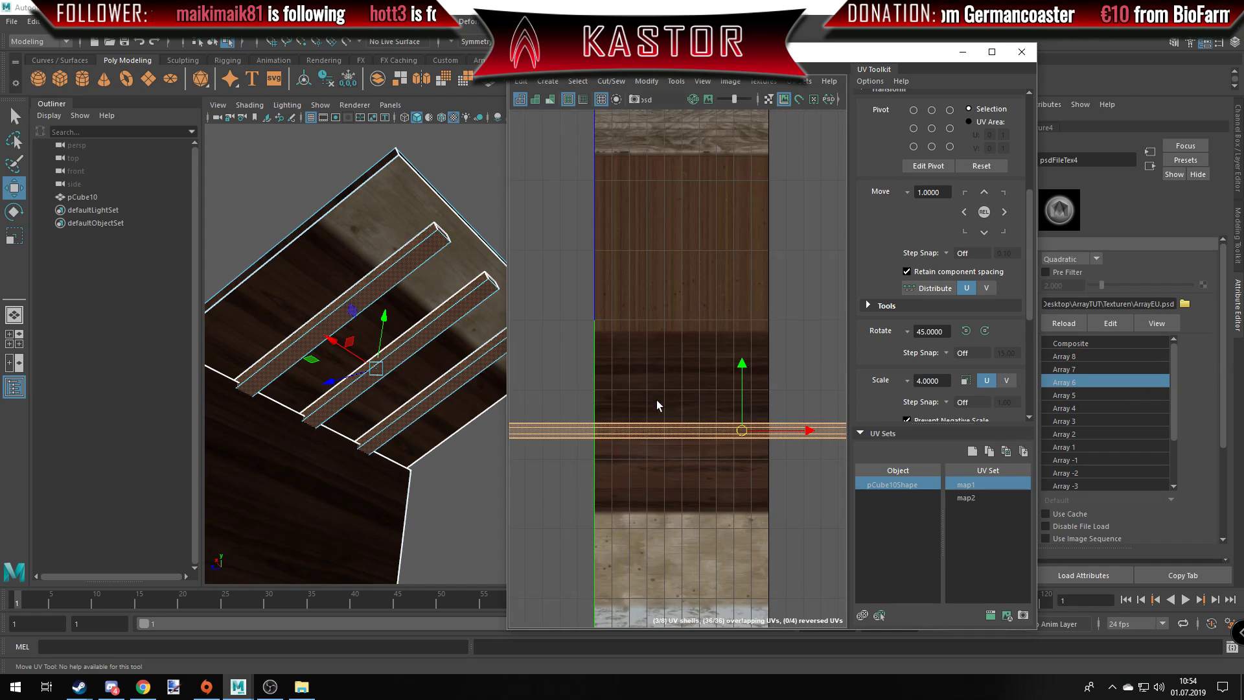
pyautogui.keyDown('alt'); pyautogui.moveTo(678, 339); pyautogui.dragTo(672, 366, button='middle'); pyautogui.keyUp('alt')
# Move the slat UV strip down to the pale band and scale it 4 times in V.
pyautogui.keyDown('alt'); pyautogui.moveTo(501, 312); pyautogui.dragTo(637, 284); pyautogui.keyUp('alt')
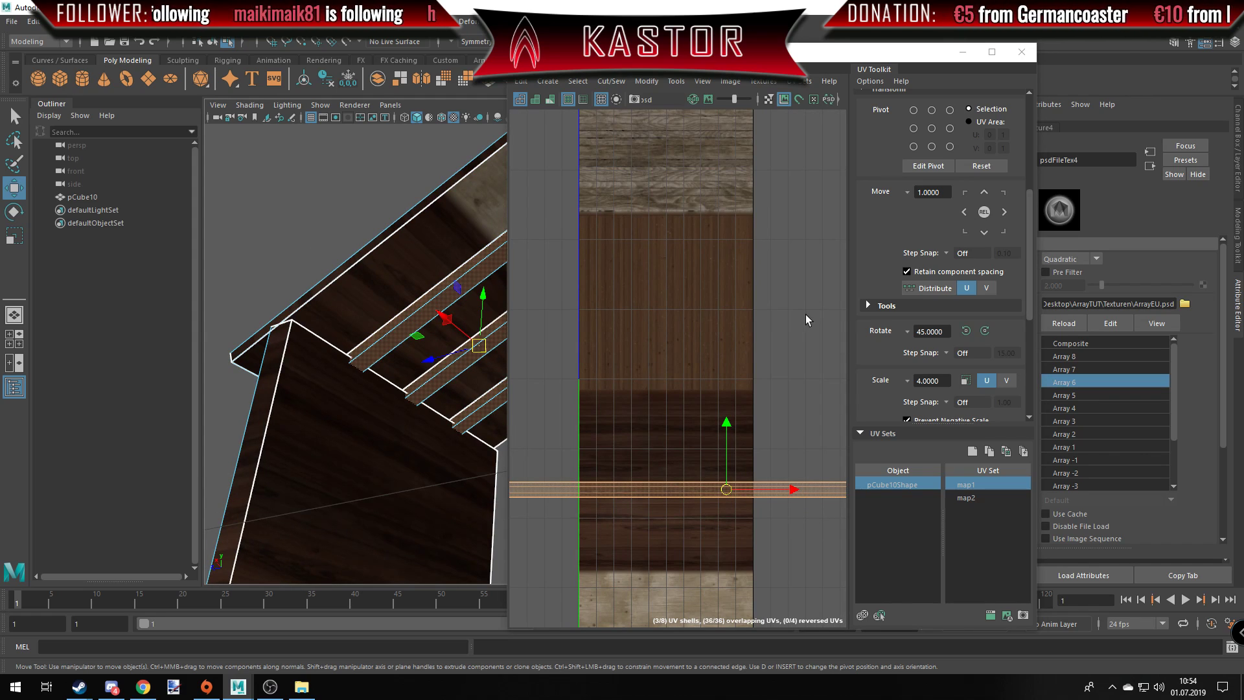
pyautogui.scroll(-5, 636, 492)
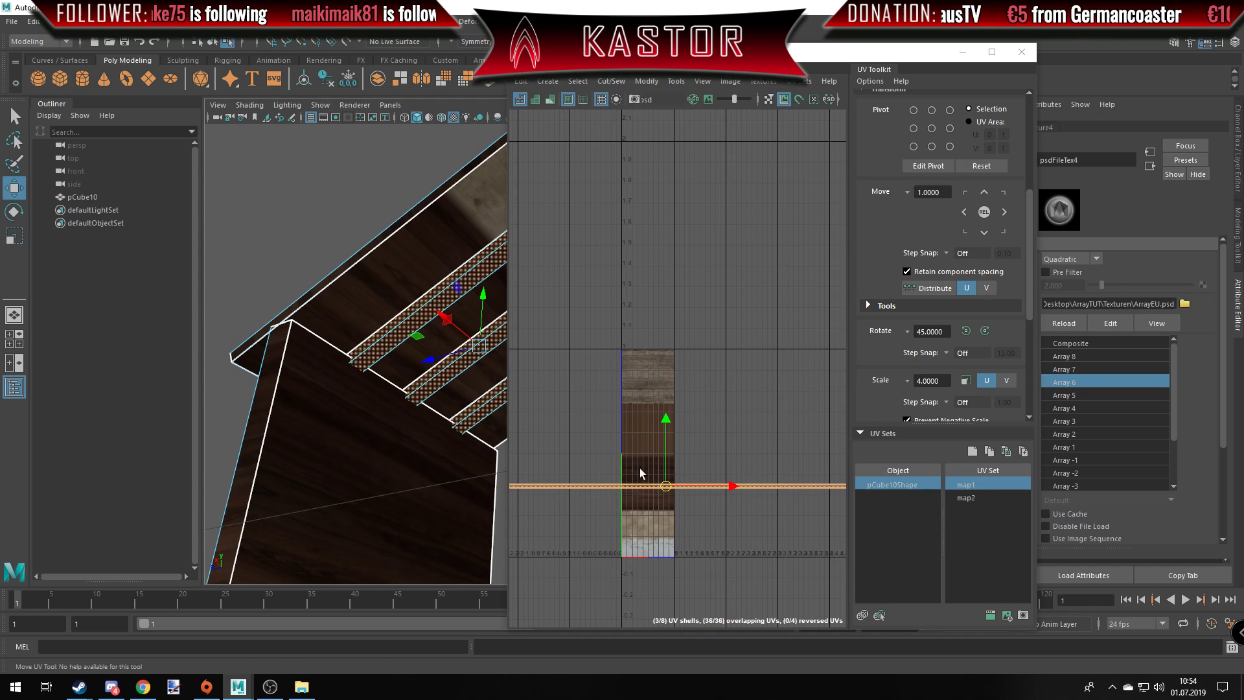
pyautogui.scroll(5, 657, 398)
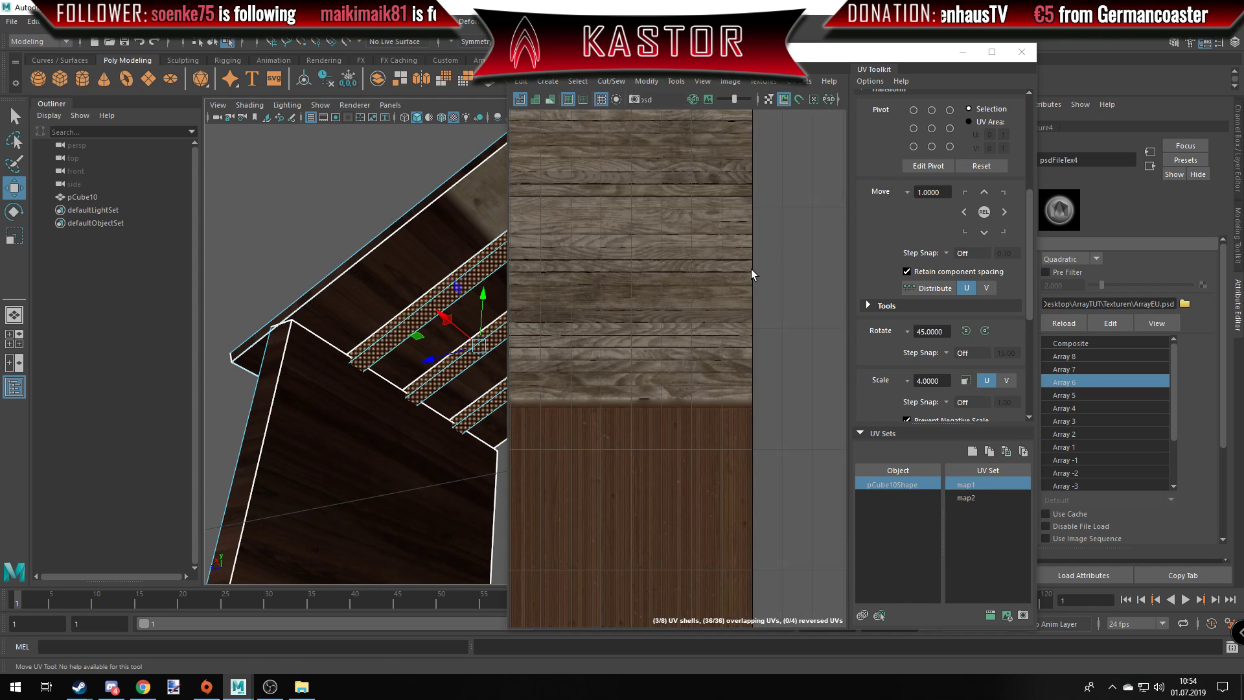
pyautogui.scroll(-3, 710, 337)
pyautogui.scroll(3, 712, 515)
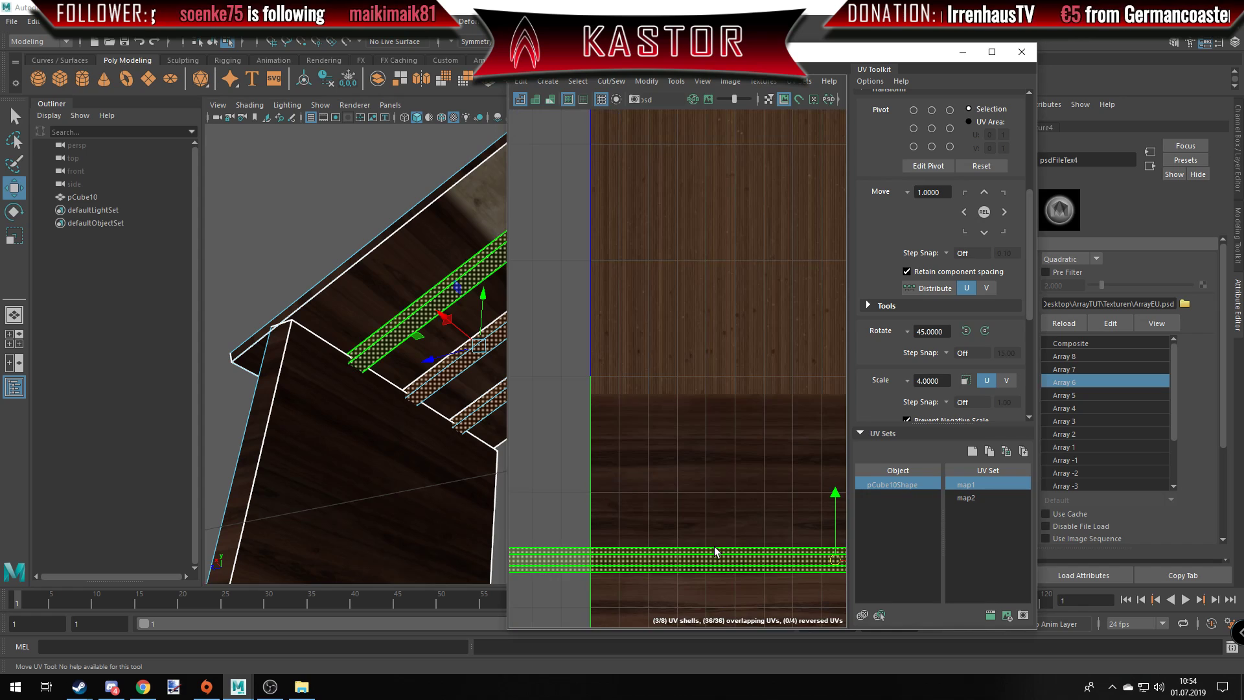
pyautogui.scroll(-4, 714, 546)
pyautogui.keyDown('alt'); pyautogui.moveTo(733, 521); pyautogui.dragTo(699, 454, button='middle'); pyautogui.keyUp('alt')
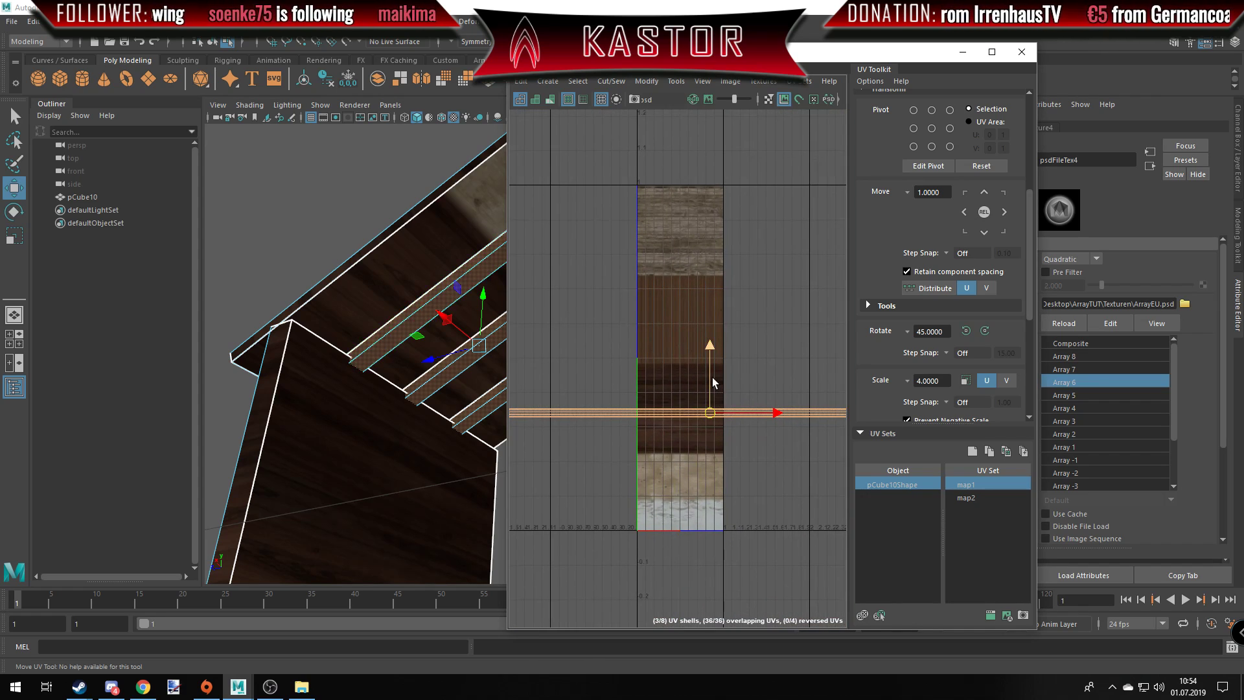
pyautogui.moveTo(713, 382); pyautogui.dragTo(713, 446)
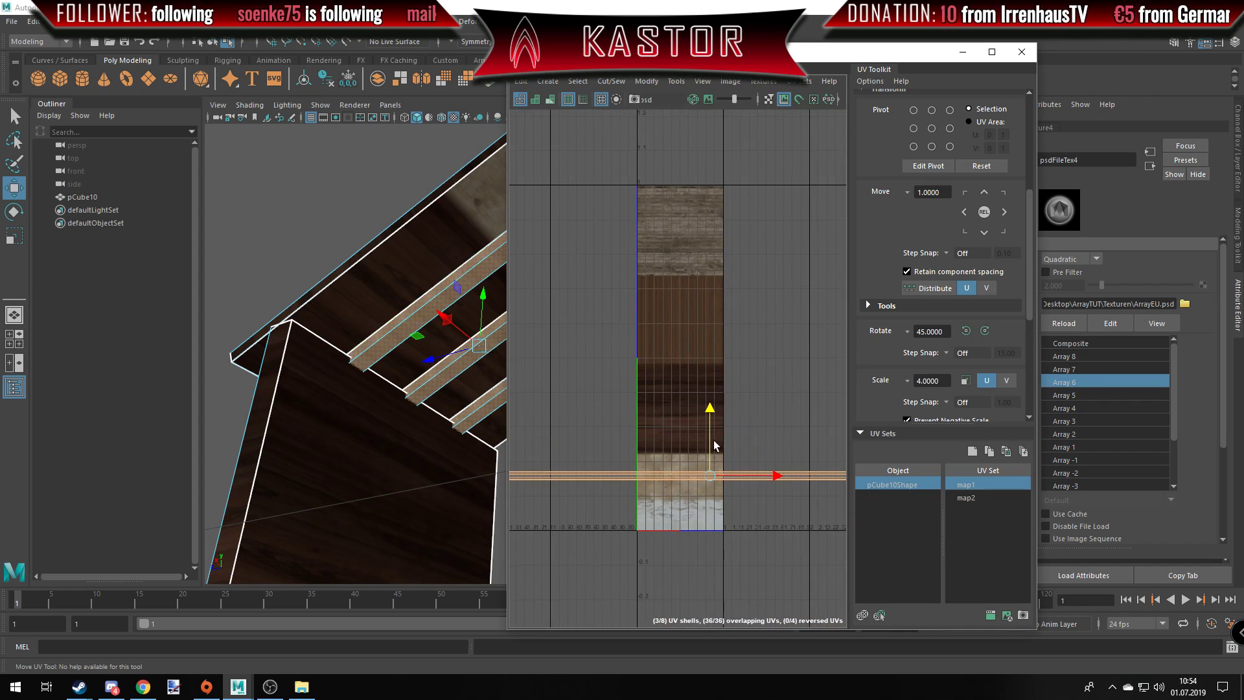
pyautogui.click(966, 381)
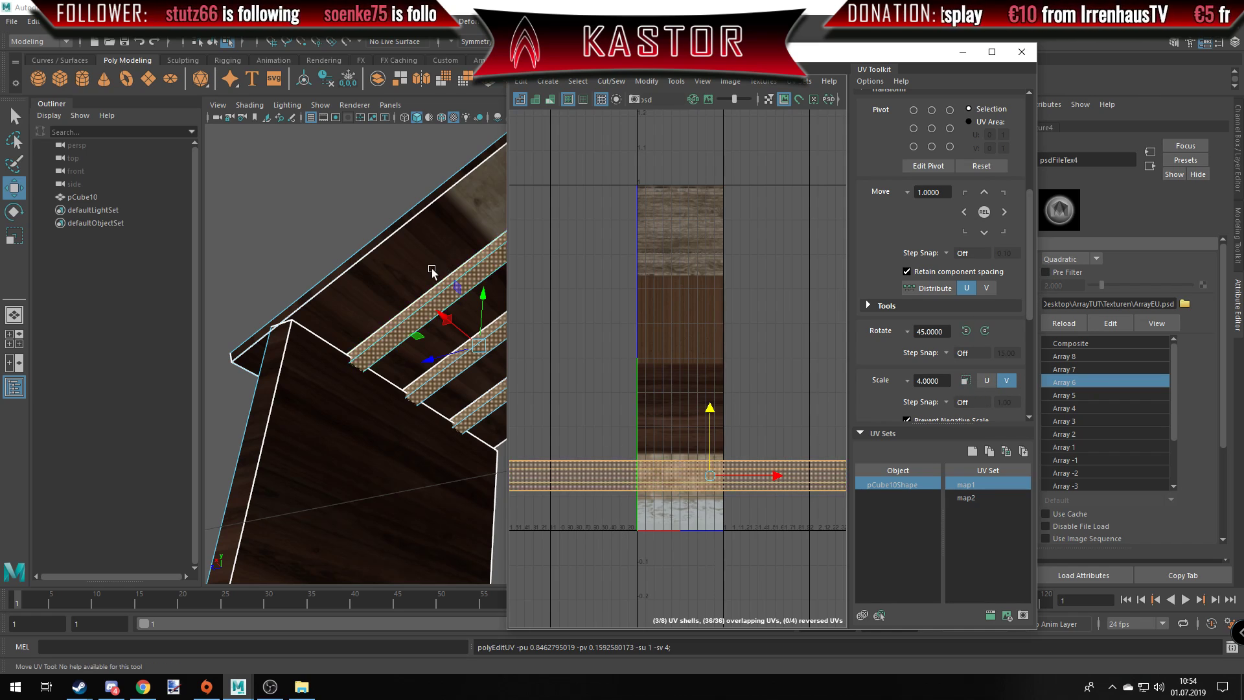
pyautogui.keyDown('alt'); pyautogui.moveTo(431, 271); pyautogui.dragTo(266, 230); pyautogui.keyUp('alt')
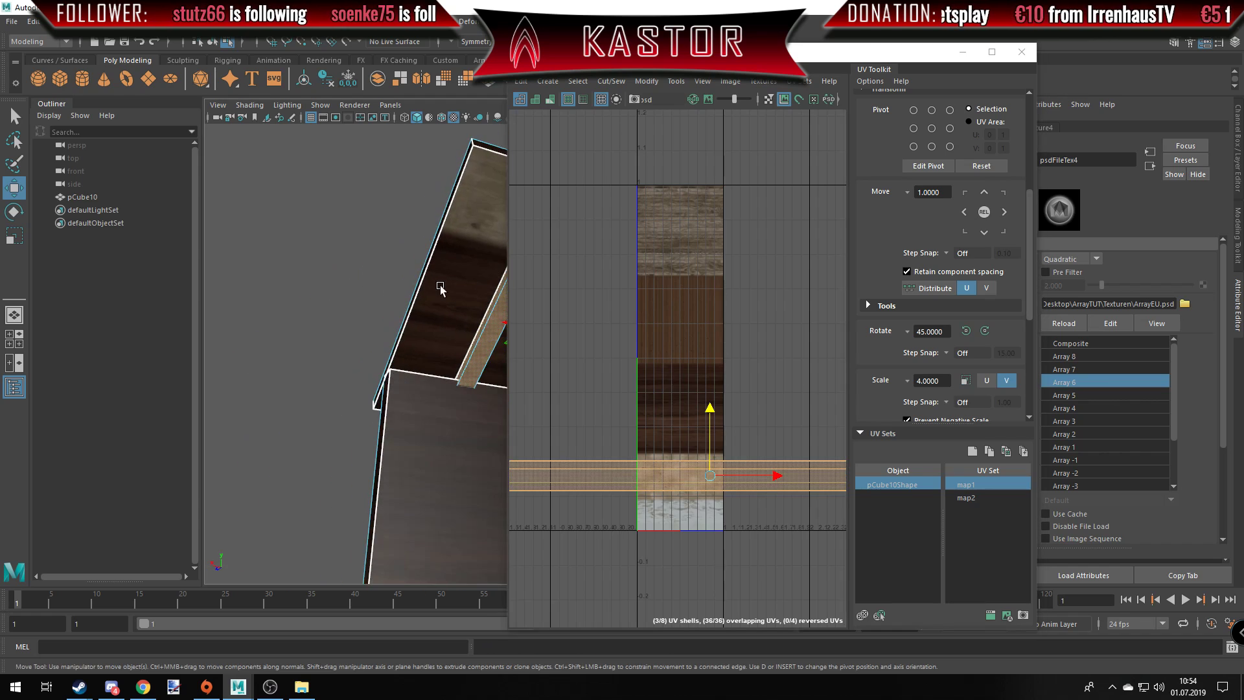
# Select one slat's UV shell and scale it narrower in U.
pyautogui.click(266, 229)
pyautogui.keyDown('alt'); pyautogui.moveTo(462, 282); pyautogui.dragTo(450, 305); pyautogui.keyUp('alt')
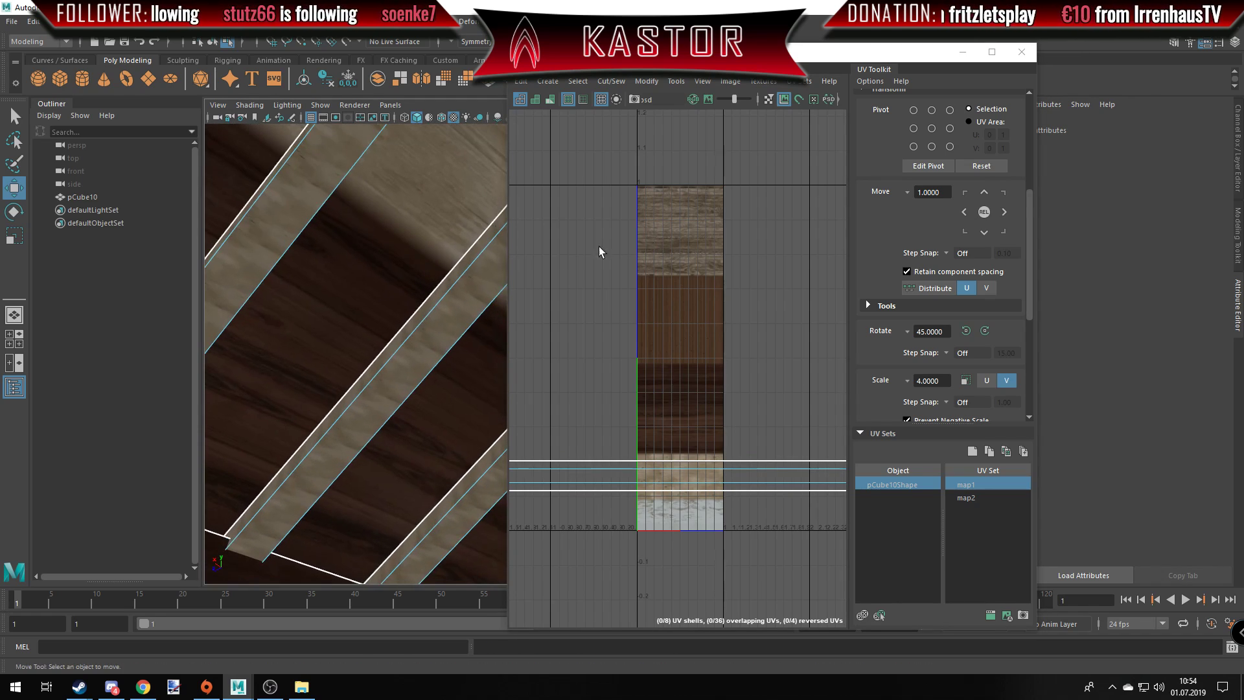
pyautogui.moveTo(598, 252)
pyautogui.keyDown('alt'); pyautogui.mouseDown()
pyautogui.moveTo(600, 339)
pyautogui.moveTo(439, 306)
pyautogui.moveTo(472, 363)
pyautogui.moveTo(417, 298)
pyautogui.moveTo(475, 305)
pyautogui.moveTo(388, 416)
pyautogui.moveTo(437, 349)
pyautogui.moveTo(388, 366)
pyautogui.moveTo(404, 381)
pyautogui.mouseUp(); pyautogui.keyUp('alt')
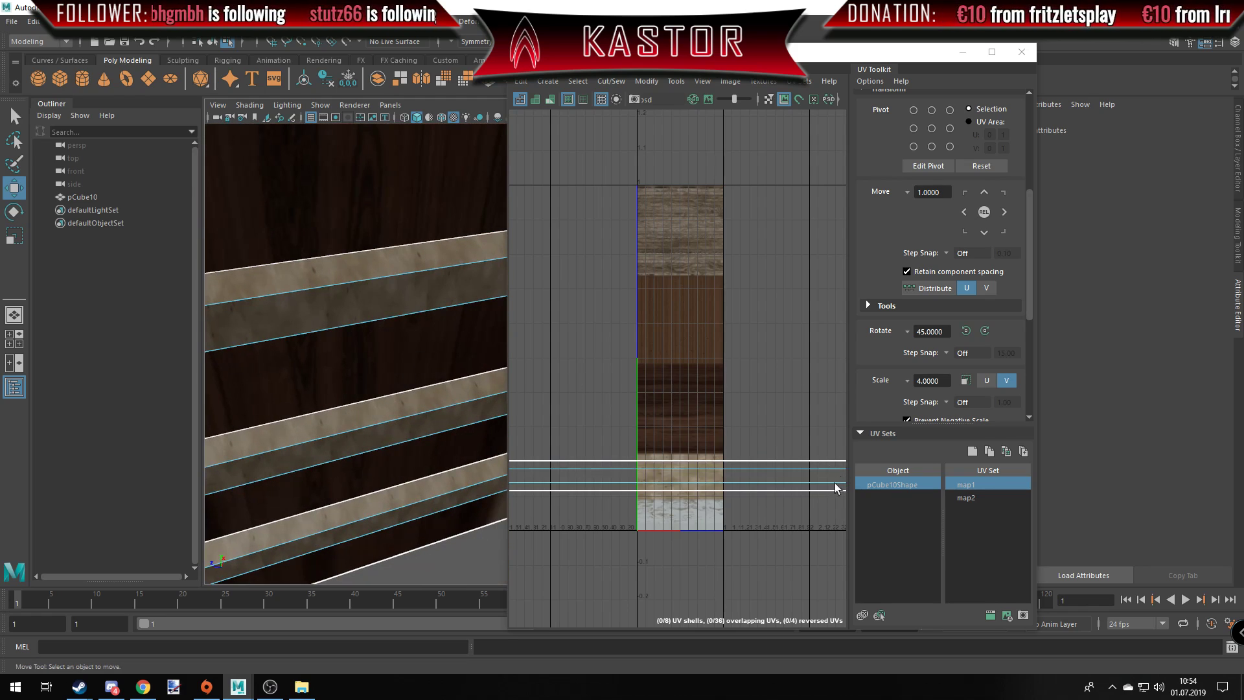
pyautogui.moveTo(702, 475); pyautogui.dragTo(662, 460, button='right')
pyautogui.click(696, 480)
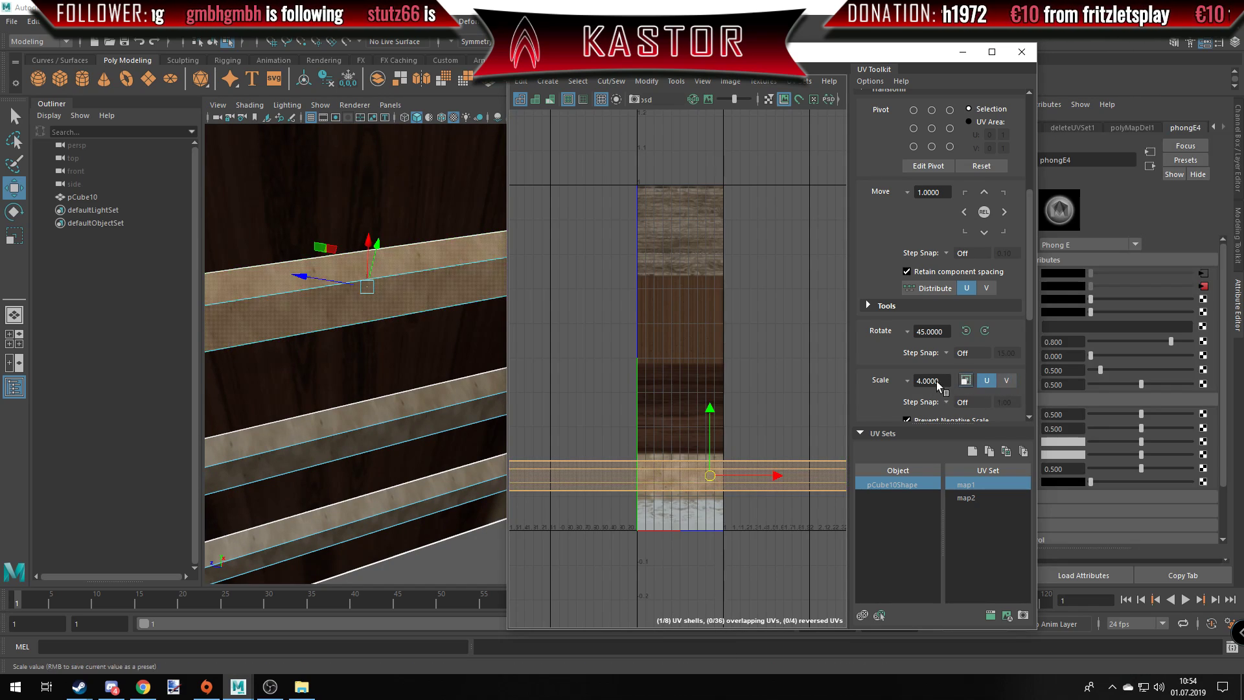
pyautogui.press('r')
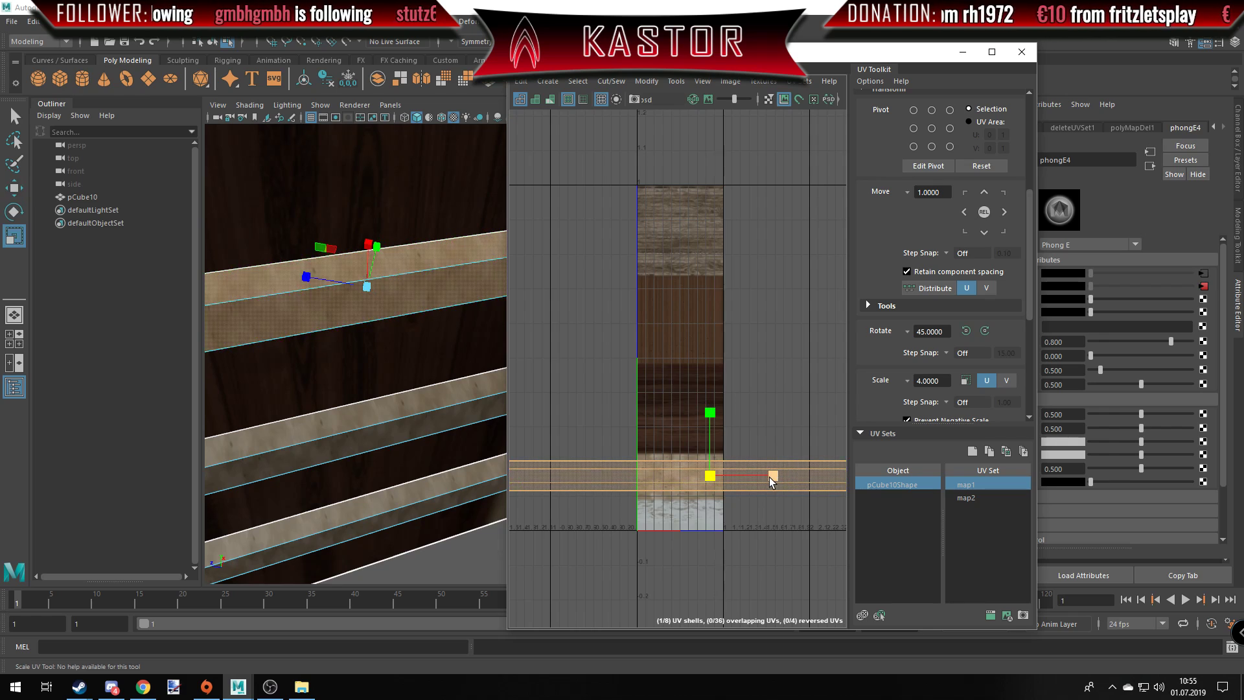
pyautogui.moveTo(760, 479); pyautogui.dragTo(732, 485)
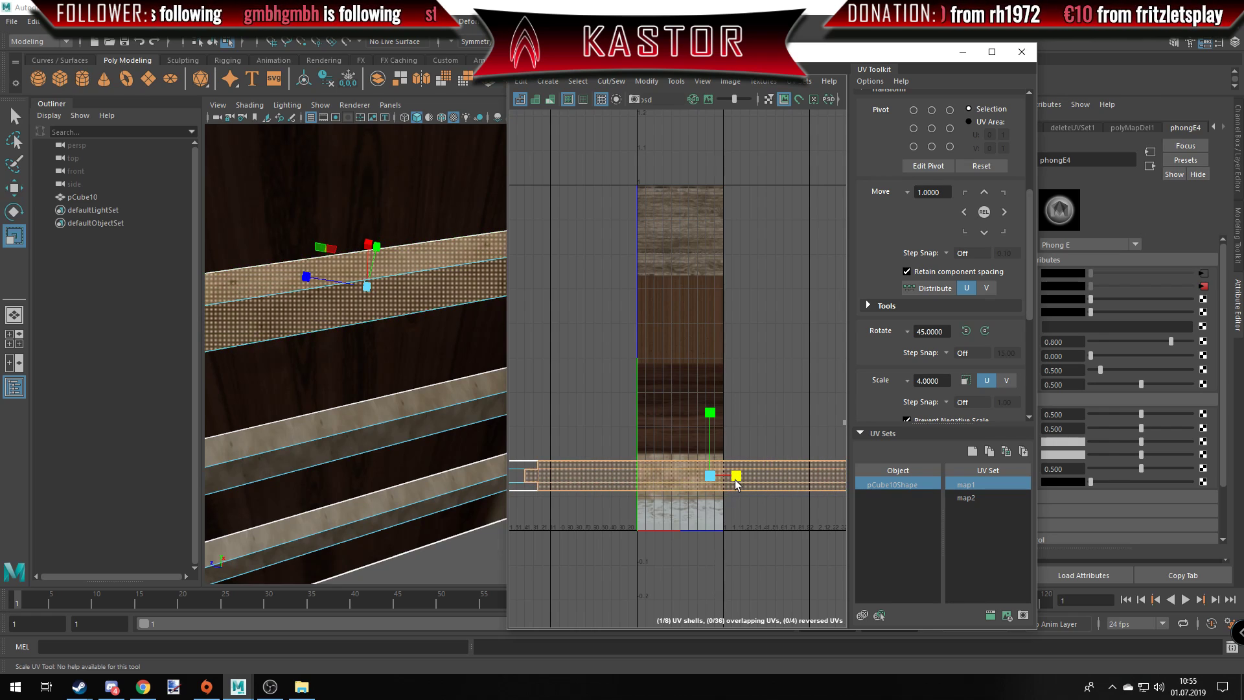
# Narrow the slat's UV shell further horizontally so the grain fits.
pyautogui.keyDown('alt'); pyautogui.moveTo(447, 341); pyautogui.dragTo(415, 415); pyautogui.keyUp('alt')
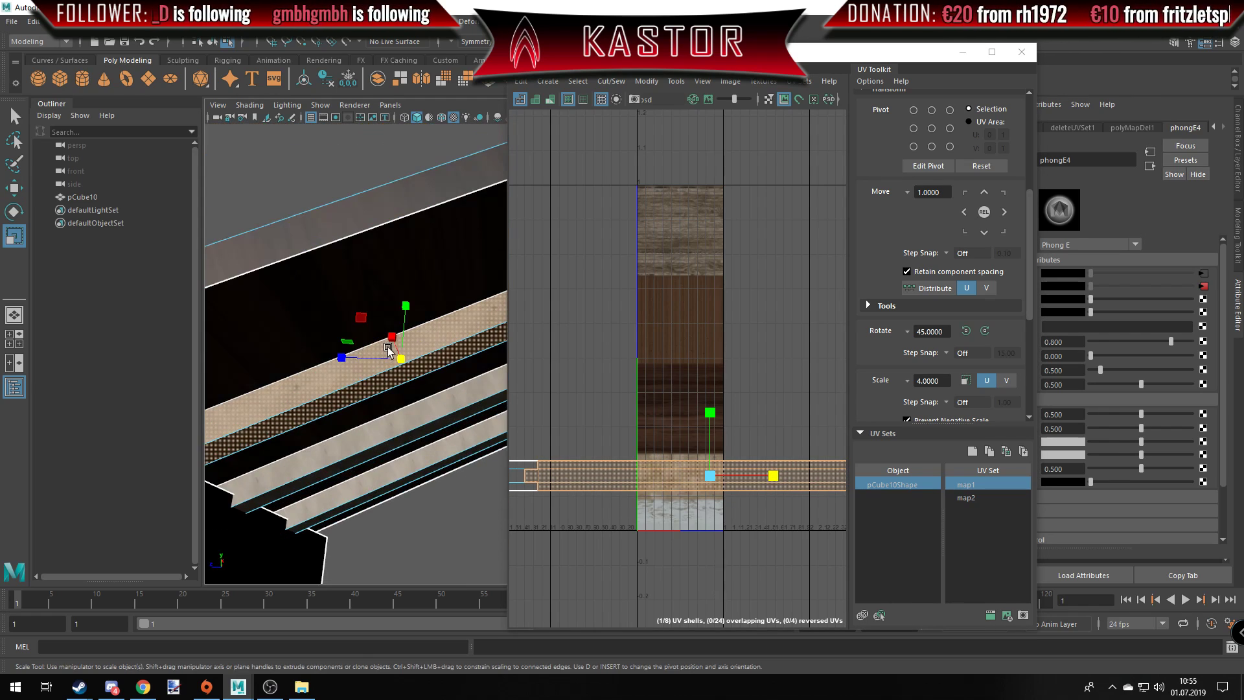
pyautogui.click(424, 513)
pyautogui.moveTo(425, 514)
pyautogui.keyDown('alt'); pyautogui.mouseDown()
pyautogui.moveTo(369, 436)
pyautogui.moveTo(389, 414)
pyautogui.mouseUp(); pyautogui.keyUp('alt')
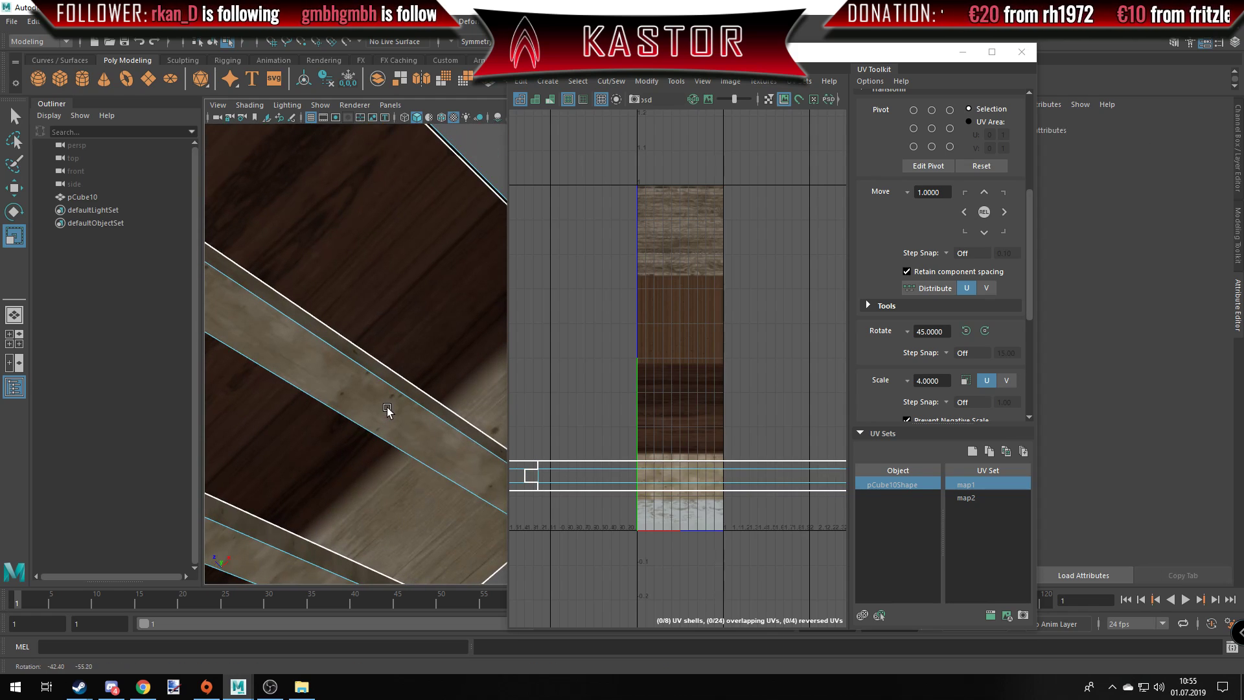
pyautogui.keyDown('alt'); pyautogui.moveTo(389, 414); pyautogui.dragTo(424, 328, button='right'); pyautogui.keyUp('alt')
pyautogui.moveTo(425, 328)
pyautogui.keyDown('alt'); pyautogui.mouseDown()
pyautogui.moveTo(344, 370)
pyautogui.moveTo(347, 436)
pyautogui.moveTo(306, 477)
pyautogui.moveTo(339, 392)
pyautogui.moveTo(374, 400)
pyautogui.mouseUp(); pyautogui.keyUp('alt')
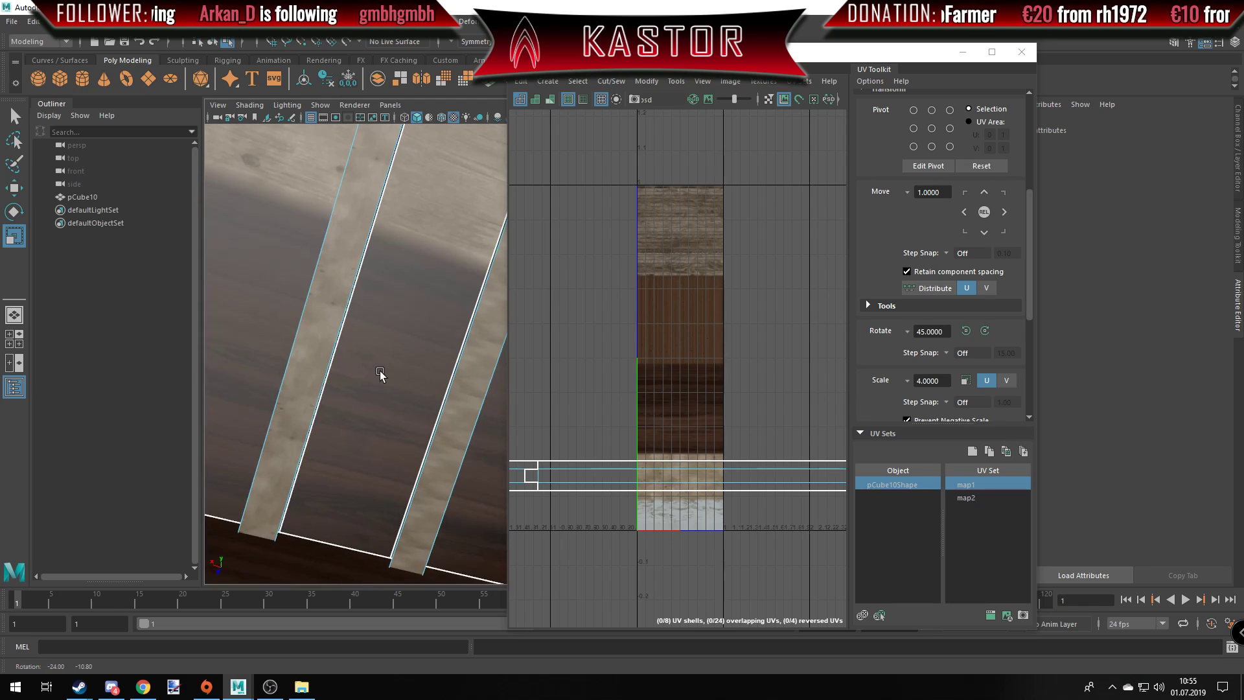
pyautogui.keyDown('alt'); pyautogui.moveTo(415, 350); pyautogui.dragTo(361, 438); pyautogui.keyUp('alt')
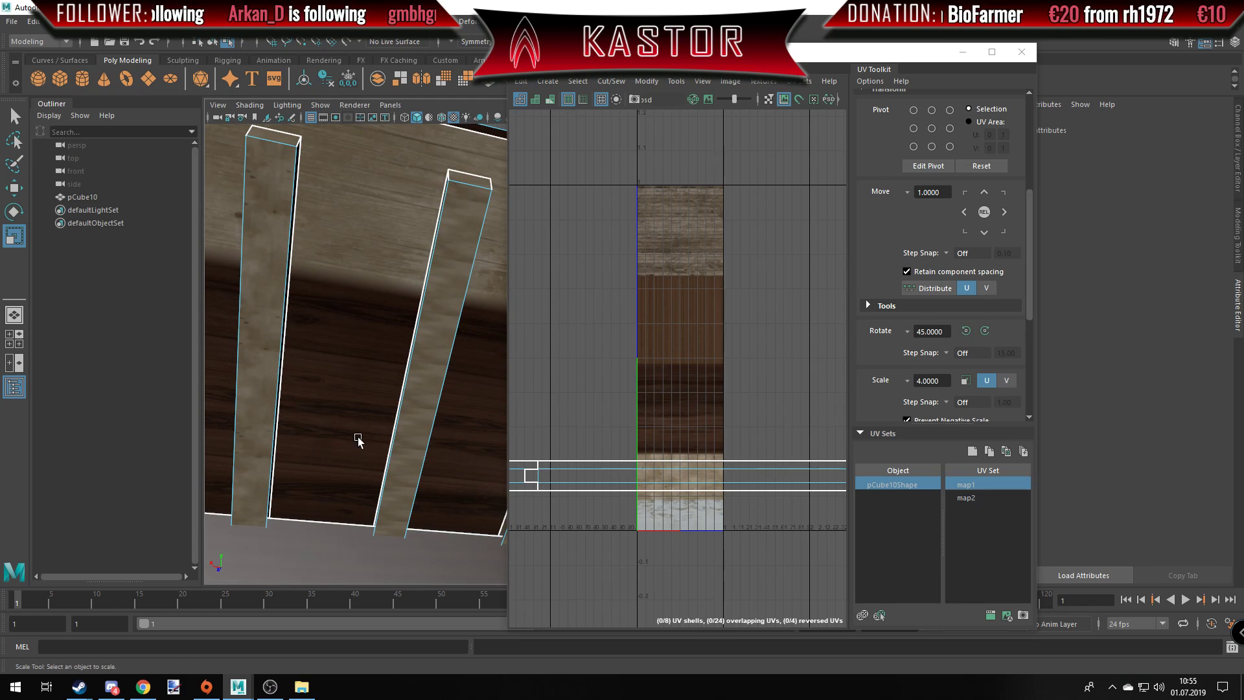
pyautogui.scroll(-3, 791, 430)
pyautogui.scroll(-2, 791, 430)
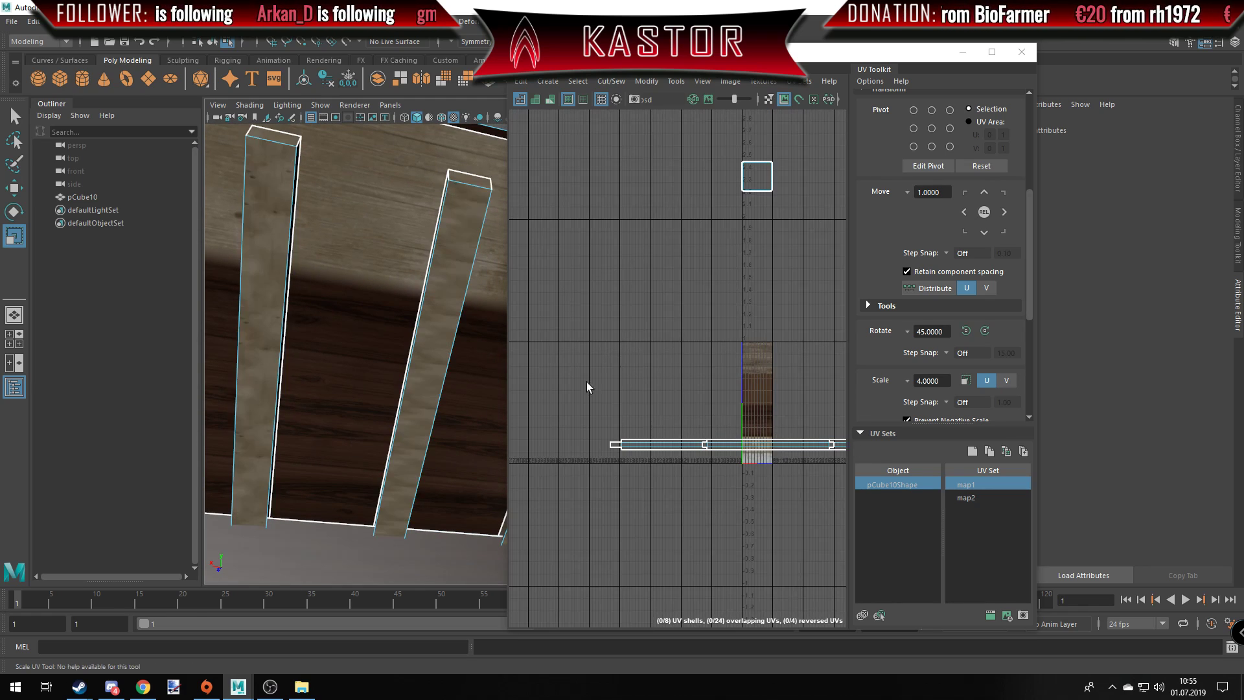
pyautogui.click(141, 44)
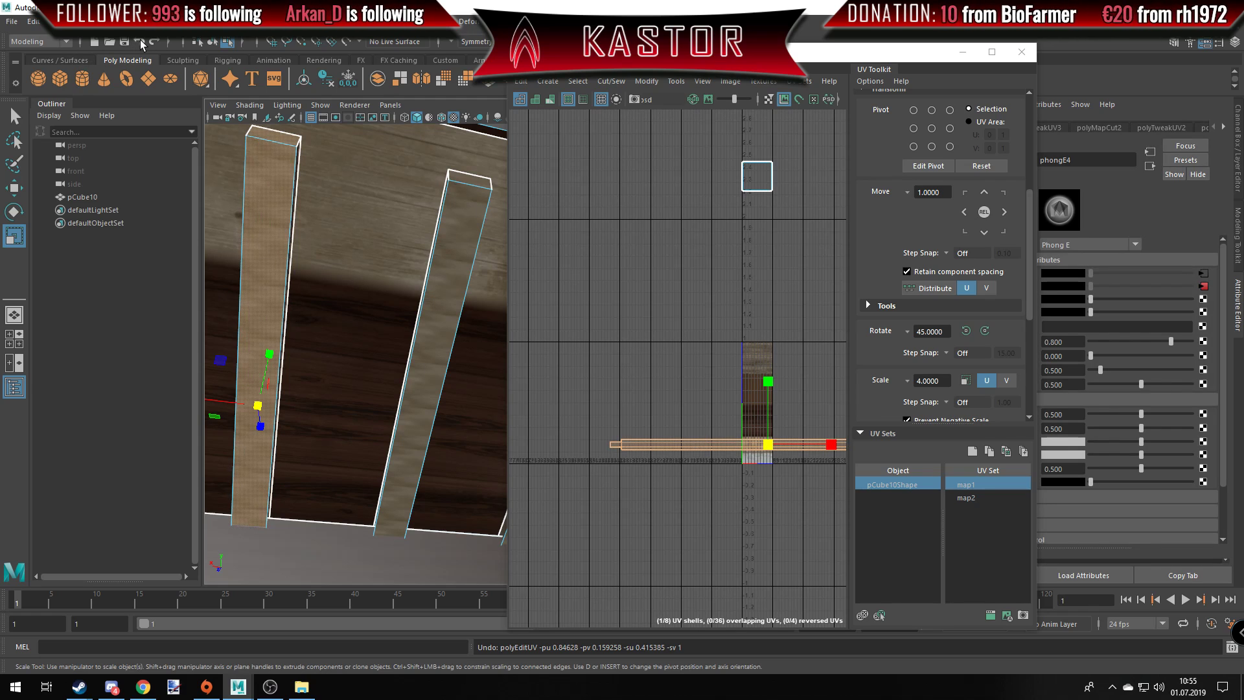
pyautogui.moveTo(821, 446); pyautogui.dragTo(791, 454)
# Move the UV Editor window to the right and inspect the planks up close.
pyautogui.click(350, 557)
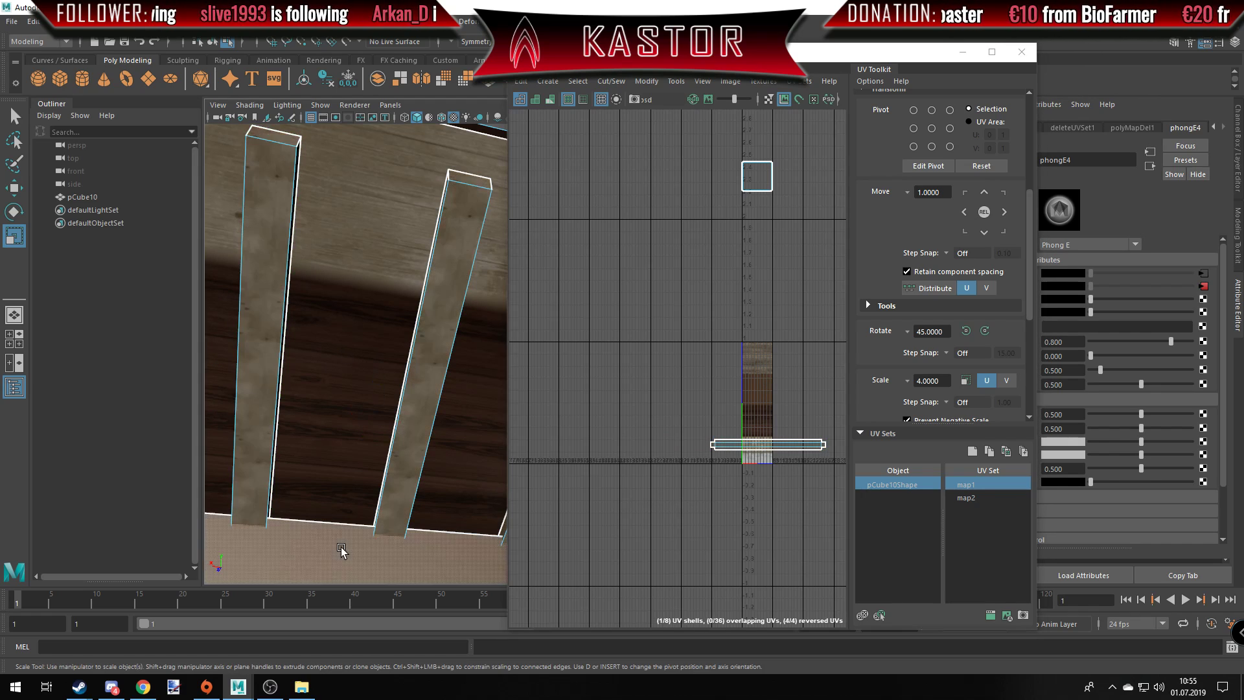
pyautogui.moveTo(341, 547)
pyautogui.keyDown('alt'); pyautogui.mouseDown()
pyautogui.moveTo(408, 507)
pyautogui.moveTo(300, 466)
pyautogui.moveTo(378, 439)
pyautogui.mouseUp(); pyautogui.keyUp('alt')
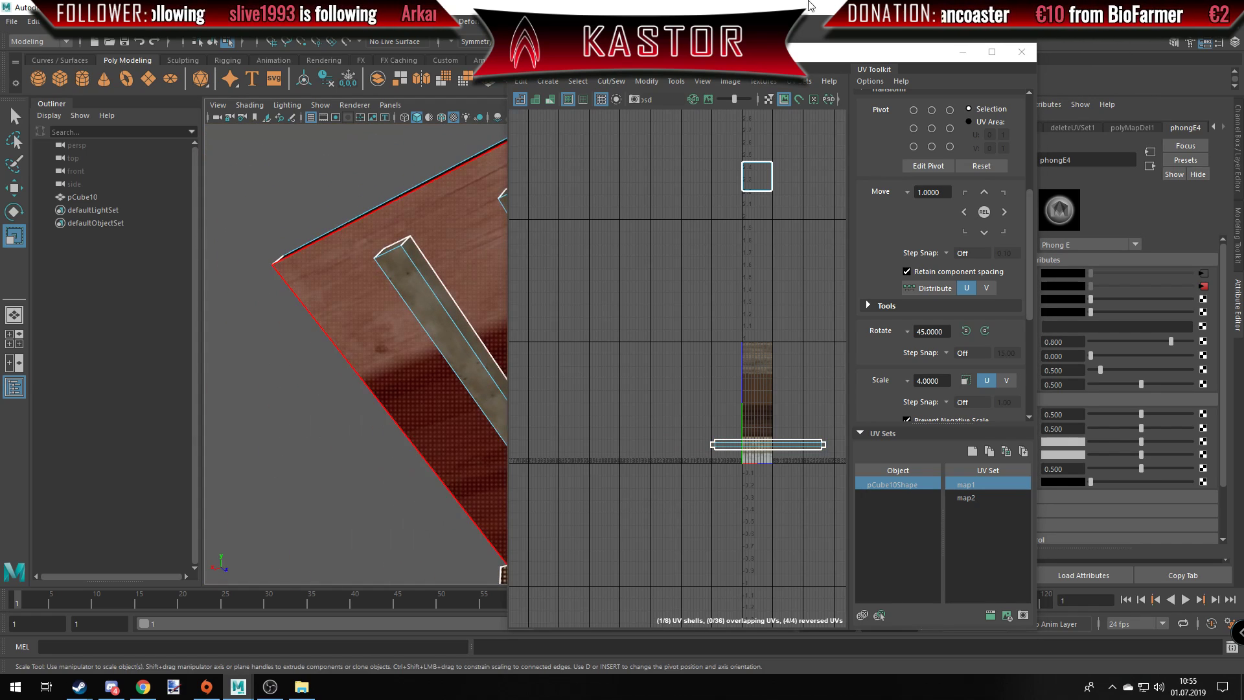
pyautogui.moveTo(881, 51); pyautogui.dragTo(1080, 27)
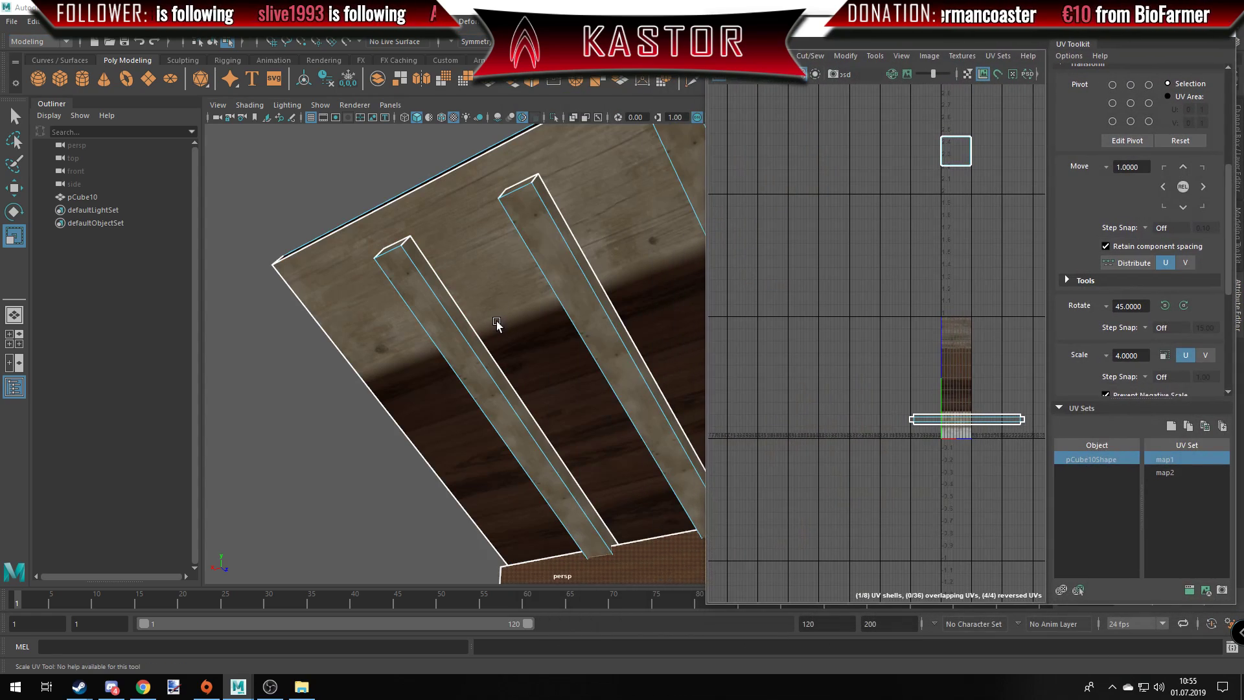
pyautogui.moveTo(496, 324)
pyautogui.keyDown('alt'); pyautogui.mouseDown()
pyautogui.moveTo(486, 298)
pyautogui.moveTo(502, 309)
pyautogui.mouseUp(); pyautogui.keyUp('alt')
pyautogui.moveTo(503, 308)
pyautogui.keyDown('alt'); pyautogui.mouseDown(button='right')
pyautogui.moveTo(594, 280)
pyautogui.moveTo(578, 294)
pyautogui.mouseUp(button='right'); pyautogui.keyUp('alt')
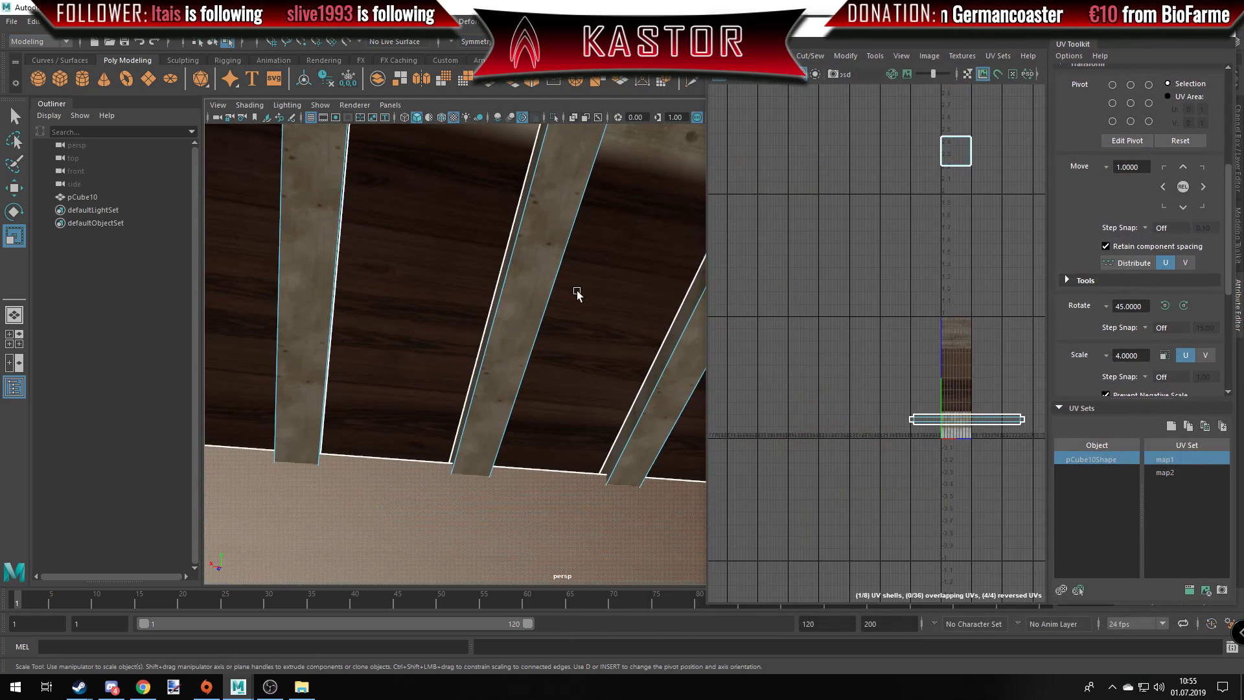
pyautogui.moveTo(577, 294)
pyautogui.keyDown('alt'); pyautogui.mouseDown()
pyautogui.moveTo(464, 331)
pyautogui.moveTo(491, 387)
pyautogui.moveTo(570, 387)
pyautogui.moveTo(564, 352)
pyautogui.moveTo(550, 406)
pyautogui.moveTo(580, 313)
pyautogui.moveTo(473, 245)
pyautogui.moveTo(464, 341)
pyautogui.moveTo(460, 317)
pyautogui.moveTo(270, 389)
pyautogui.moveTo(644, 285)
pyautogui.moveTo(578, 355)
pyautogui.moveTo(471, 287)
pyautogui.mouseUp(); pyautogui.keyUp('alt')
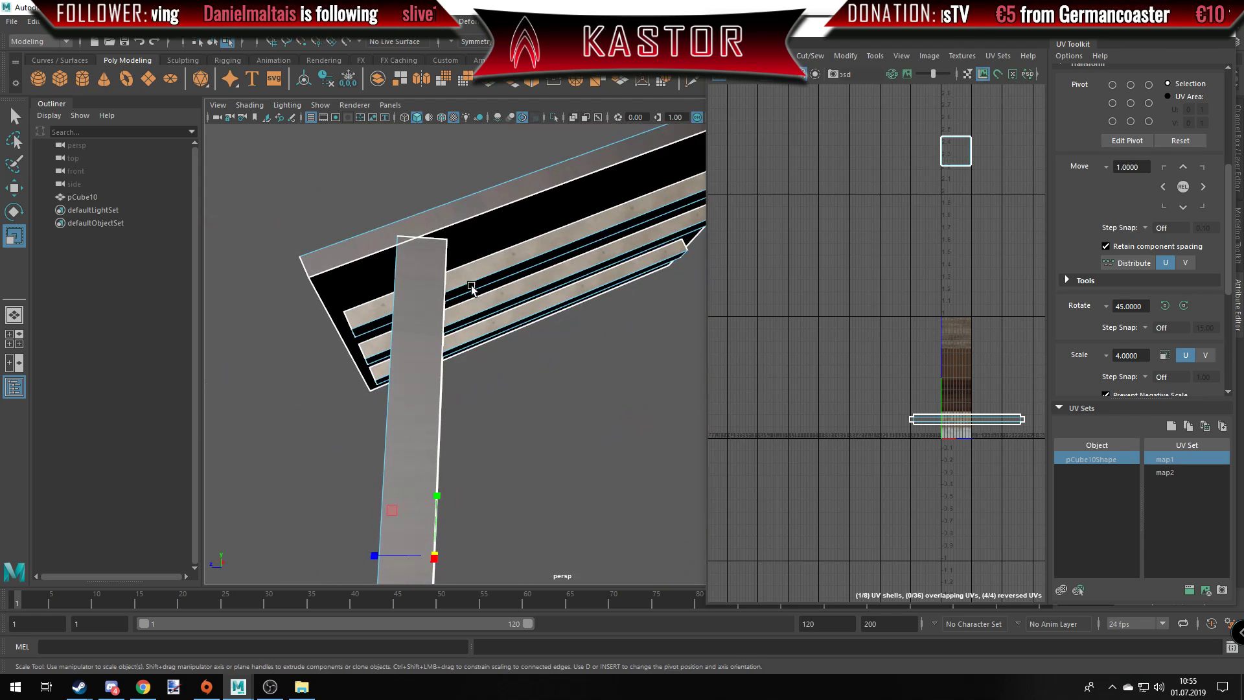
# With the Scale UV tool active, turn on Link To Layer for psdFileTex4.
pyautogui.keyDown('alt'); pyautogui.moveTo(555, 313); pyautogui.dragTo(536, 376); pyautogui.keyUp('alt')
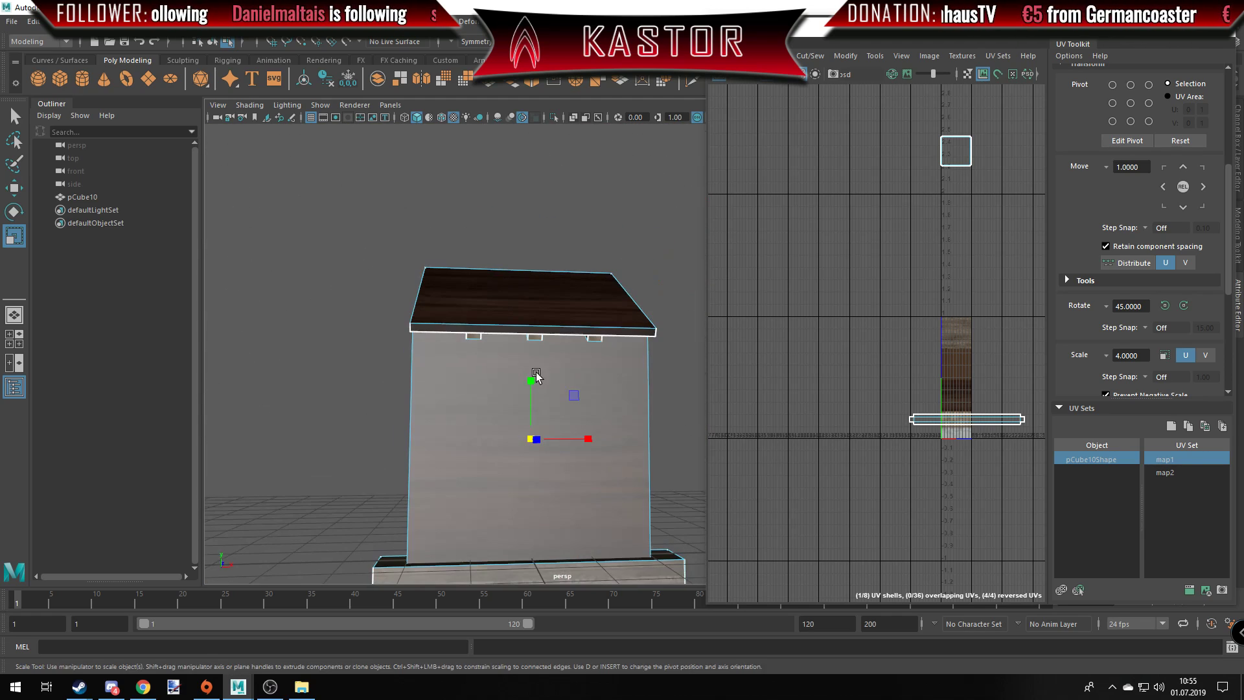
pyautogui.press('r')
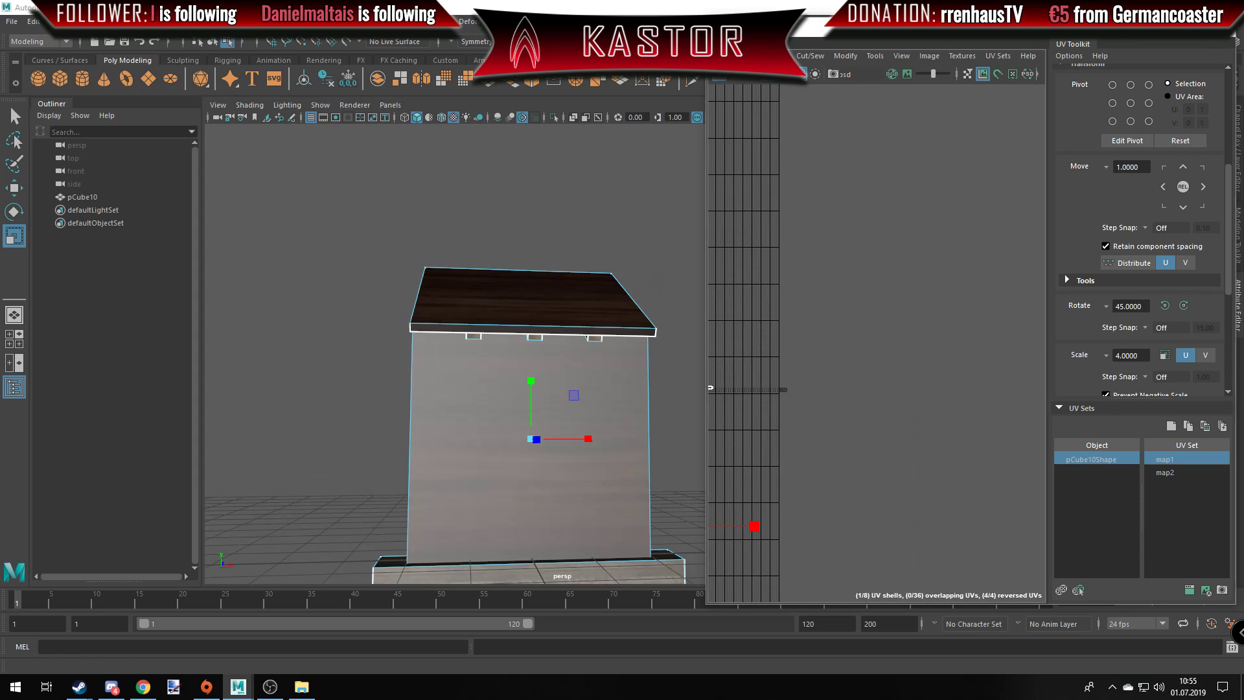
pyautogui.moveTo(907, 26); pyautogui.dragTo(602, 49)
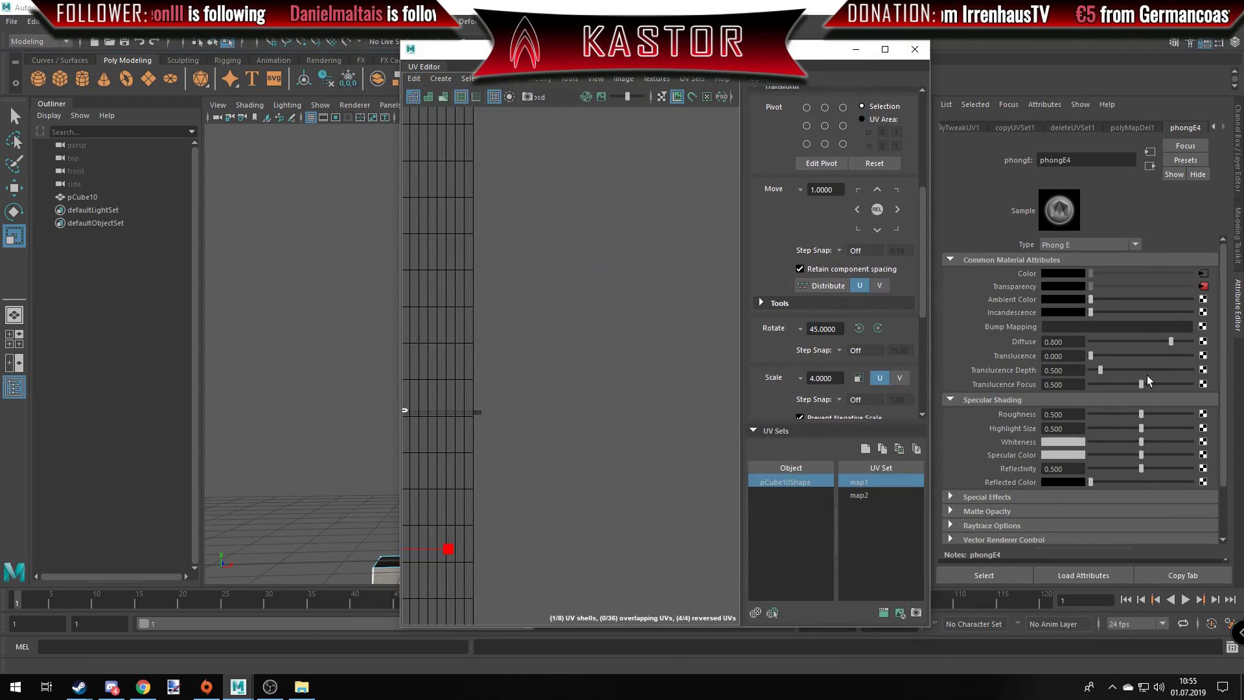
pyautogui.click(1204, 275)
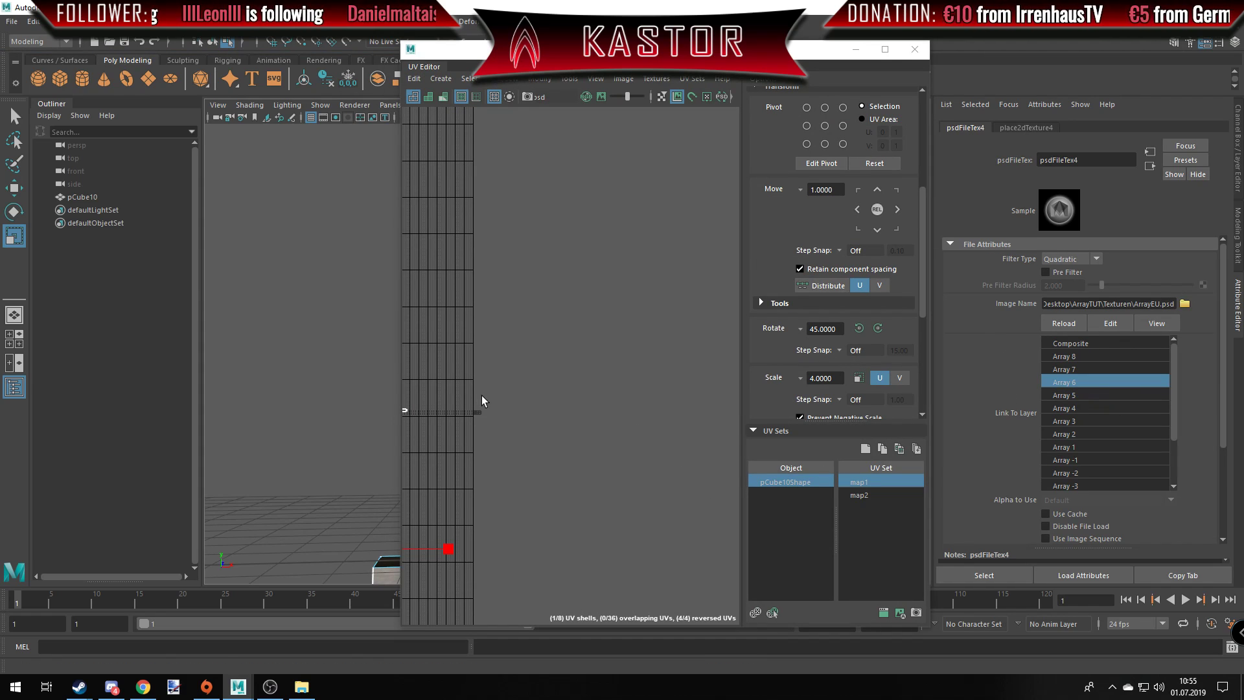
# Select three slat UV shells and move them up three units in UV space.
pyautogui.keyDown('alt'); pyautogui.moveTo(483, 401); pyautogui.dragTo(650, 482, button='middle'); pyautogui.keyUp('alt')
pyautogui.scroll(-3, 623, 532)
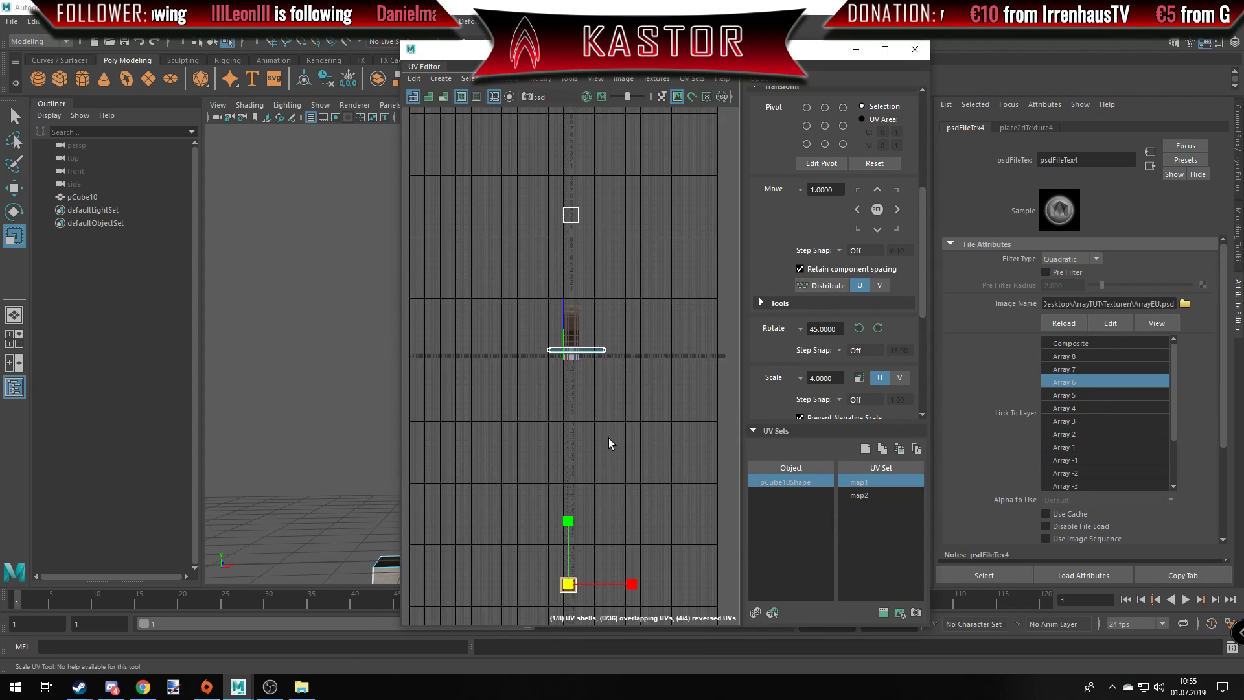
pyautogui.scroll(-3, 609, 438)
pyautogui.scroll(-3, 582, 368)
pyautogui.moveTo(569, 338); pyautogui.dragTo(618, 314, button='right')
pyautogui.moveTo(618, 314); pyautogui.dragTo(511, 382)
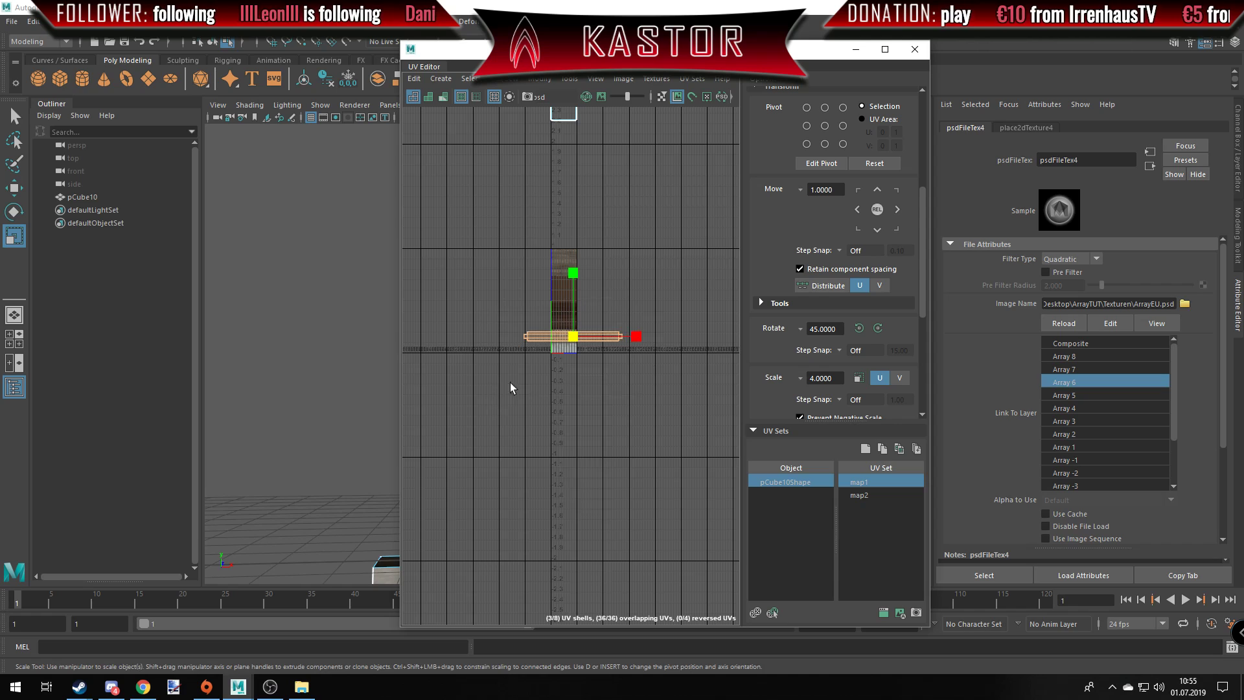
pyautogui.press('w')
pyautogui.moveTo(645, 216)
pyautogui.keyDown('alt'); pyautogui.mouseDown(button='middle')
pyautogui.moveTo(637, 245)
pyautogui.moveTo(665, 341)
pyautogui.mouseUp(button='middle'); pyautogui.keyUp('alt')
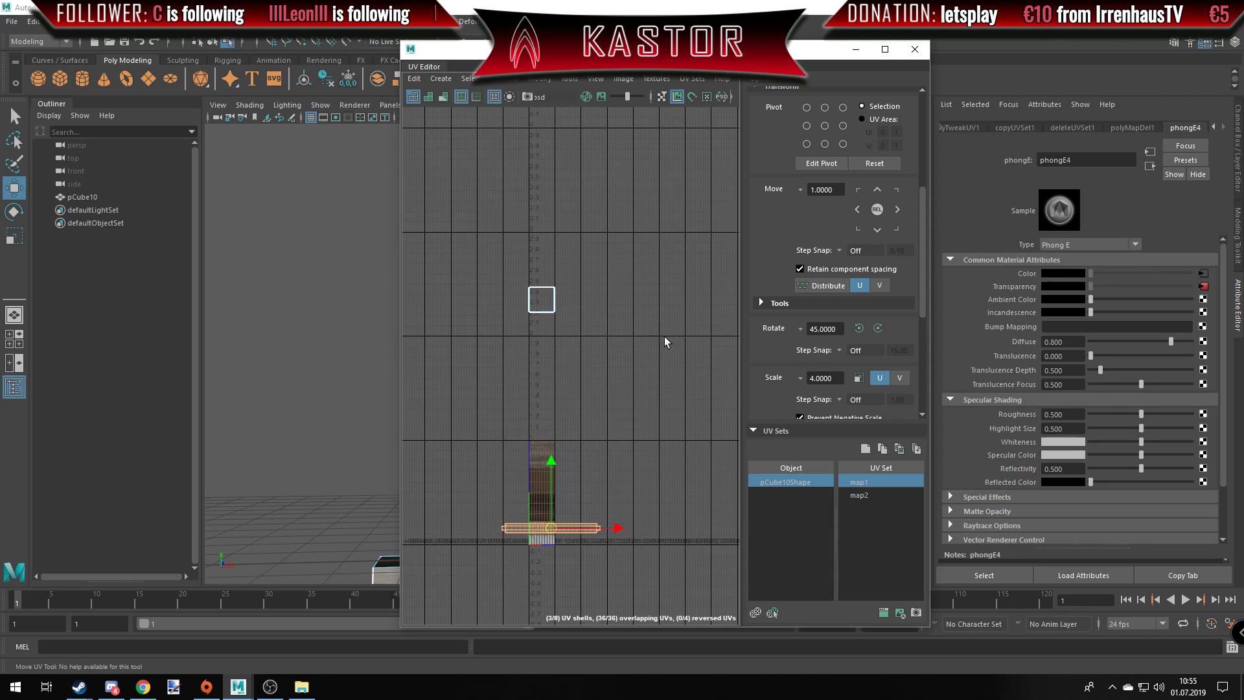
pyautogui.click(878, 192)
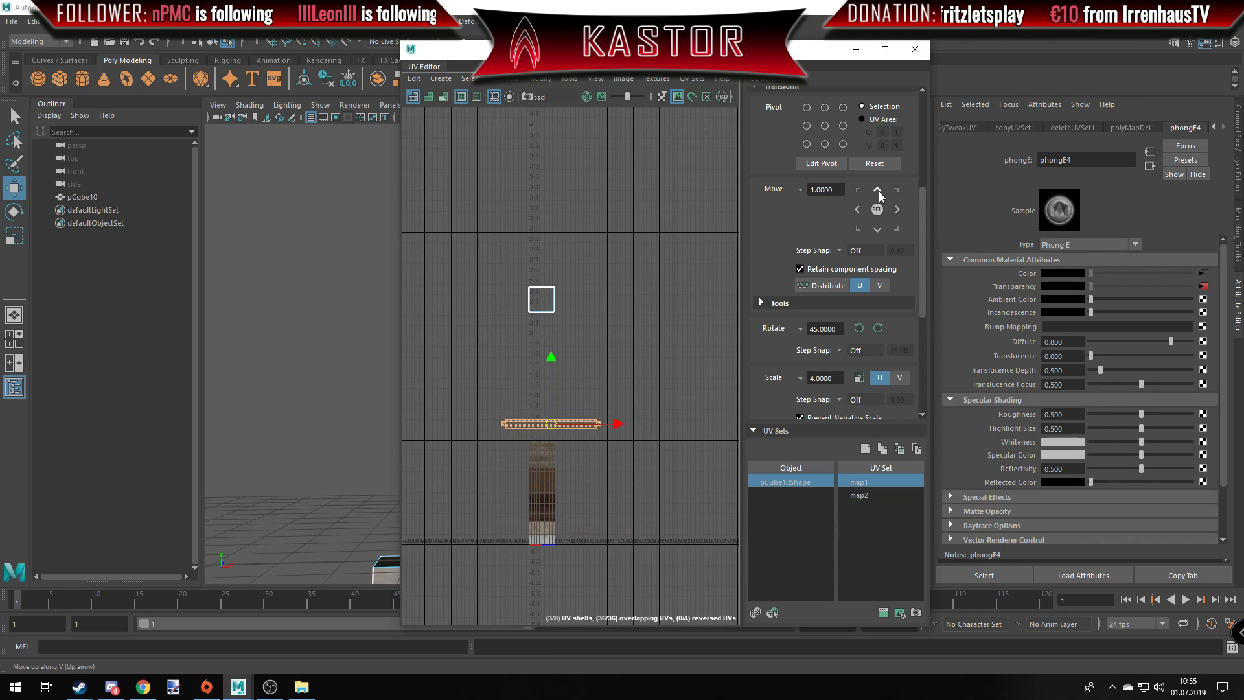
pyautogui.click(878, 192)
pyautogui.click(879, 192)
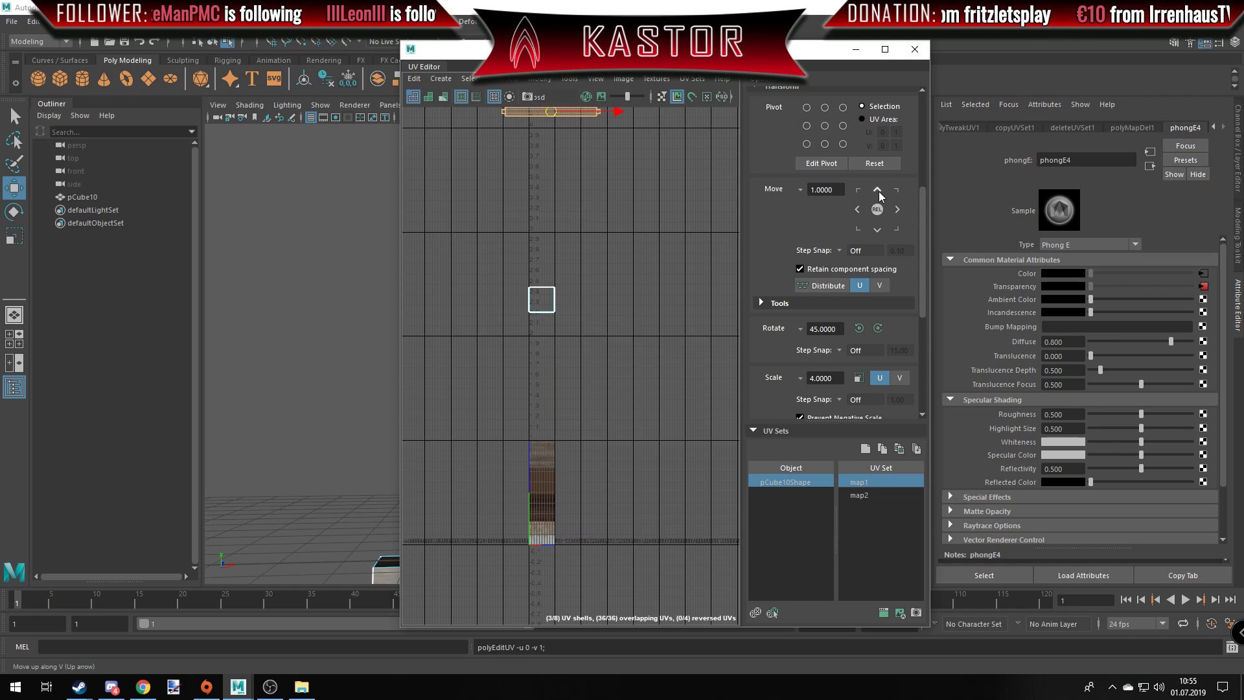
# Move the UV Editor aside and inspect the dark grain on the stand's underside and side panel.
pyautogui.moveTo(528, 258)
pyautogui.keyDown('alt'); pyautogui.mouseDown(button='middle')
pyautogui.moveTo(521, 313)
pyautogui.moveTo(555, 503)
pyautogui.mouseUp(button='middle'); pyautogui.keyUp('alt')
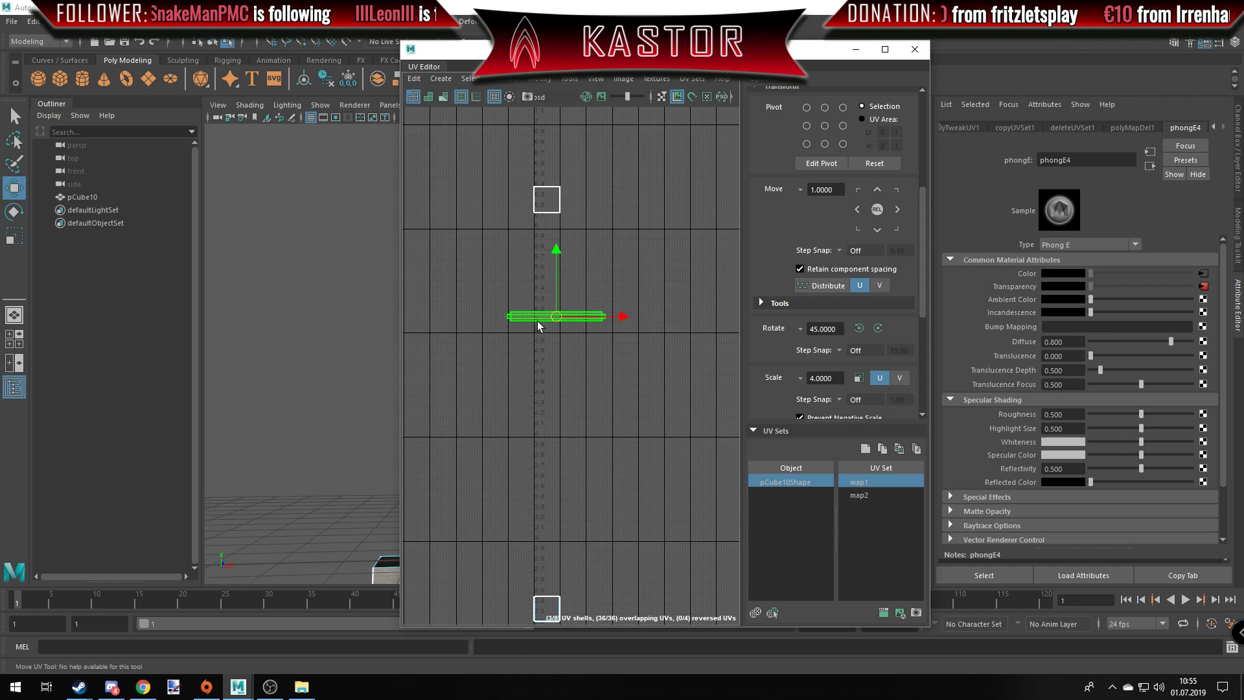
pyautogui.scroll(-4, 566, 327)
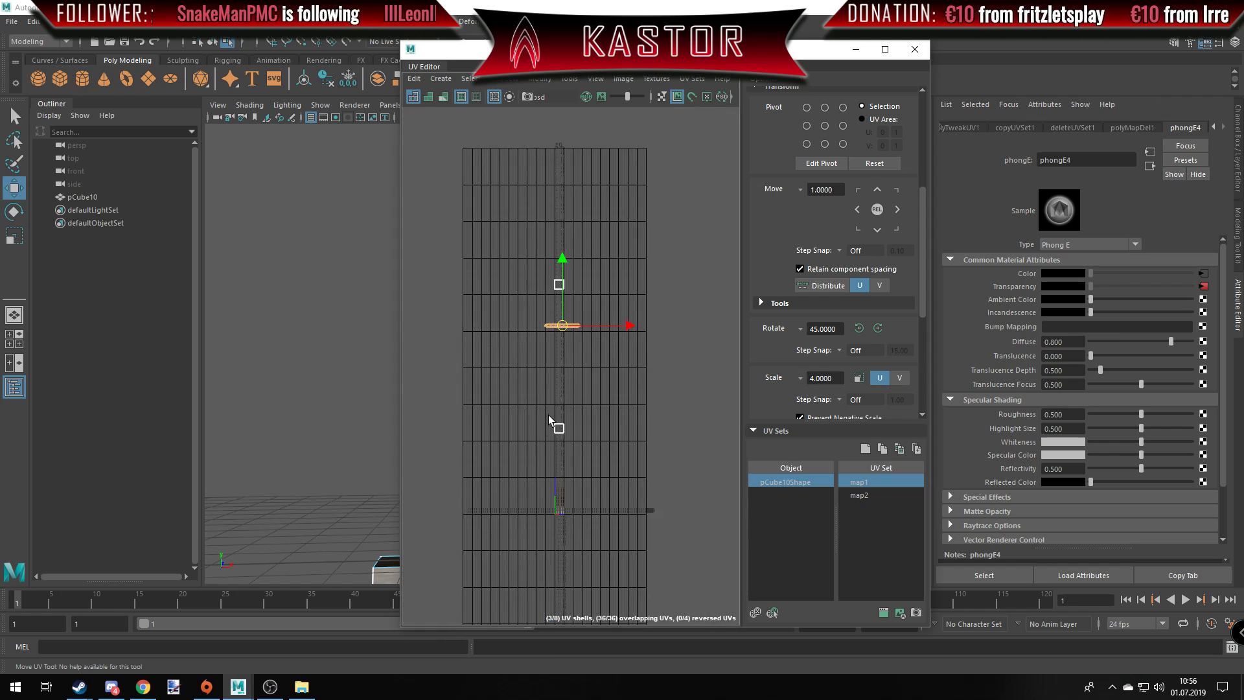
pyautogui.scroll(2, 548, 417)
pyautogui.scroll(-4, 617, 386)
pyautogui.scroll(-1, 625, 481)
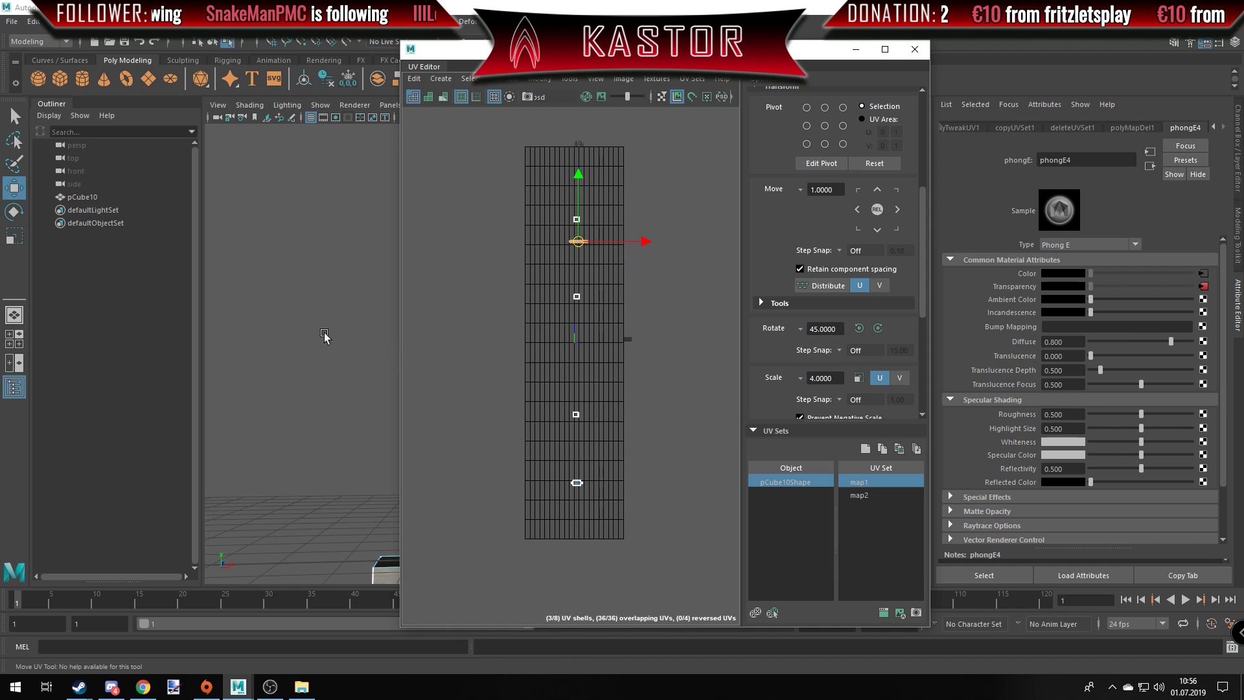
pyautogui.moveTo(665, 62); pyautogui.dragTo(963, 44)
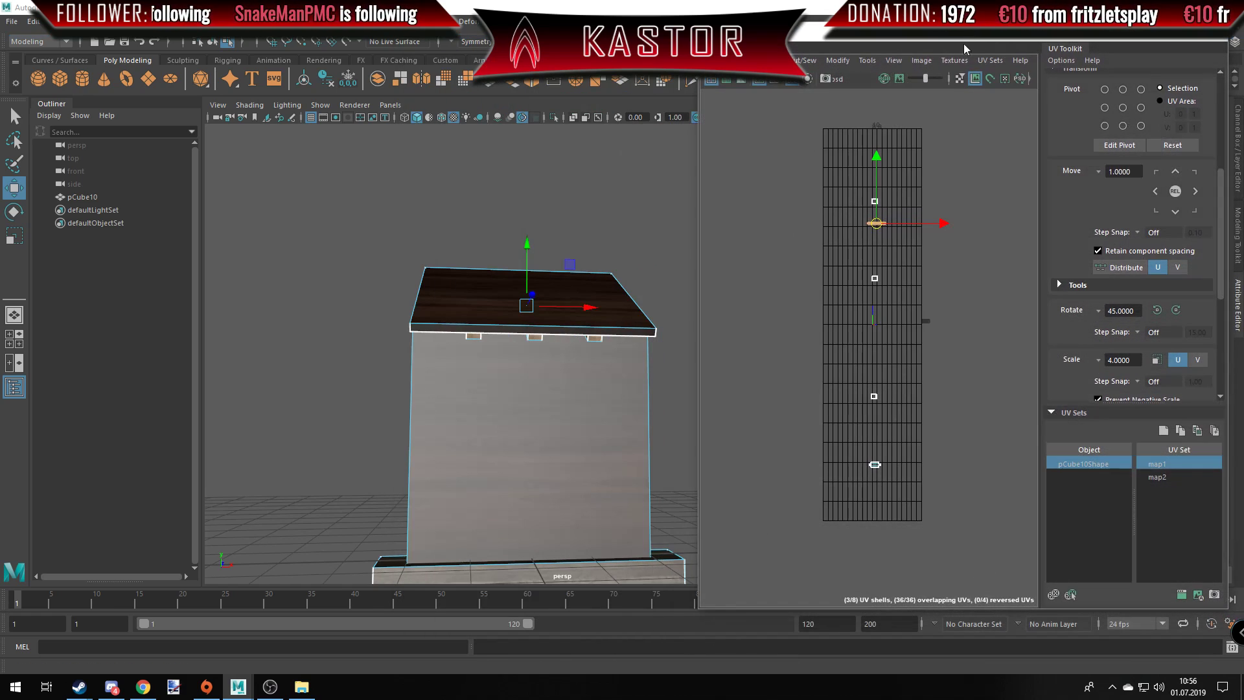
pyautogui.moveTo(661, 373)
pyautogui.keyDown('alt'); pyautogui.mouseDown()
pyautogui.moveTo(622, 316)
pyautogui.moveTo(324, 335)
pyautogui.mouseUp(); pyautogui.keyUp('alt')
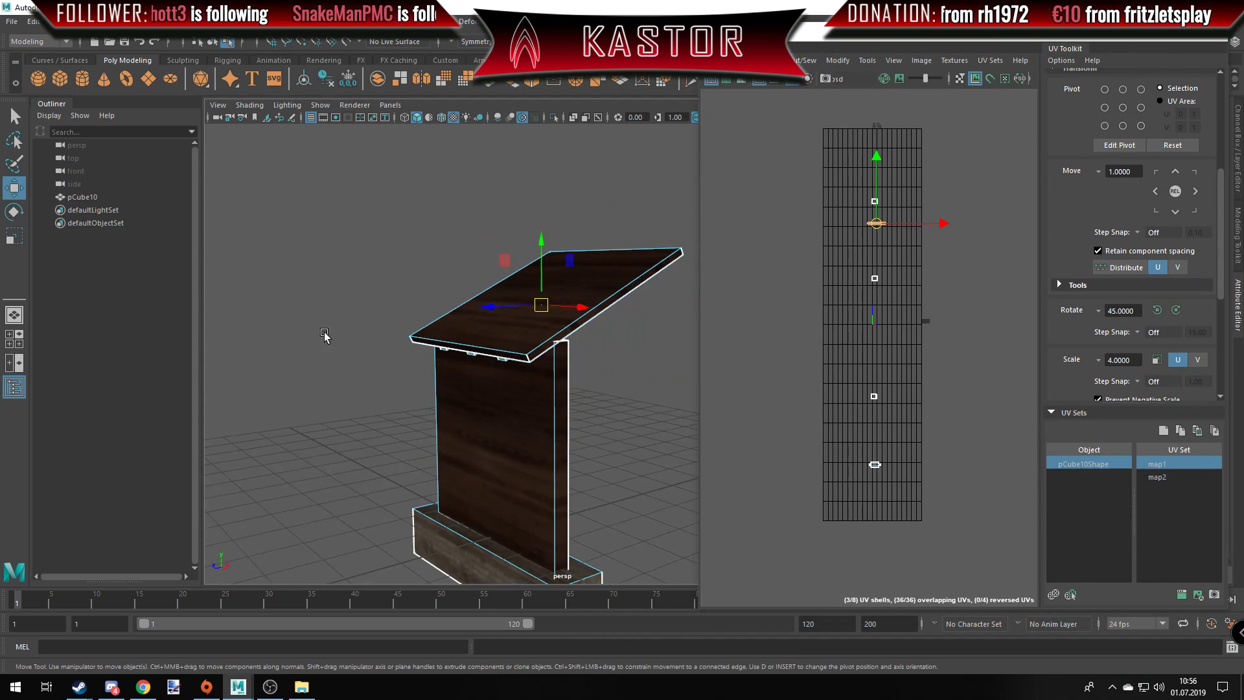
pyautogui.moveTo(966, 46); pyautogui.dragTo(530, 76)
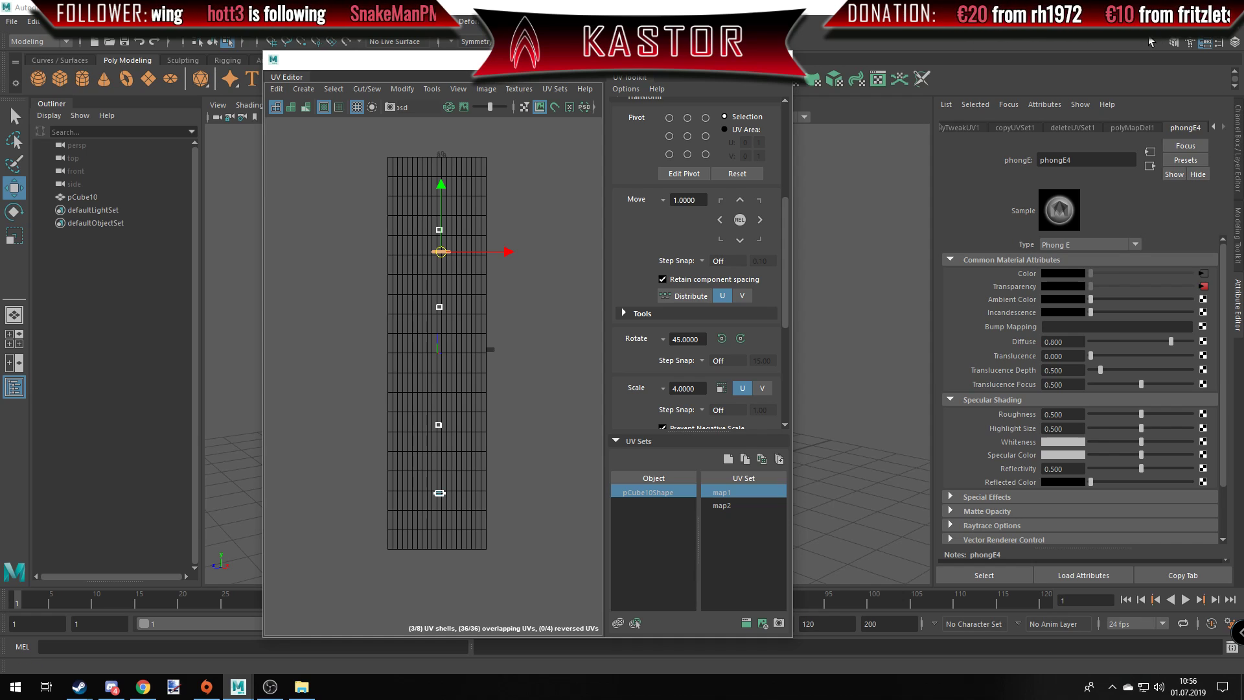
# Assign a new Phong E material to the whole stand object pCube10.
pyautogui.moveTo(388, 77); pyautogui.dragTo(776, 77)
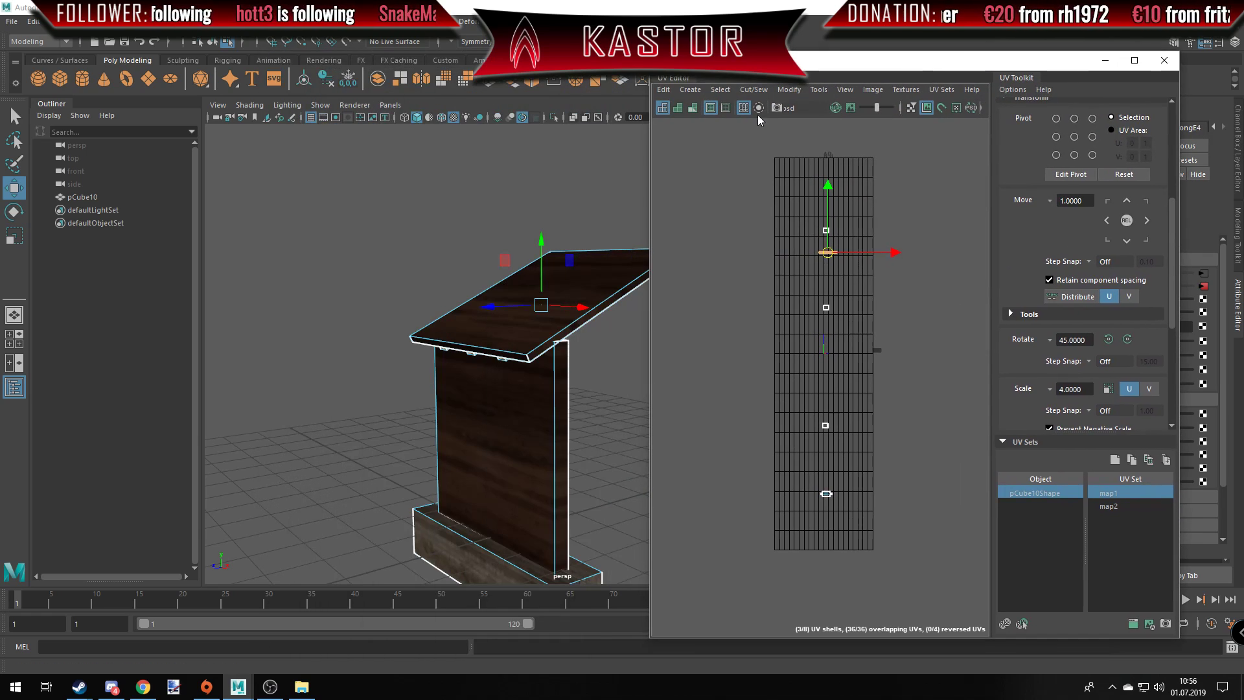
pyautogui.moveTo(530, 387); pyautogui.dragTo(587, 295, button='right')
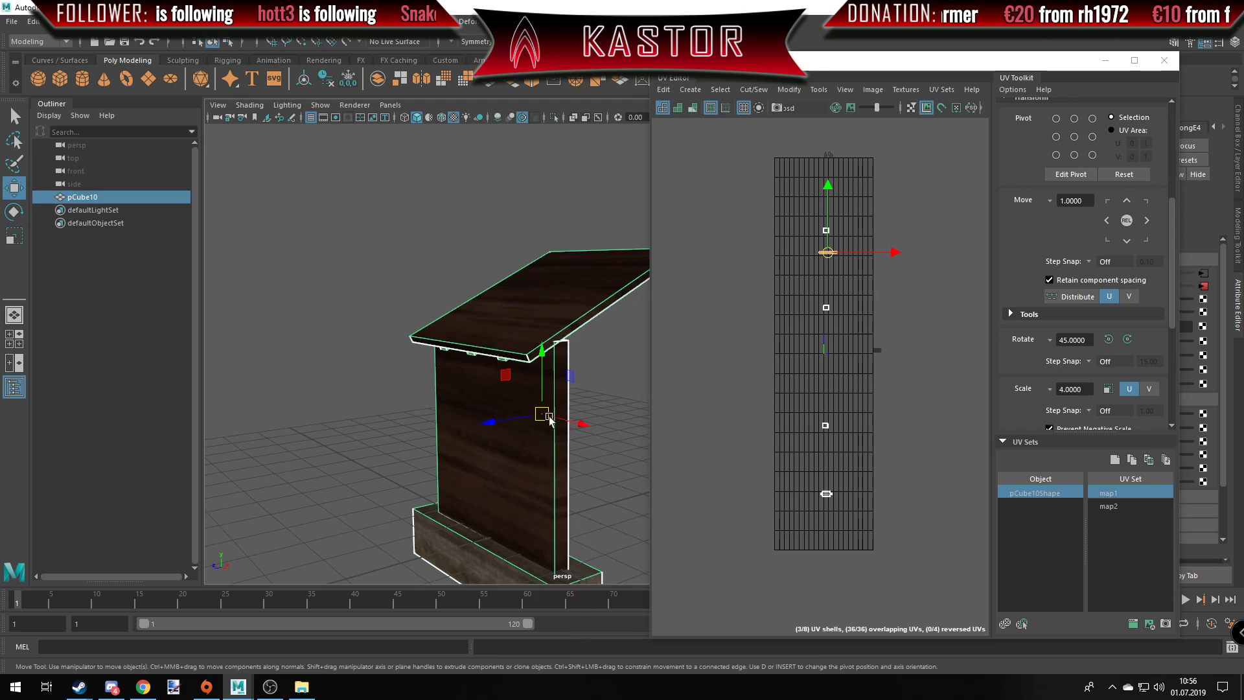
pyautogui.rightClick(524, 468)
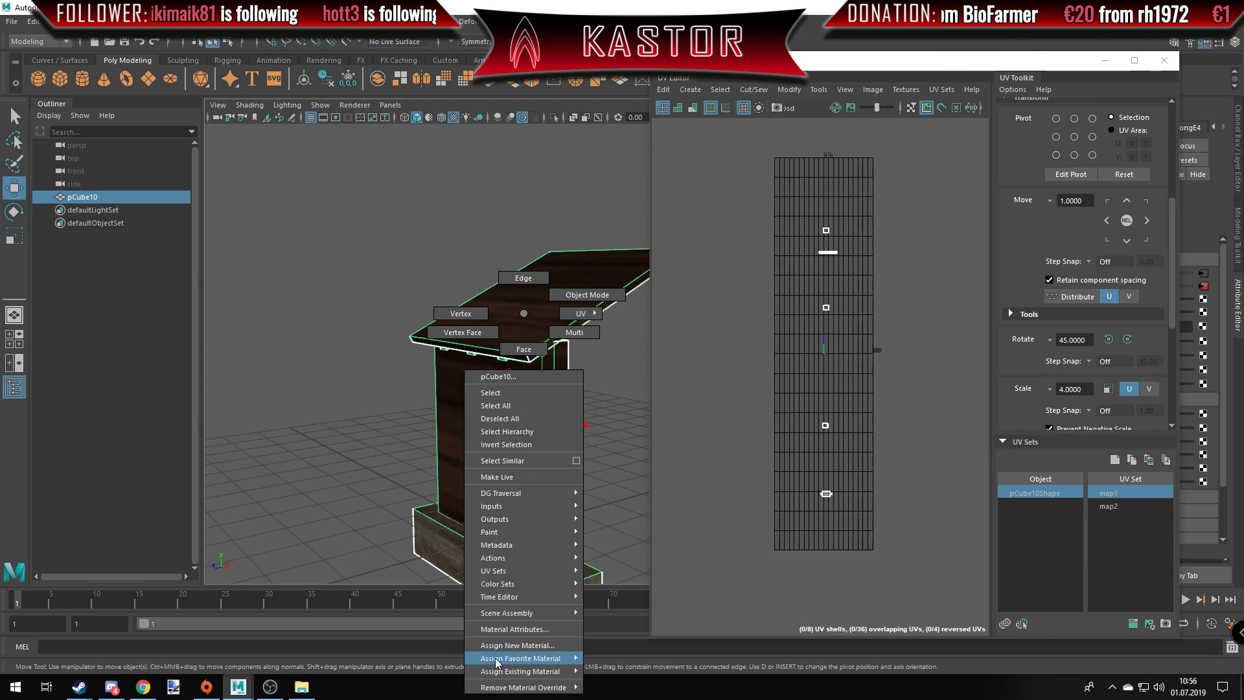
pyautogui.click(516, 646)
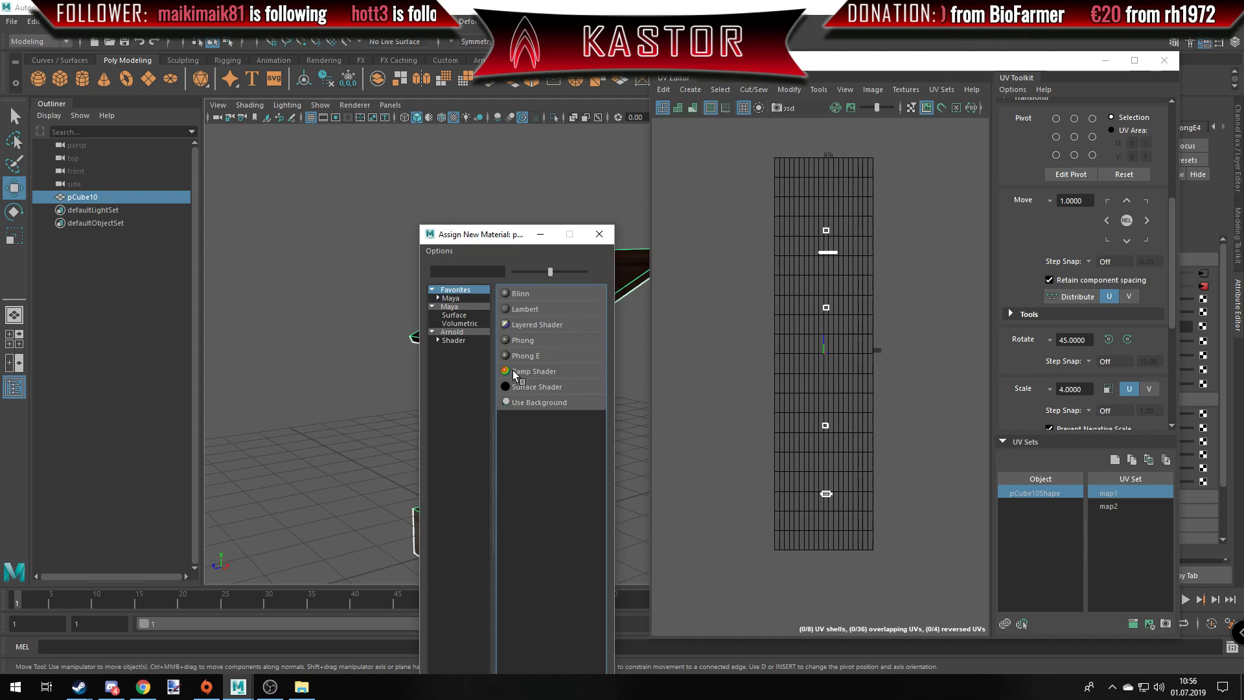
pyautogui.click(530, 350)
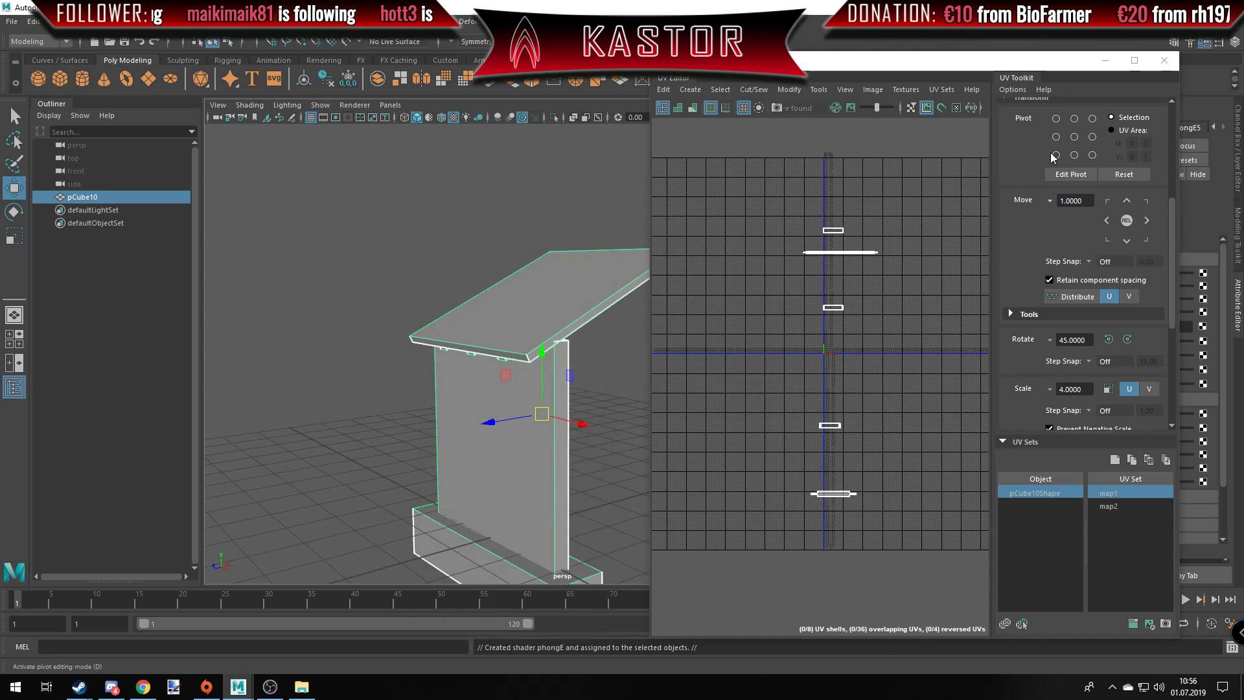
# Start renaming phongE5 by typing 'Deko', then backspace to trim the name.
pyautogui.moveTo(1049, 63); pyautogui.dragTo(686, 96)
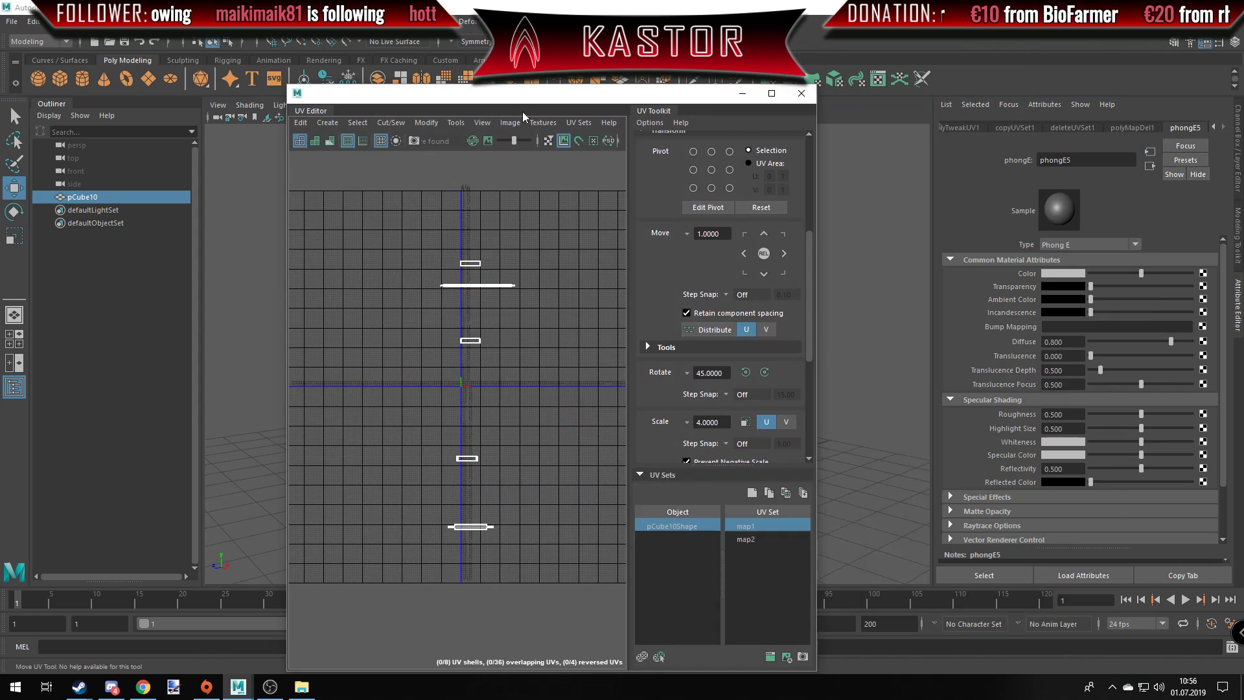
pyautogui.moveTo(564, 104)
pyautogui.mouseDown()
pyautogui.moveTo(881, 128)
pyautogui.moveTo(906, 173)
pyautogui.moveTo(728, 53)
pyautogui.moveTo(706, 55)
pyautogui.mouseUp()
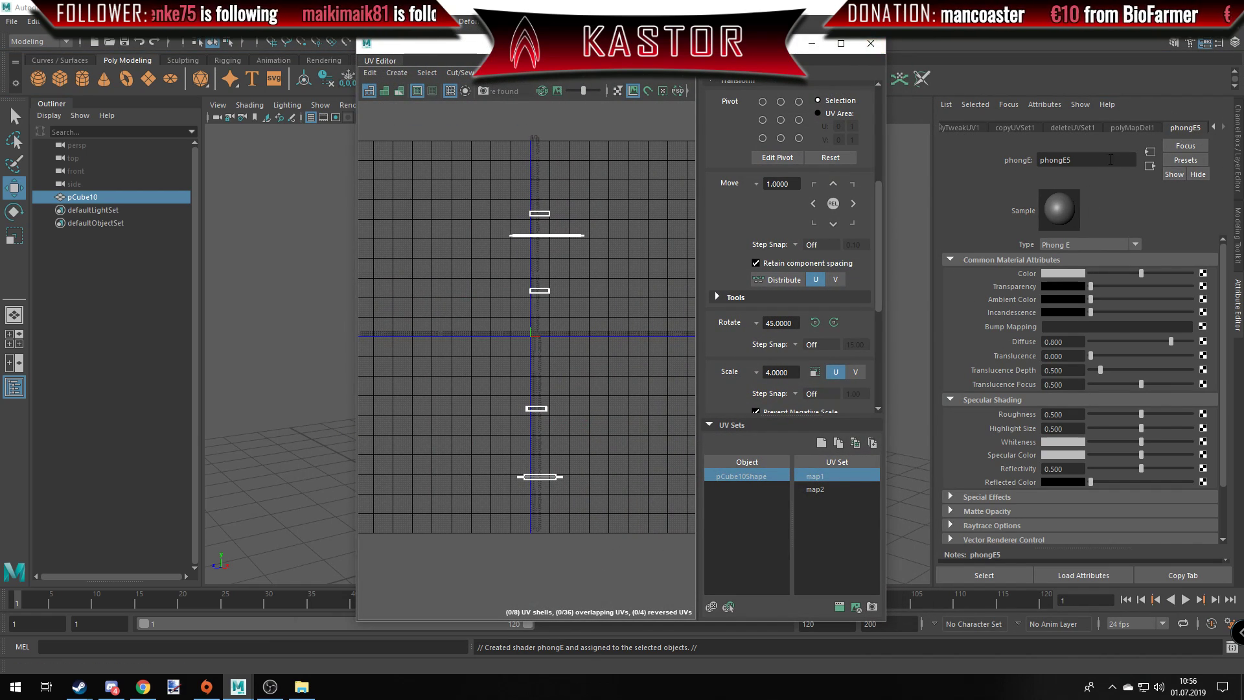
pyautogui.click(940, 175)
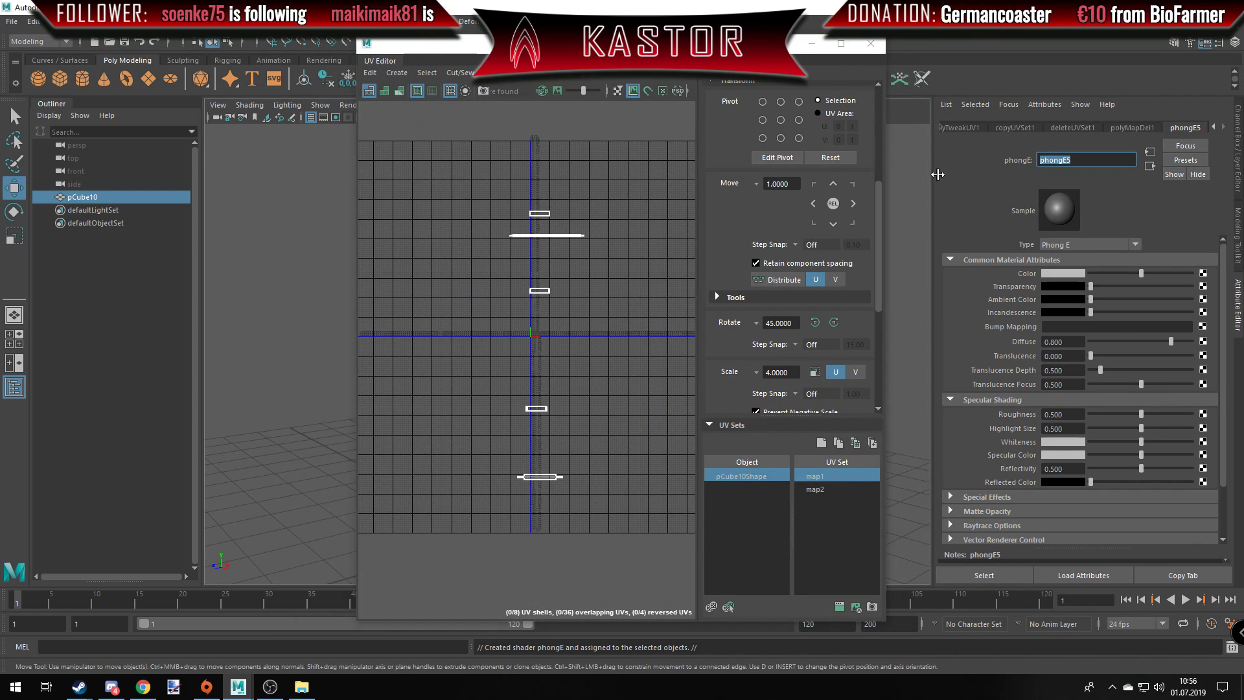
pyautogui.write('De')
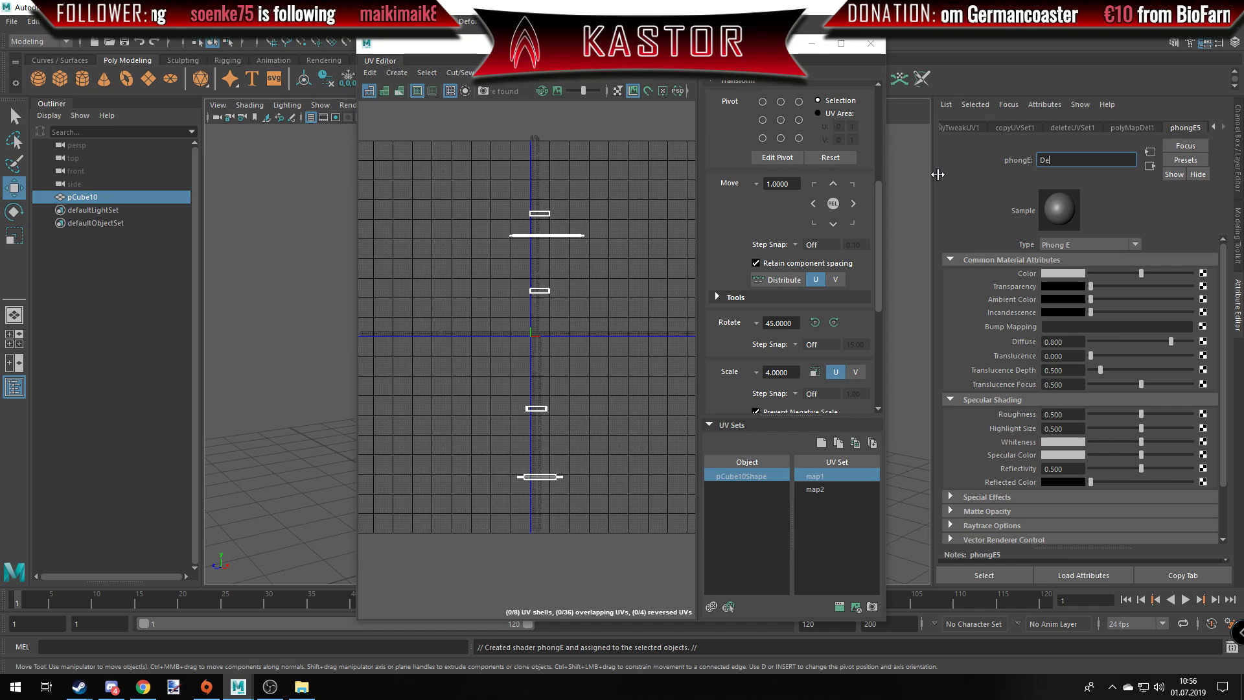
pyautogui.write('ko')
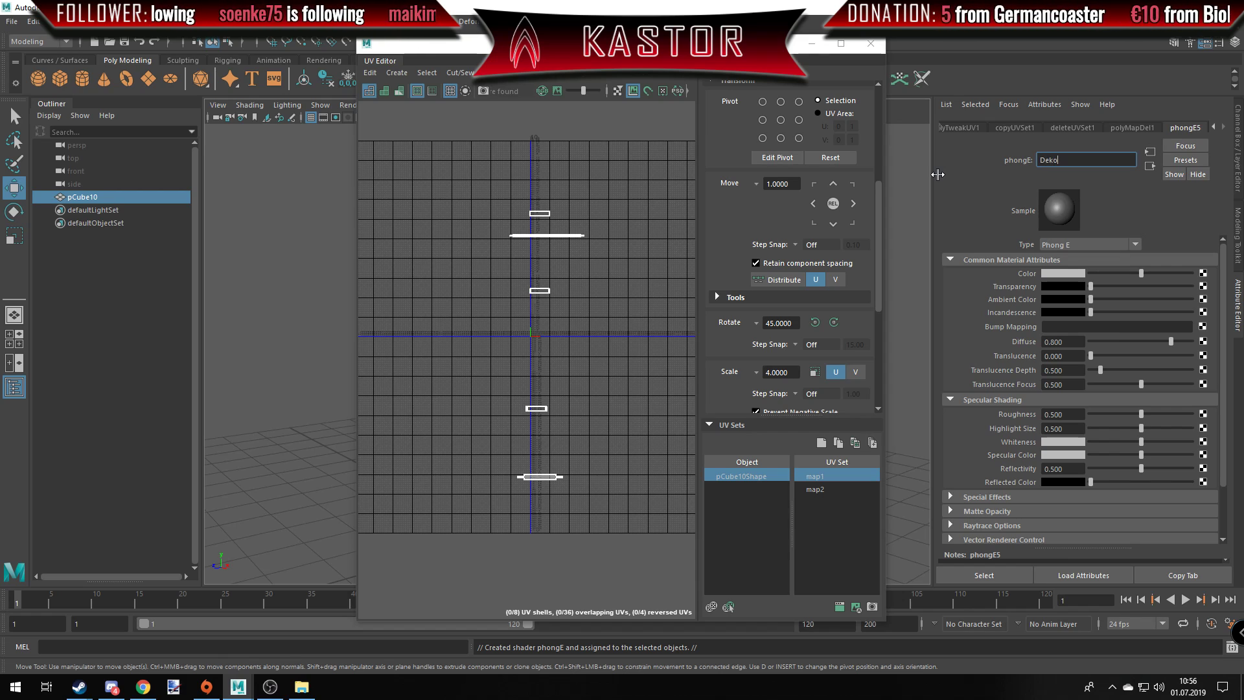
pyautogui.press('BackSpace')
pyautogui.press('BackSpace')
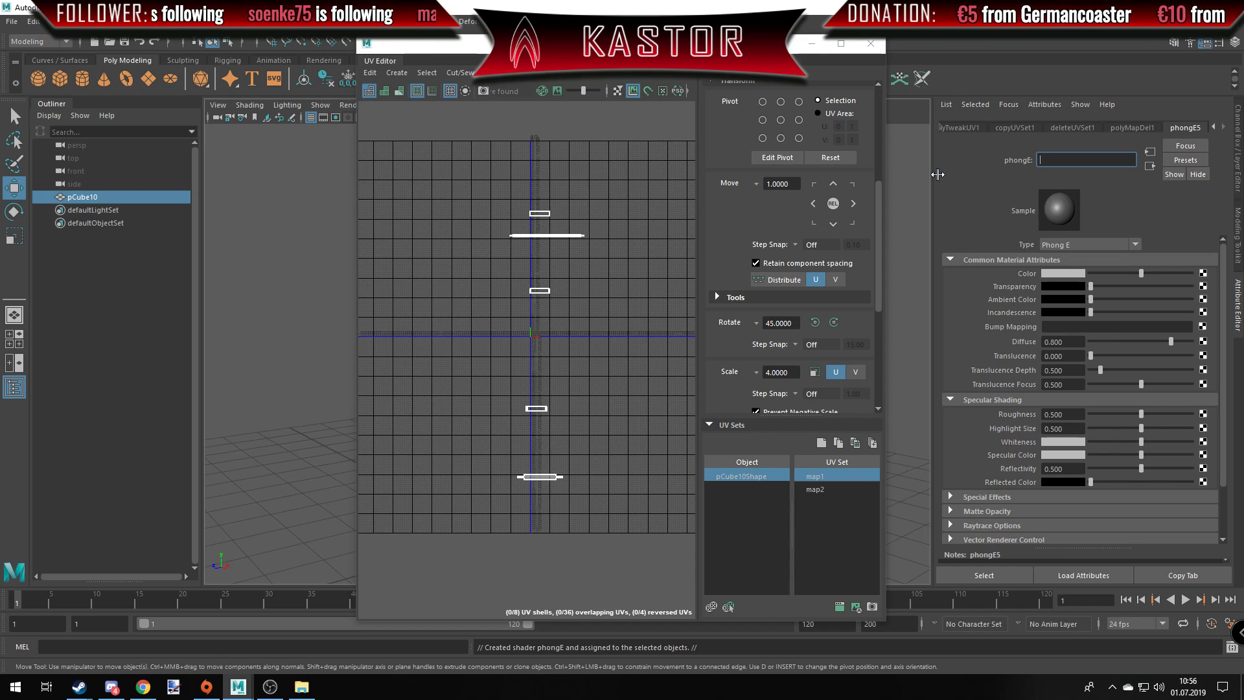
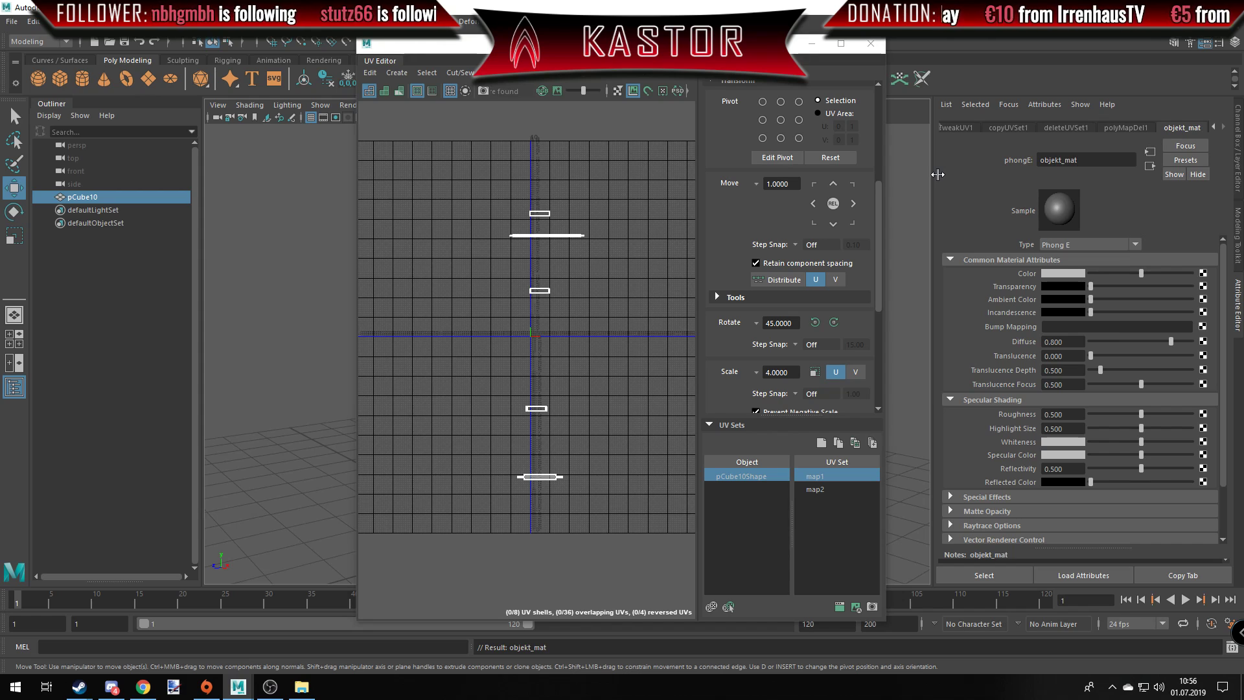
# Export the selected lectern model as Objektbeispiel2.fbx into the Desktop ArrayTUT folder.
pyautogui.click(811, 45)
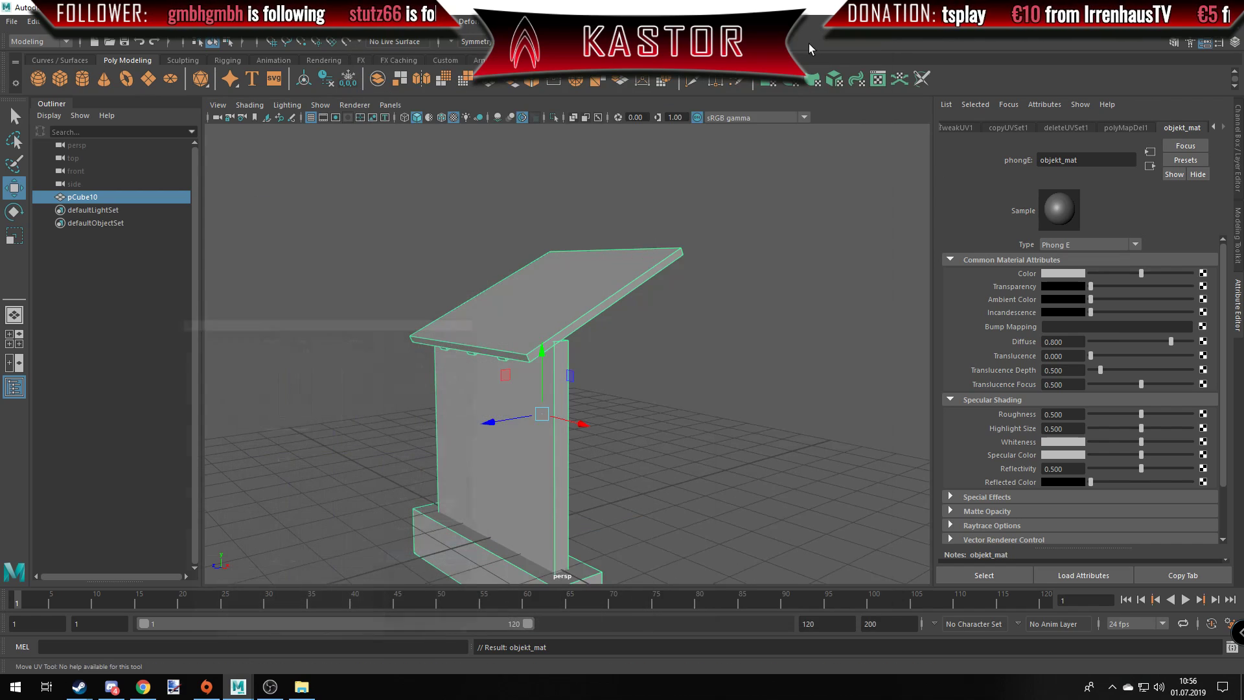
pyautogui.click(13, 23)
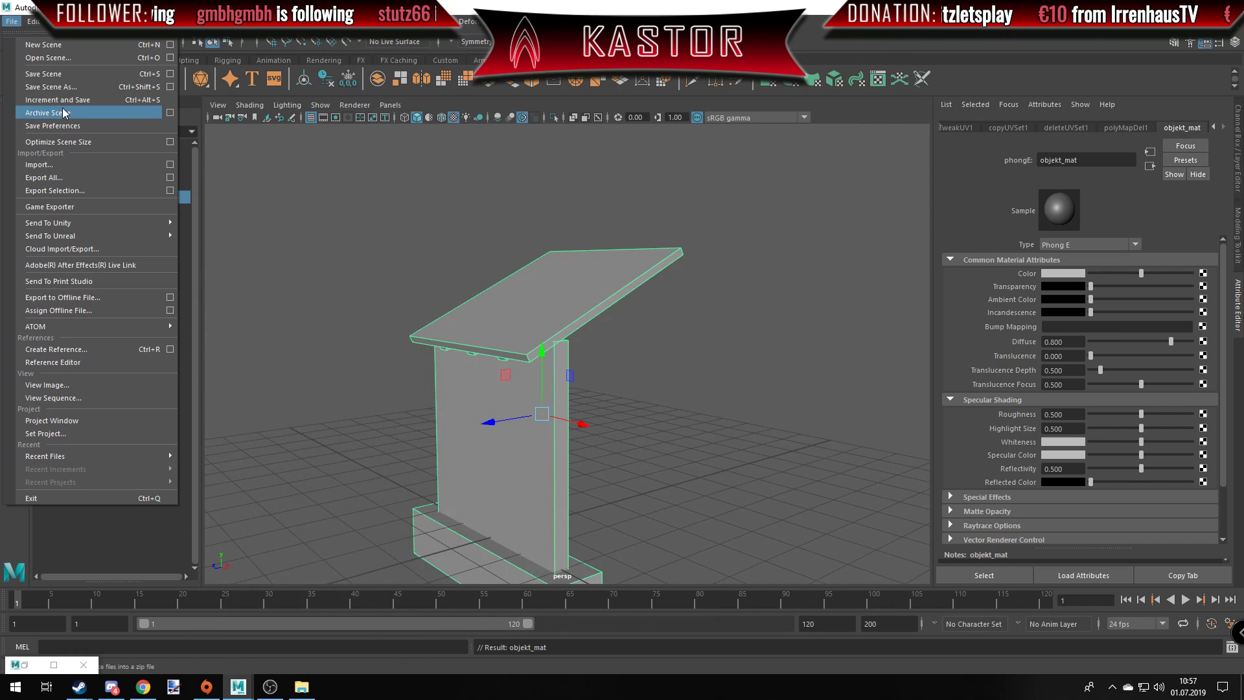
pyautogui.click(70, 196)
pyautogui.click(295, 201)
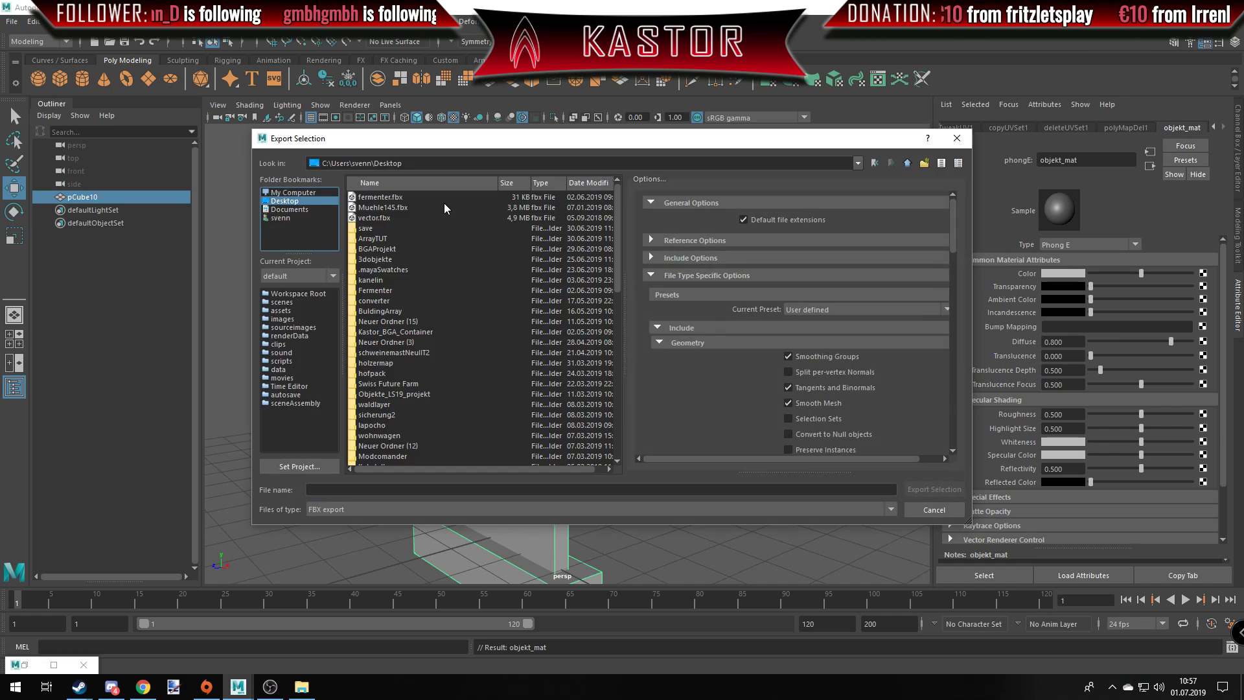
pyautogui.doubleClick(370, 239)
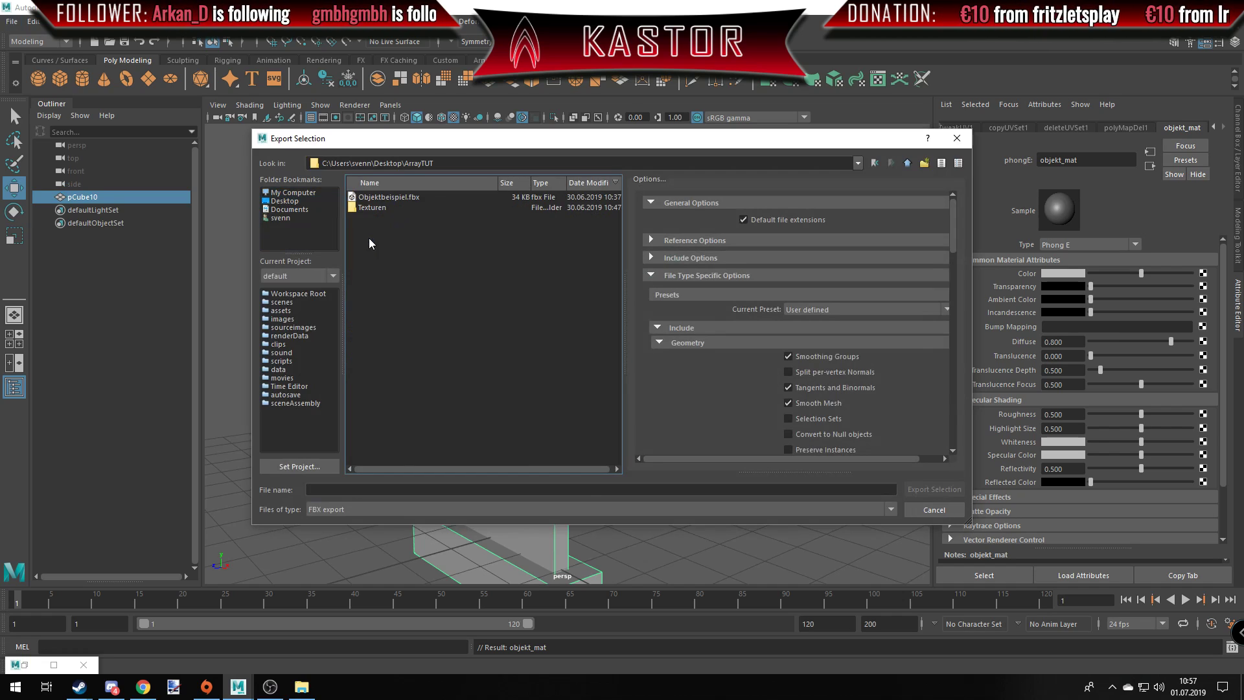
pyautogui.click(385, 197)
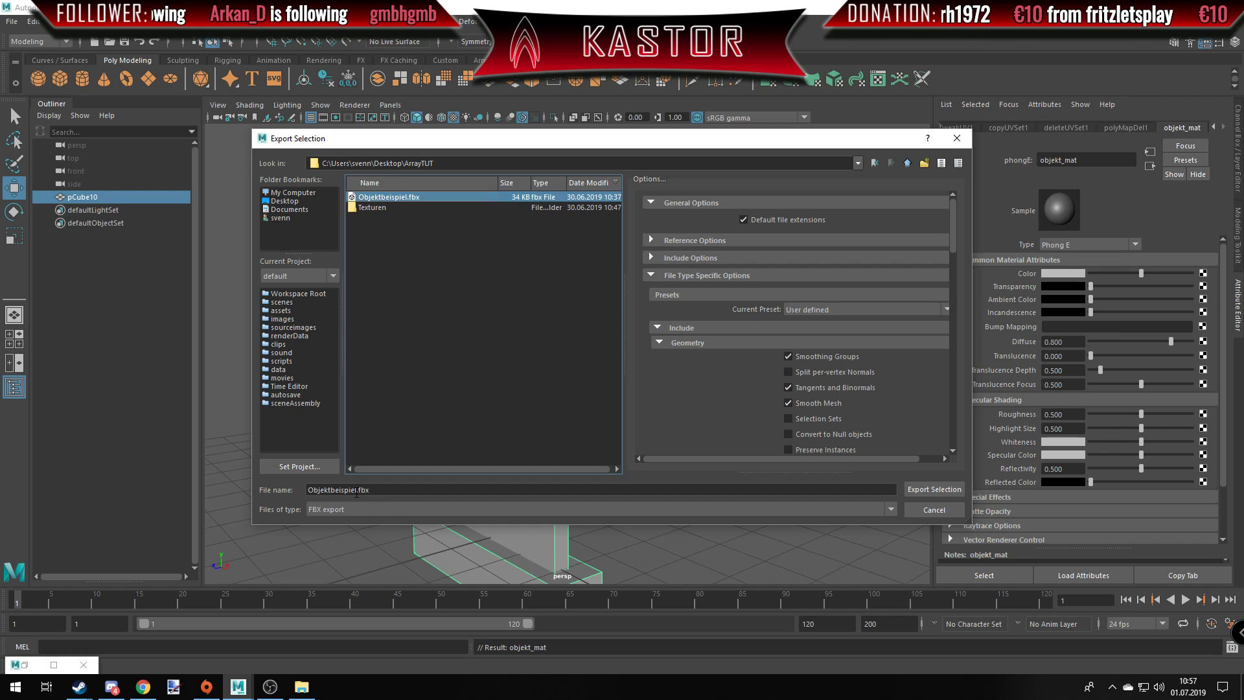
pyautogui.click(356, 491)
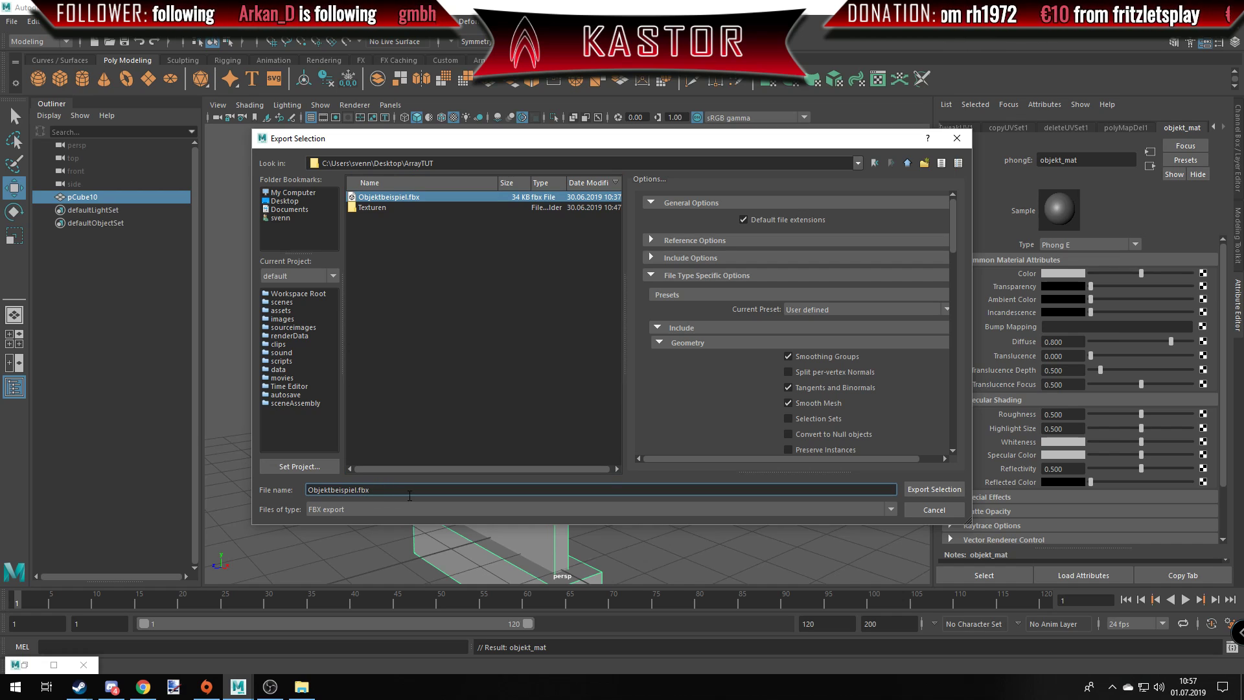
pyautogui.write('2')
pyautogui.press('Return')
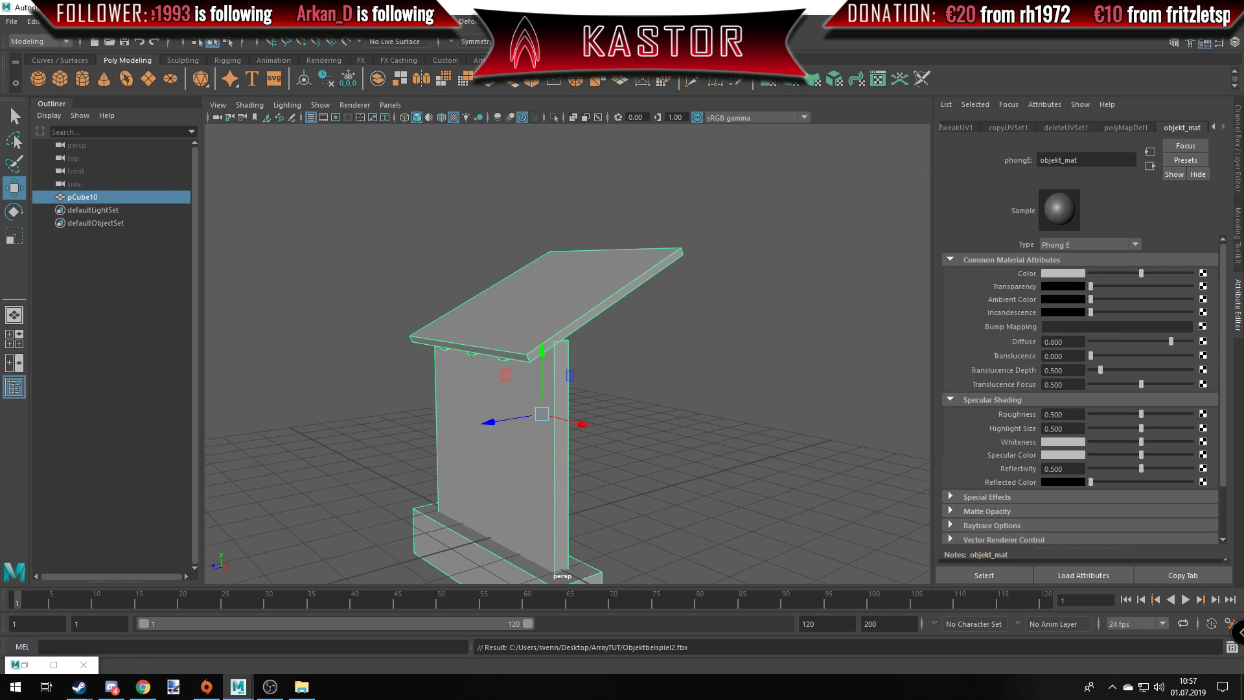
# Launch GIANTS Editor and import the exported lectern FBX into a new scene.
pyautogui.click(14, 685)
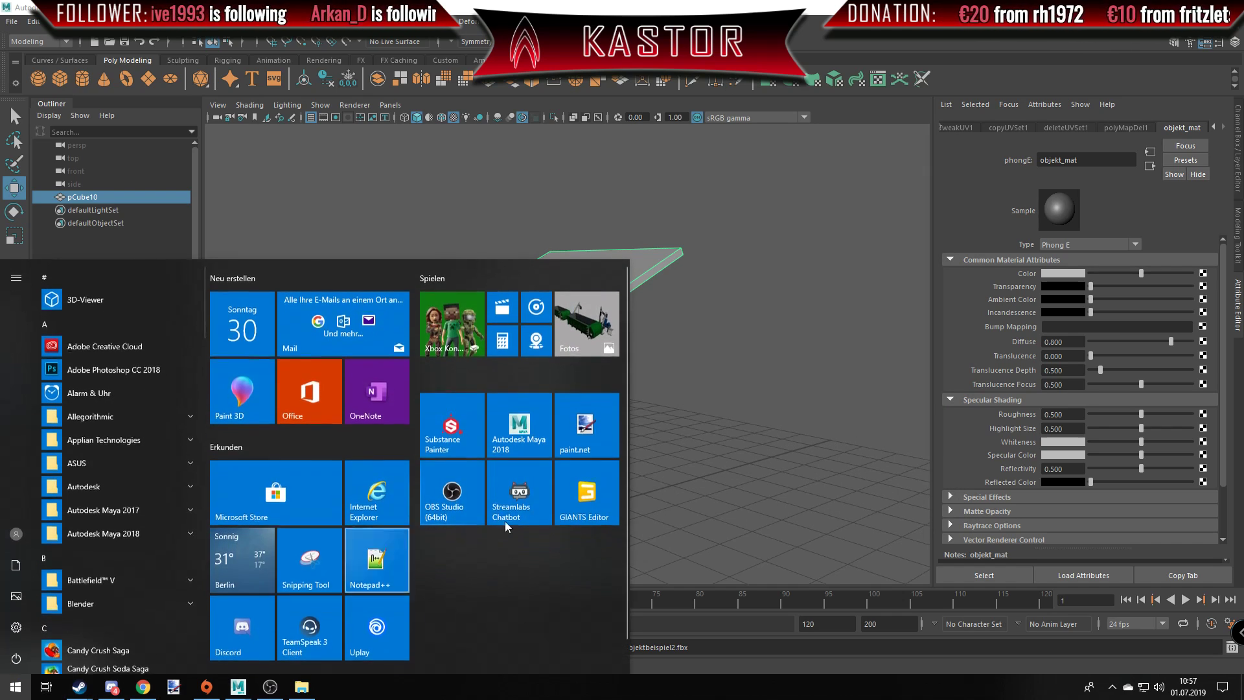
pyautogui.click(606, 516)
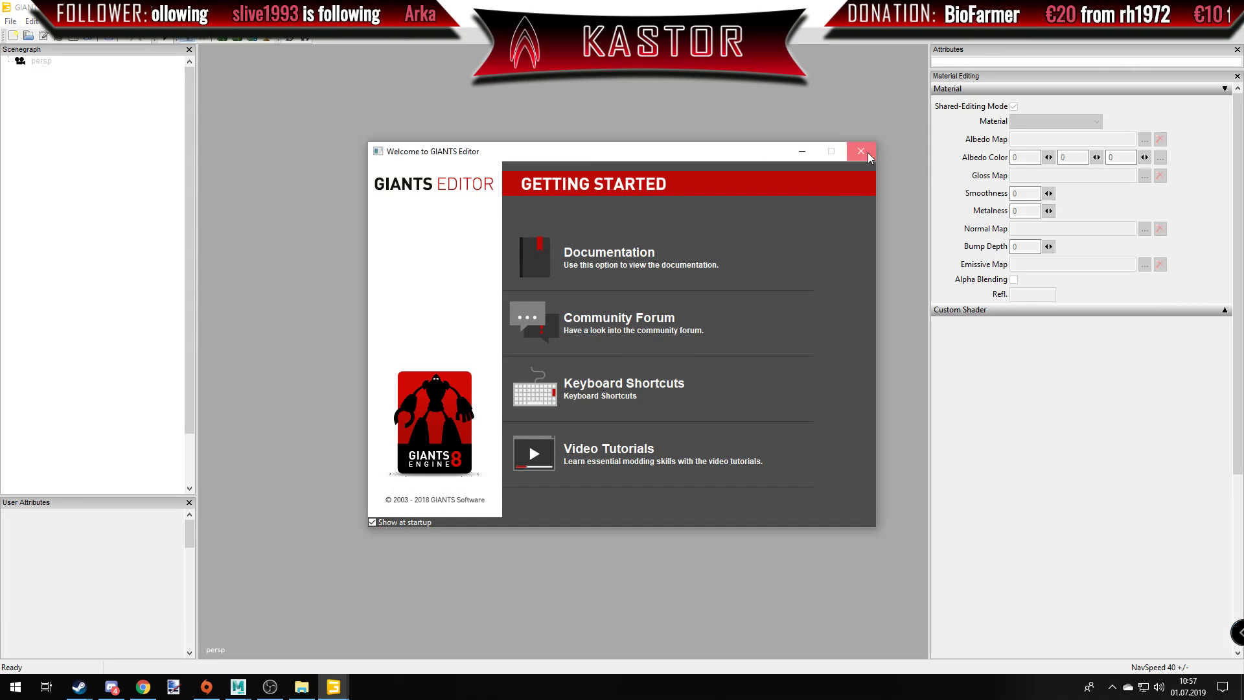
pyautogui.click(868, 153)
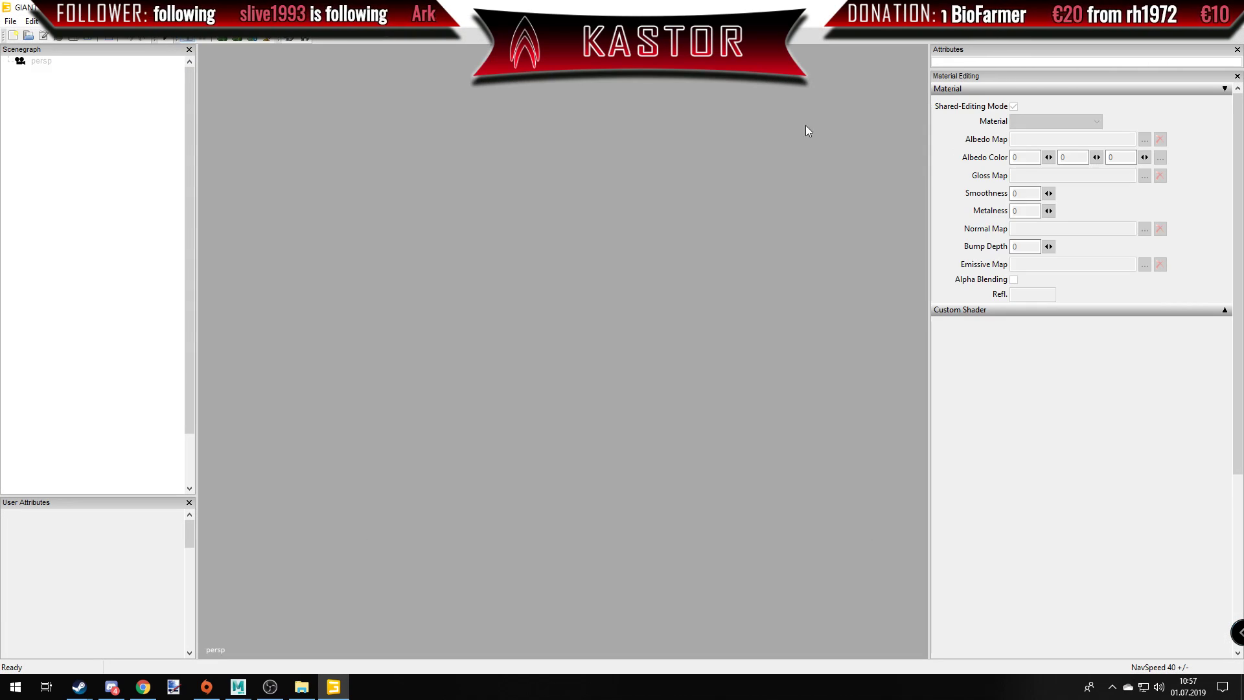
pyautogui.click(7, 22)
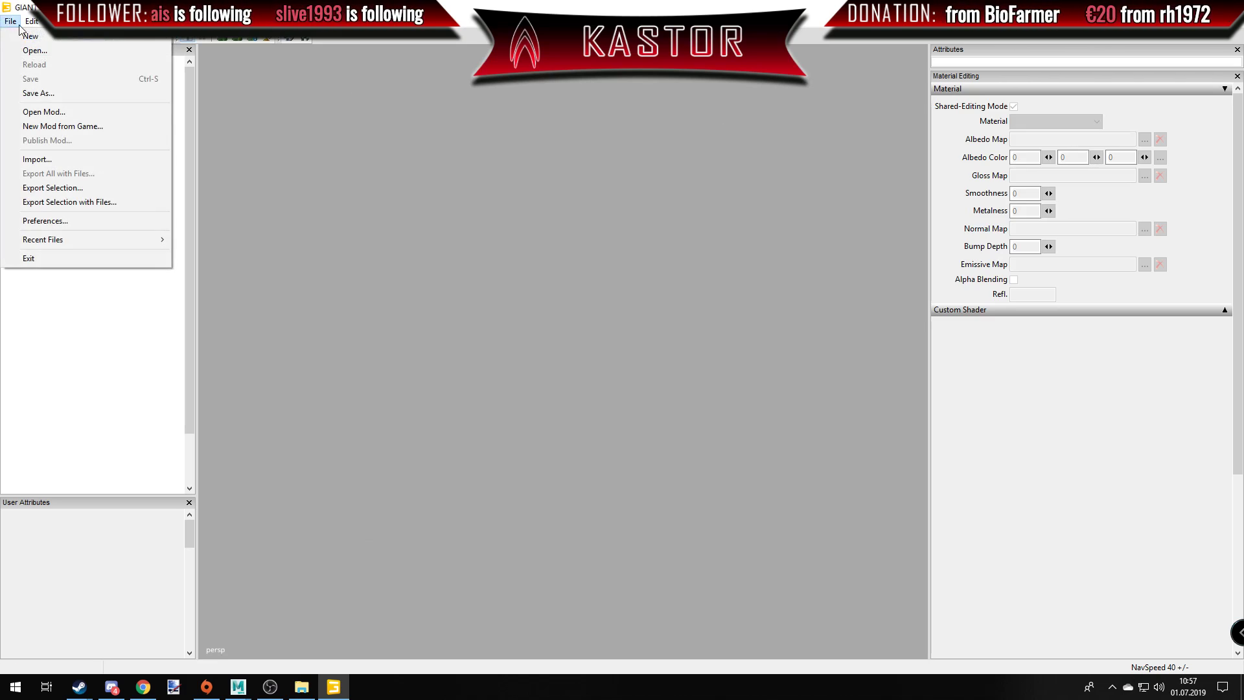
pyautogui.click(73, 162)
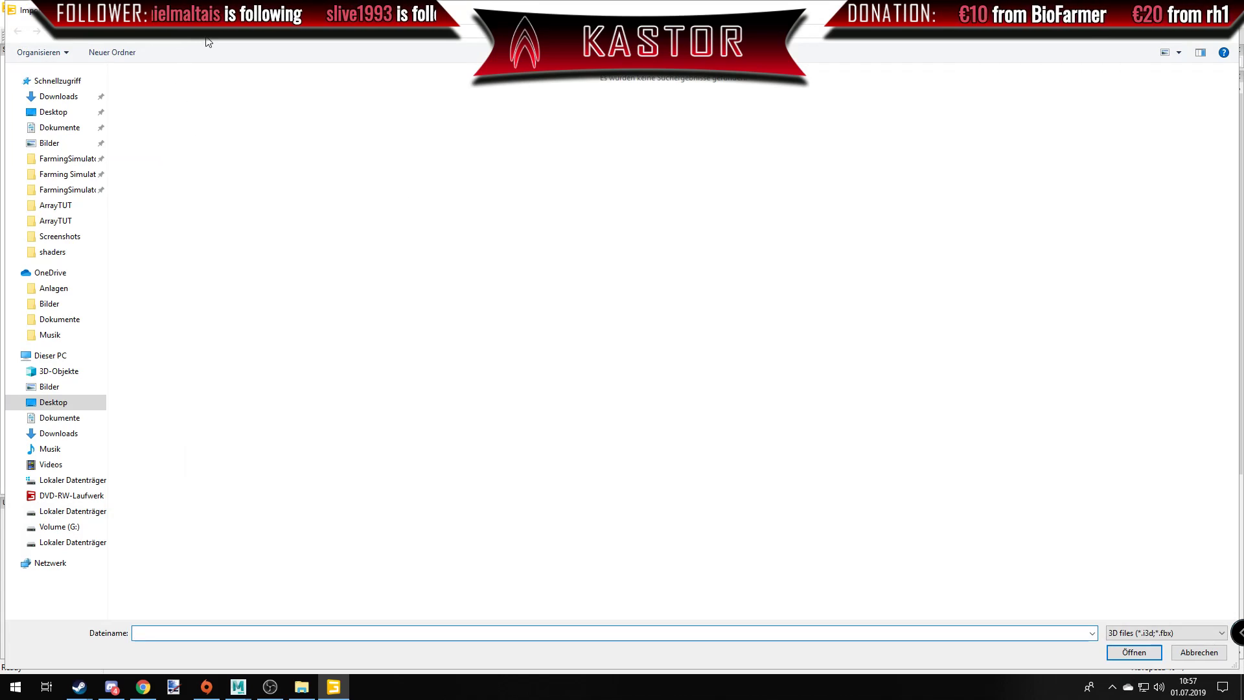
pyautogui.doubleClick(201, 118)
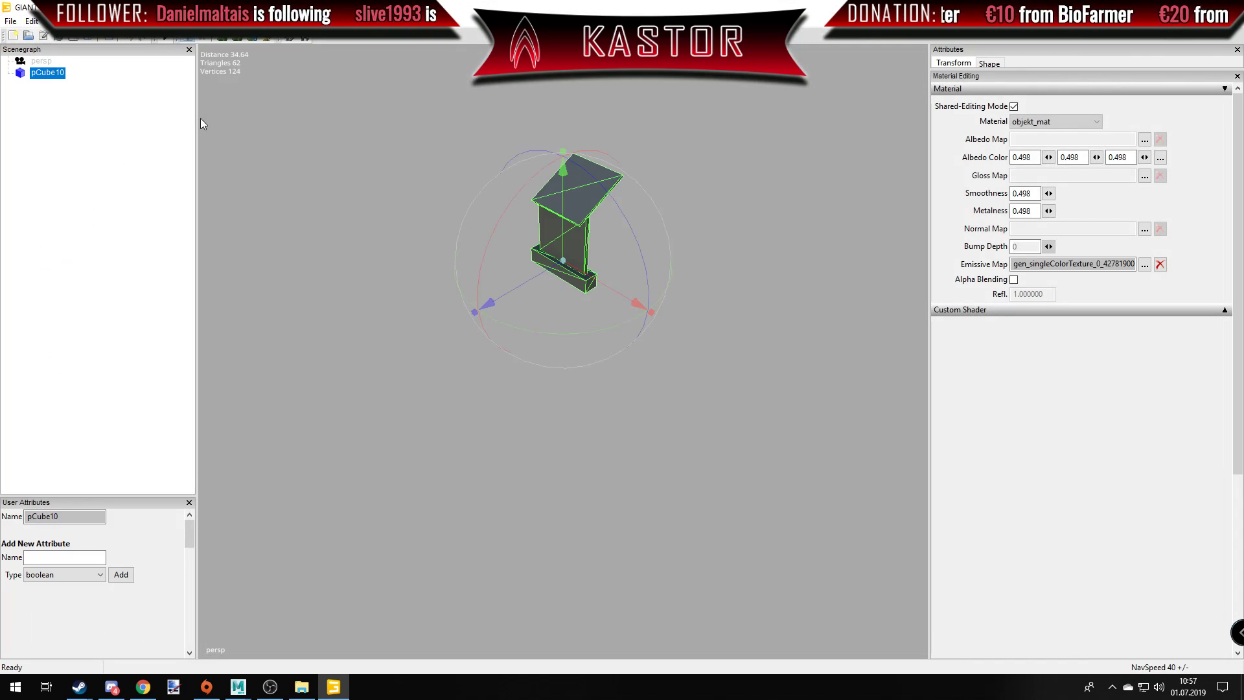
# Orbit and zoom around the imported lectern, then open its albedo map viewer.
pyautogui.moveTo(580, 232); pyautogui.dragTo(502, 239, button='middle')
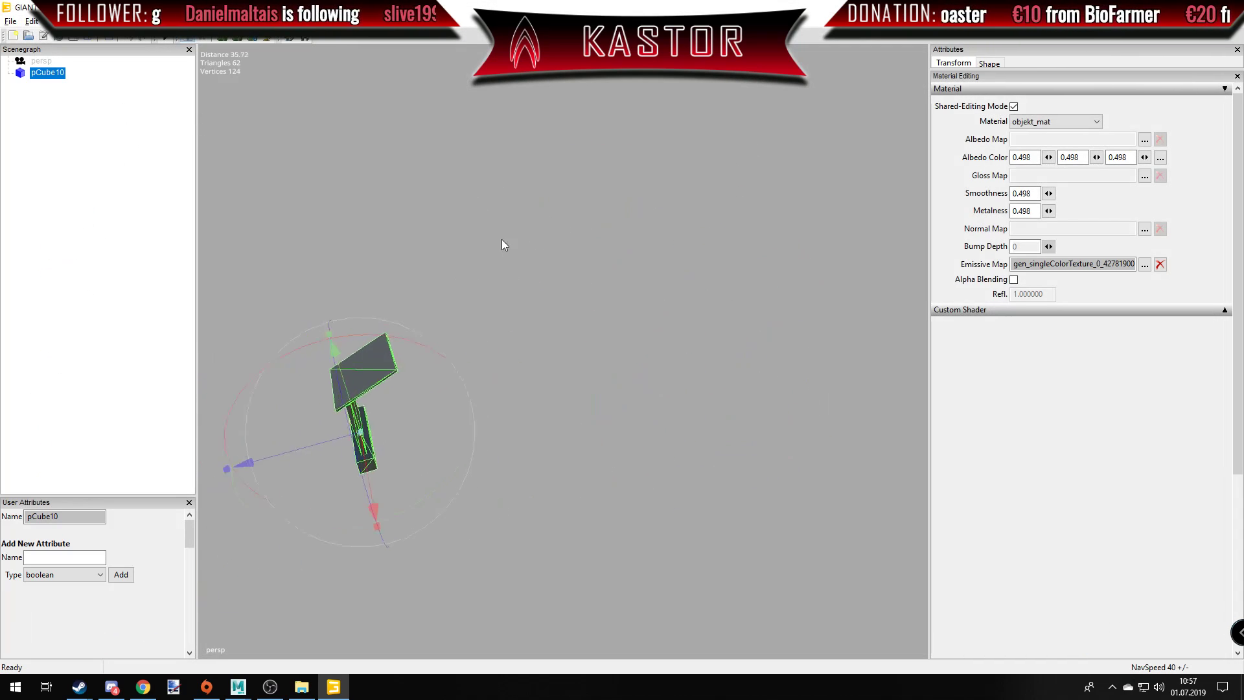
pyautogui.press('f')
pyautogui.scroll(5, 541, 224)
pyautogui.scroll(-3, 601, 181)
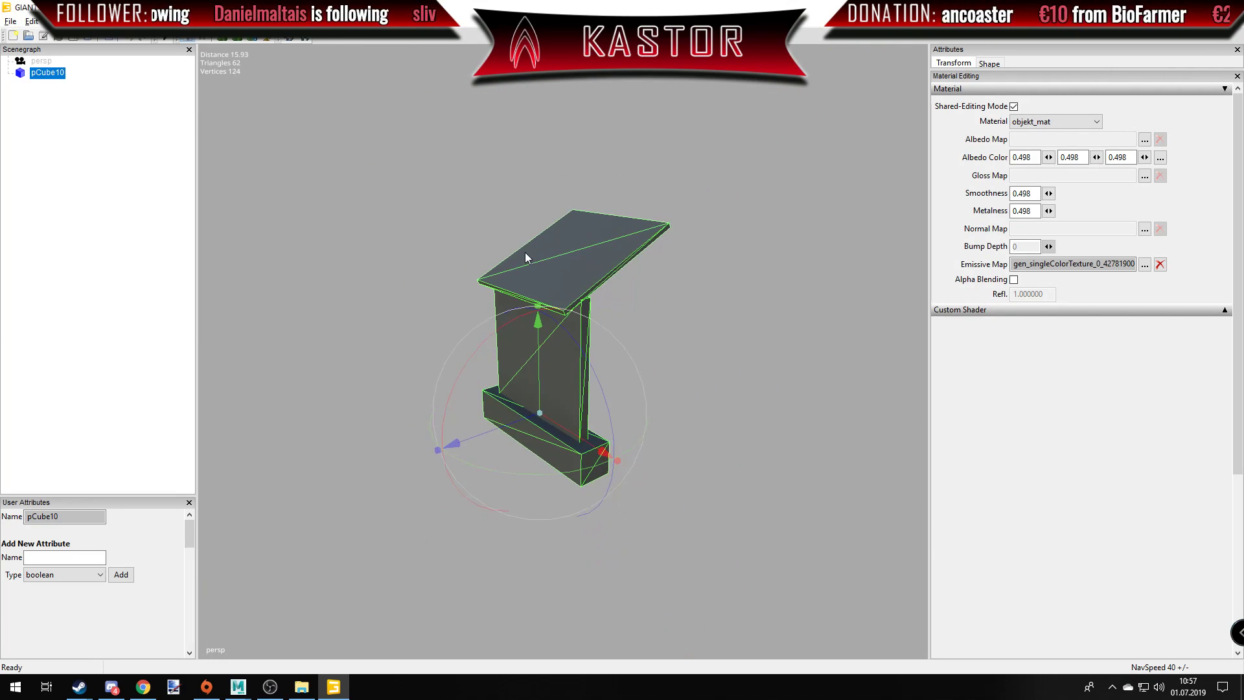
pyautogui.scroll(4, 525, 257)
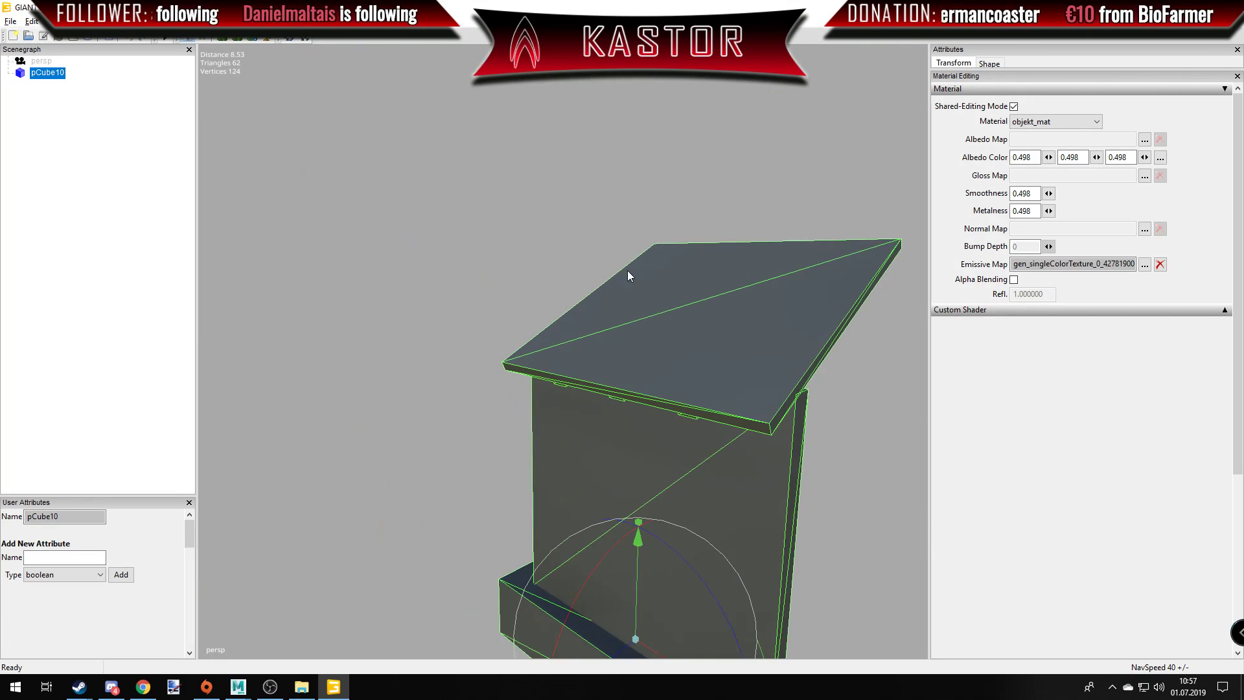
pyautogui.moveTo(760, 278)
pyautogui.mouseDown(button='middle')
pyautogui.moveTo(742, 258)
pyautogui.moveTo(1091, 202)
pyautogui.mouseUp(button='middle')
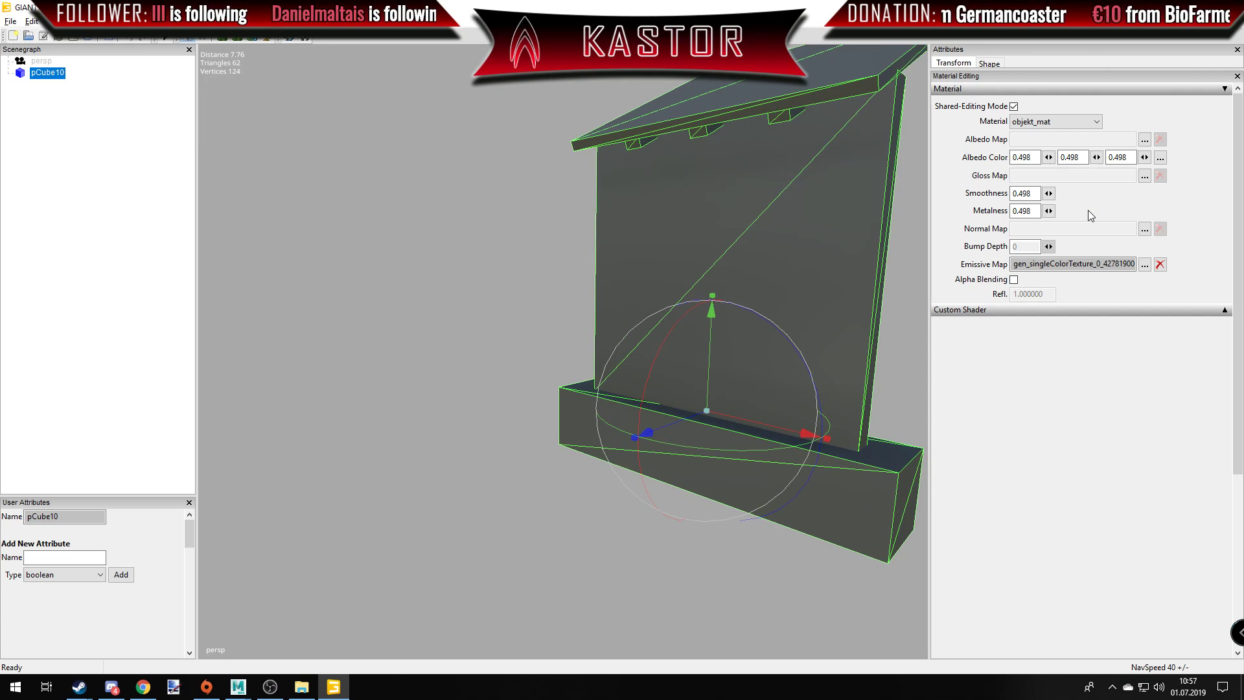
pyautogui.moveTo(857, 218)
pyautogui.mouseDown(button='middle')
pyautogui.moveTo(836, 223)
pyautogui.moveTo(1141, 173)
pyautogui.mouseUp(button='middle')
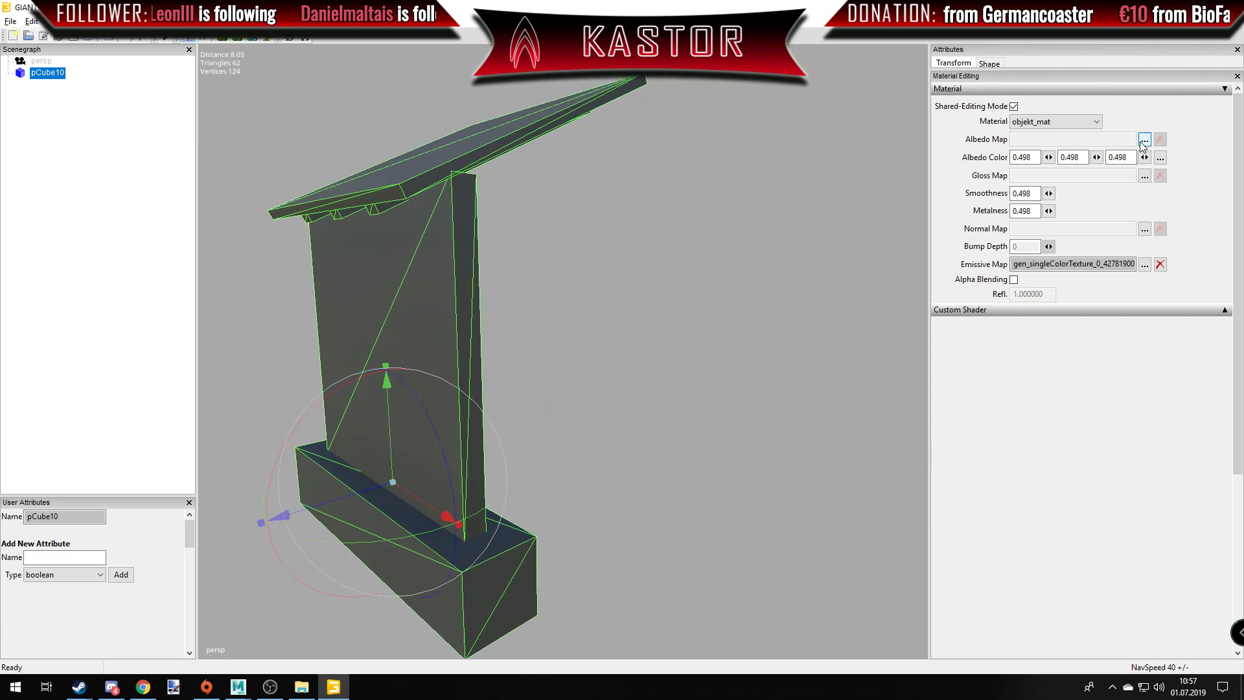
pyautogui.click(1144, 140)
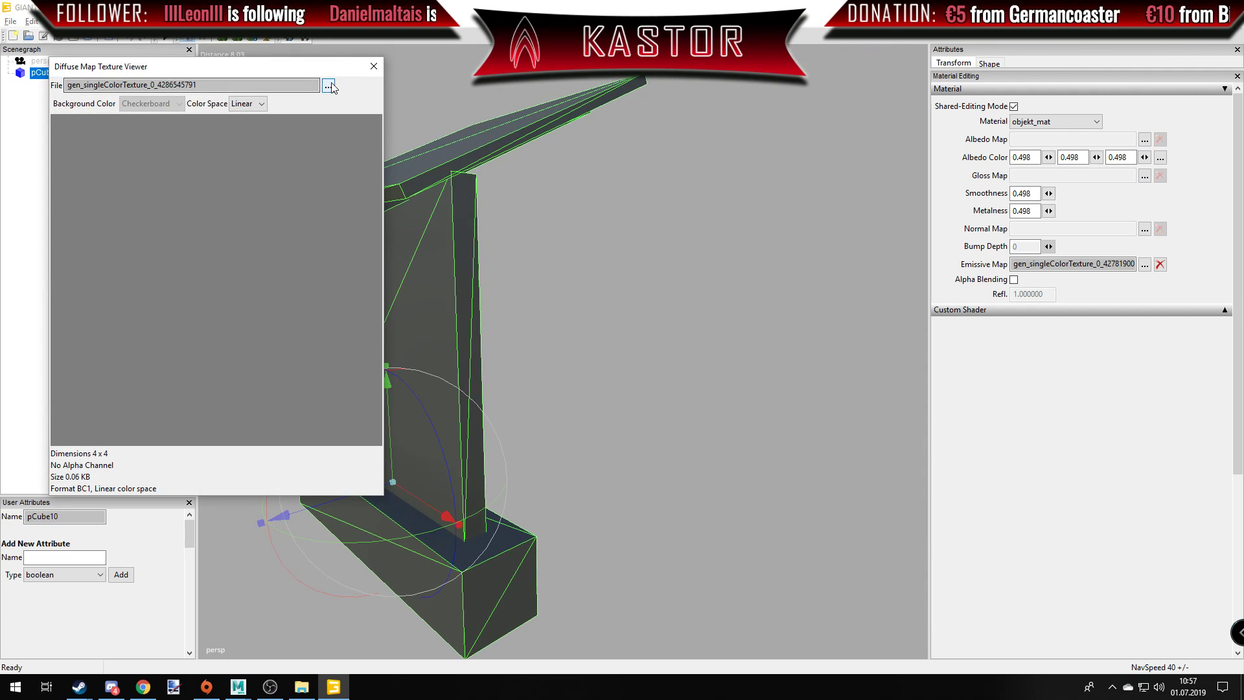
# Assign the concrete-and-sand strip texture from Farming Simulator 19 data/maps/textures as the albedo map.
pyautogui.click(329, 86)
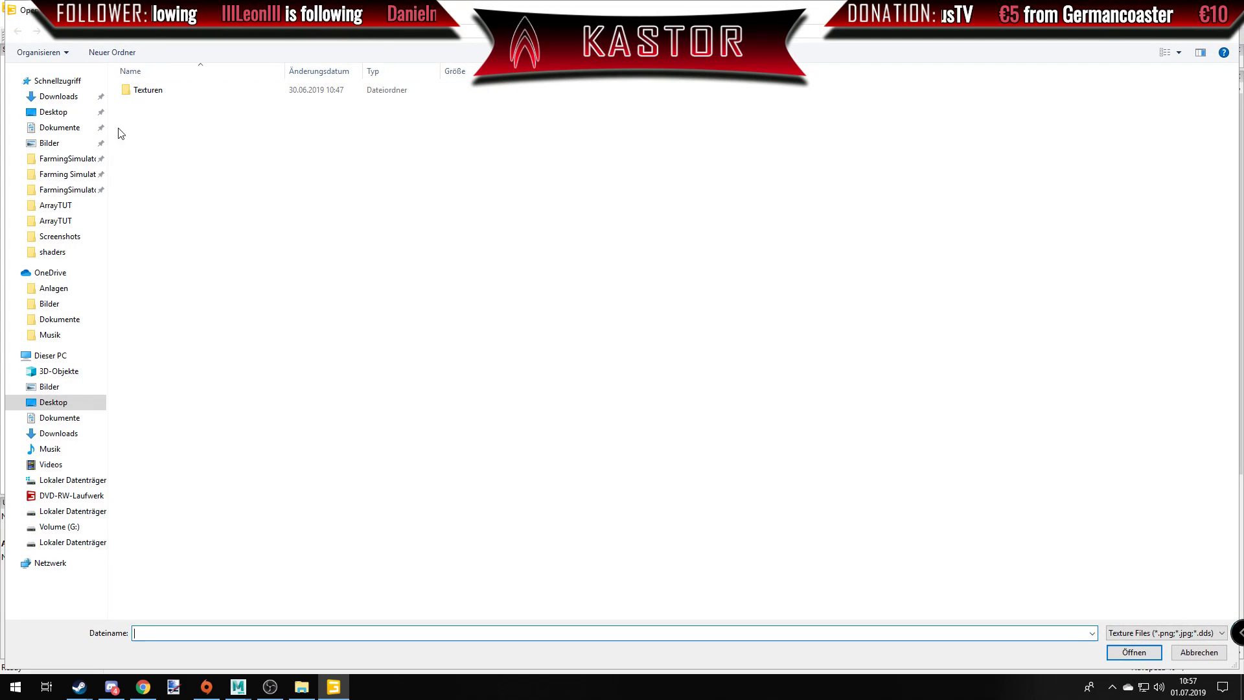
pyautogui.click(76, 175)
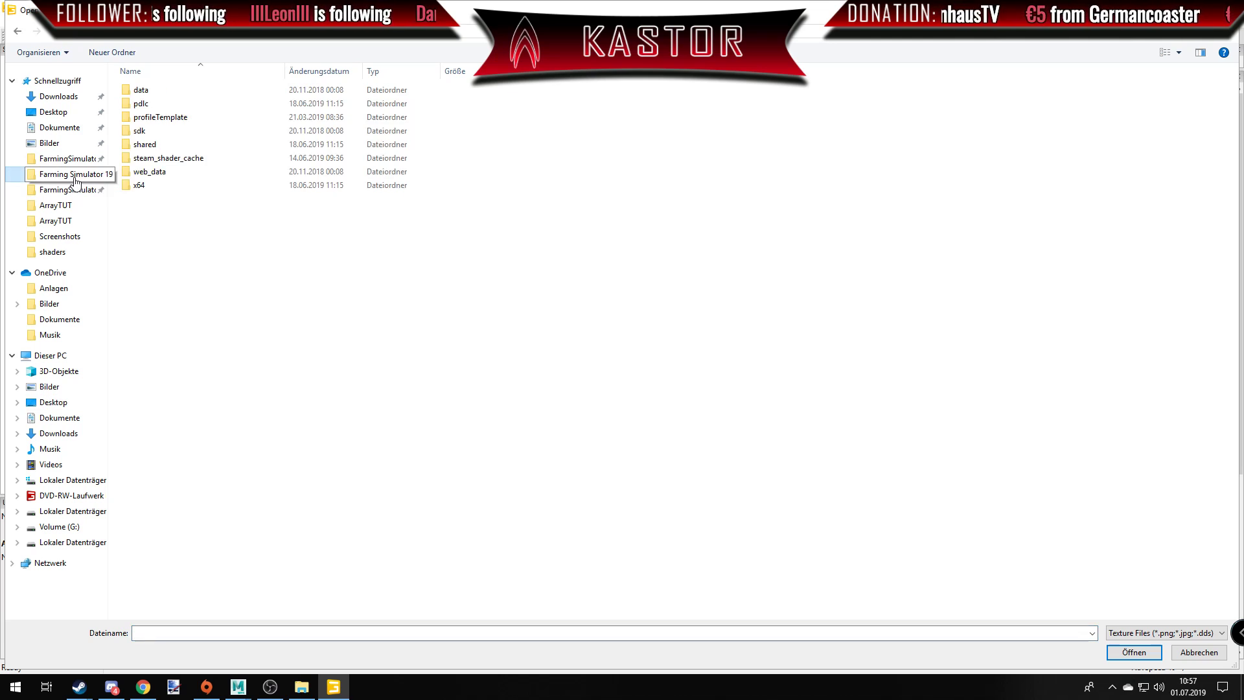
pyautogui.click(141, 90)
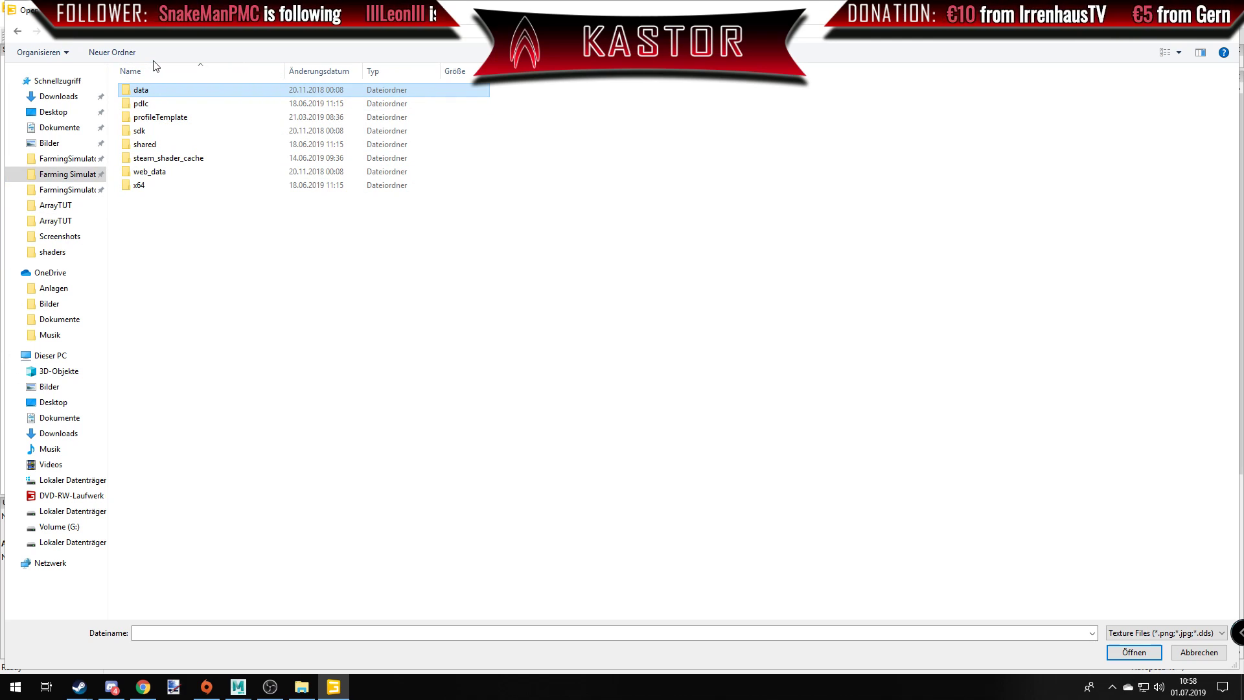
pyautogui.doubleClick(150, 92)
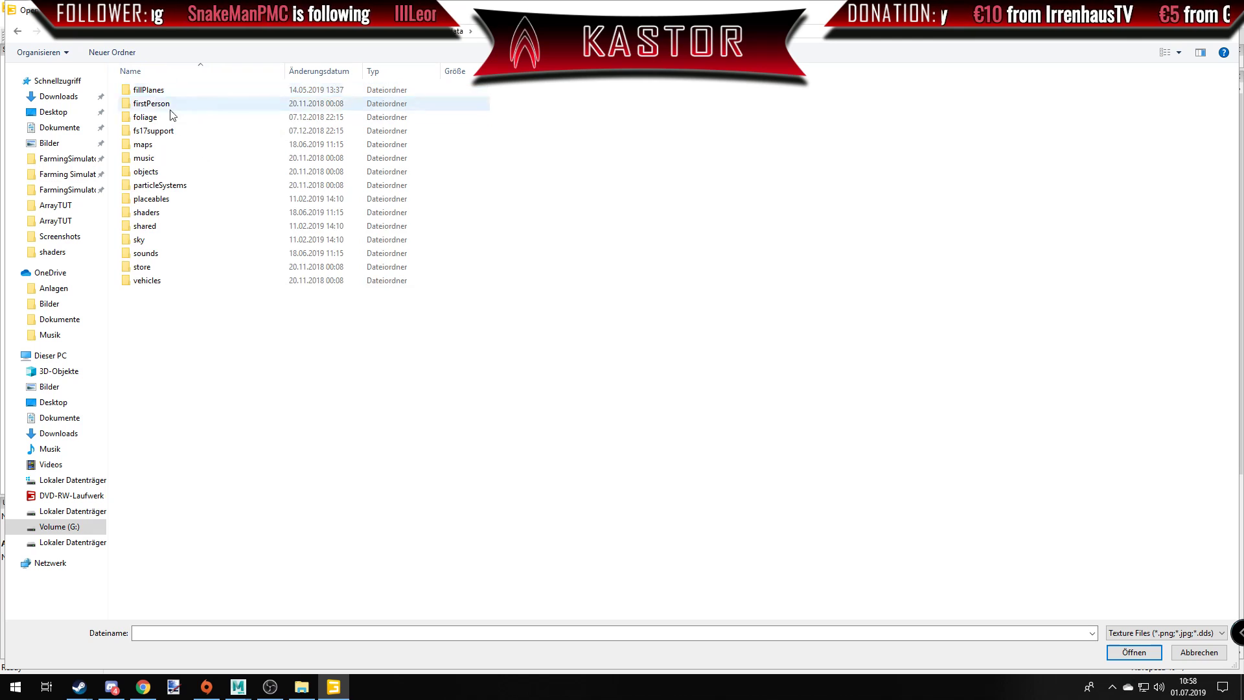
pyautogui.doubleClick(169, 144)
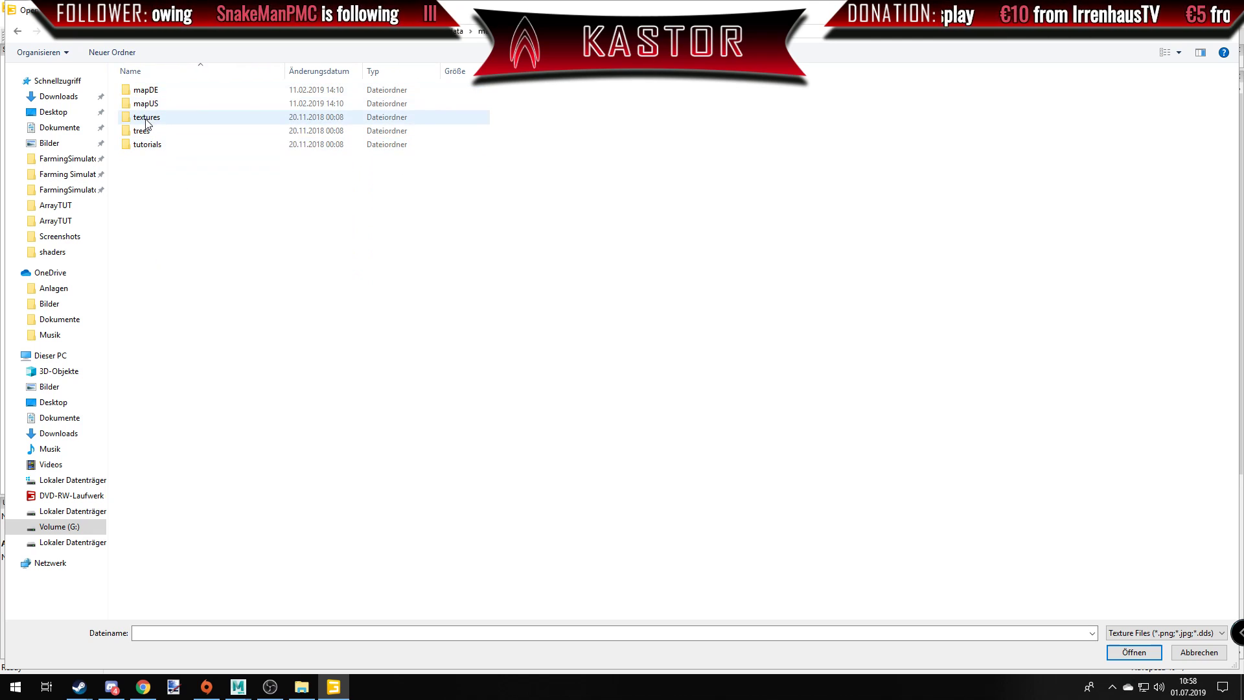
pyautogui.doubleClick(148, 117)
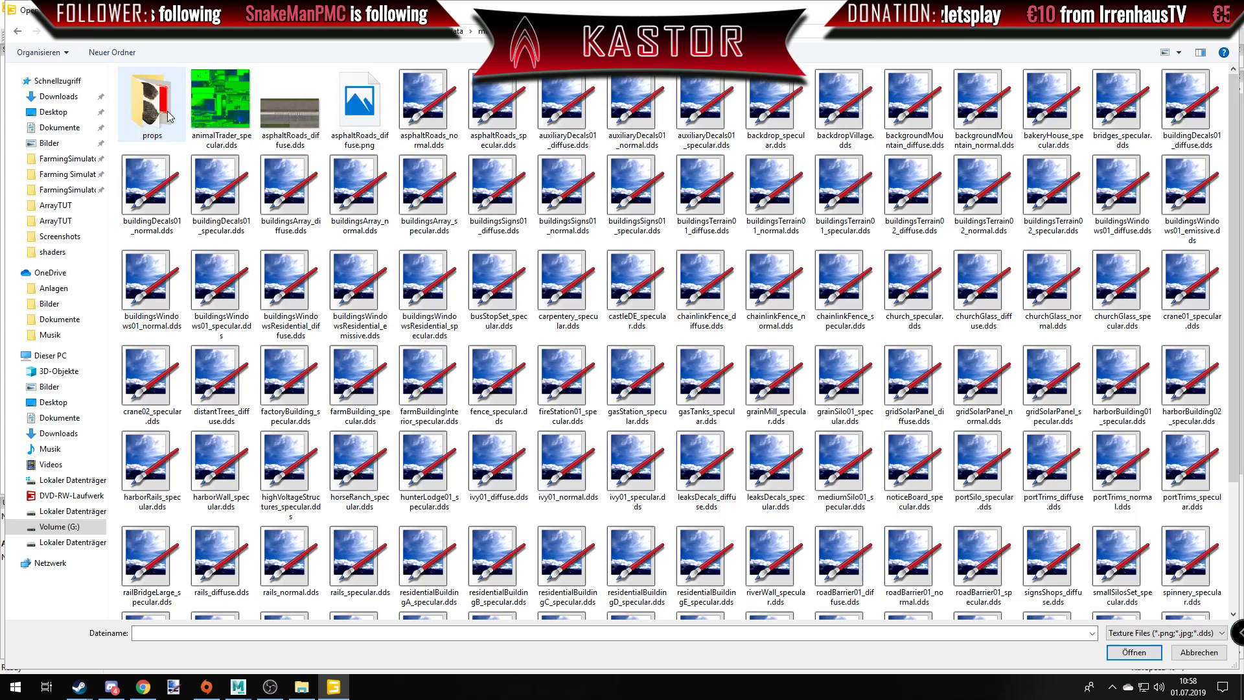
pyautogui.doubleClick(294, 184)
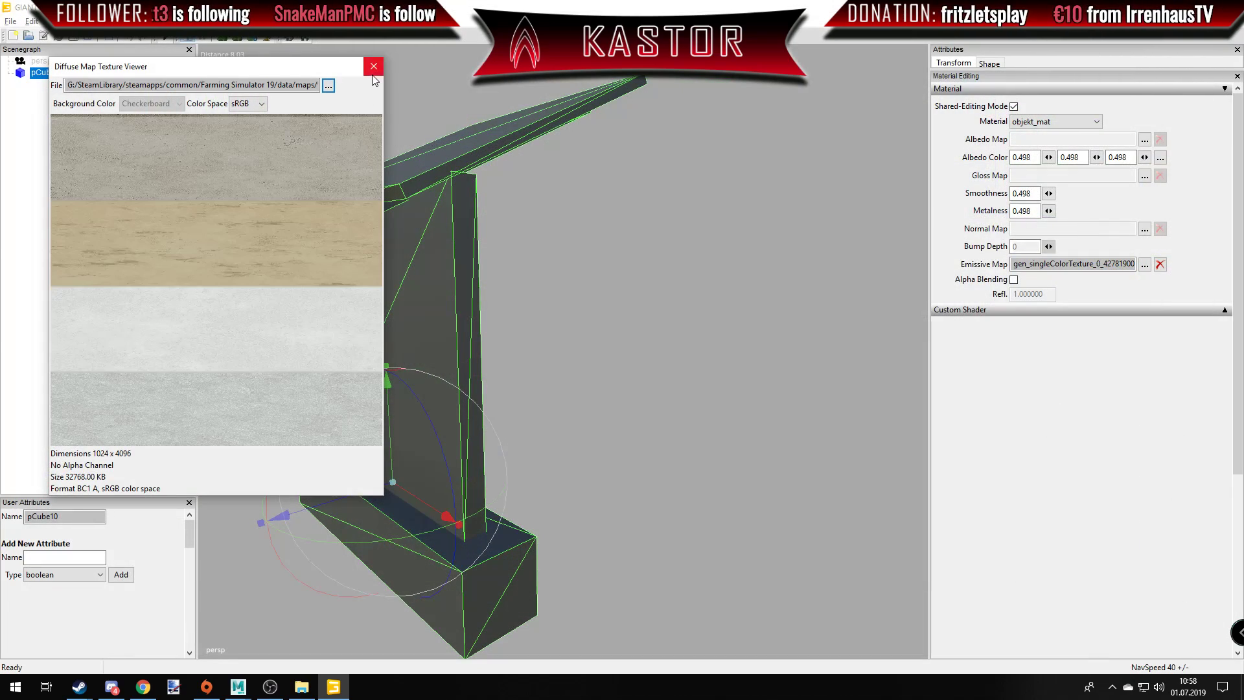
pyautogui.click(374, 70)
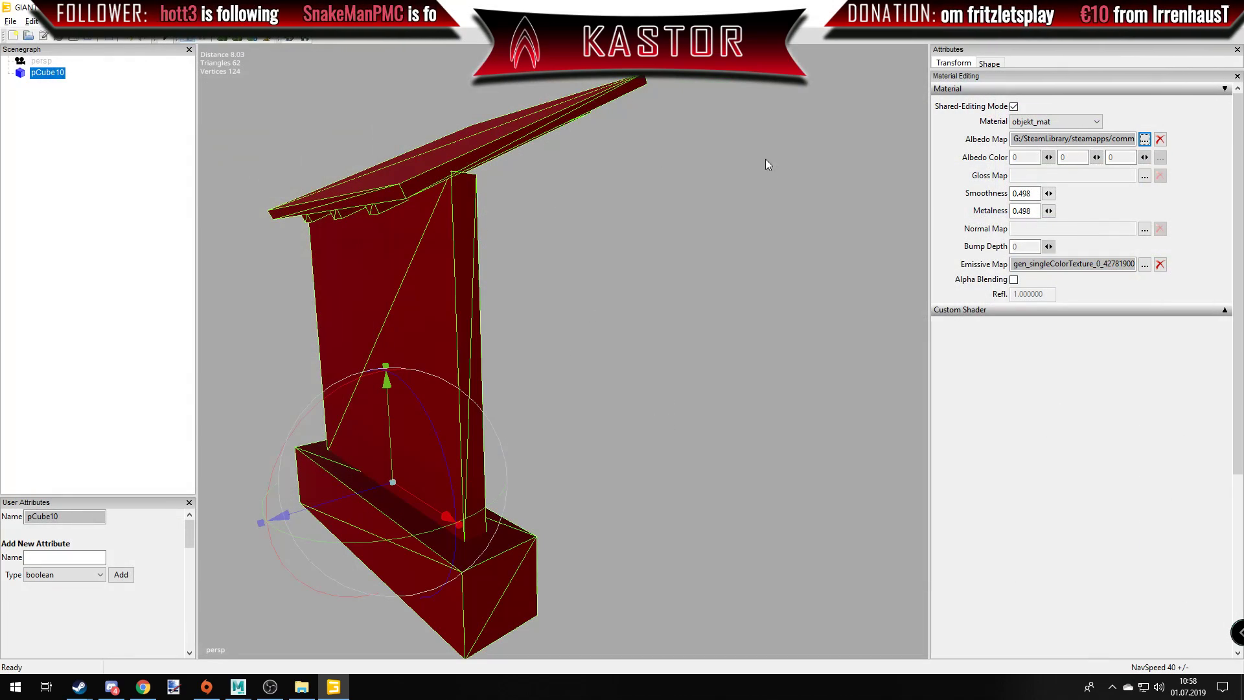
# Load buildingsArray_normal.dds as the normal map, leaving the gloss map unchanged.
pyautogui.click(1144, 175)
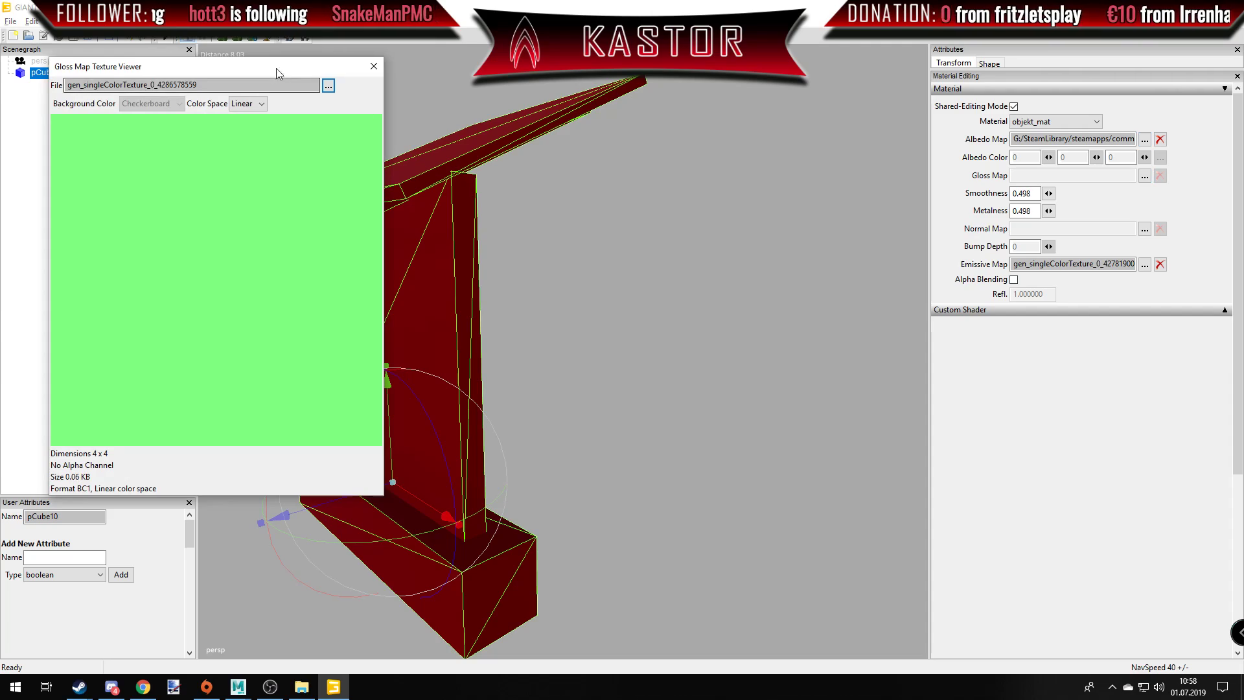
pyautogui.click(328, 86)
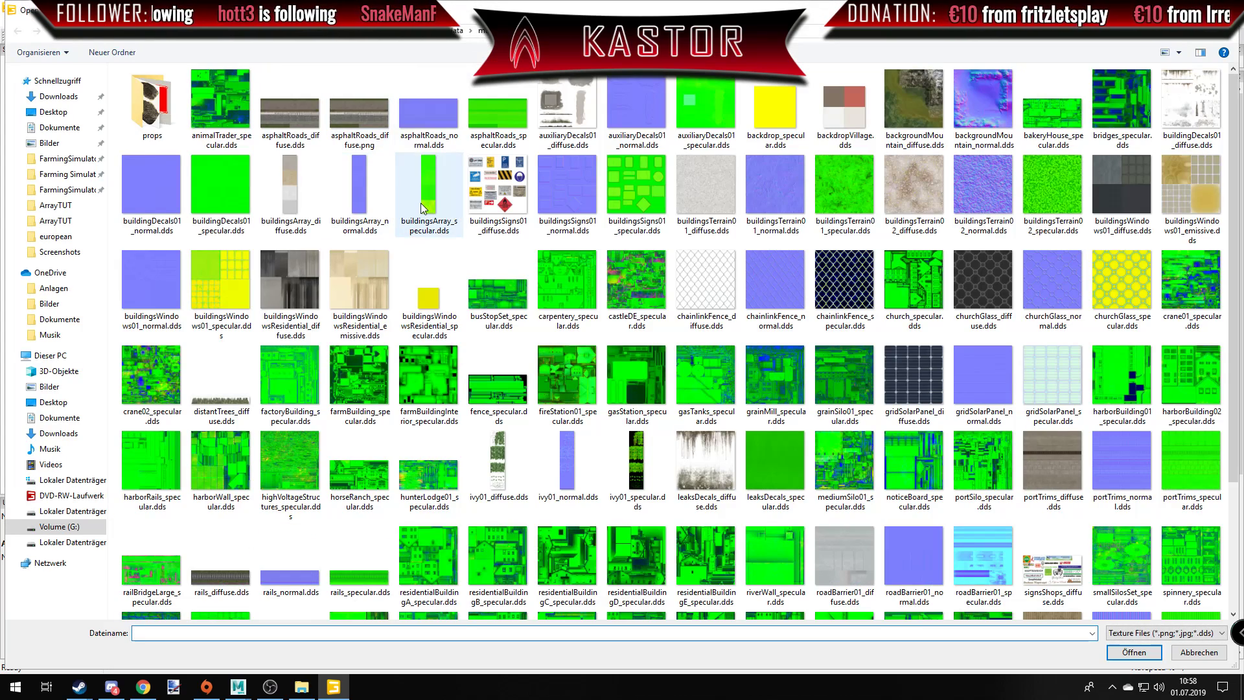
pyautogui.press('Escape')
pyautogui.press('Escape')
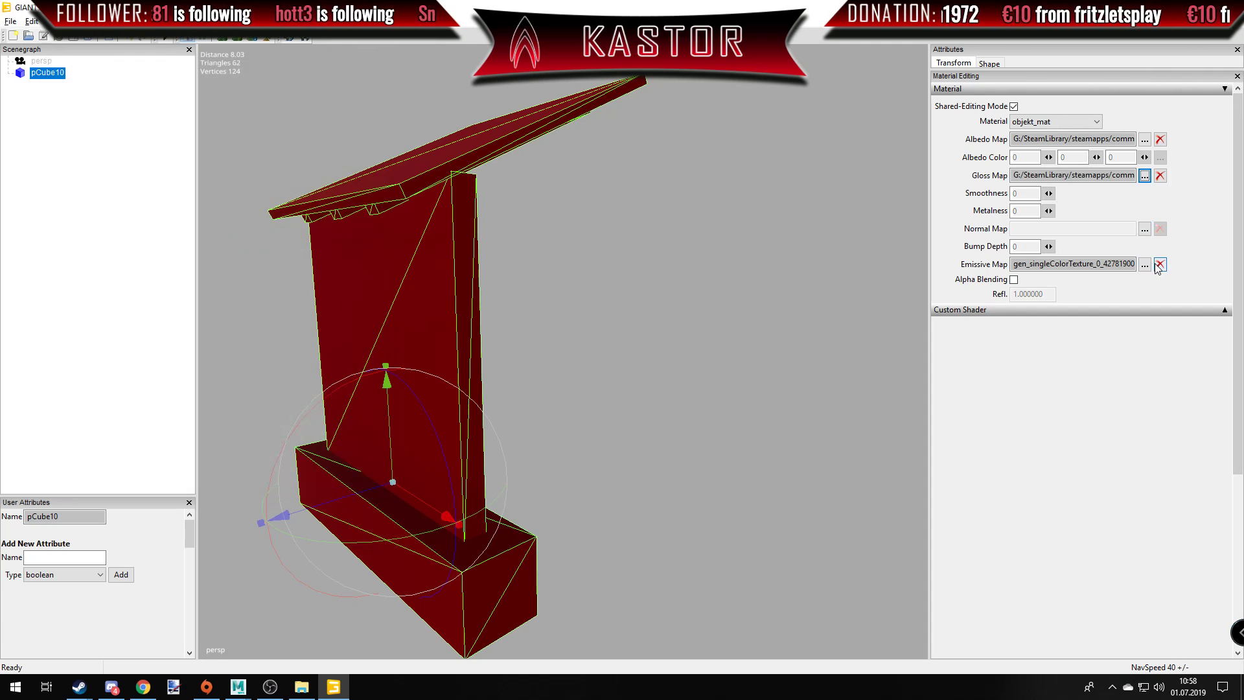
pyautogui.click(1145, 227)
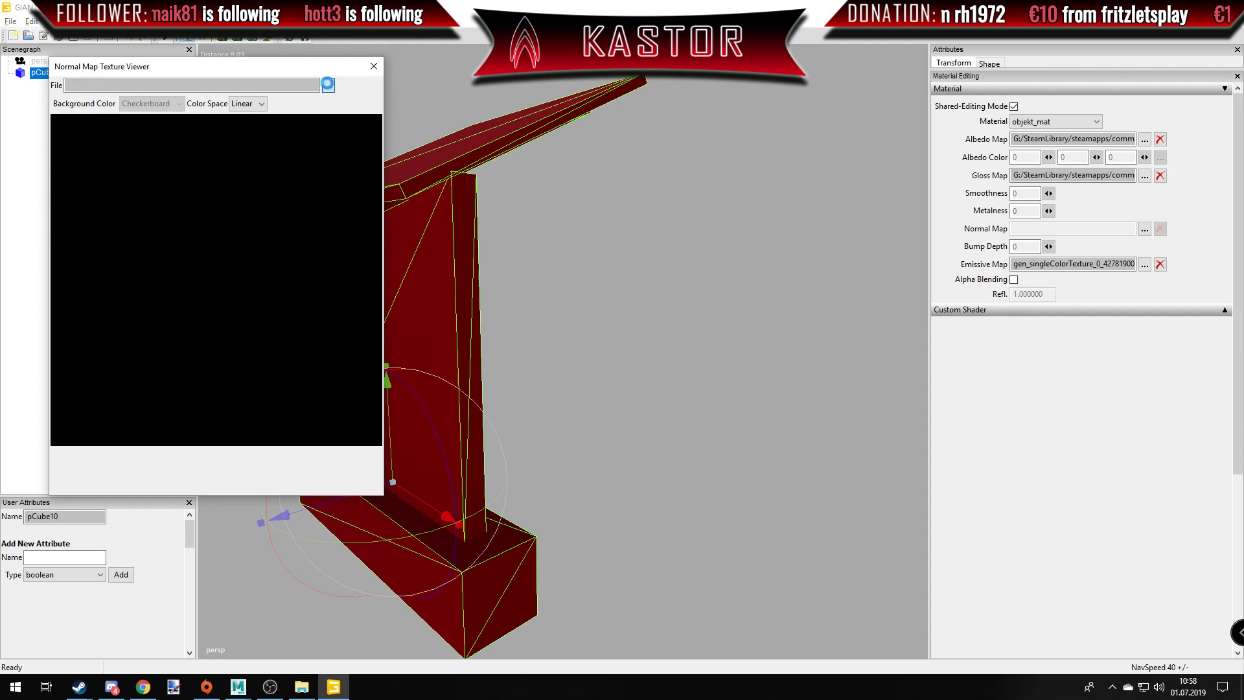
pyautogui.click(328, 86)
pyautogui.click(395, 198)
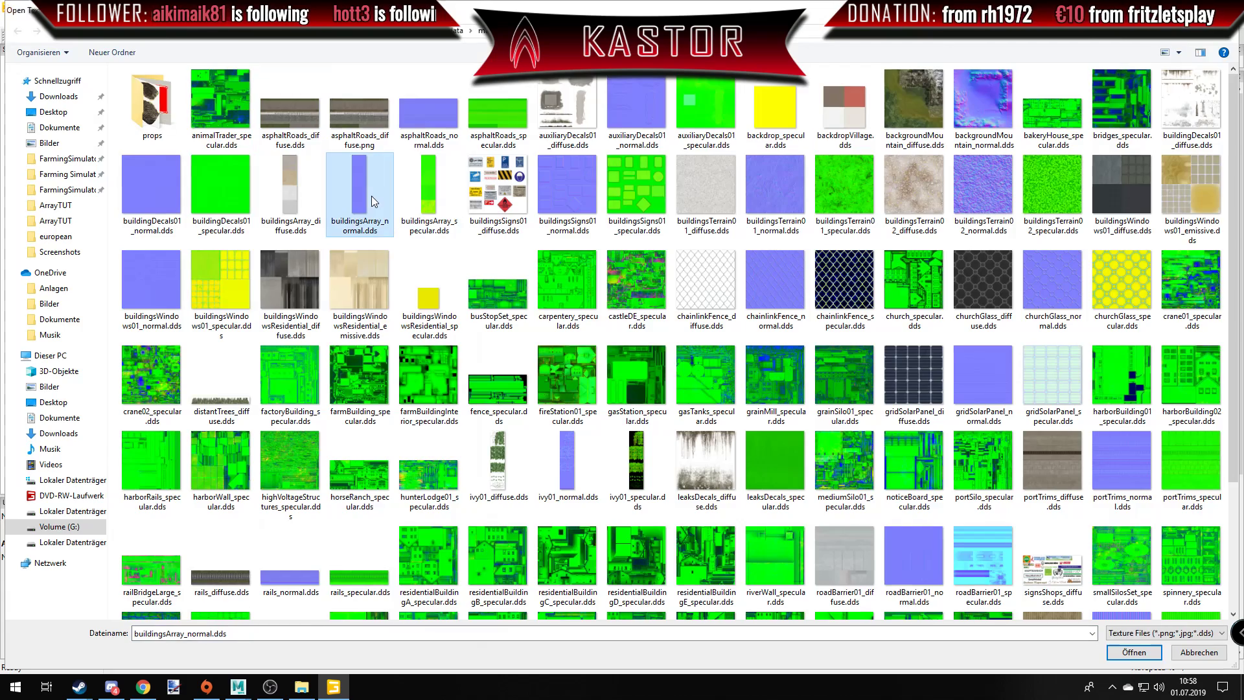
pyautogui.doubleClick(371, 196)
pyautogui.click(374, 67)
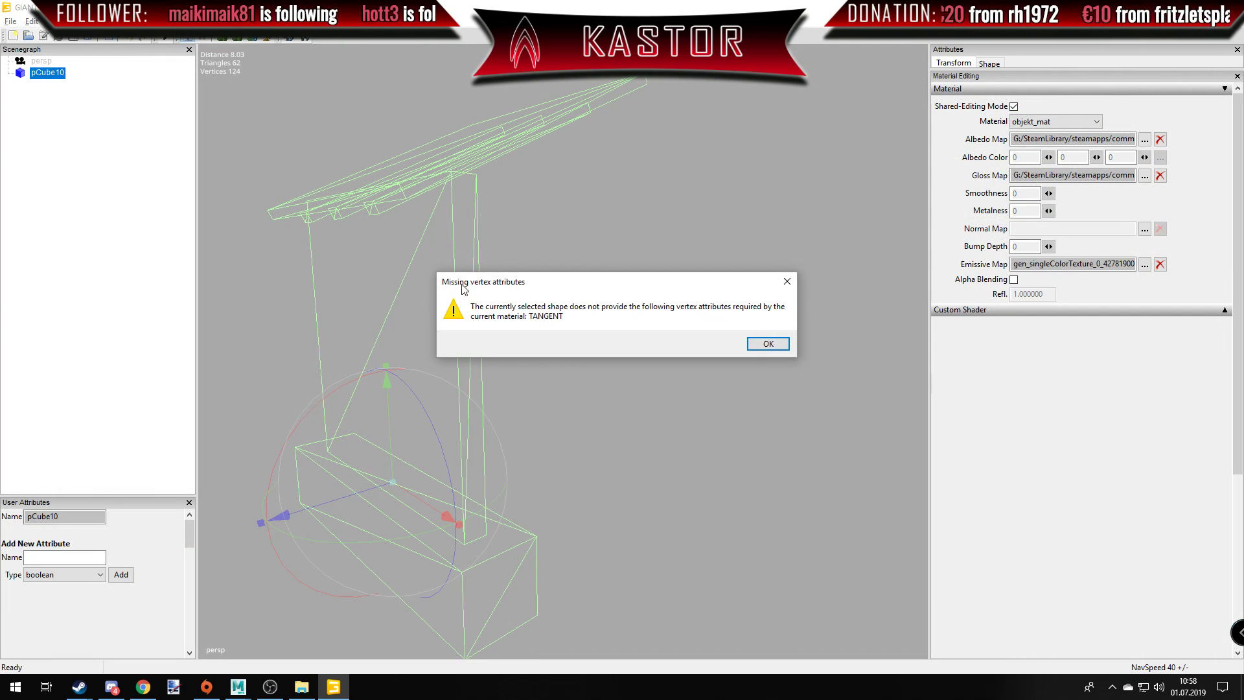
pyautogui.click(768, 343)
# Enable Tangents on the lectern's shape and remove the material's emissive map texture.
pyautogui.click(993, 62)
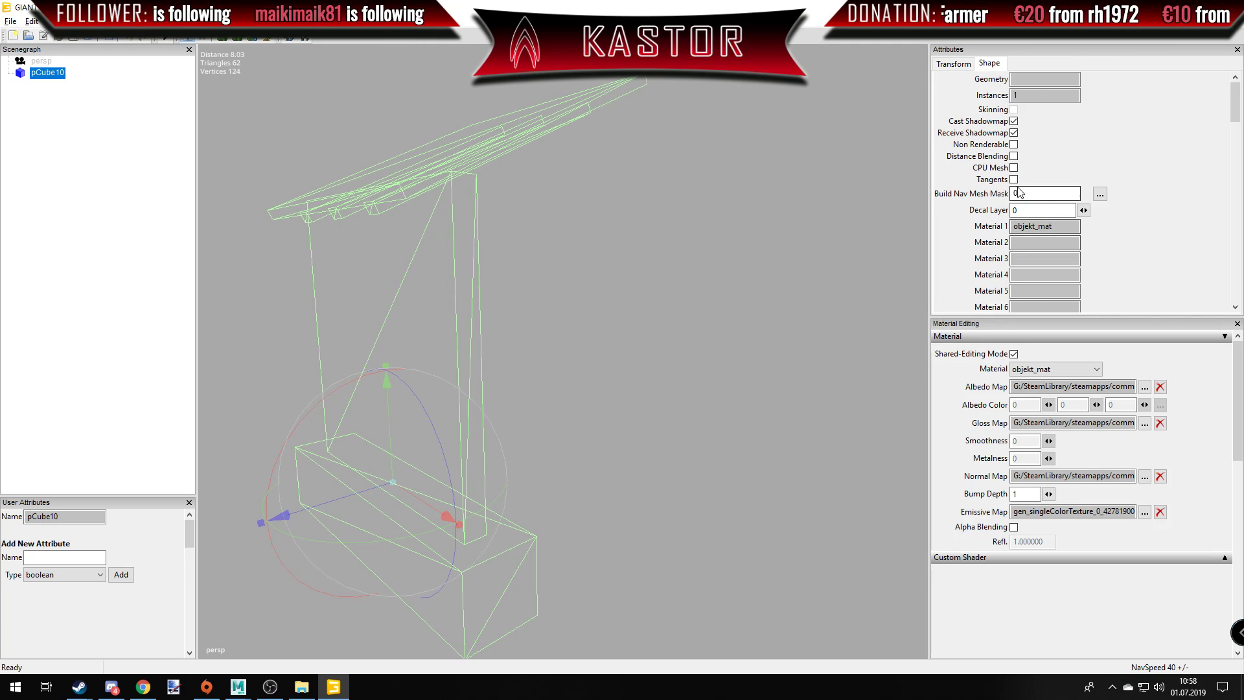
pyautogui.click(1015, 179)
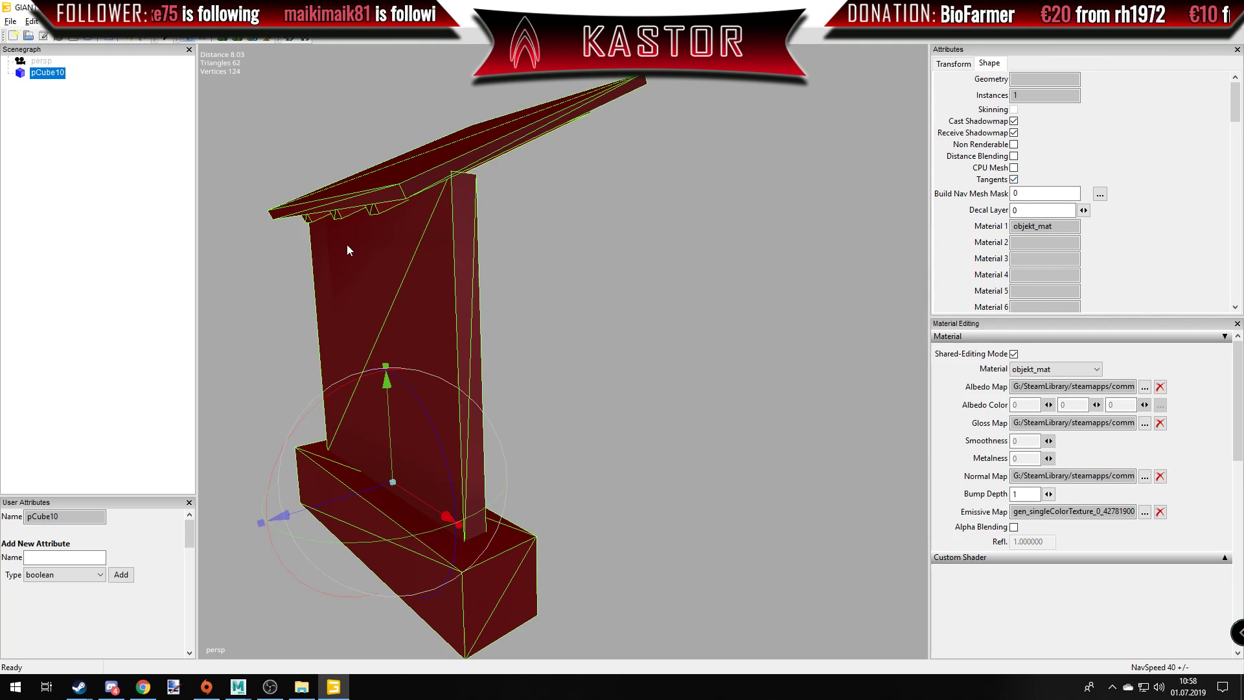
pyautogui.scroll(-3, 1233, 445)
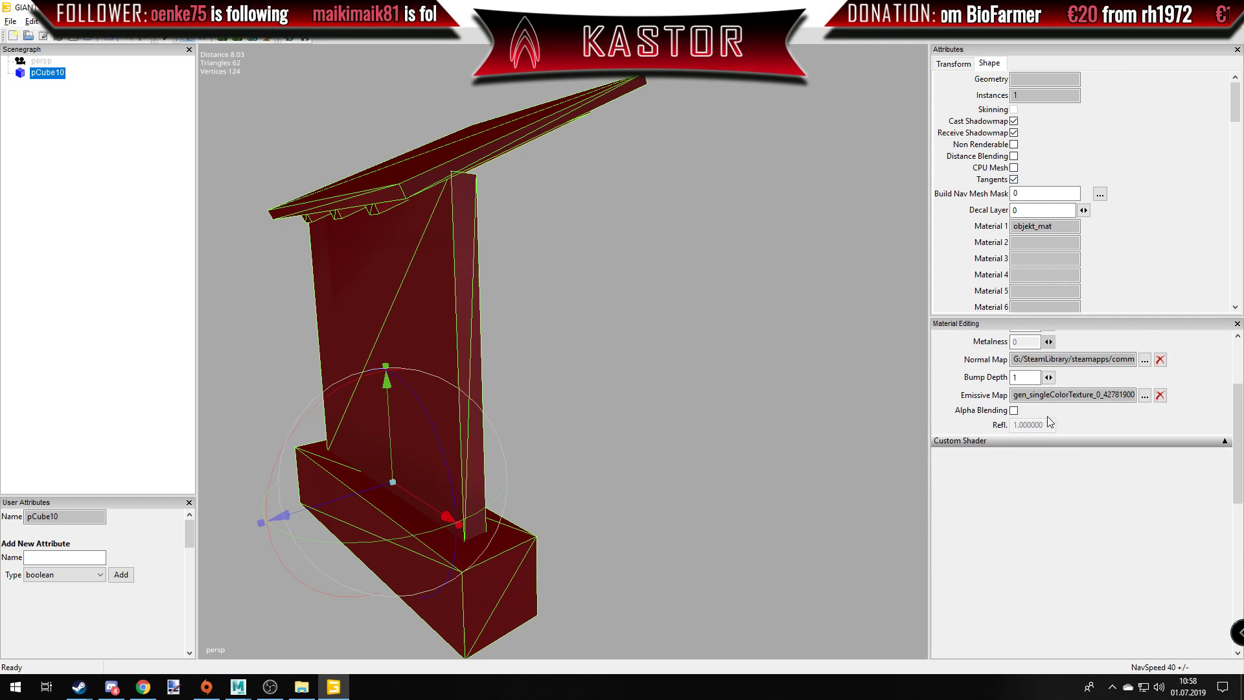
pyautogui.click(1160, 396)
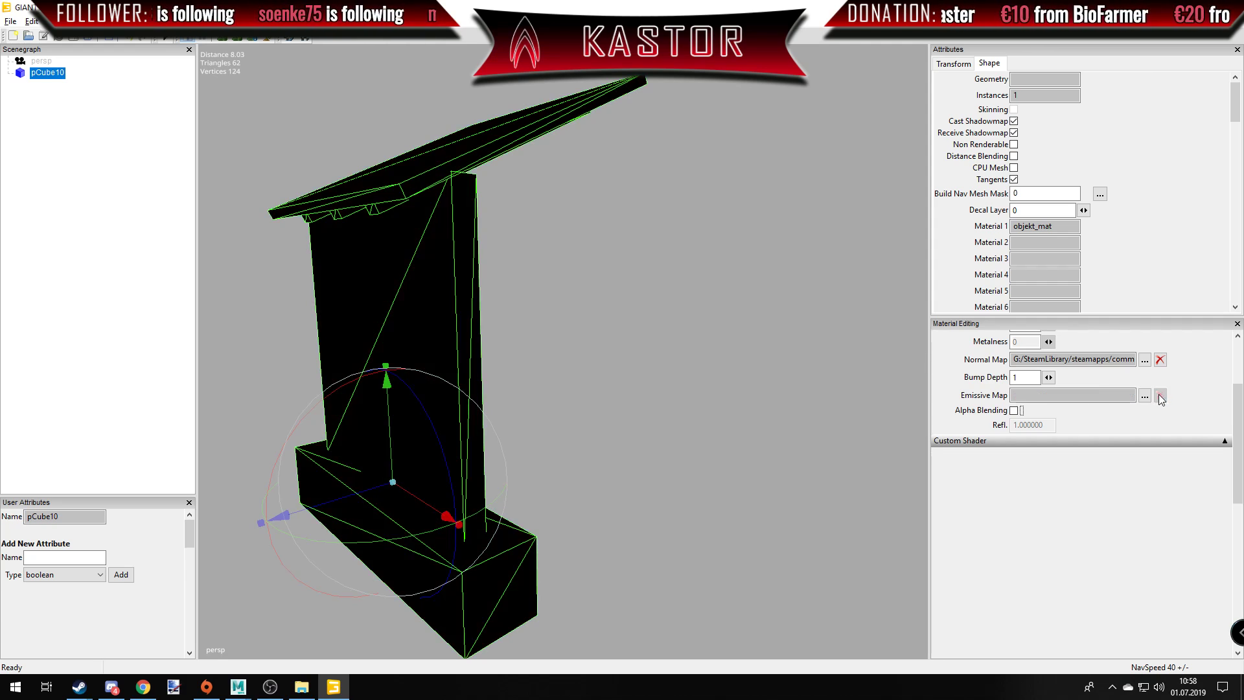
pyautogui.moveTo(329, 239); pyautogui.dragTo(417, 261, button='middle')
pyautogui.scroll(-3, 417, 261)
pyautogui.scroll(-2, 471, 259)
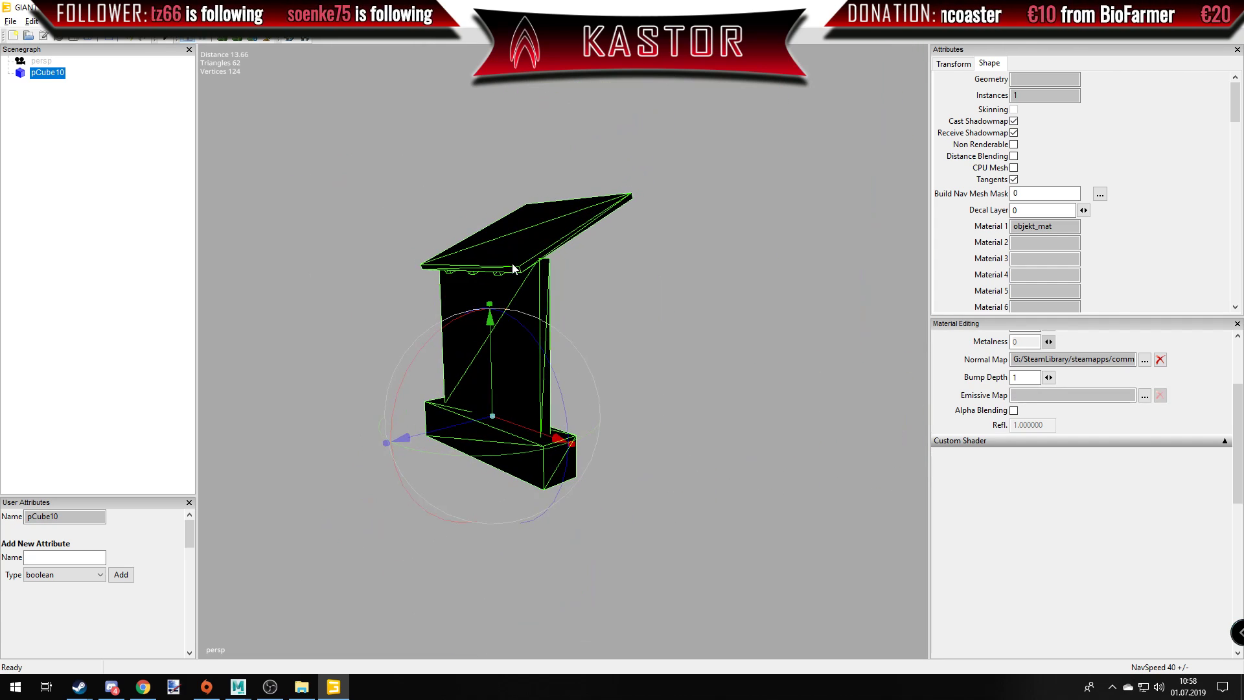
# Load data/shaders/buildingShader.xml as the custom shader with the USE_TEXTURE_ARRAY variation.
pyautogui.click(1225, 442)
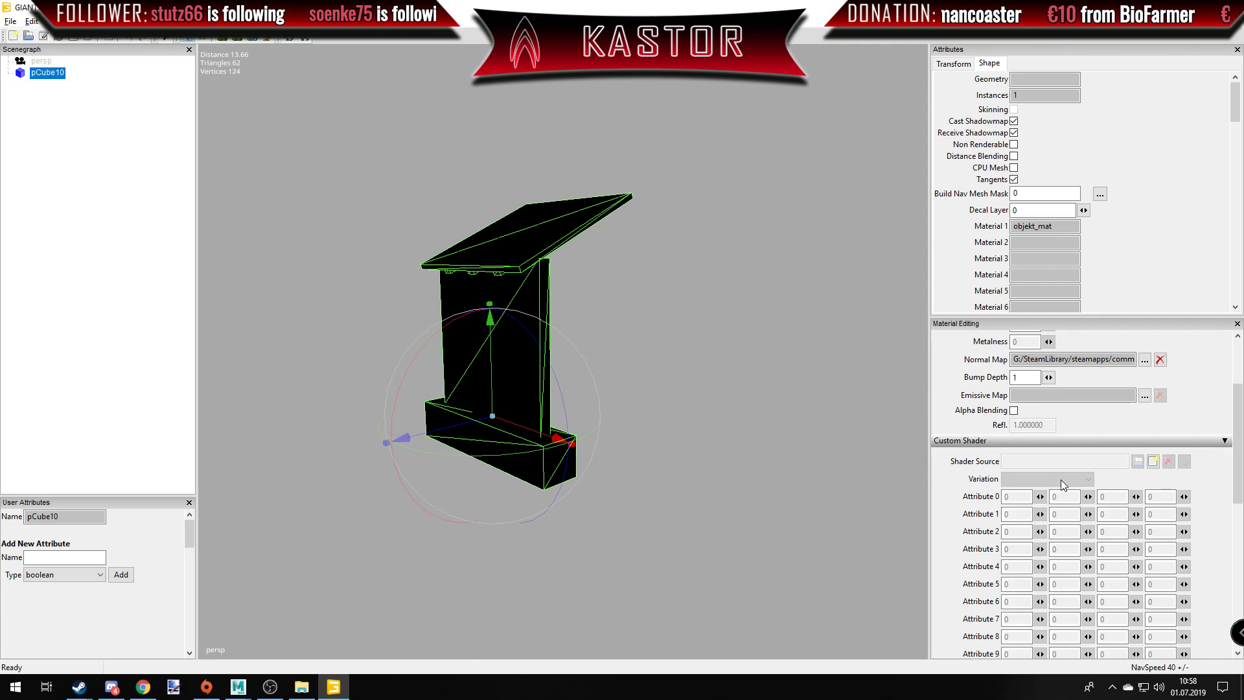
pyautogui.click(1152, 464)
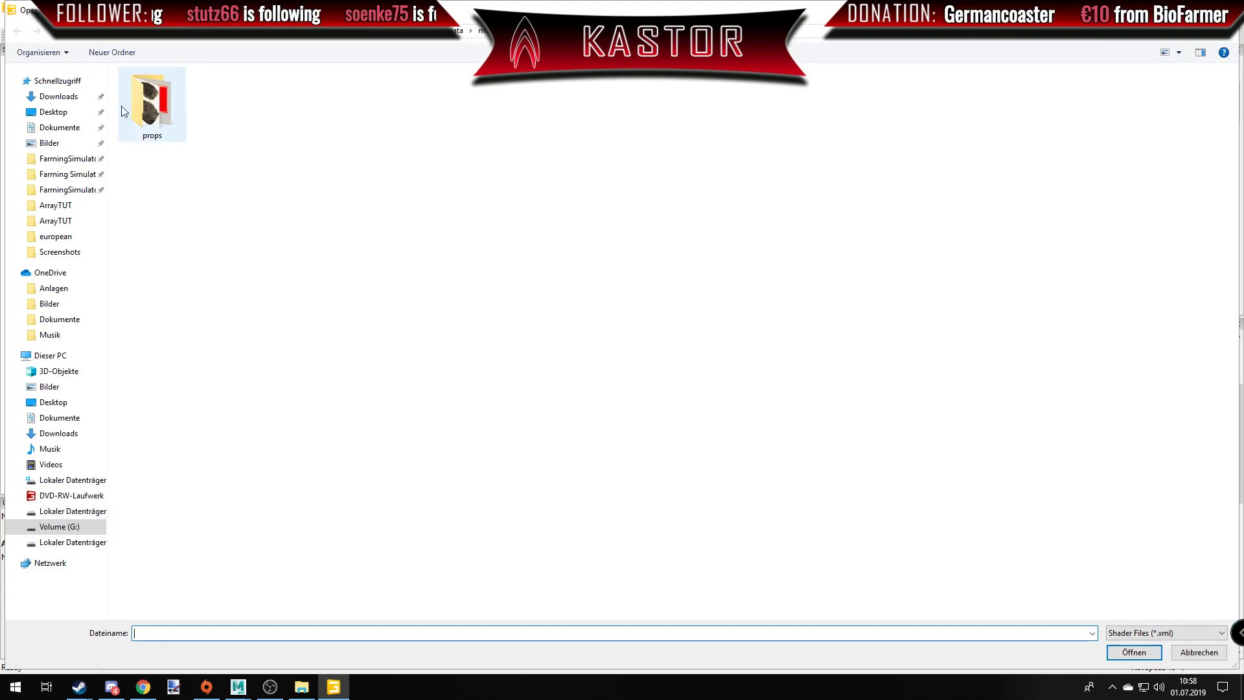
pyautogui.moveTo(58, 220)
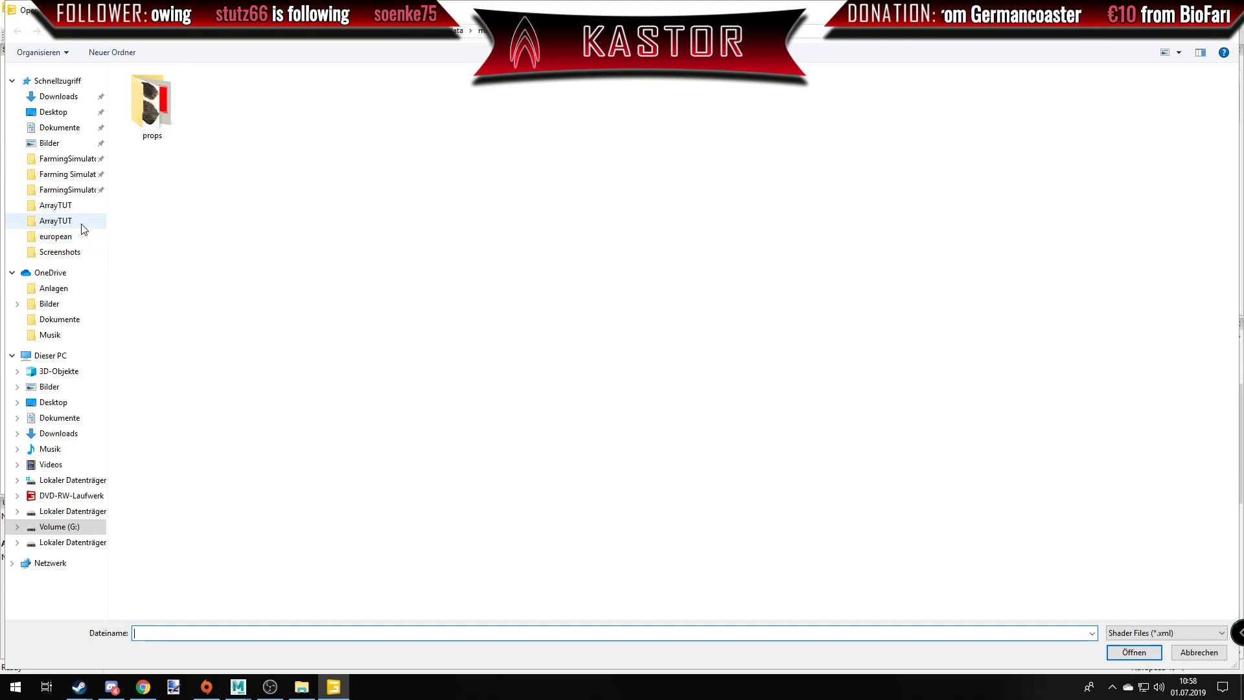
pyautogui.click(88, 180)
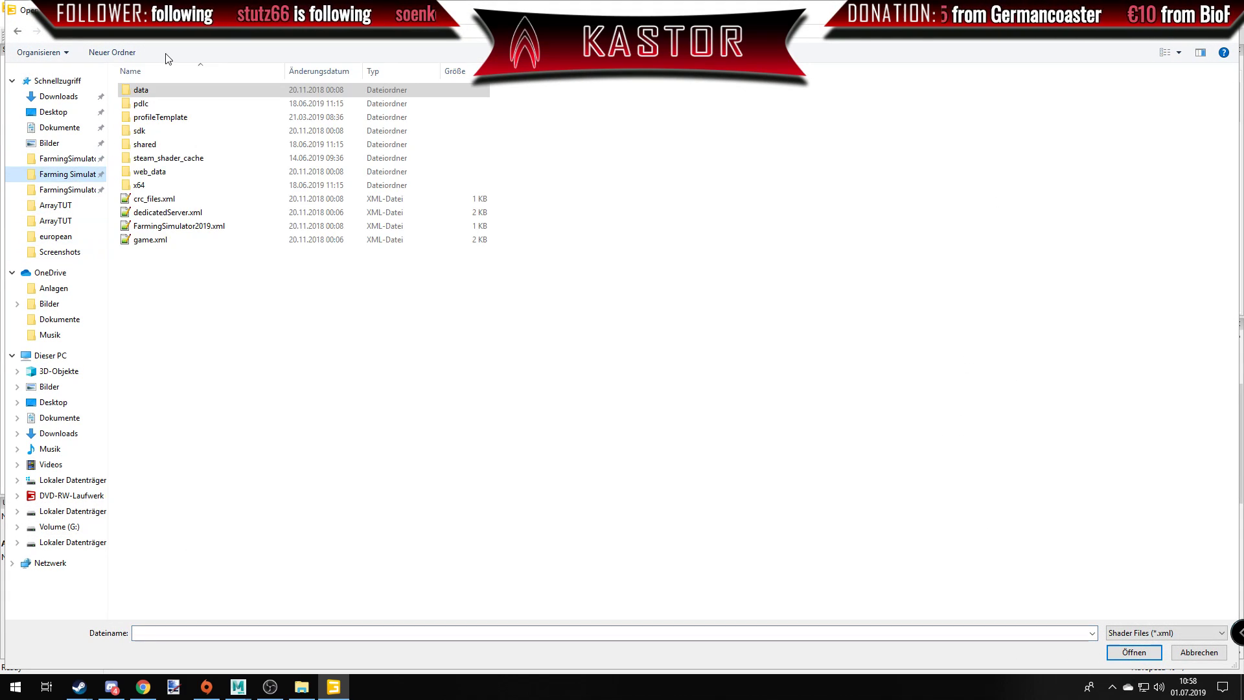
pyautogui.doubleClick(159, 92)
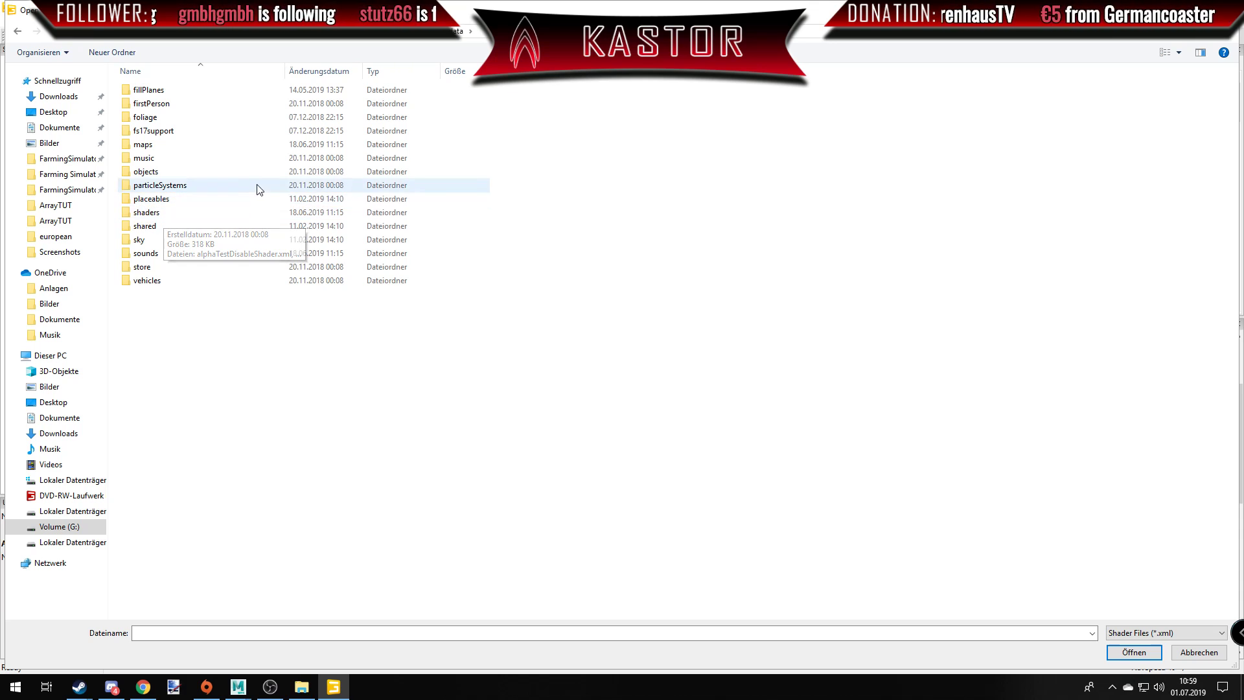
pyautogui.click(153, 216)
pyautogui.doubleClick(154, 220)
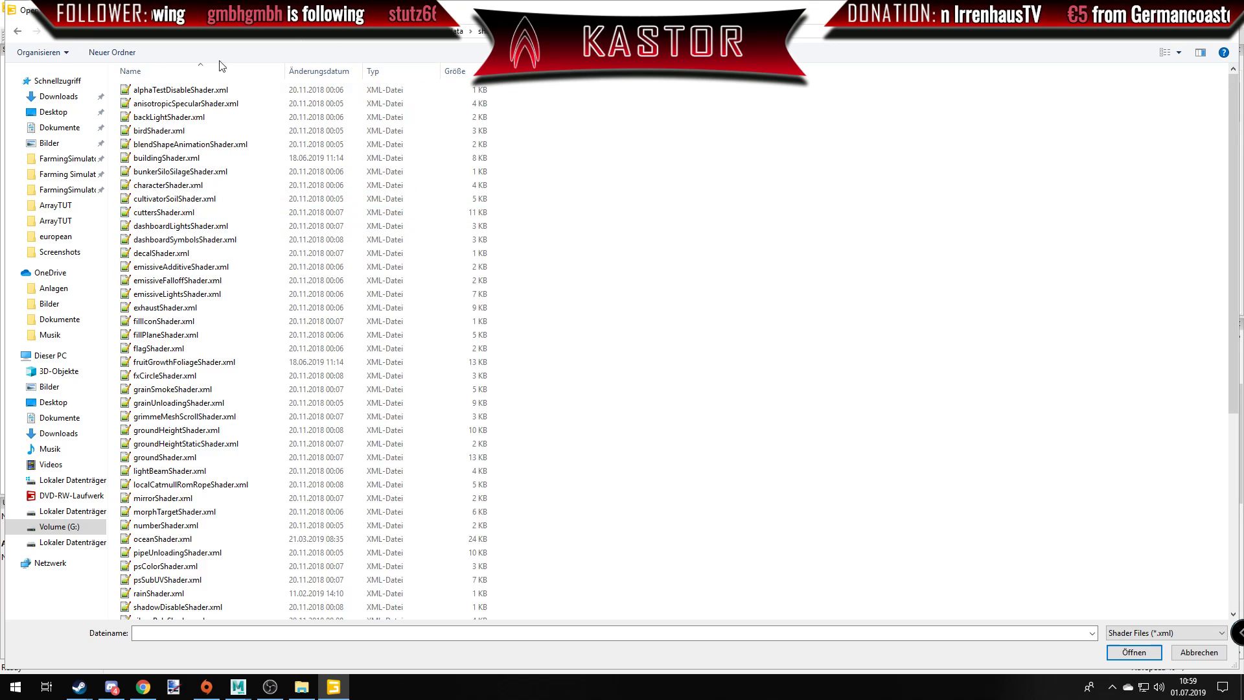
pyautogui.doubleClick(162, 159)
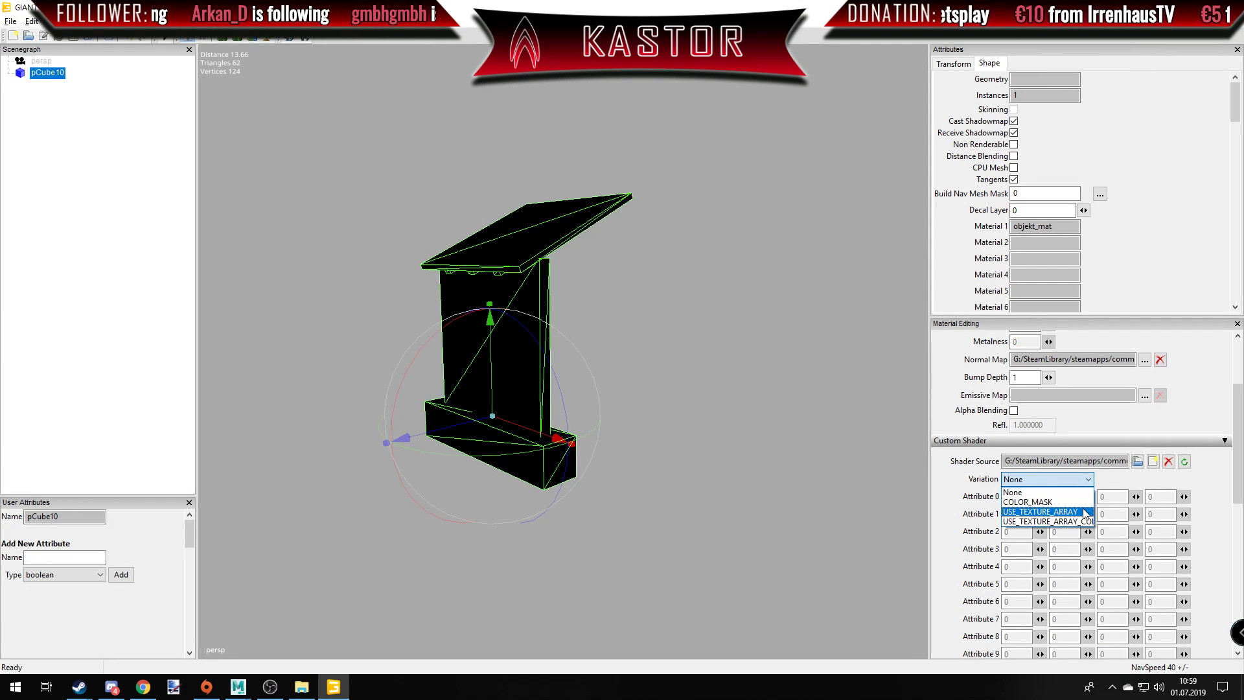
pyautogui.click(1082, 512)
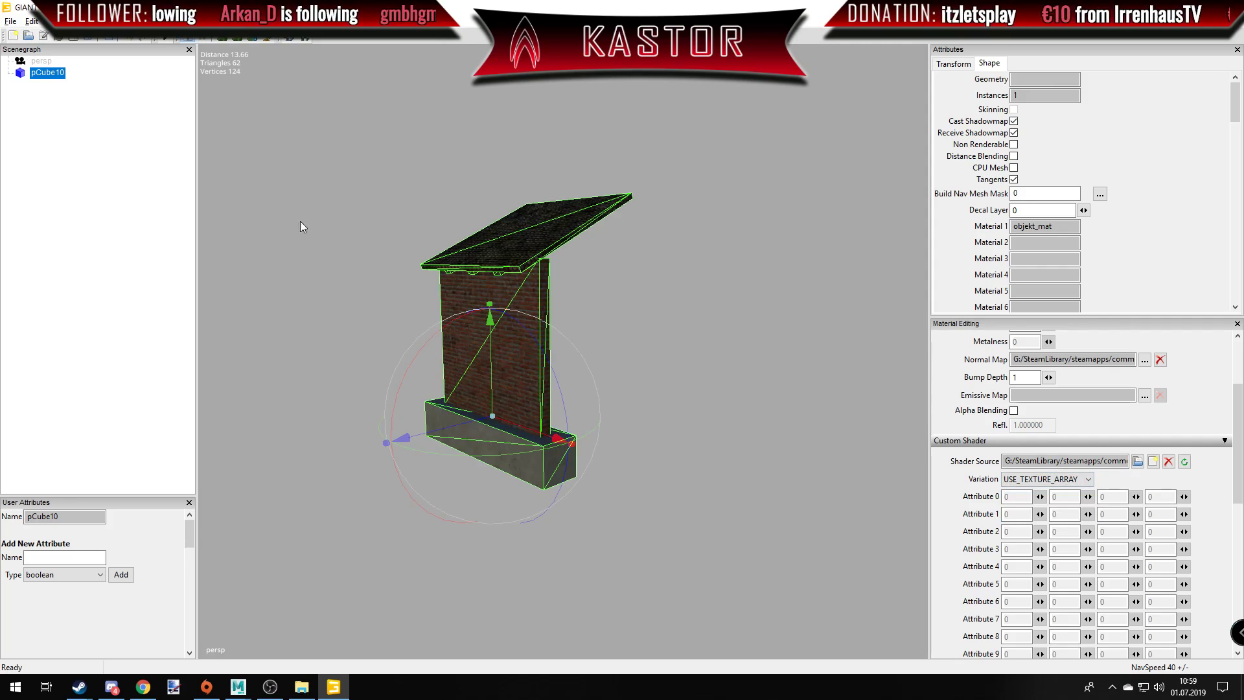
pyautogui.scroll(2, 475, 287)
pyautogui.scroll(3, 483, 295)
pyautogui.scroll(2, 518, 295)
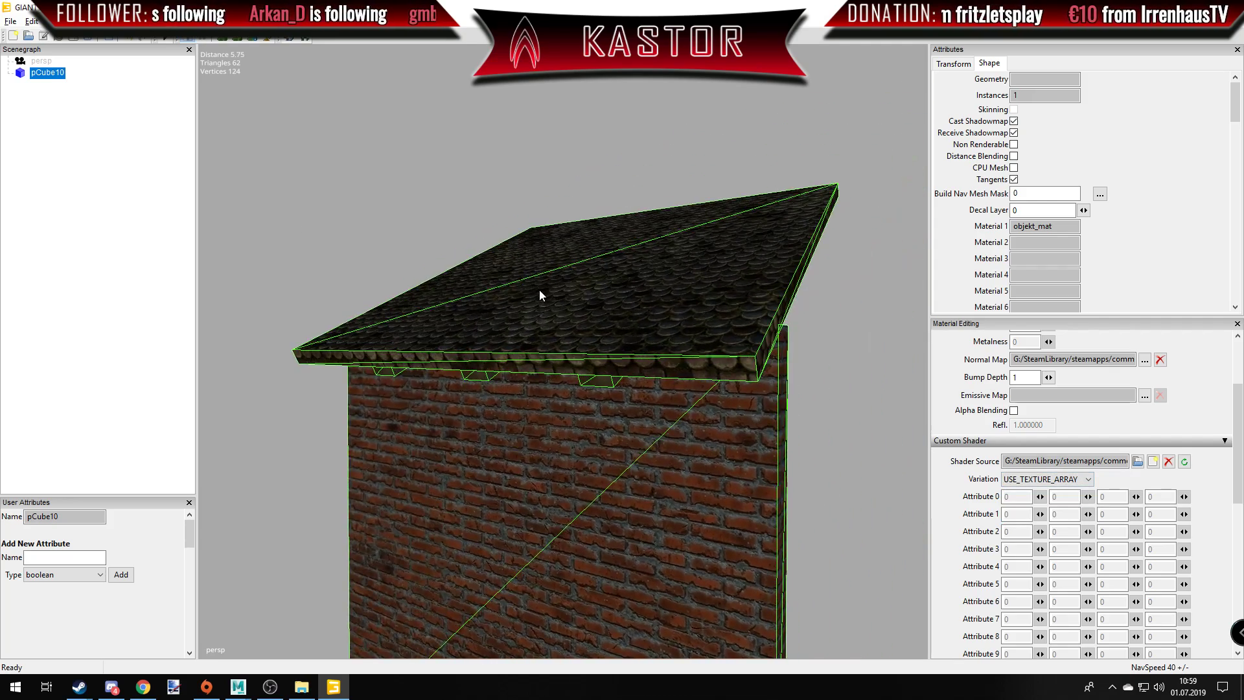
pyautogui.moveTo(539, 296)
pyautogui.keyDown('alt'); pyautogui.mouseDown()
pyautogui.moveTo(606, 370)
pyautogui.moveTo(580, 324)
pyautogui.moveTo(605, 326)
pyautogui.moveTo(533, 300)
pyautogui.moveTo(641, 293)
pyautogui.moveTo(692, 259)
pyautogui.moveTo(670, 262)
pyautogui.moveTo(706, 209)
pyautogui.moveTo(664, 224)
pyautogui.moveTo(750, 205)
pyautogui.moveTo(660, 228)
pyautogui.moveTo(713, 201)
pyautogui.moveTo(611, 298)
pyautogui.moveTo(678, 267)
pyautogui.moveTo(647, 280)
pyautogui.mouseUp(); pyautogui.keyUp('alt')
pyautogui.scroll(-3, 600, 316)
pyautogui.scroll(3, 568, 306)
pyautogui.scroll(1, 576, 304)
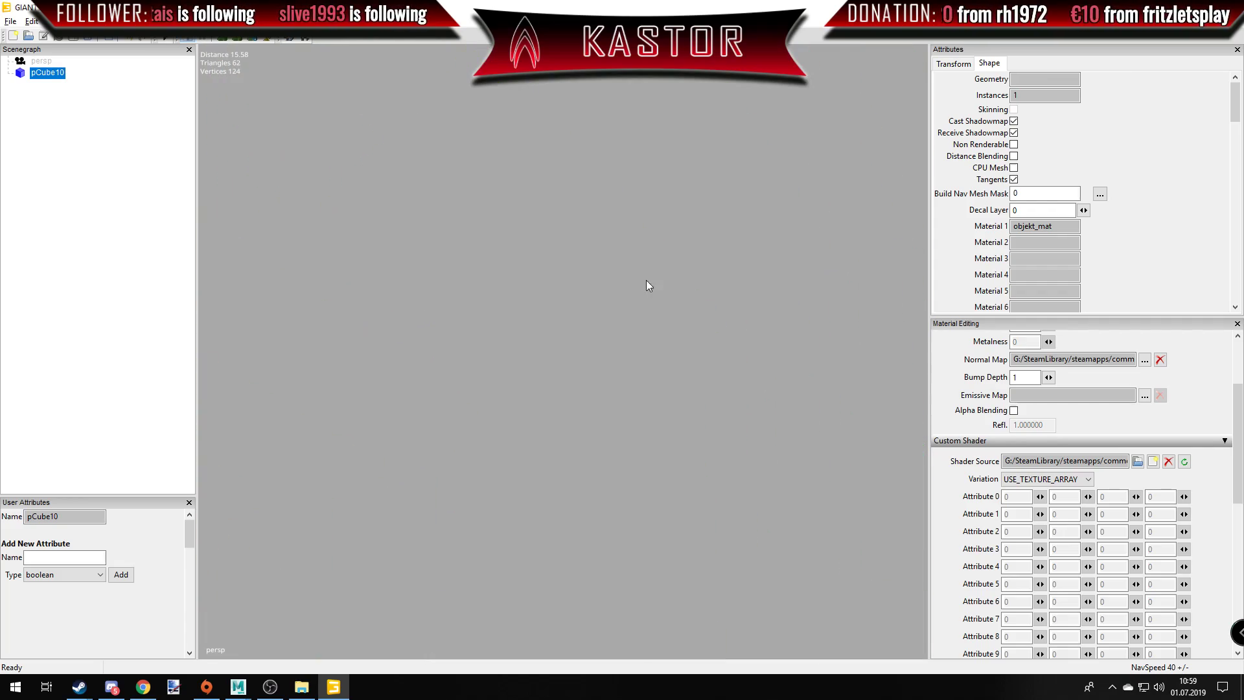
pyautogui.press('f')
pyautogui.keyDown('alt'); pyautogui.moveTo(583, 344); pyautogui.dragTo(593, 283); pyautogui.keyUp('alt')
pyautogui.scroll(3, 594, 283)
pyautogui.scroll(2, 592, 288)
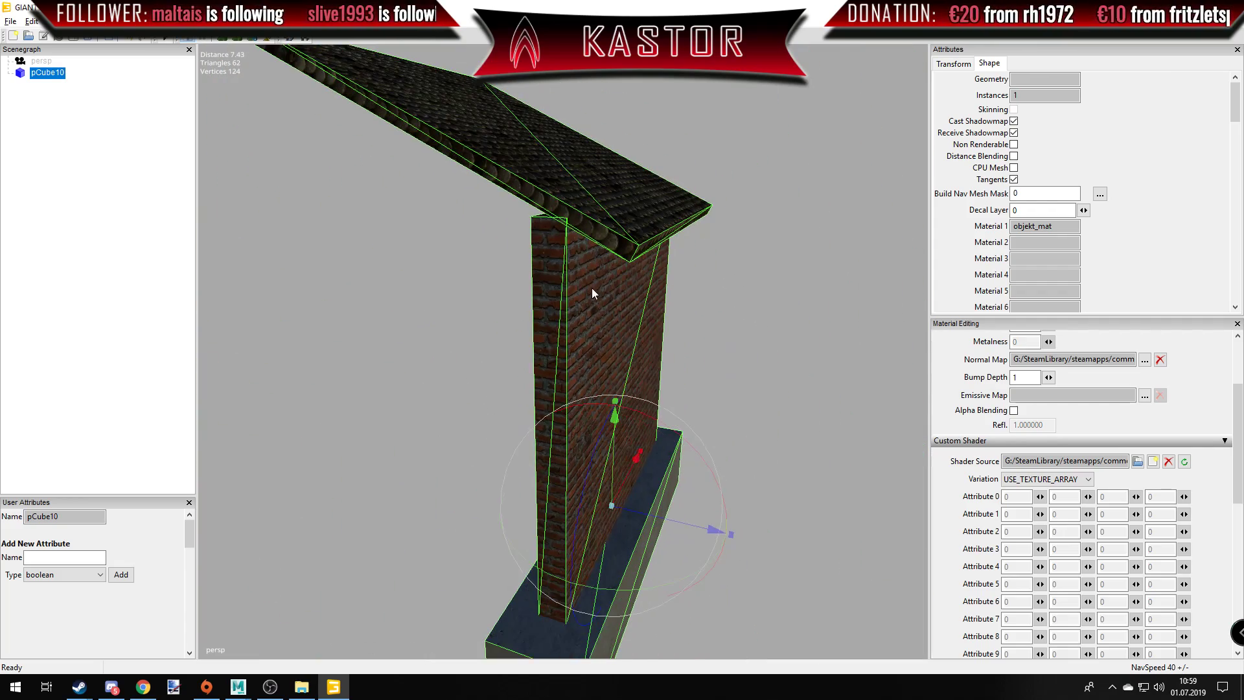
pyautogui.click(590, 297)
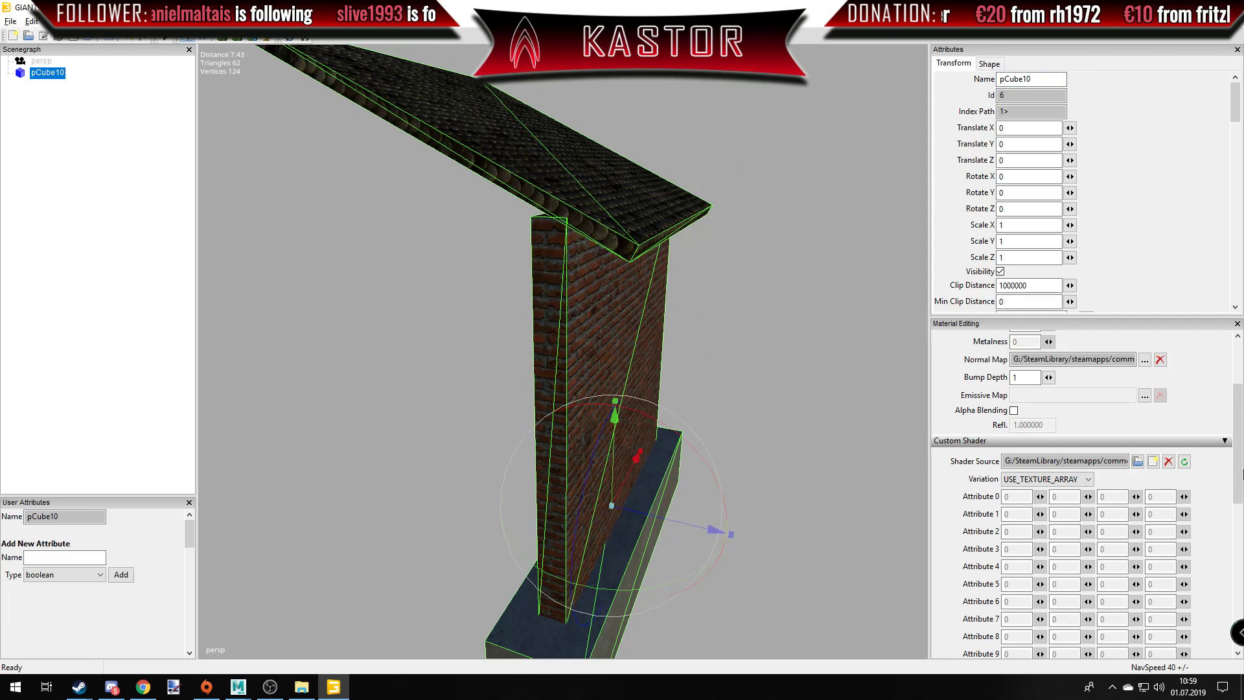
pyautogui.scroll(-1, 1123, 511)
pyautogui.scroll(-4, 1124, 511)
pyautogui.scroll(-1, 1123, 511)
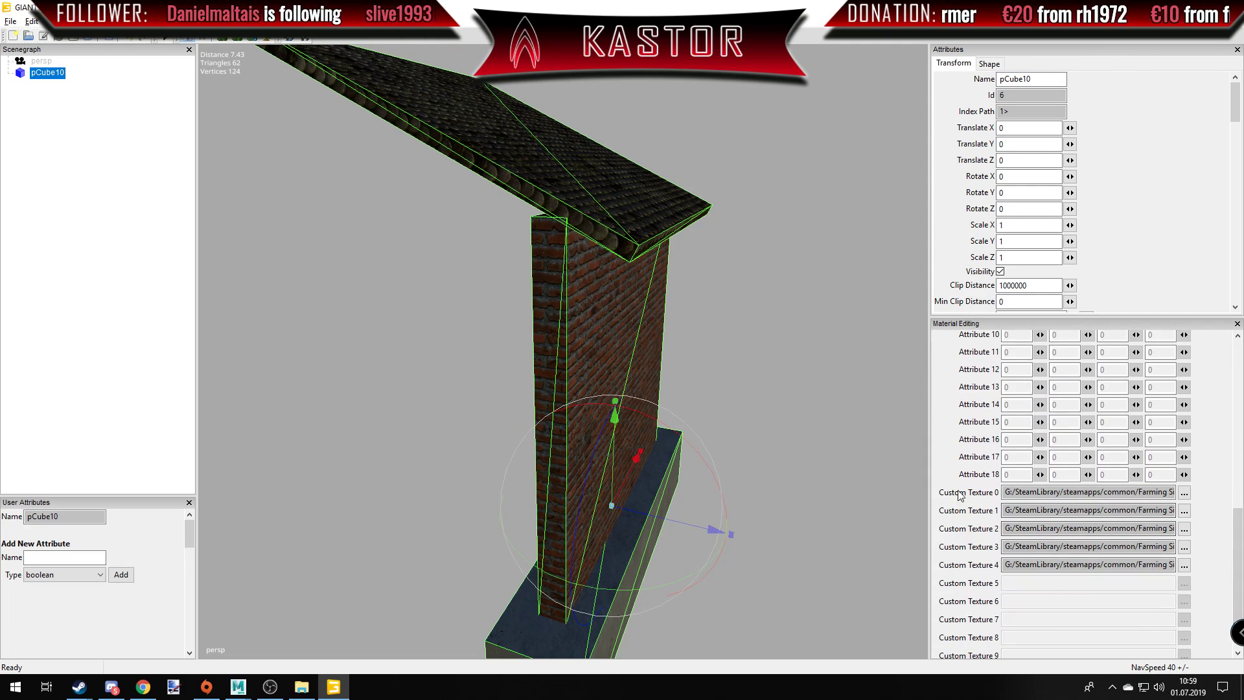
pyautogui.scroll(3, 960, 495)
pyautogui.scroll(4, 960, 433)
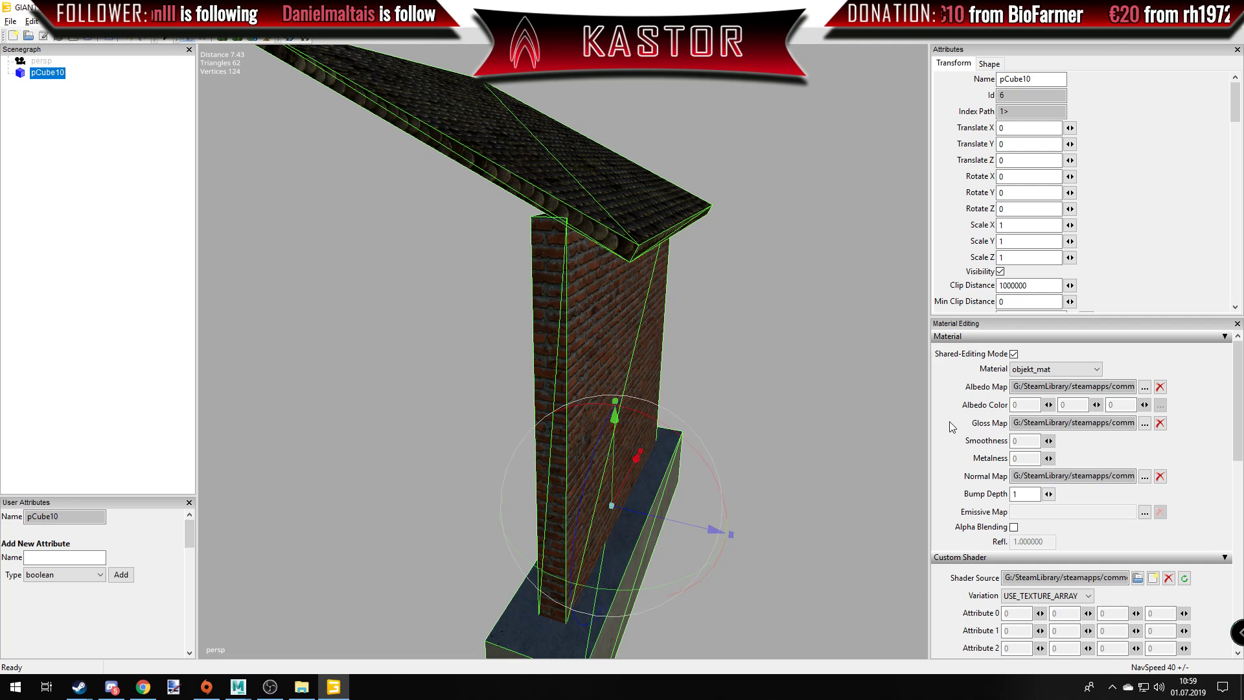
pyautogui.moveTo(675, 257)
pyautogui.mouseDown(button='middle')
pyautogui.moveTo(546, 243)
pyautogui.moveTo(572, 237)
pyautogui.moveTo(598, 255)
pyautogui.mouseUp(button='middle')
pyautogui.scroll(-5, 1150, 438)
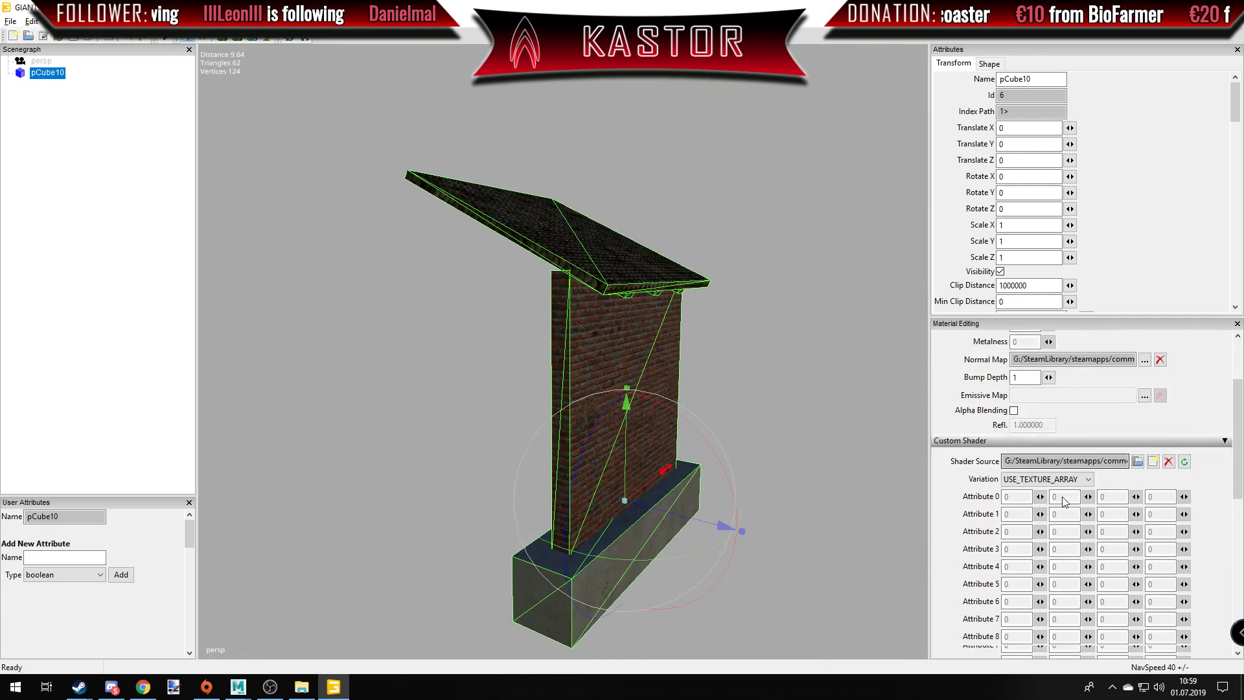
pyautogui.scroll(-5, 996, 472)
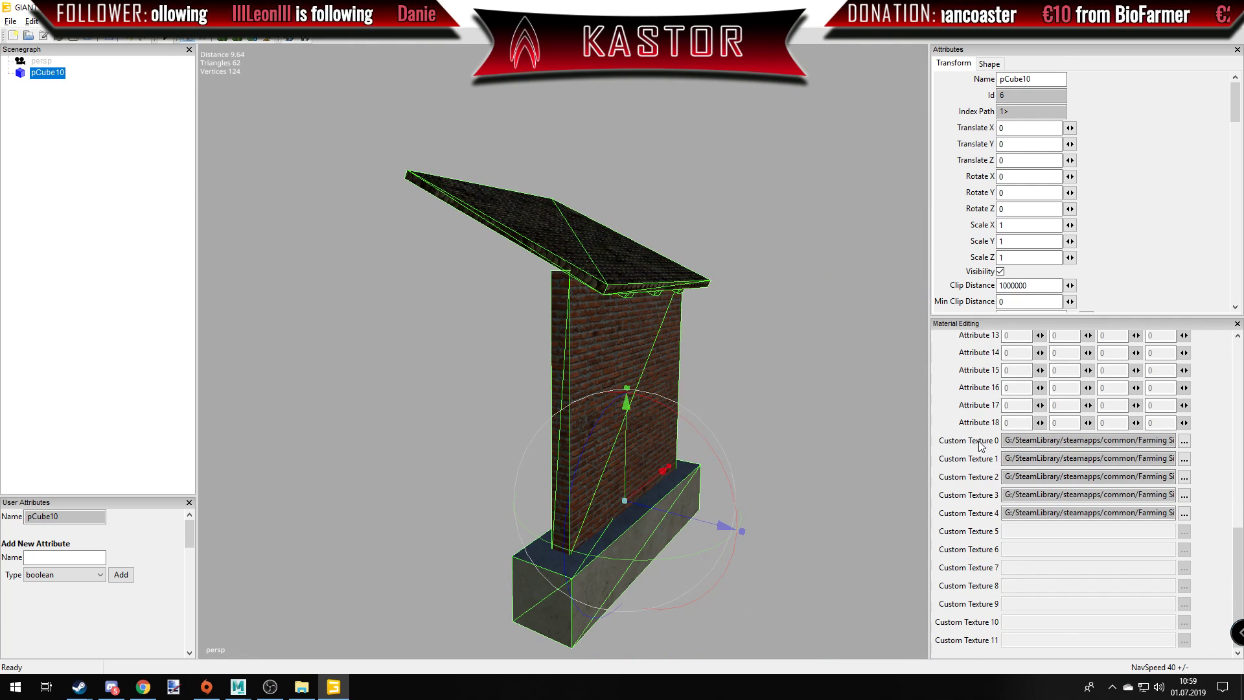
# Set Custom Texture 0 (mMaskMap) to ArrayTUT/Texturen/Objektbeispiel_specular.dds.
pyautogui.click(1183, 442)
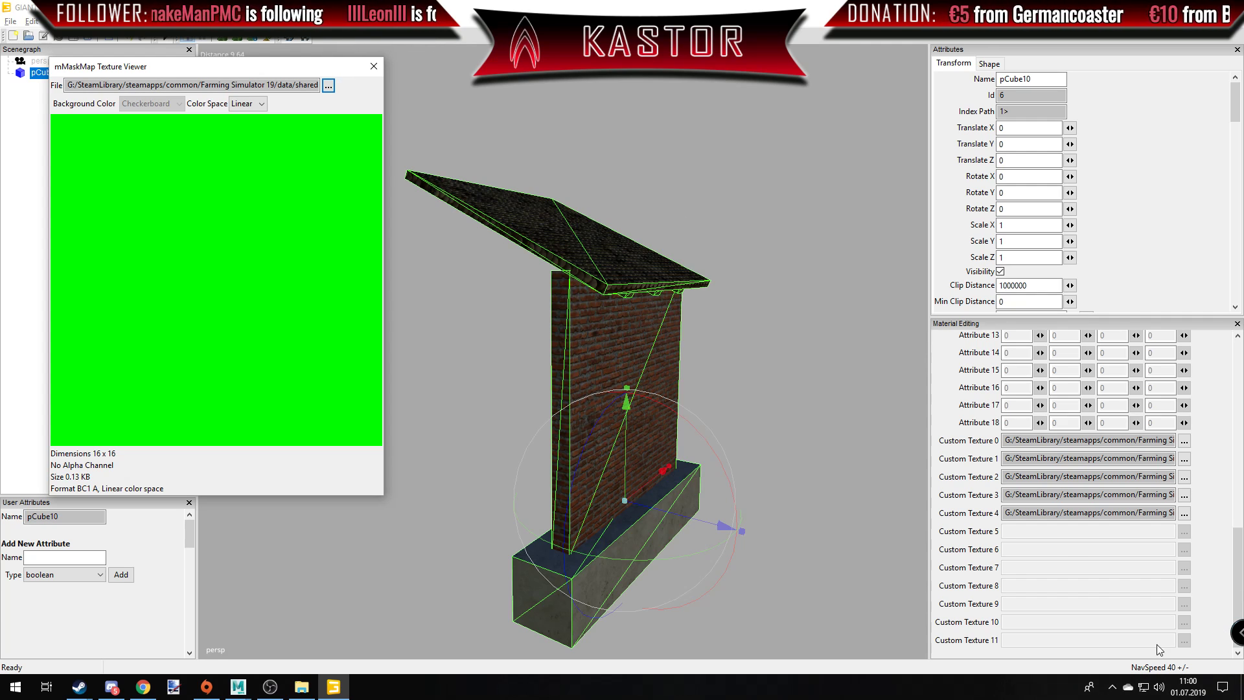
pyautogui.click(326, 86)
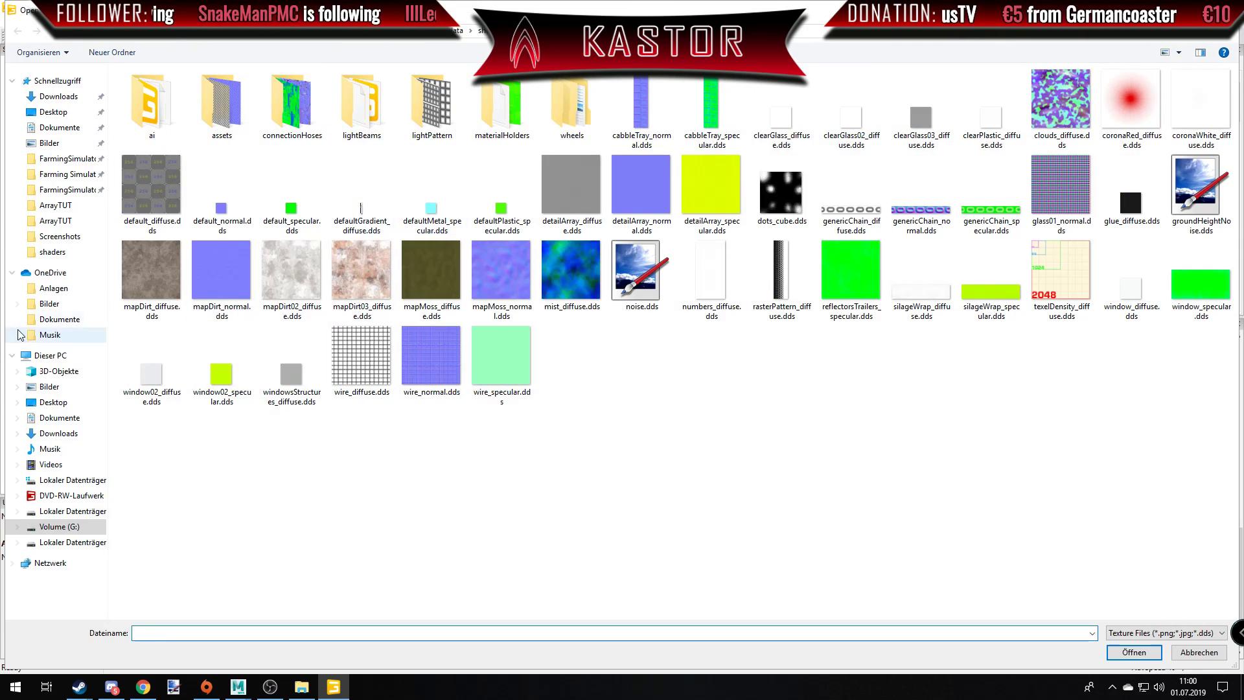
pyautogui.click(61, 205)
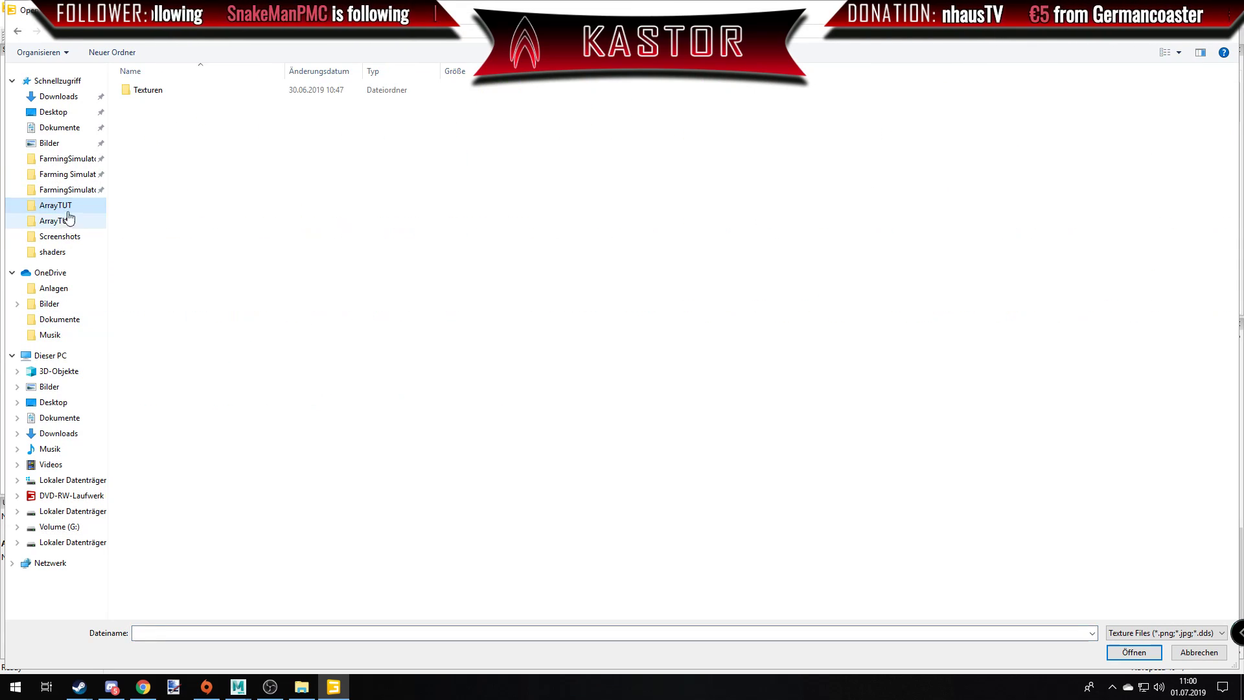
pyautogui.doubleClick(147, 90)
pyautogui.click(154, 102)
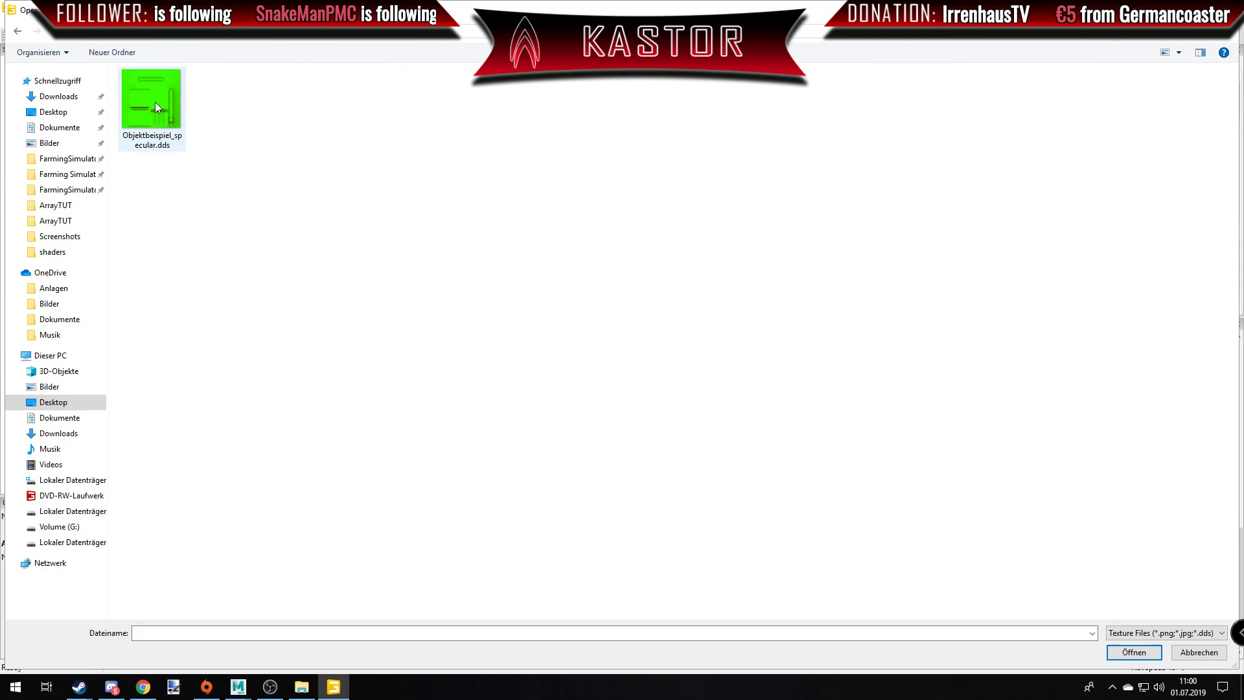
pyautogui.doubleClick(153, 107)
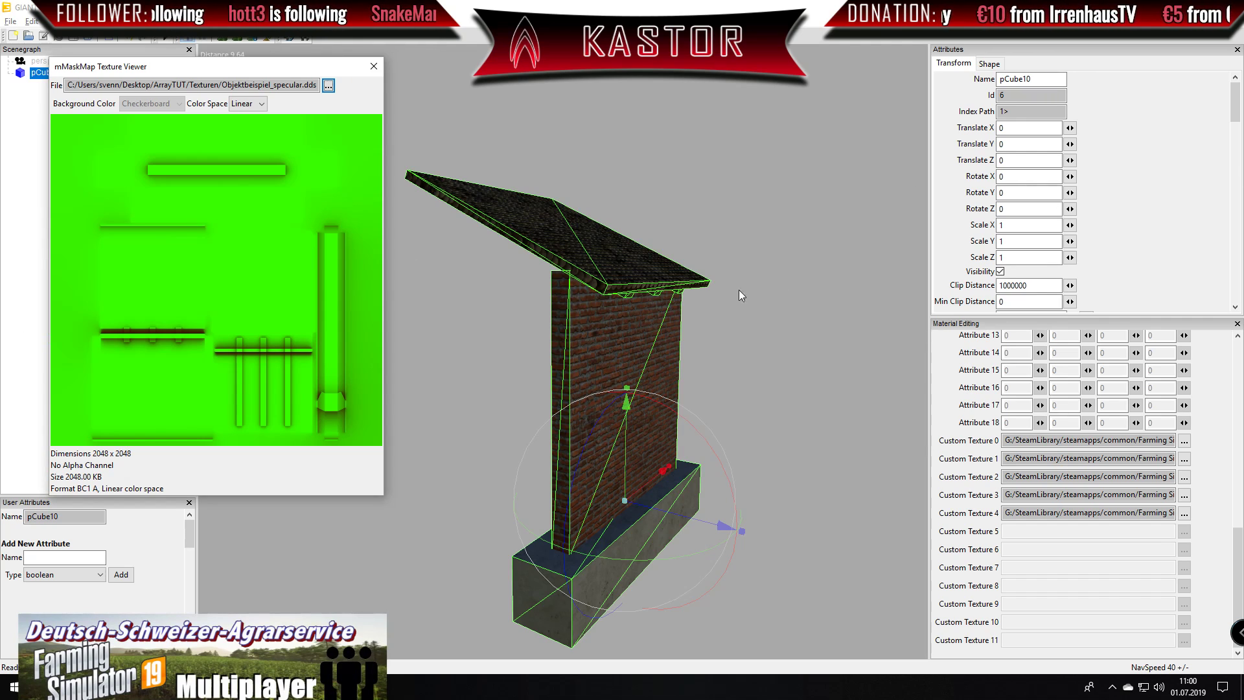
pyautogui.click(374, 66)
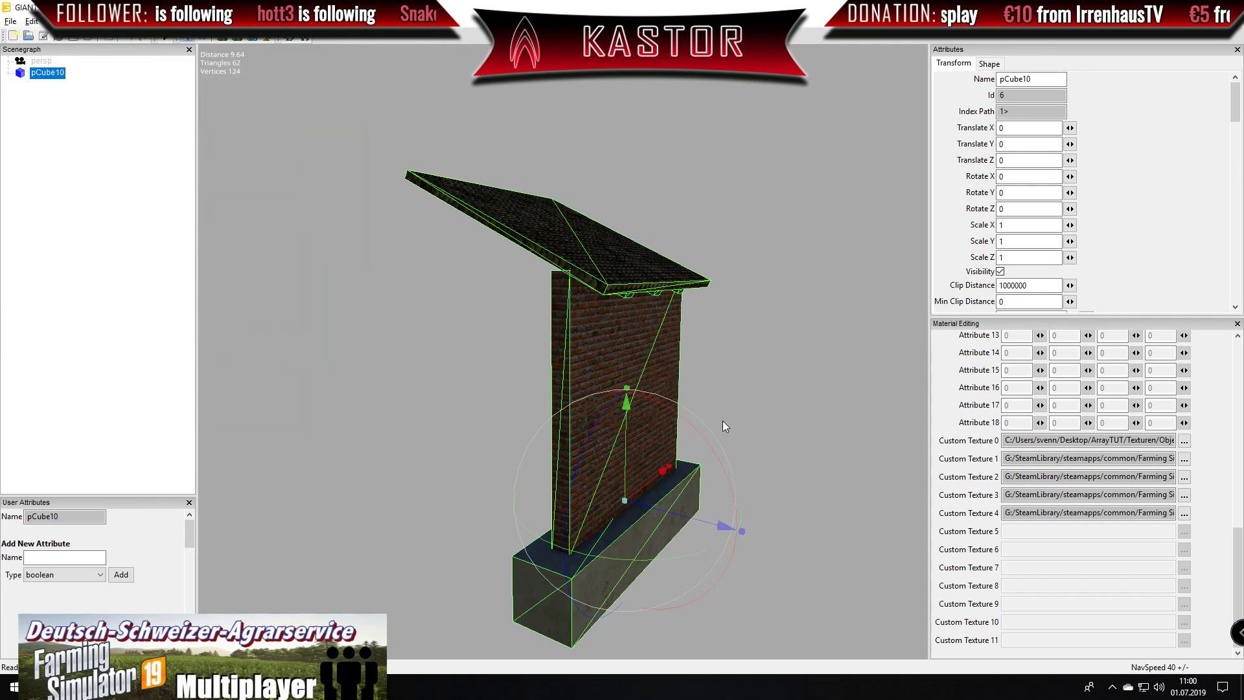
pyautogui.scroll(3, 722, 421)
pyautogui.scroll(4, 598, 420)
# Add a light via Create > Light and orbit around the lectern to check it.
pyautogui.moveTo(582, 425); pyautogui.dragTo(433, 316, button='middle')
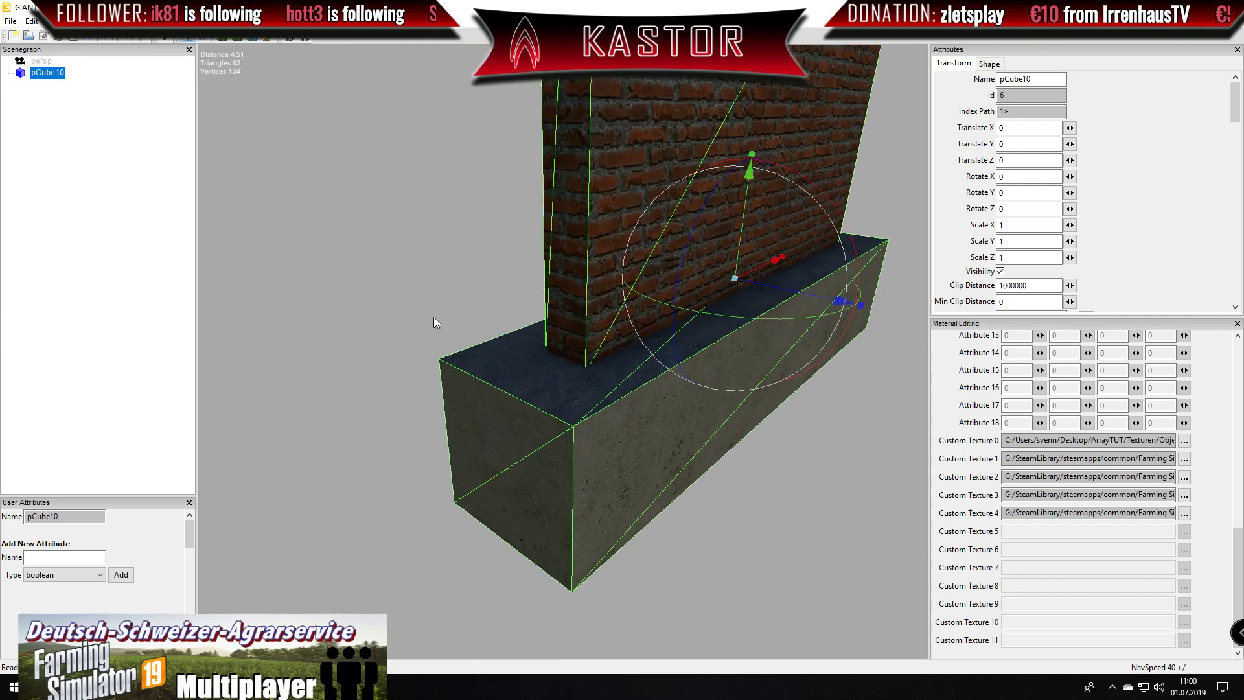
pyautogui.click(55, 21)
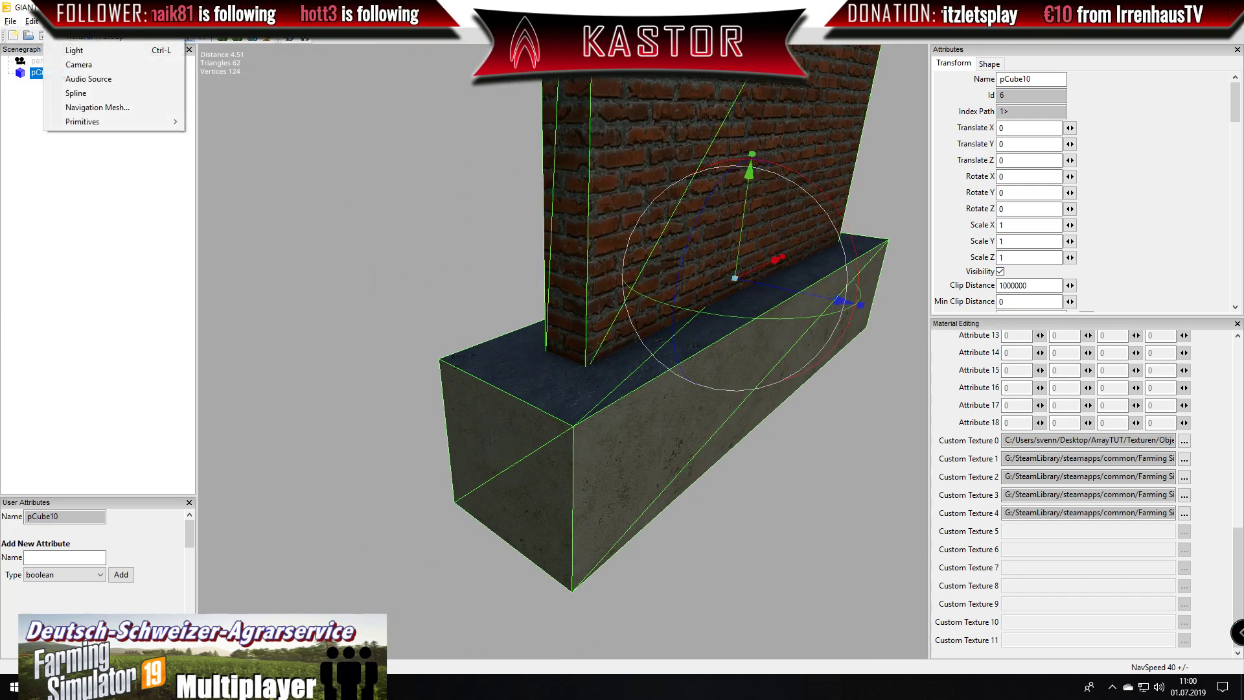
pyautogui.click(68, 48)
pyautogui.moveTo(707, 247)
pyautogui.mouseDown(button='middle')
pyautogui.moveTo(694, 255)
pyautogui.moveTo(657, 215)
pyautogui.moveTo(553, 221)
pyautogui.moveTo(476, 270)
pyautogui.moveTo(506, 309)
pyautogui.moveTo(495, 245)
pyautogui.moveTo(469, 237)
pyautogui.moveTo(581, 216)
pyautogui.moveTo(561, 224)
pyautogui.mouseUp(button='middle')
pyautogui.moveTo(491, 266)
pyautogui.mouseDown(button='middle')
pyautogui.moveTo(694, 298)
pyautogui.moveTo(591, 285)
pyautogui.moveTo(758, 195)
pyautogui.moveTo(569, 230)
pyautogui.moveTo(749, 226)
pyautogui.moveTo(632, 367)
pyautogui.moveTo(675, 470)
pyautogui.moveTo(615, 443)
pyautogui.moveTo(462, 430)
pyautogui.moveTo(566, 414)
pyautogui.mouseUp(button='middle')
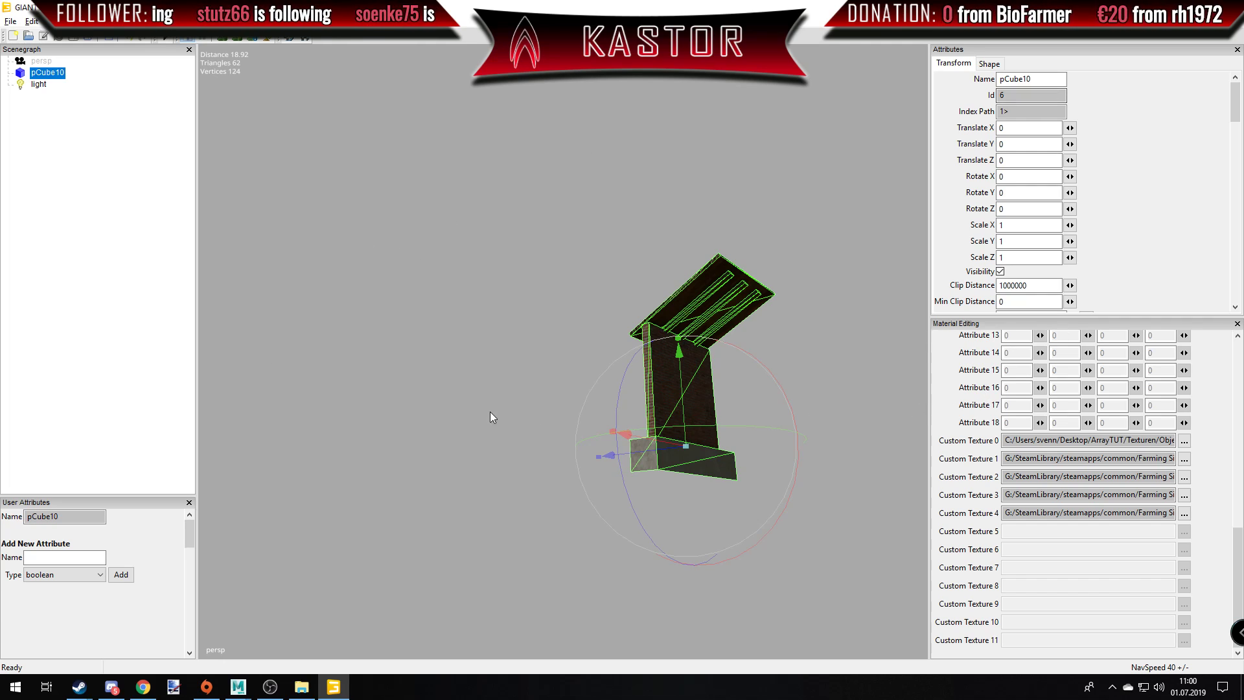
pyautogui.moveTo(629, 310); pyautogui.dragTo(619, 317, button='middle')
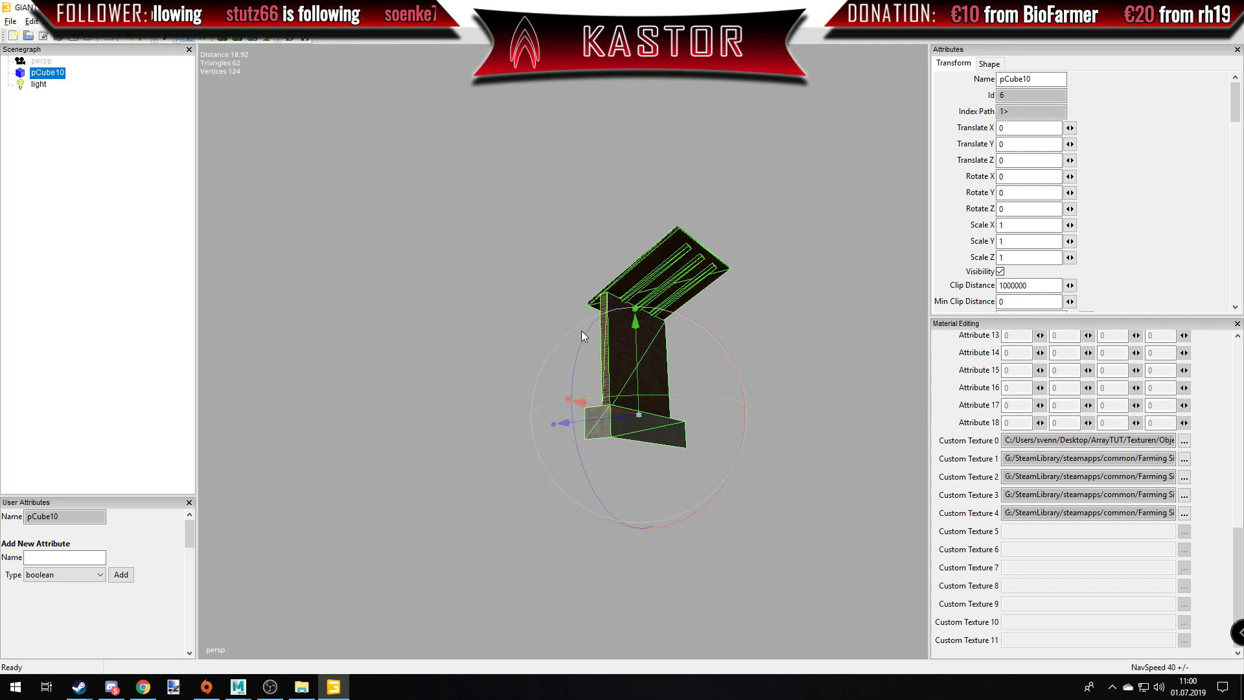